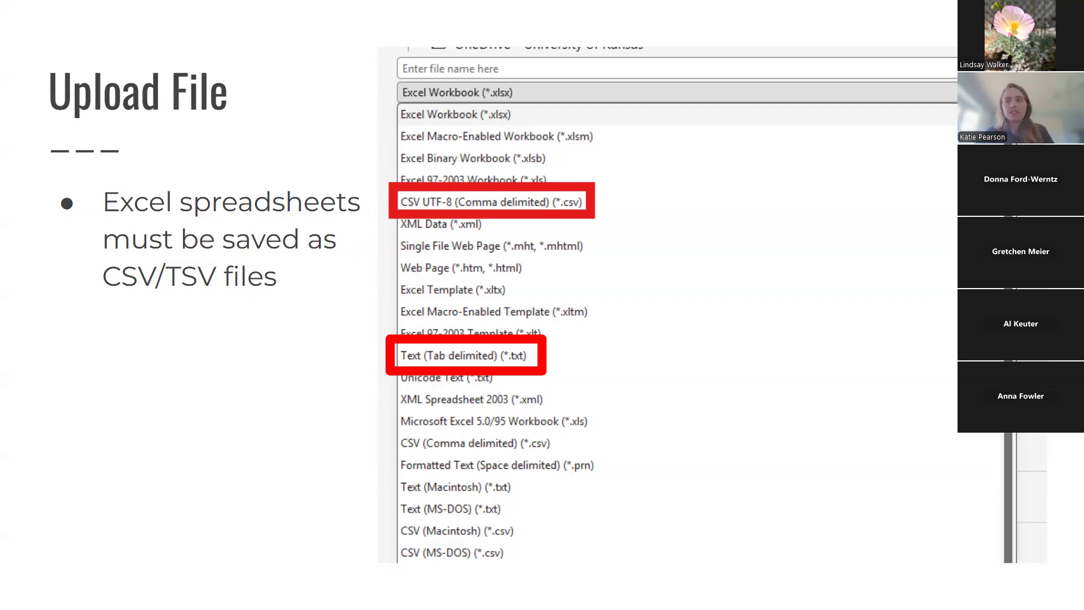
- Switch to Excel to view the file formats offered when saving demo20266001.csv under another type, and return to the slides
{"action": "left_click_drag", "start_coordinate": [752, 1], "coordinate": [746, 1]}
{"action": "left_click", "coordinate": [18, 38]}
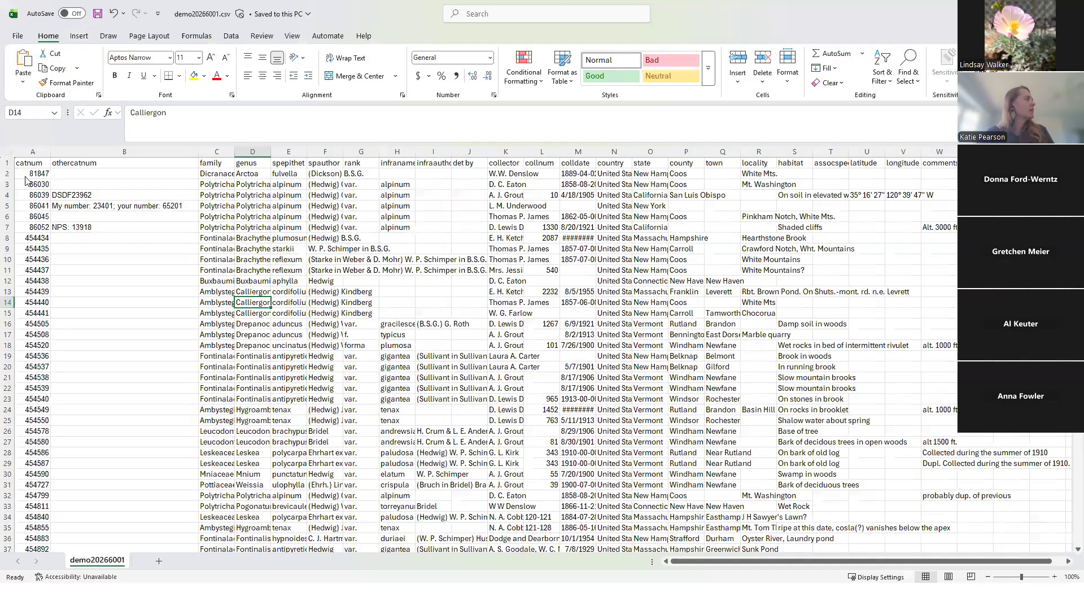
{"action": "left_click", "coordinate": [36, 208]}
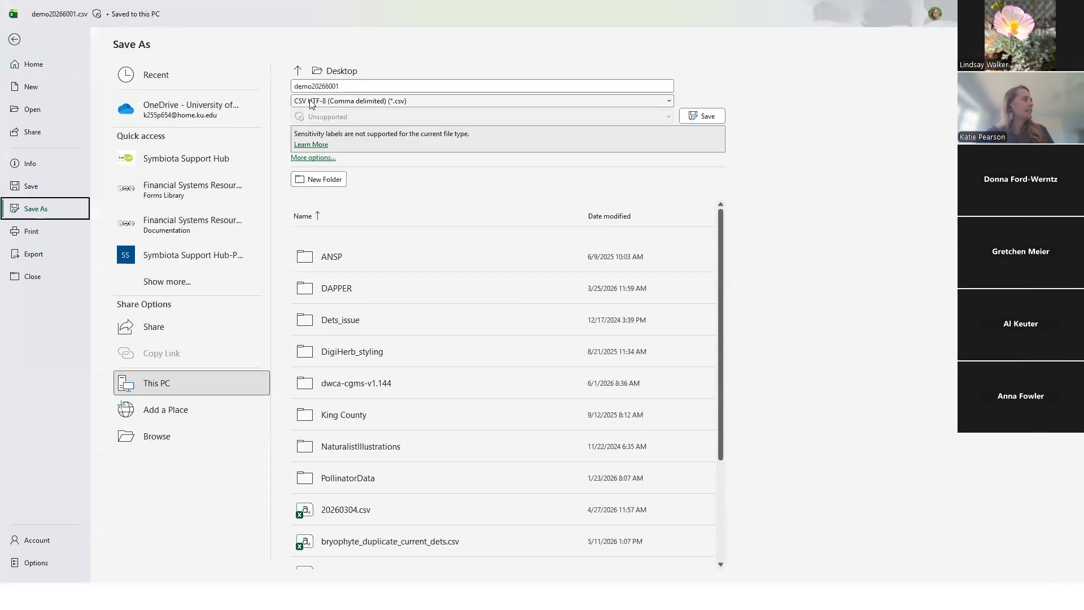
{"action": "left_click", "coordinate": [478, 100]}
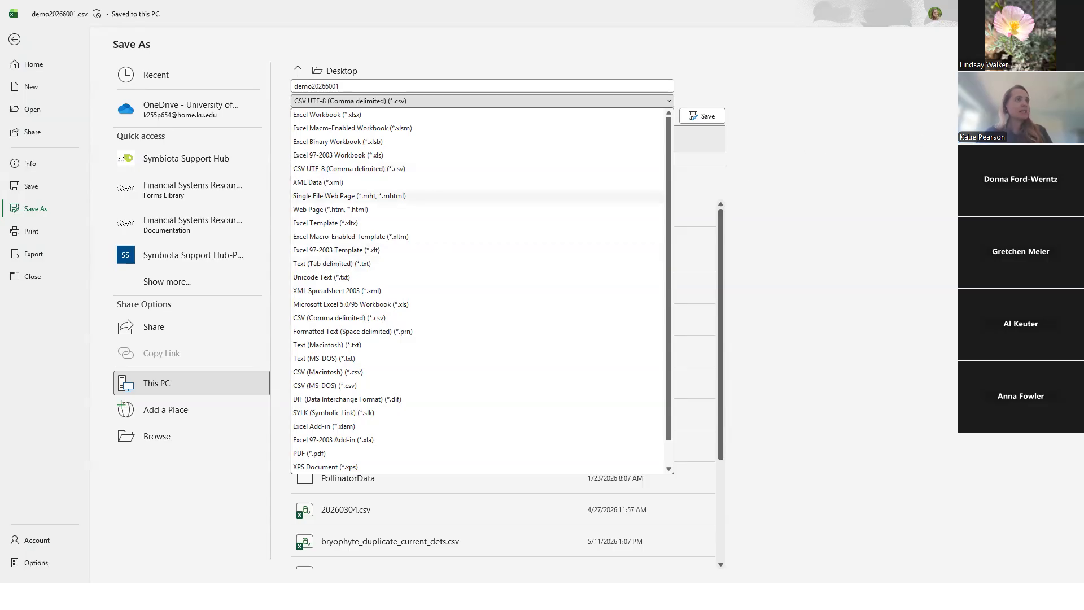
{"action": "left_click", "coordinate": [876, 19]}
{"action": "left_click", "coordinate": [369, 597]}
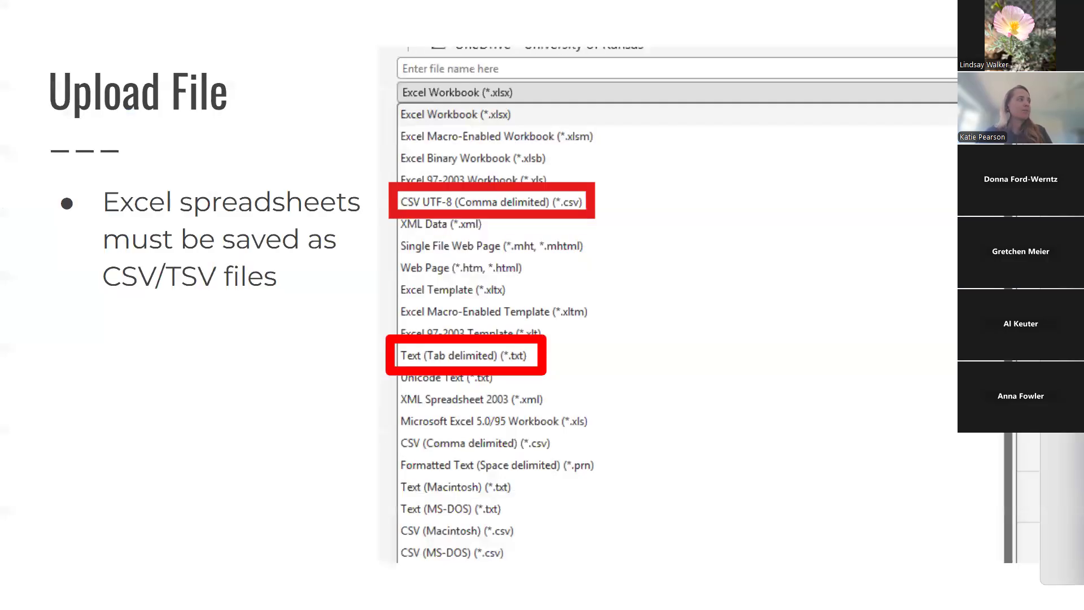
- Advance through the Upload File slides and open the linked Data Import Fields page of the Symbiota Docs
{"action": "key", "text": "Right"}
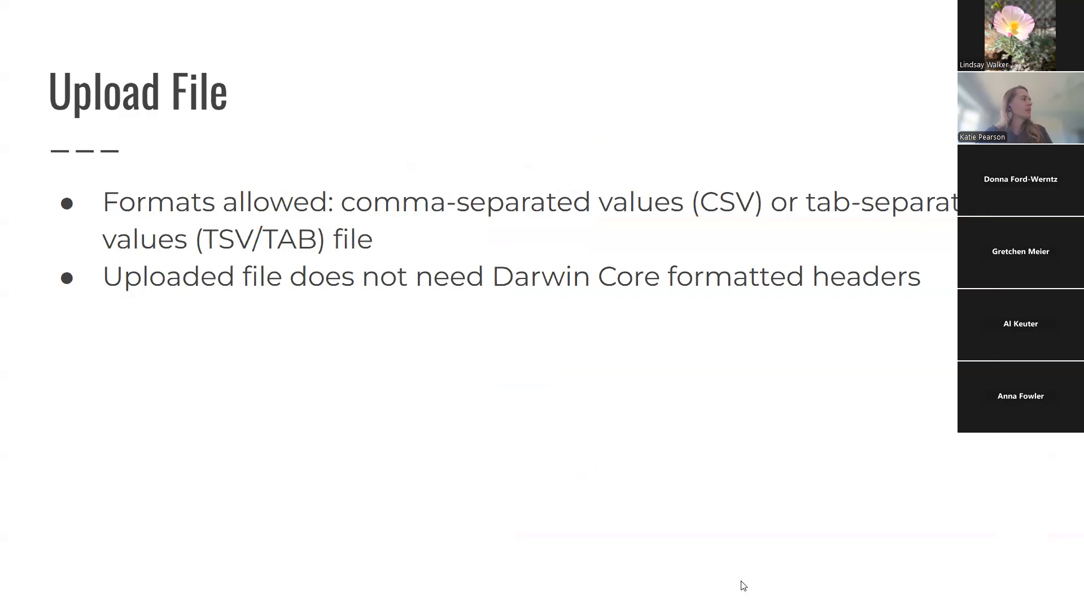
{"action": "key", "text": "Right"}
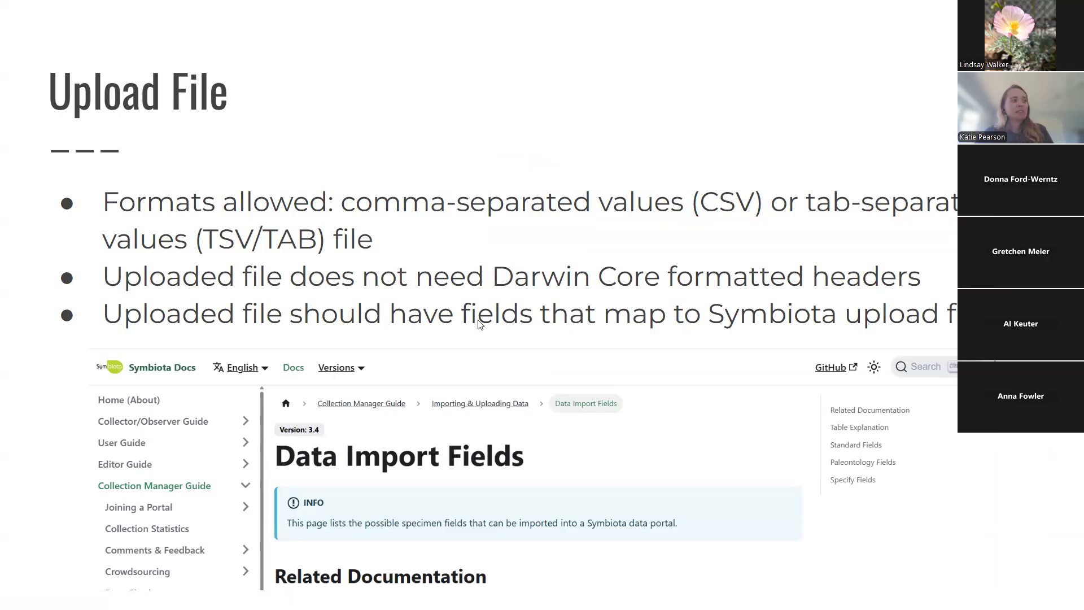
{"action": "right_click", "coordinate": [700, 504]}
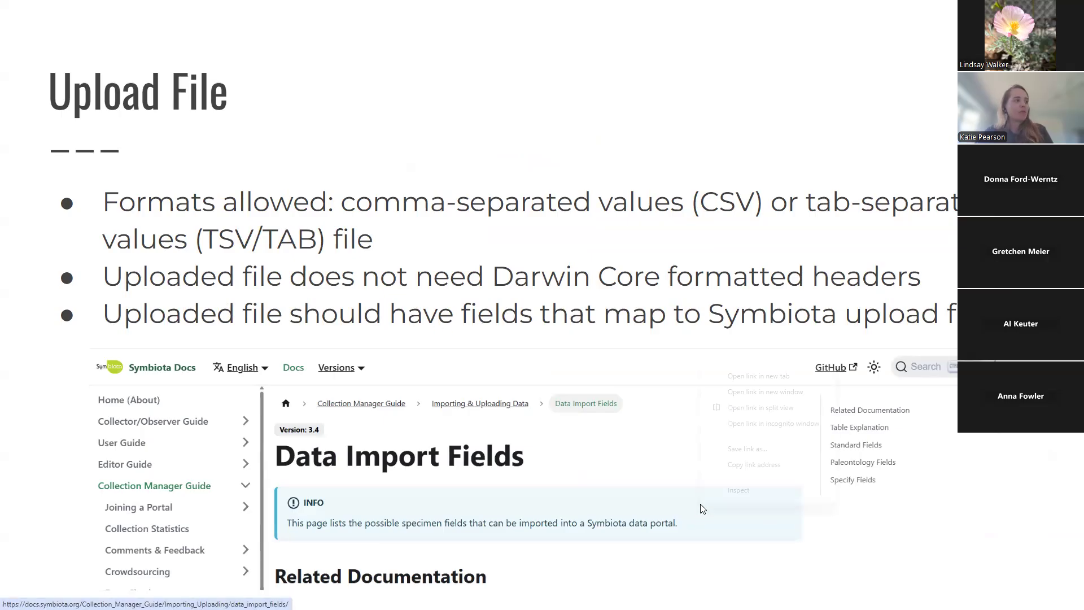
{"action": "left_click", "coordinate": [735, 465]}
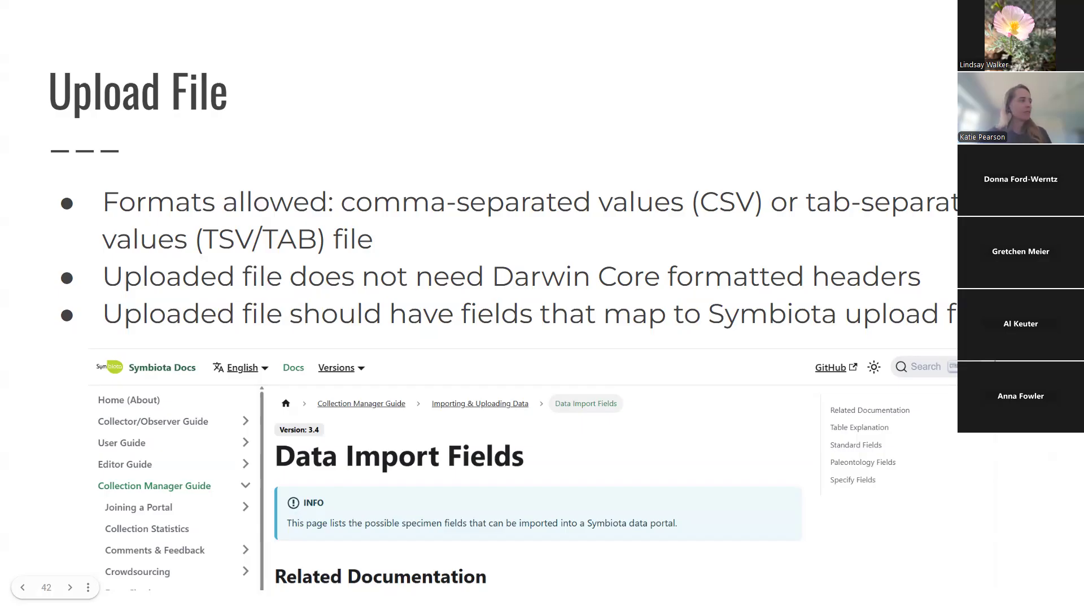
{"action": "left_click", "coordinate": [349, 486]}
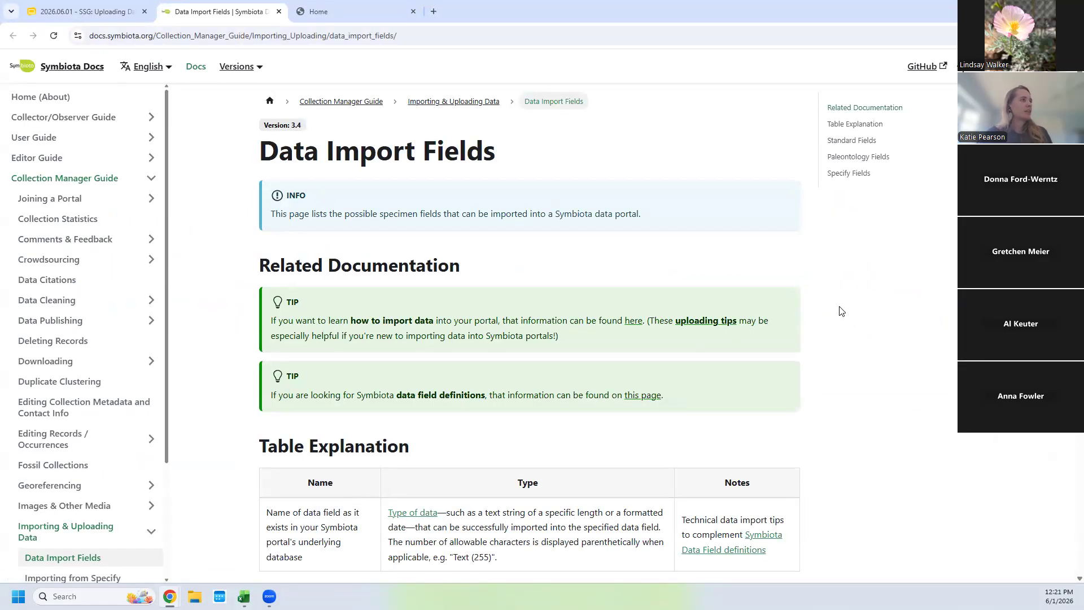
- Examine the standard, paleontology and Specify field tables on the Data Import Fields page
{"action": "scroll", "coordinate": [842, 311], "scroll_direction": "down", "scroll_amount": 13}
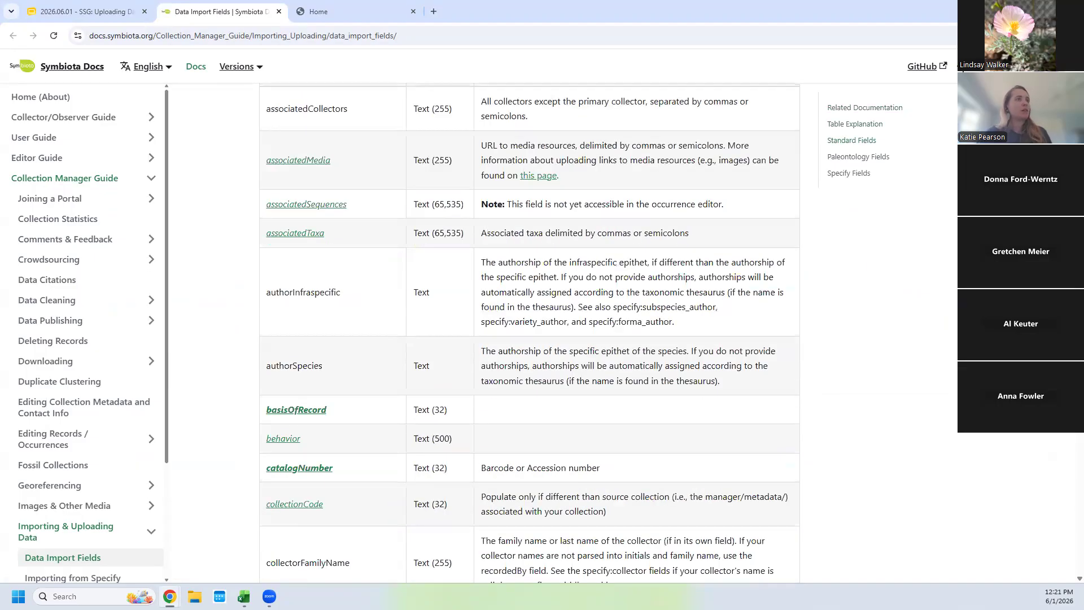
{"action": "scroll", "coordinate": [530, 334], "scroll_direction": "down", "scroll_amount": 20}
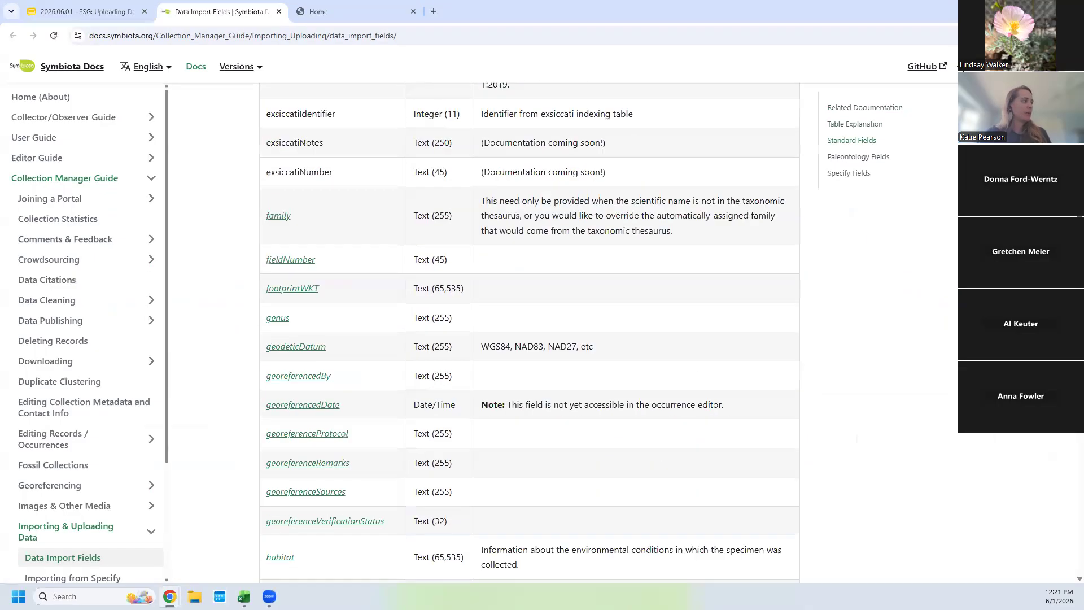
{"action": "scroll", "coordinate": [529, 333], "scroll_direction": "down", "scroll_amount": 20}
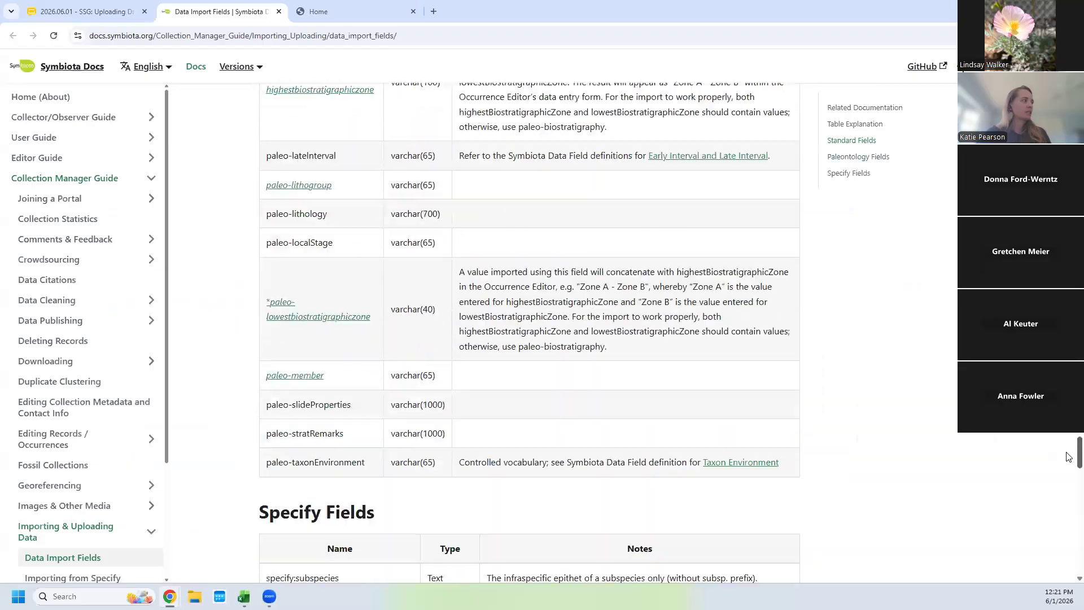
{"action": "scroll", "coordinate": [530, 333], "scroll_direction": "up", "scroll_amount": 20}
{"action": "scroll", "coordinate": [1069, 439], "scroll_direction": "up", "scroll_amount": 5}
{"action": "scroll", "coordinate": [1069, 440], "scroll_direction": "down", "scroll_amount": 8}
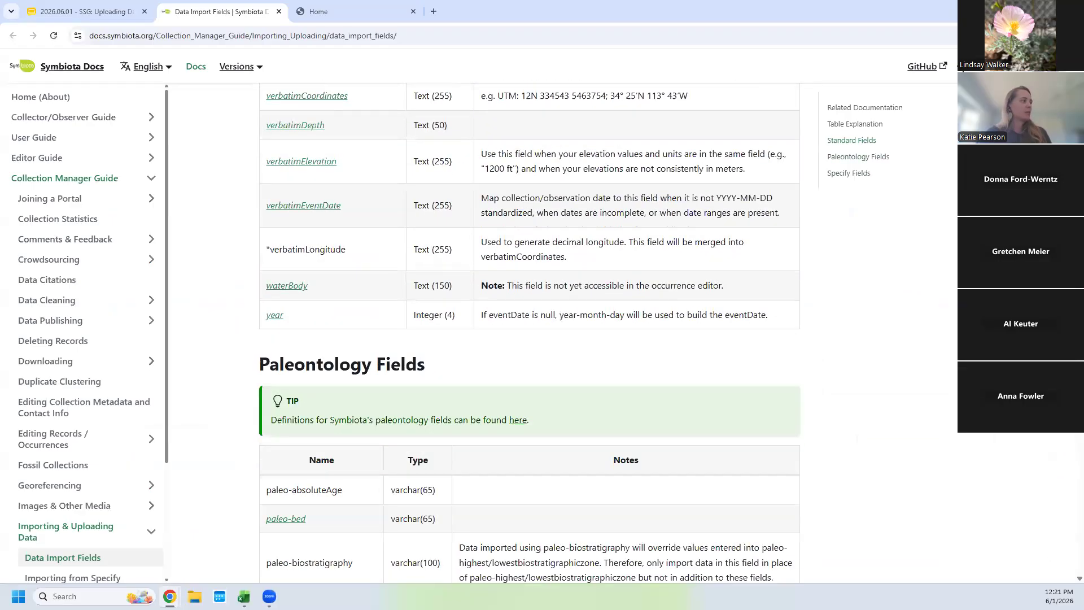
{"action": "left_click_drag", "start_coordinate": [1069, 439], "coordinate": [1069, 529]}
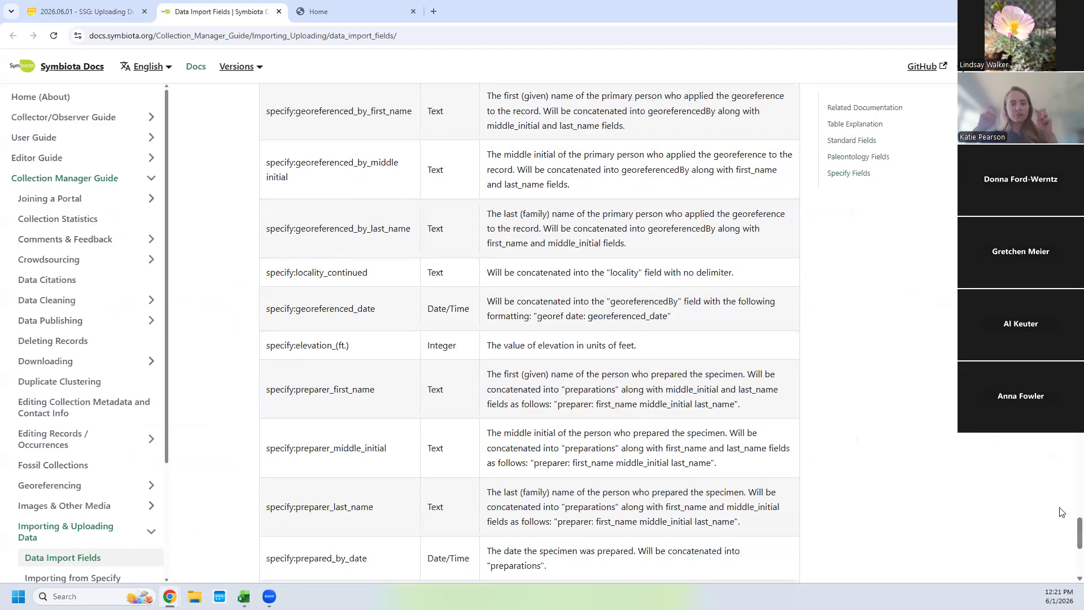
{"action": "scroll", "coordinate": [985, 437], "scroll_direction": "down", "scroll_amount": 7}
{"action": "scroll", "coordinate": [1031, 475], "scroll_direction": "up", "scroll_amount": 7}
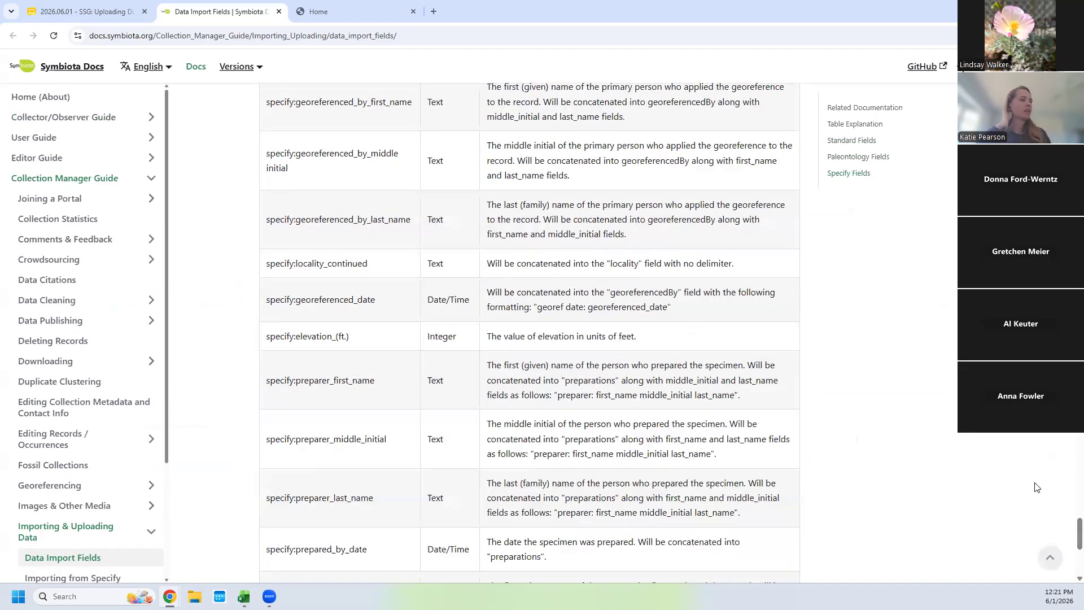
- Review the Standard Fields table and look up the Darwin Core definition of the country field
{"action": "left_click_drag", "start_coordinate": [1080, 533], "coordinate": [1080, 255]}
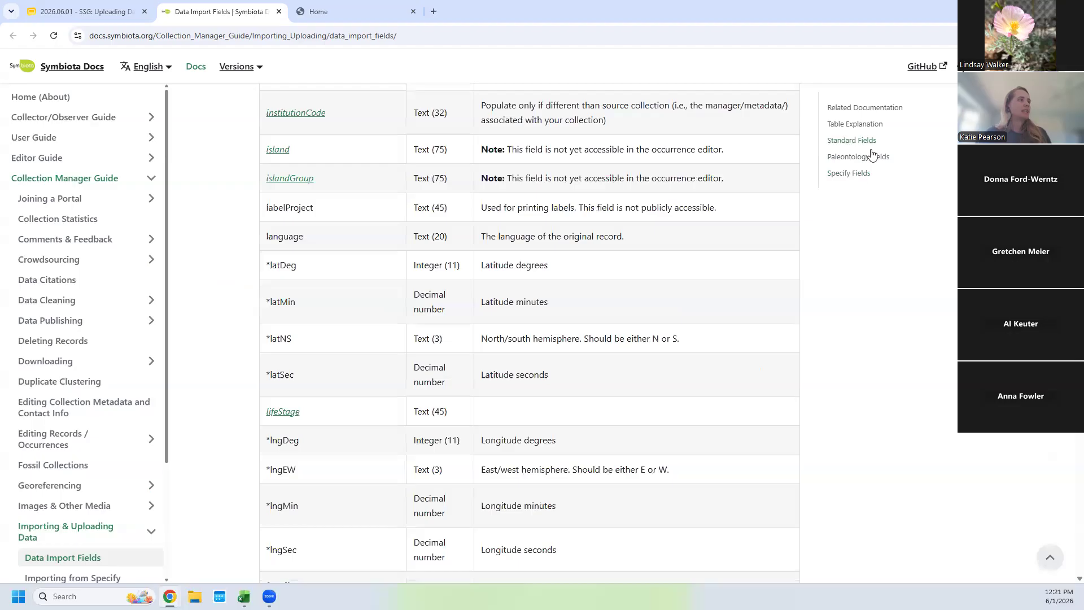
{"action": "scroll", "coordinate": [859, 146], "scroll_direction": "up", "scroll_amount": 15}
{"action": "scroll", "coordinate": [899, 316], "scroll_direction": "up", "scroll_amount": 8}
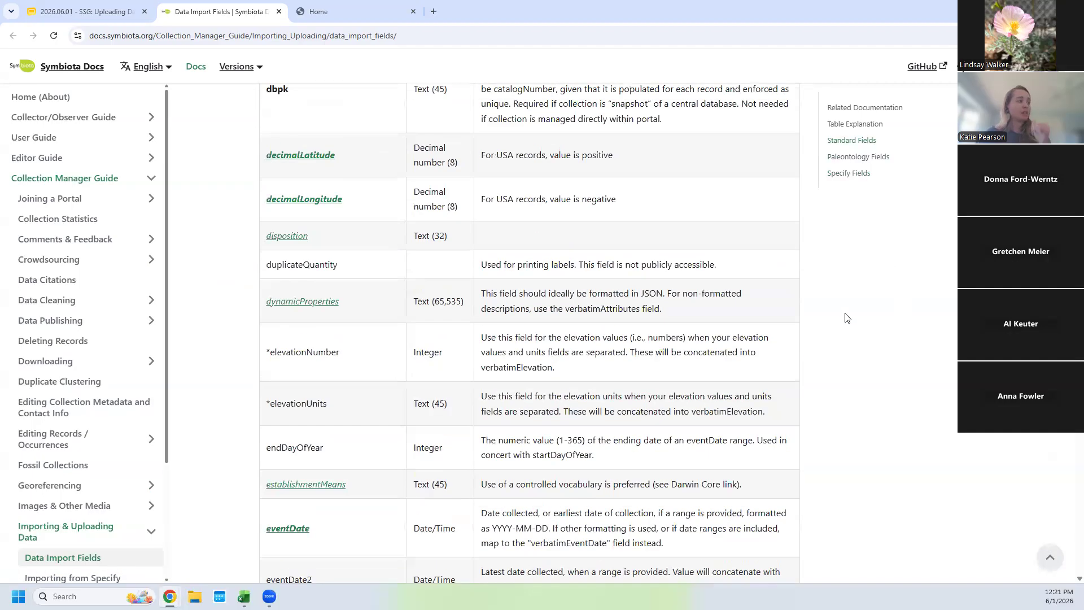
{"action": "scroll", "coordinate": [848, 319], "scroll_direction": "up", "scroll_amount": 15}
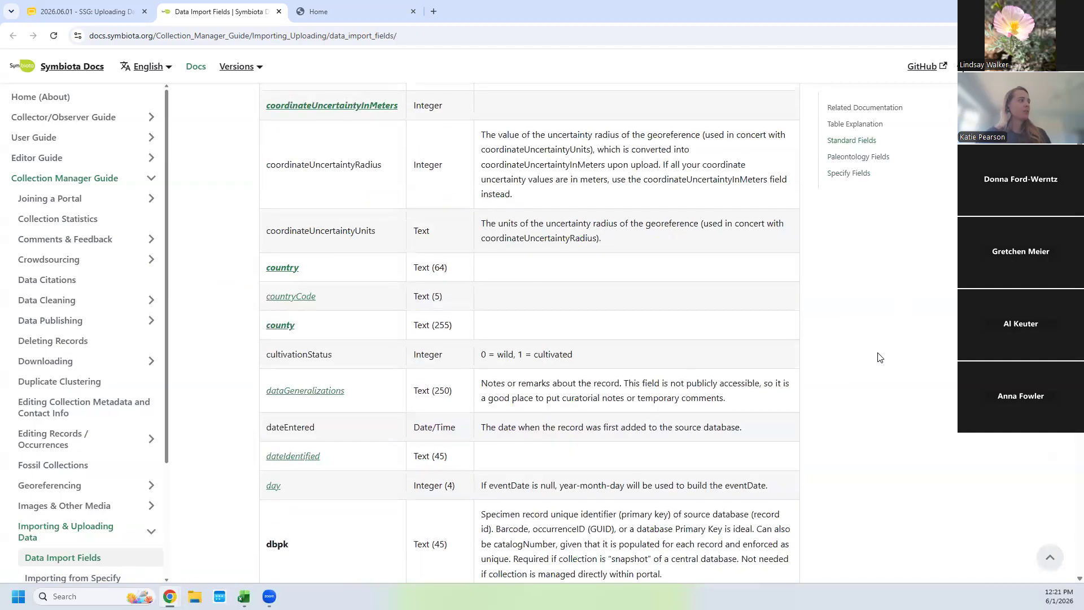
{"action": "scroll", "coordinate": [379, 325], "scroll_direction": "up", "scroll_amount": 4}
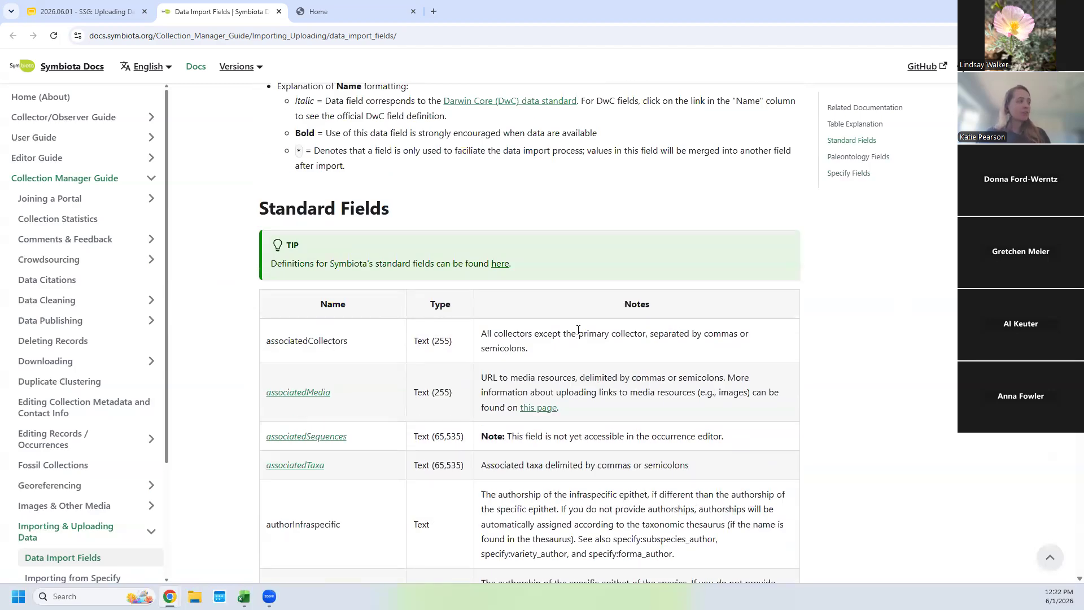
{"action": "scroll", "coordinate": [358, 387], "scroll_direction": "down", "scroll_amount": 12}
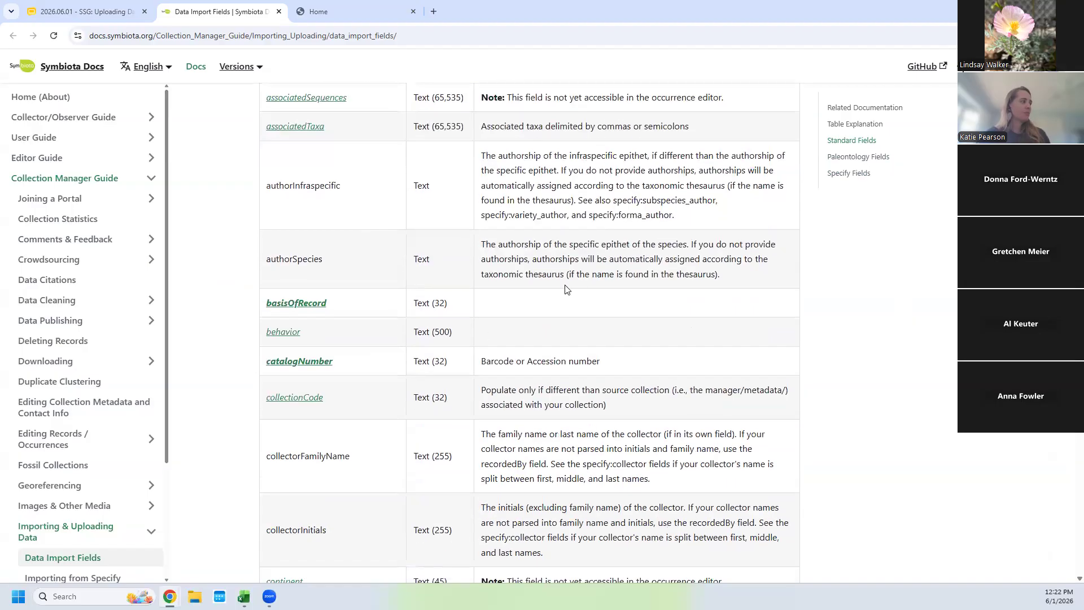
{"action": "scroll", "coordinate": [630, 278], "scroll_direction": "down", "scroll_amount": 4}
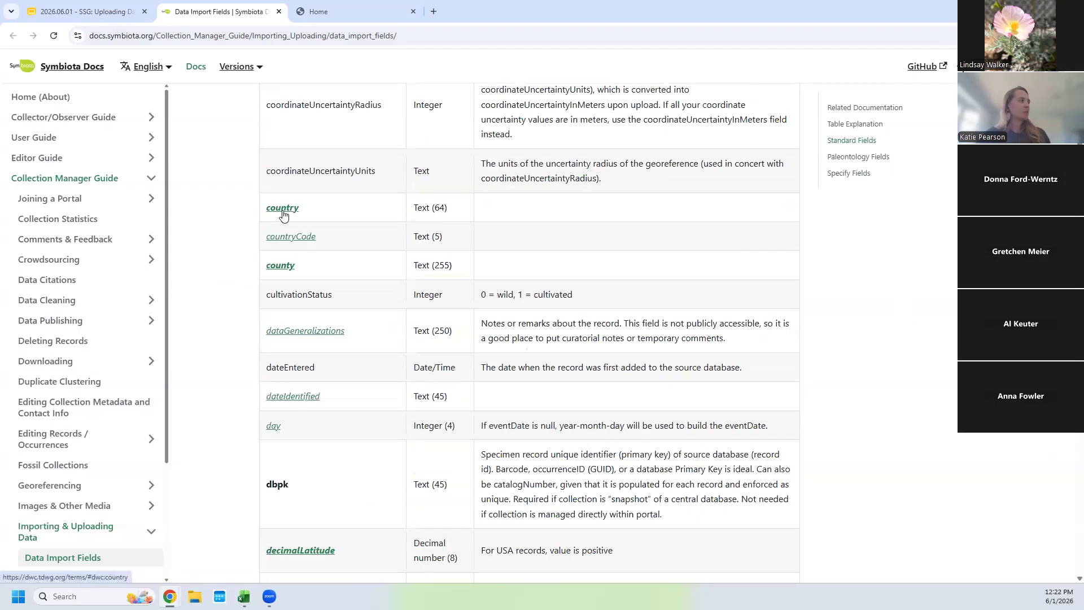
{"action": "left_click", "coordinate": [283, 211]}
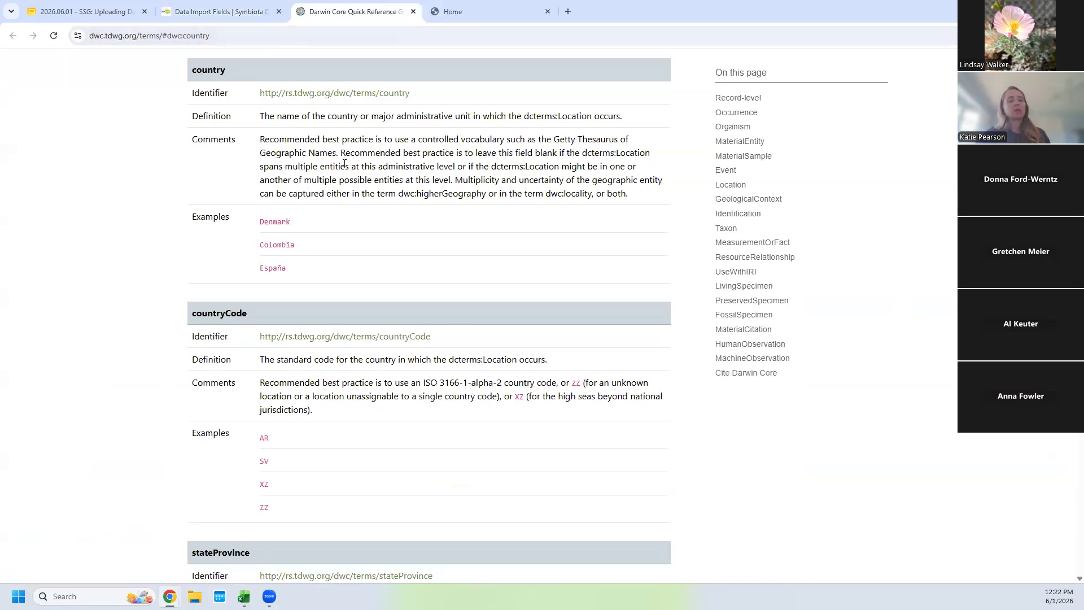
{"action": "left_click", "coordinate": [413, 12]}
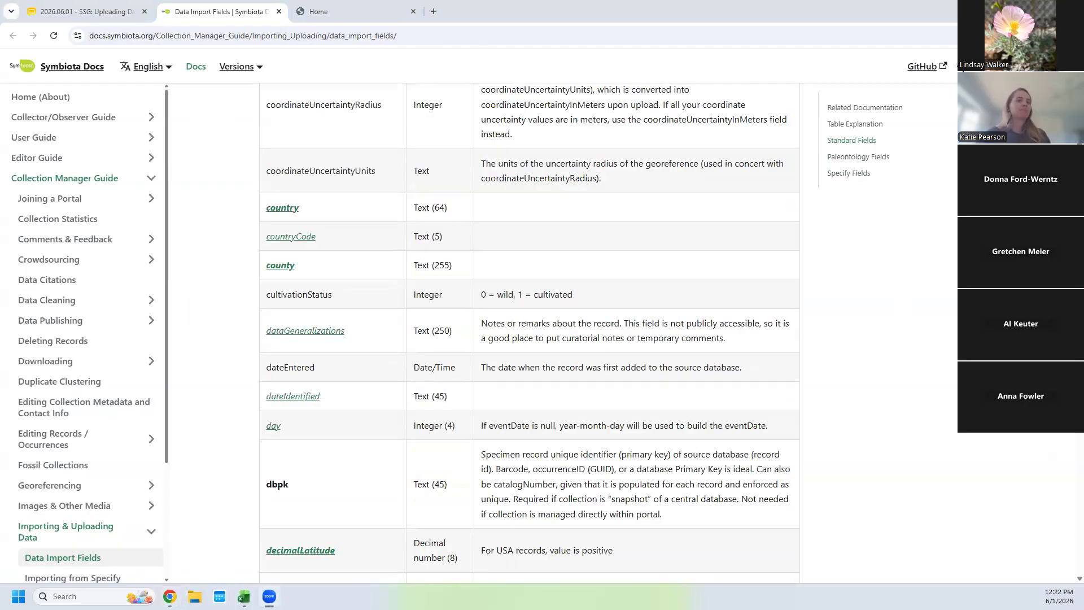
- Return to the presentation and advance to the Importing Process slide with Map fields emphasized
{"action": "left_click", "coordinate": [66, 12]}
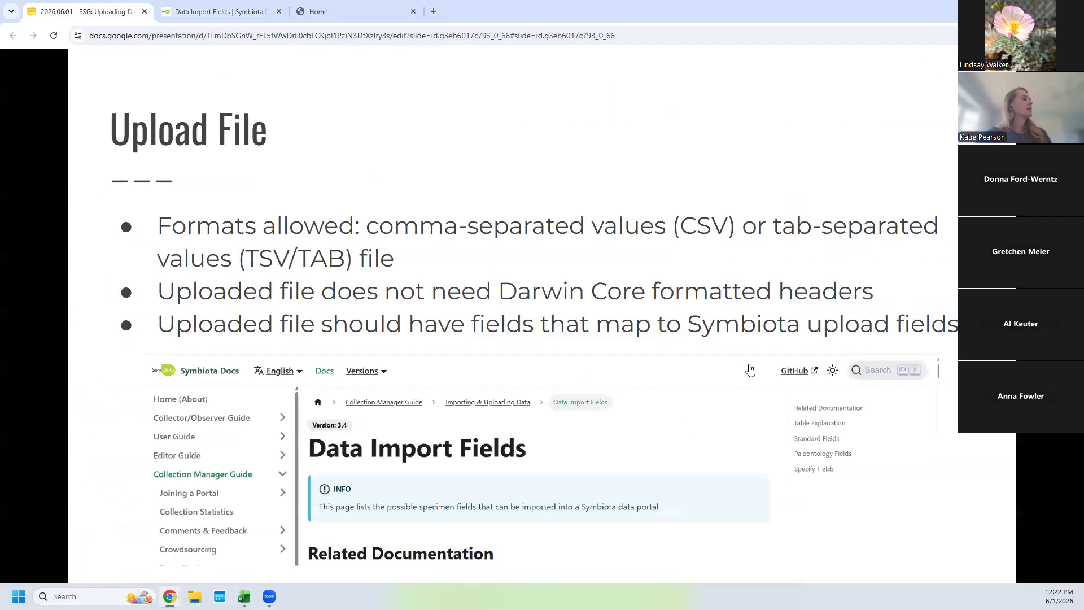
{"action": "left_click", "coordinate": [767, 291]}
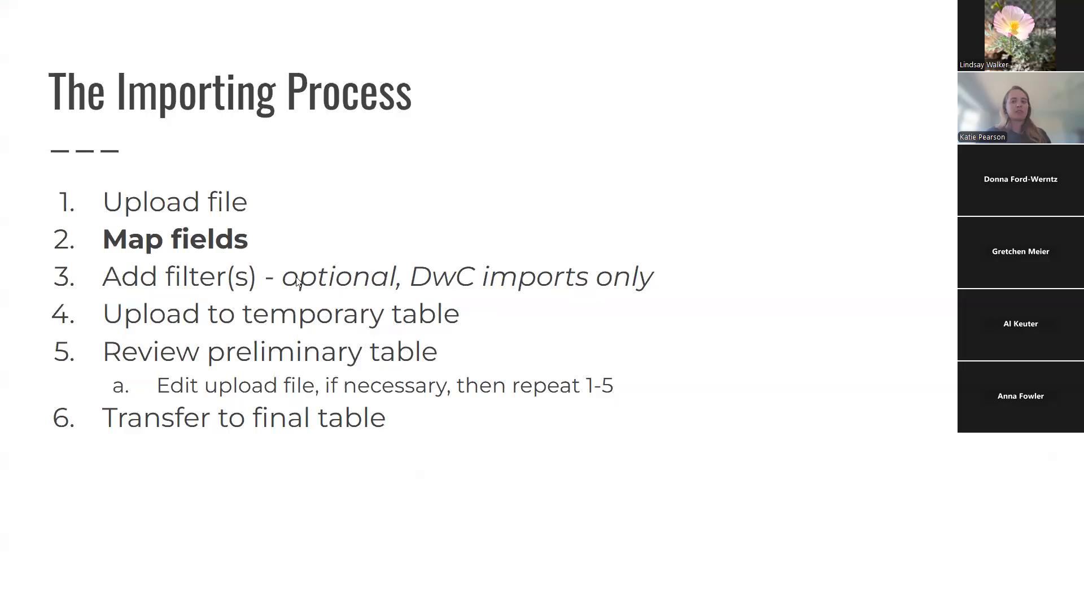
- Switch to the local Symbiota portal and open the management page of the OBI lichens collection
{"action": "key", "text": "alt+Tab"}
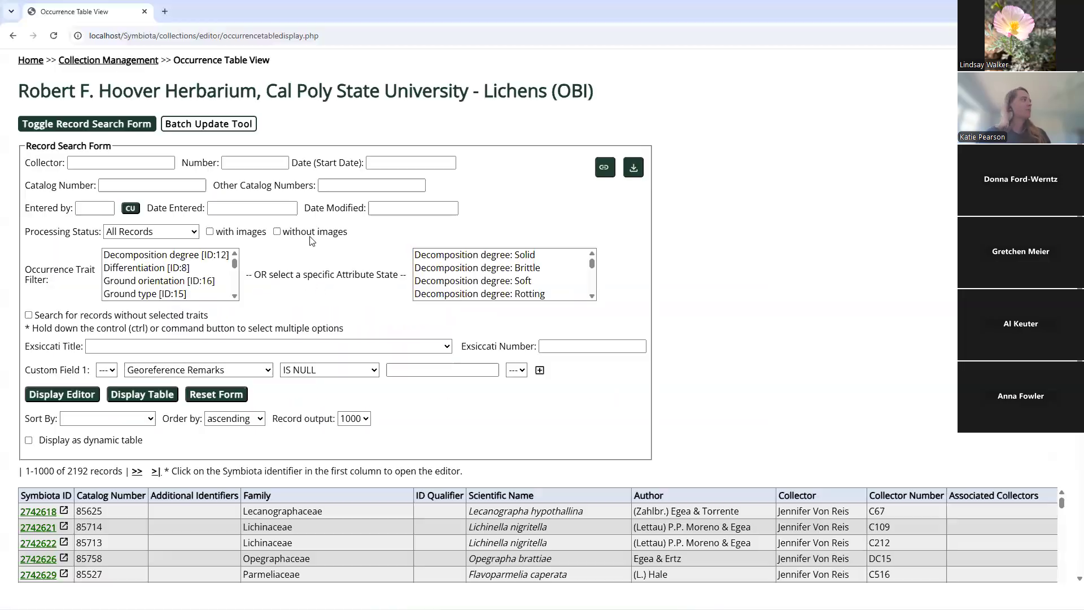
{"action": "left_click", "coordinate": [114, 61]}
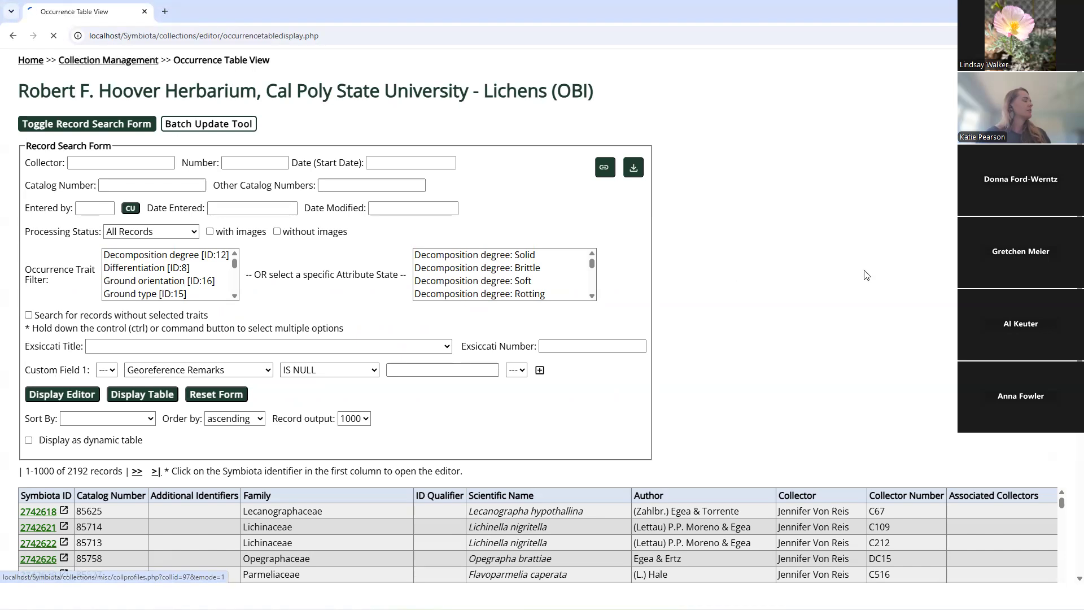
{"action": "scroll", "coordinate": [202, 217], "scroll_direction": "down", "scroll_amount": 2}
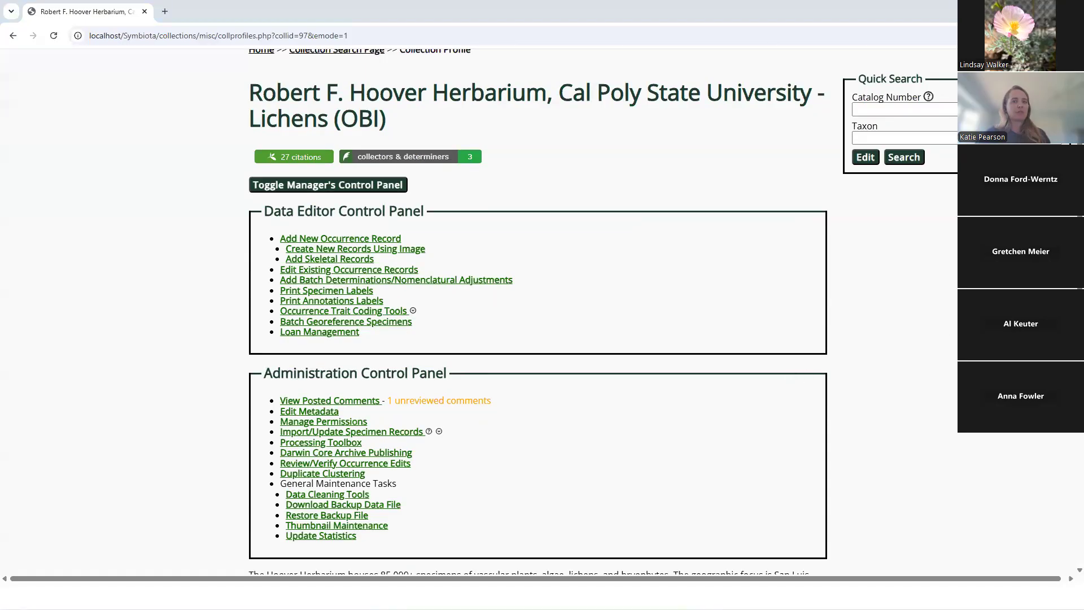
- Glance at the demo20266001 spreadsheet in Excel and return to the collection profile in the portal
{"action": "key", "text": "alt+Tab"}
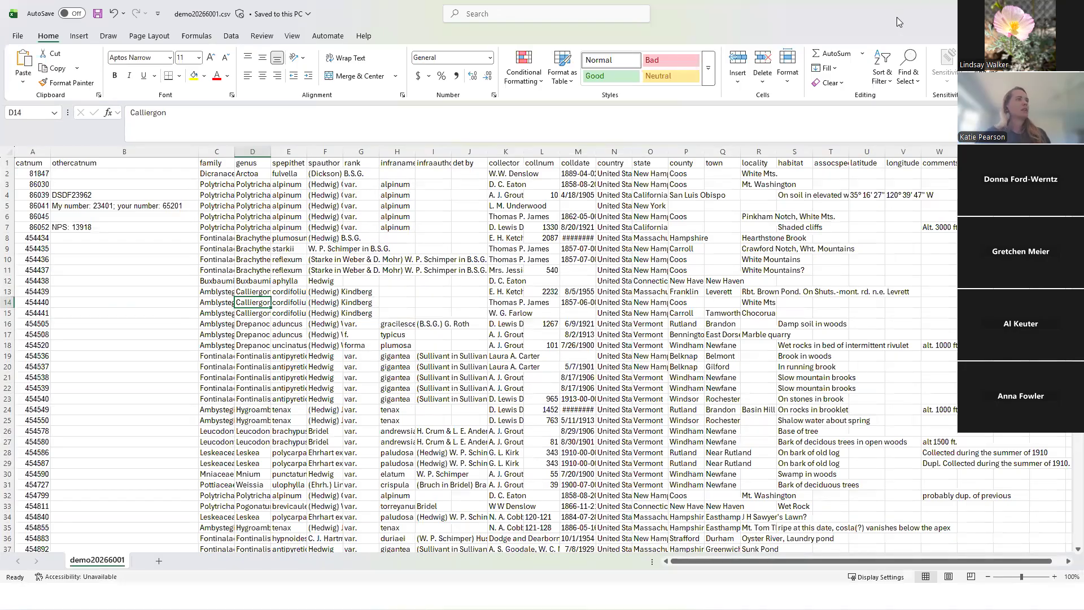
{"action": "key", "text": "alt+Tab"}
{"action": "scroll", "coordinate": [378, 402], "scroll_direction": "up", "scroll_amount": 1}
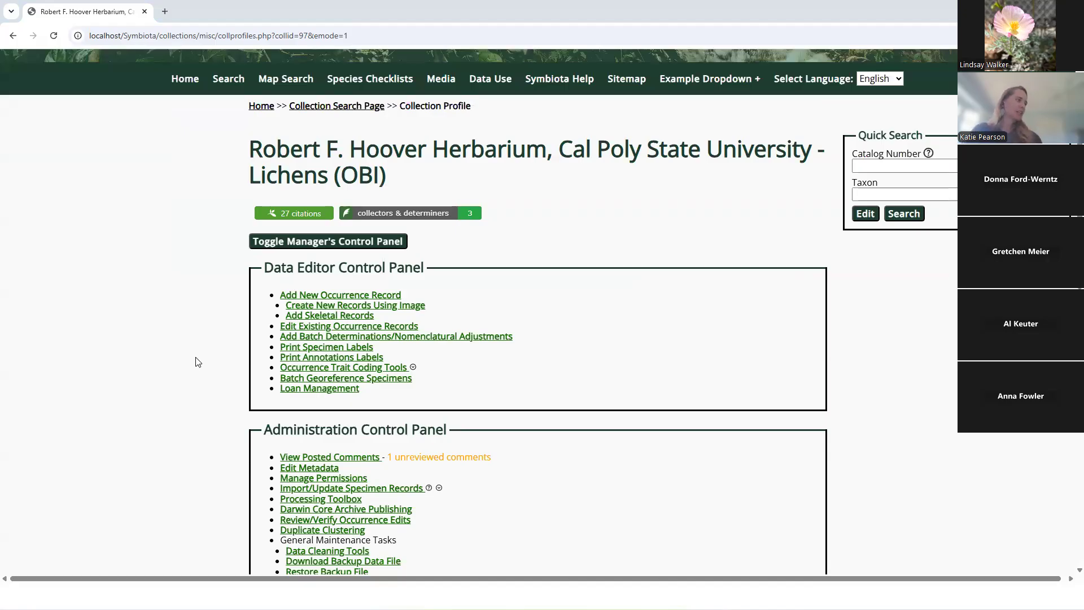
{"action": "scroll", "coordinate": [197, 362], "scroll_direction": "up", "scroll_amount": 1}
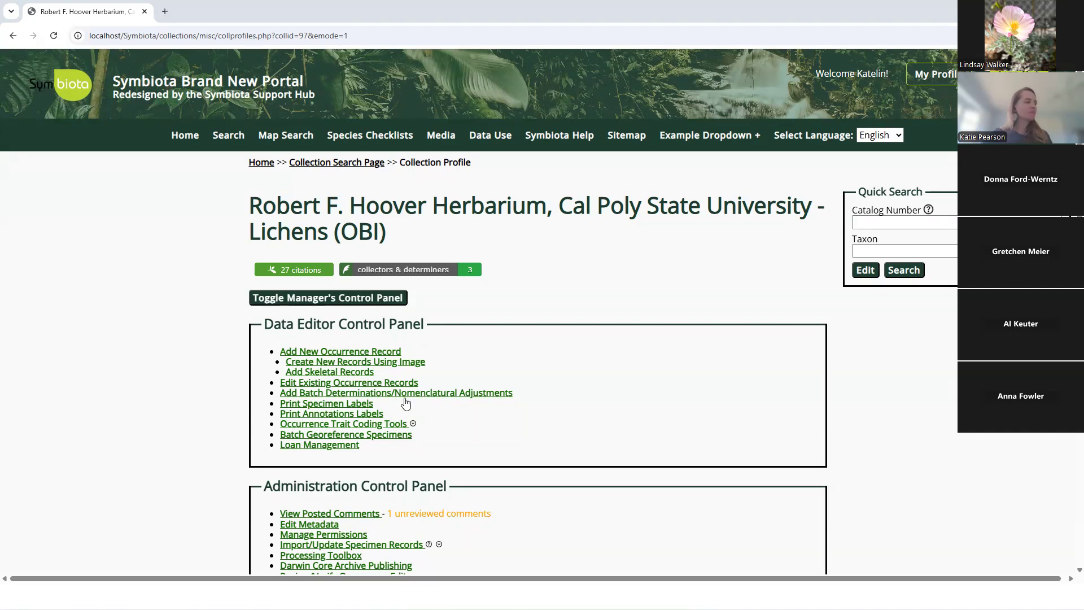
- Expand the Import/Update Specimen Records options for the collection and open Full Text File Import
{"action": "scroll", "coordinate": [239, 349], "scroll_direction": "down", "scroll_amount": 4}
{"action": "scroll", "coordinate": [389, 233], "scroll_direction": "down", "scroll_amount": 1}
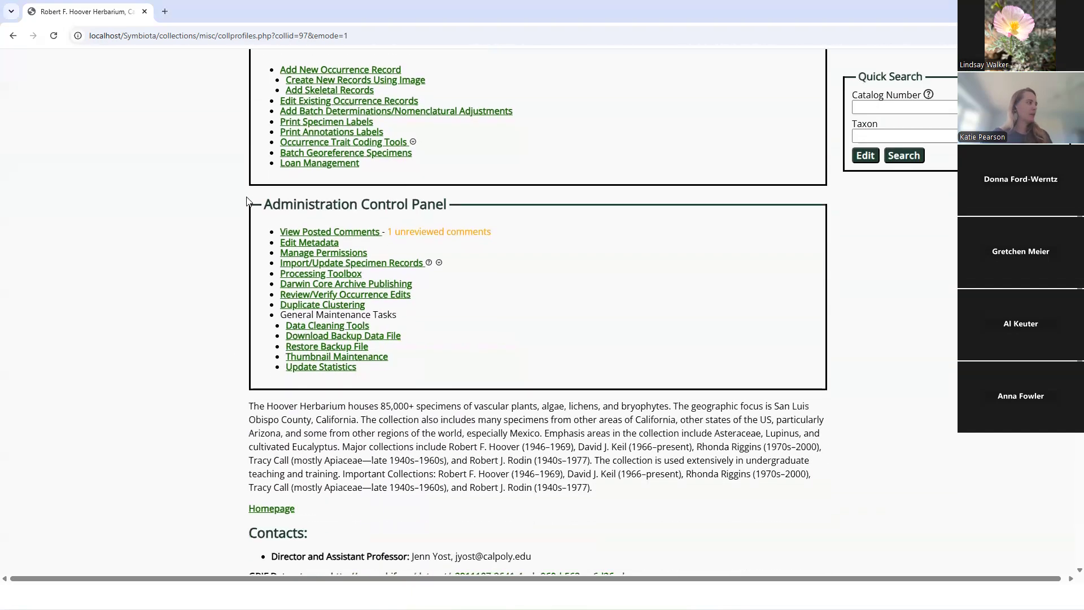
{"action": "left_click_drag", "start_coordinate": [266, 203], "coordinate": [446, 203]}
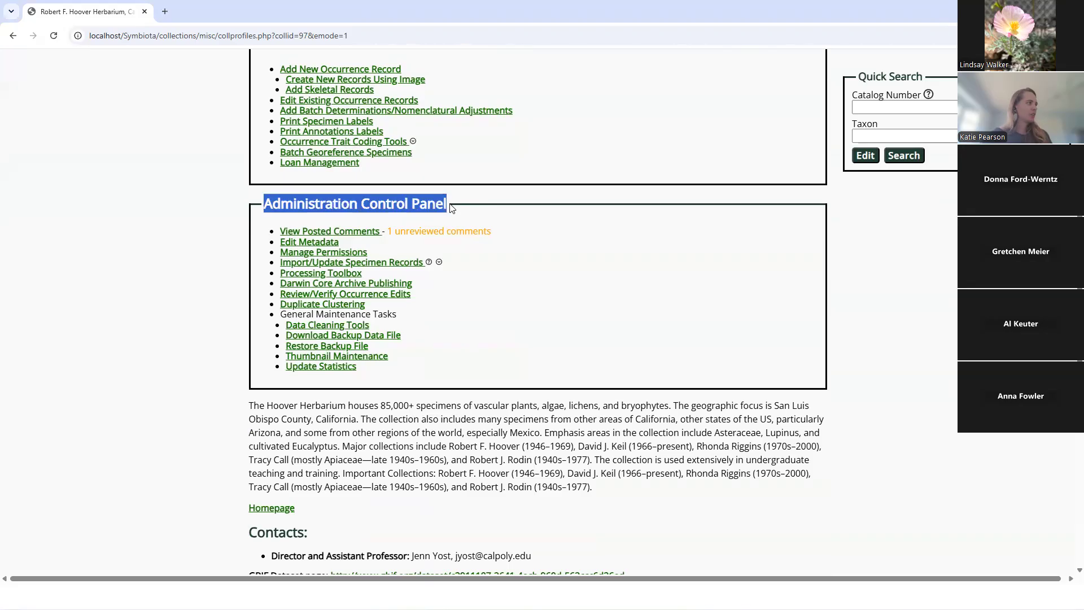
{"action": "left_click", "coordinate": [490, 368]}
{"action": "left_click", "coordinate": [398, 264]}
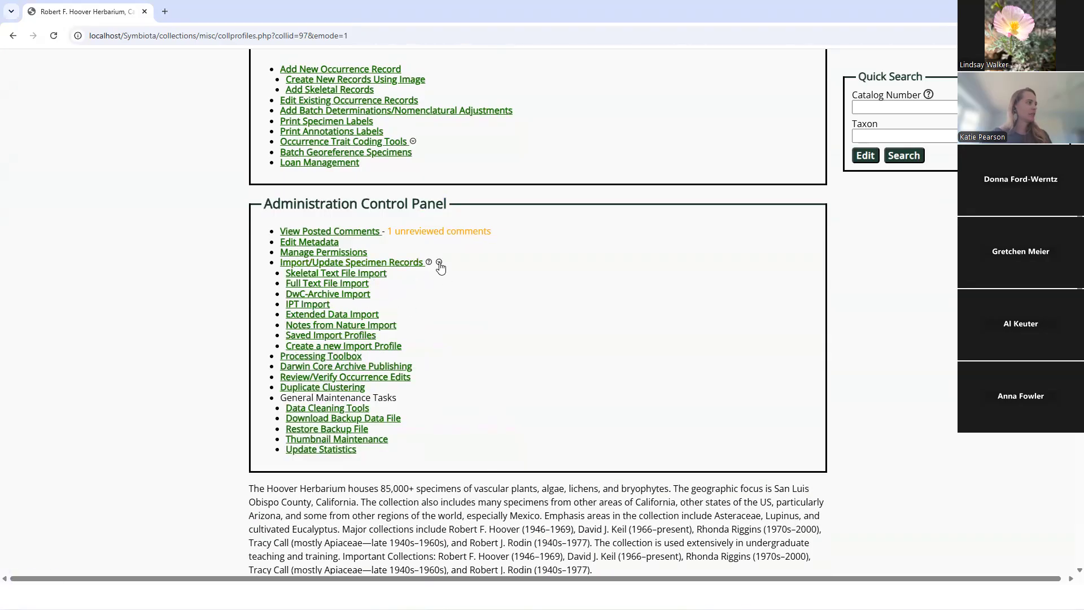
{"action": "left_click", "coordinate": [320, 284]}
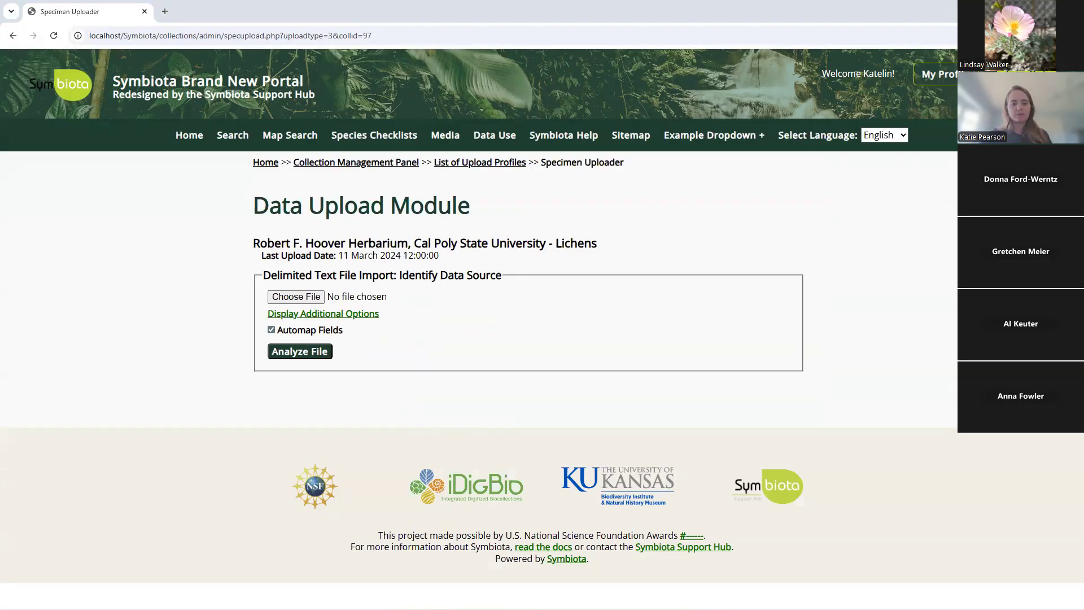
- Choose demo20266001.csv as the delimited text file for the import and analyze it to reach the field mapping table
{"action": "left_click_drag", "start_coordinate": [932, 384], "coordinate": [299, 298]}
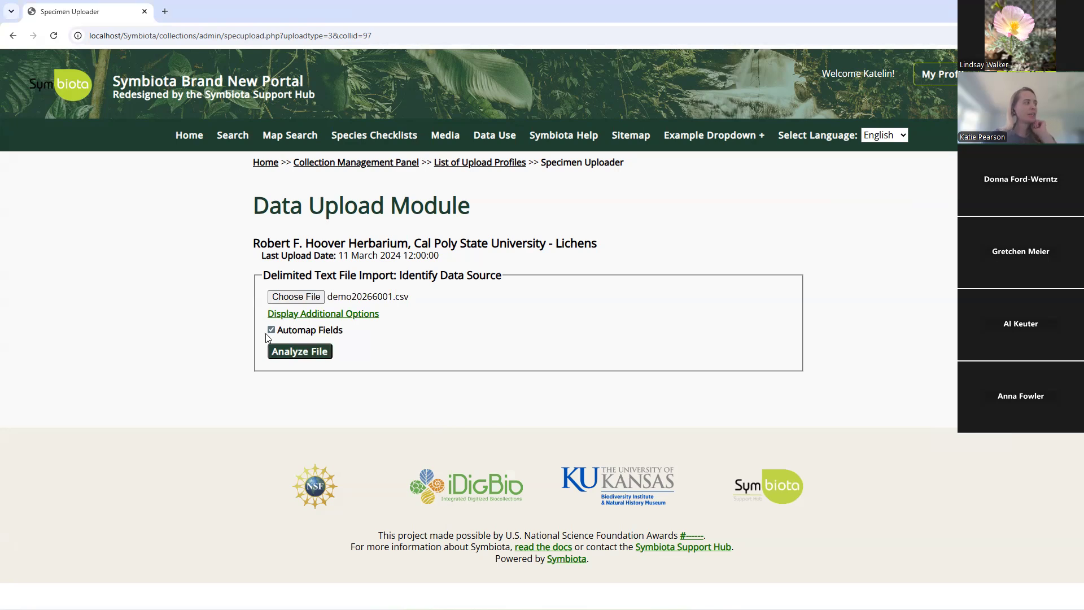
{"action": "left_click_drag", "start_coordinate": [278, 333], "coordinate": [344, 334]}
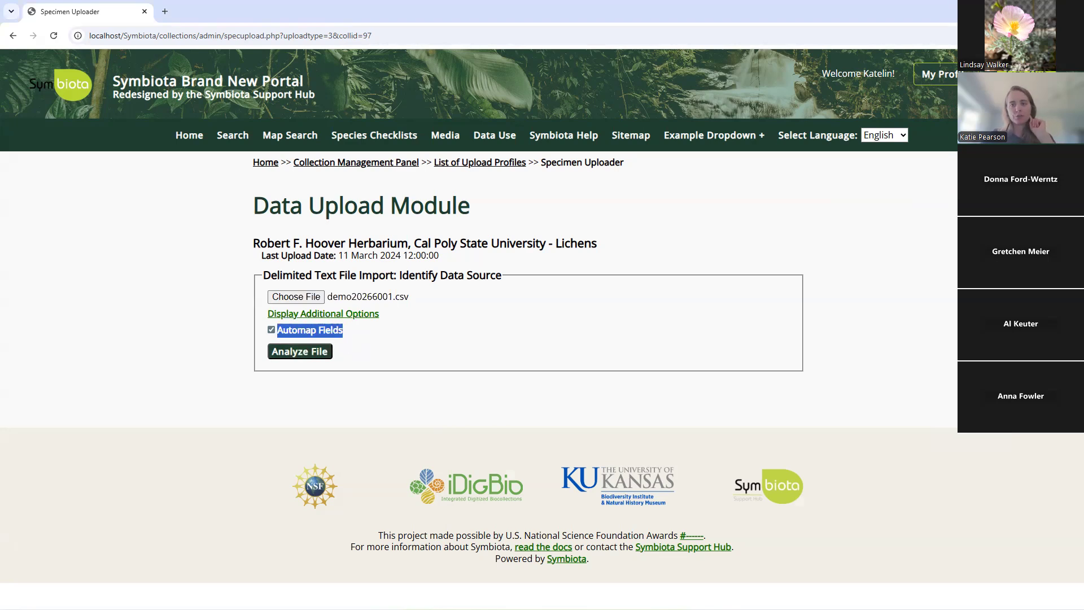
{"action": "left_click", "coordinate": [473, 375]}
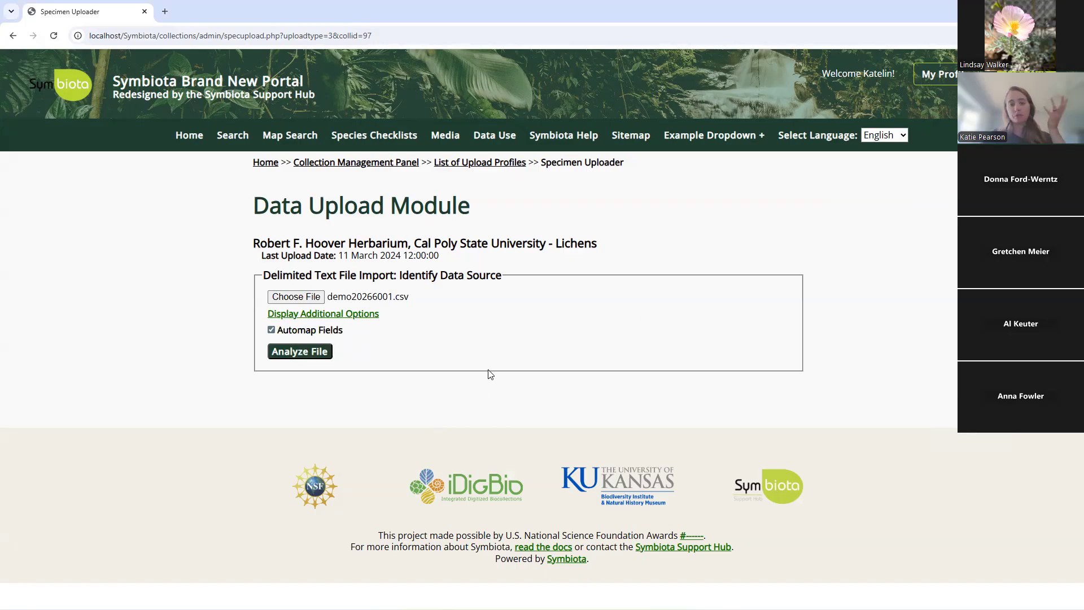
{"action": "left_click", "coordinate": [272, 331]}
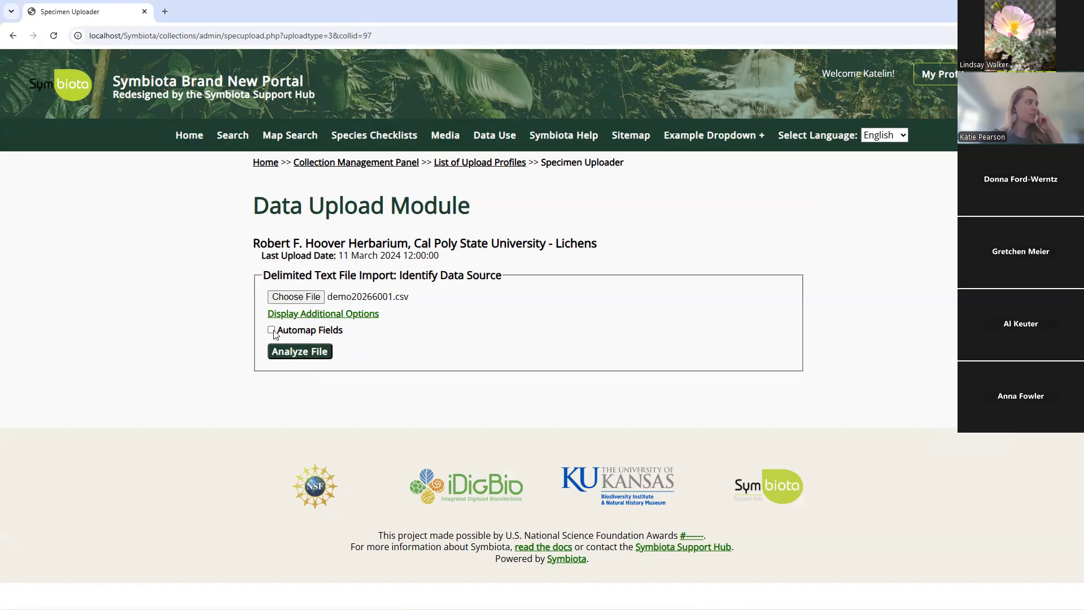
{"action": "left_click", "coordinate": [299, 353]}
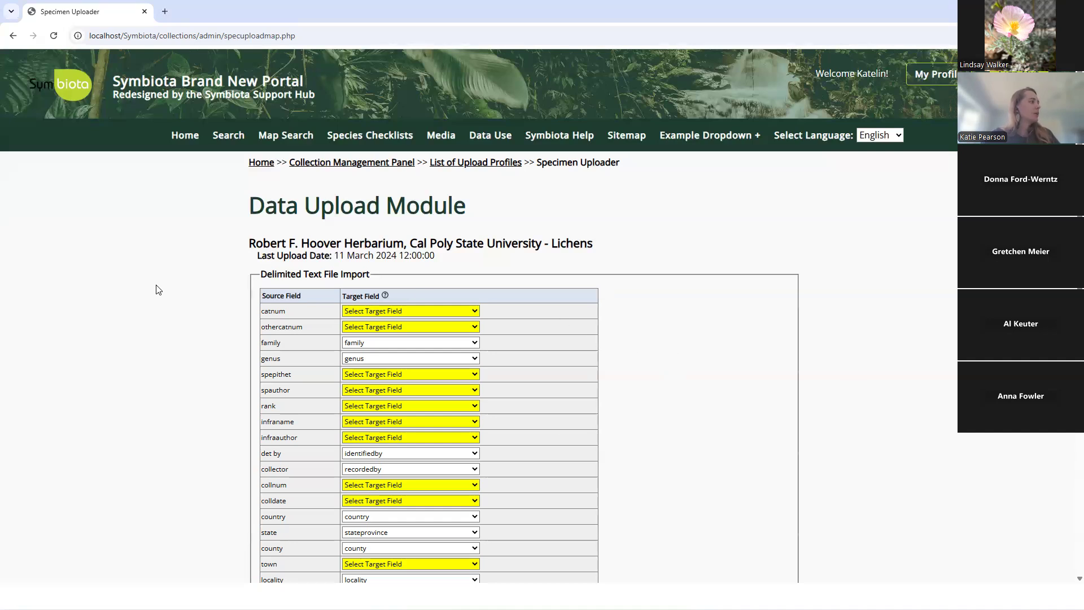
{"action": "scroll", "coordinate": [158, 290], "scroll_direction": "down", "scroll_amount": 1}
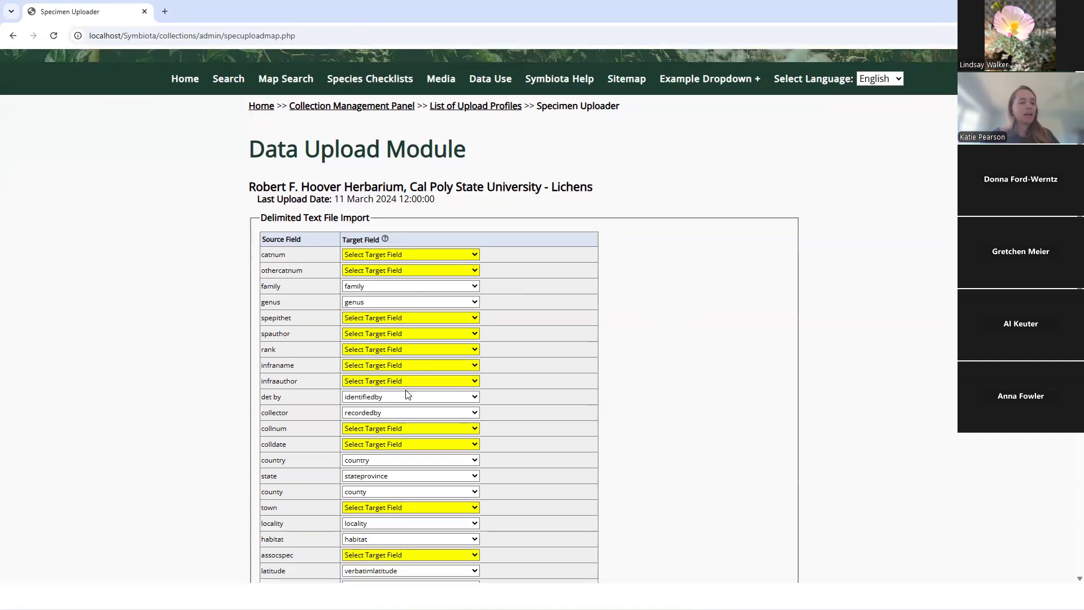
- Switch to the presentation, glance at the Catalog Numbers mapping tips slide, and return to the Specimen Uploader in the portal
{"action": "double_click", "coordinate": [388, 13]}
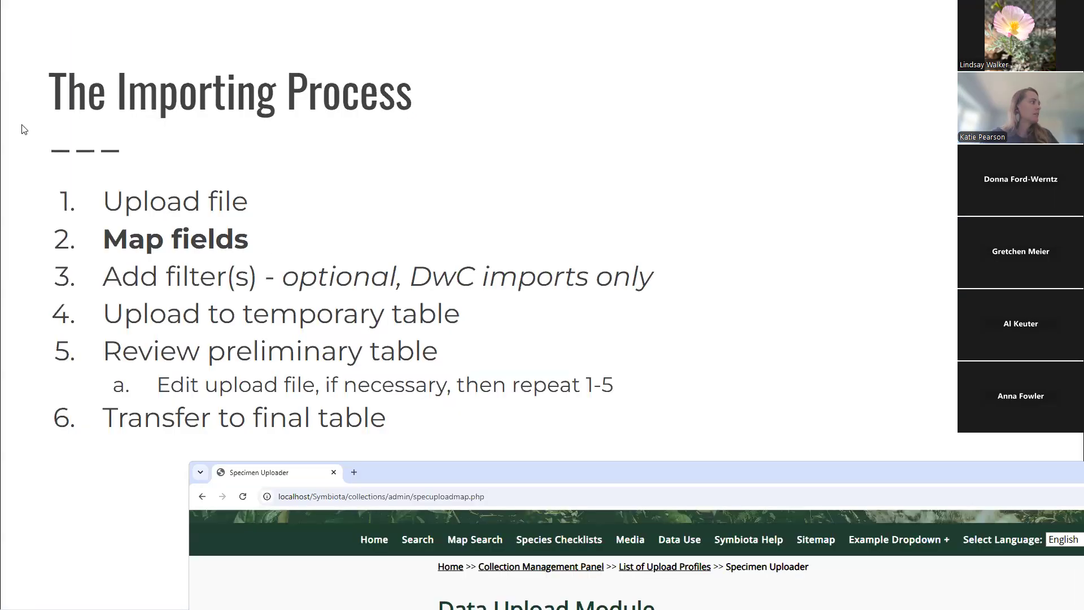
{"action": "left_click", "coordinate": [394, 199]}
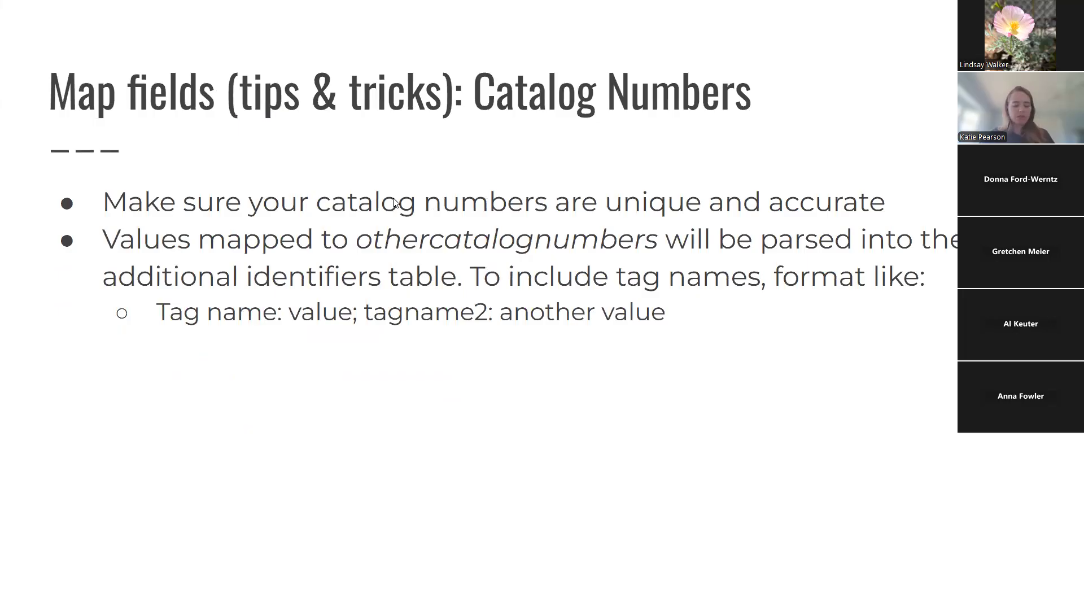
{"action": "key", "text": "Left"}
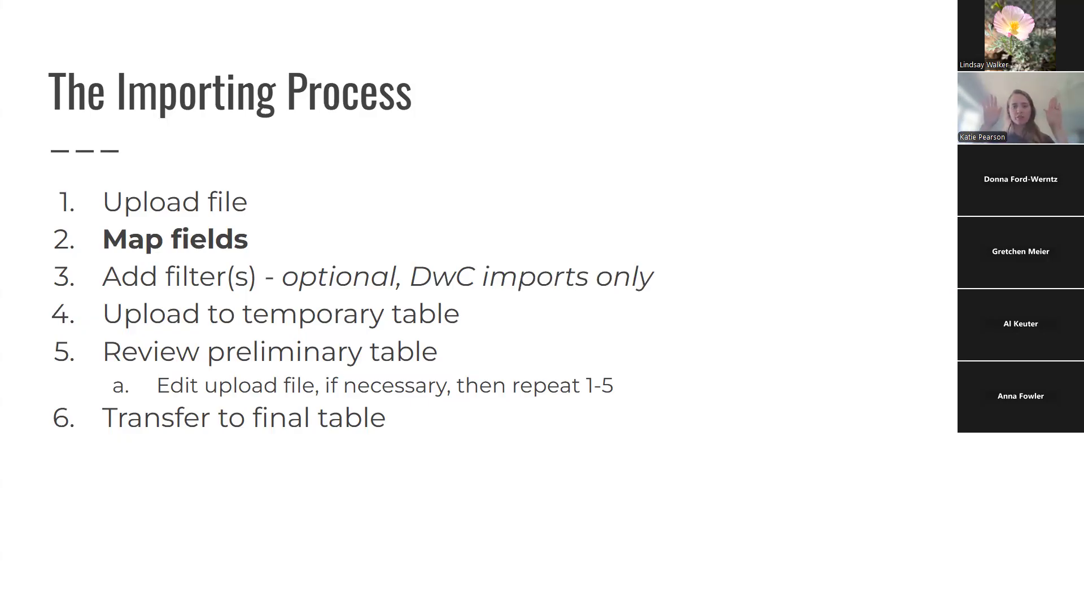
{"action": "left_click_drag", "start_coordinate": [542, 609], "coordinate": [561, 12]}
{"action": "left_click", "coordinate": [561, 12]}
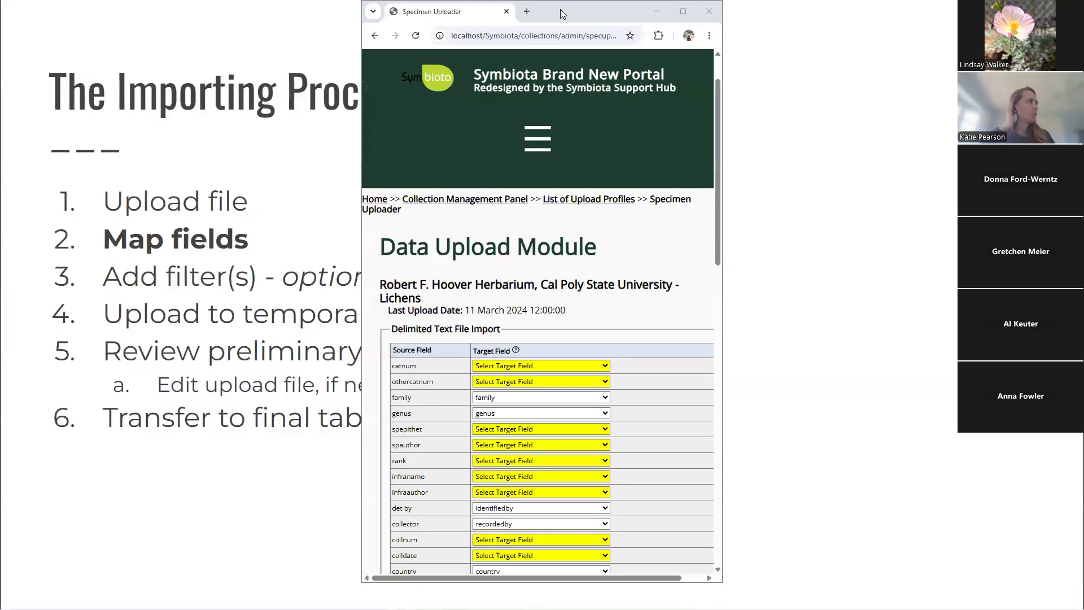
{"action": "double_click", "coordinate": [561, 12]}
{"action": "left_click_drag", "start_coordinate": [556, 472], "coordinate": [540, 4]}
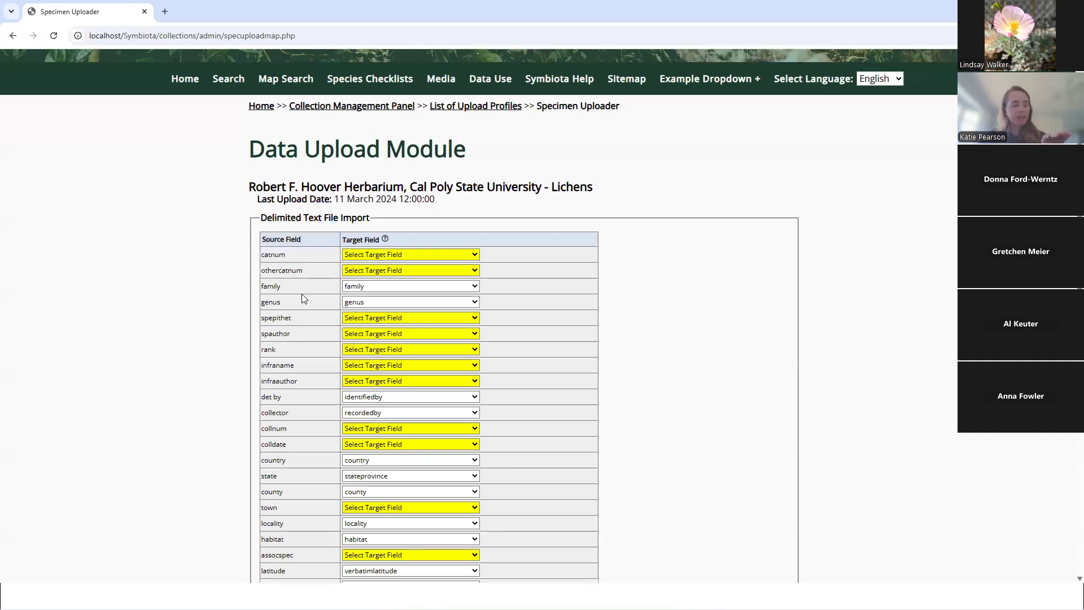
- Look through the target fields offered for catnum without choosing one, and advance the presentation to the Catalog Numbers mapping tips
{"action": "left_click", "coordinate": [361, 255]}
{"action": "left_click_drag", "start_coordinate": [479, 281], "coordinate": [488, 257]}
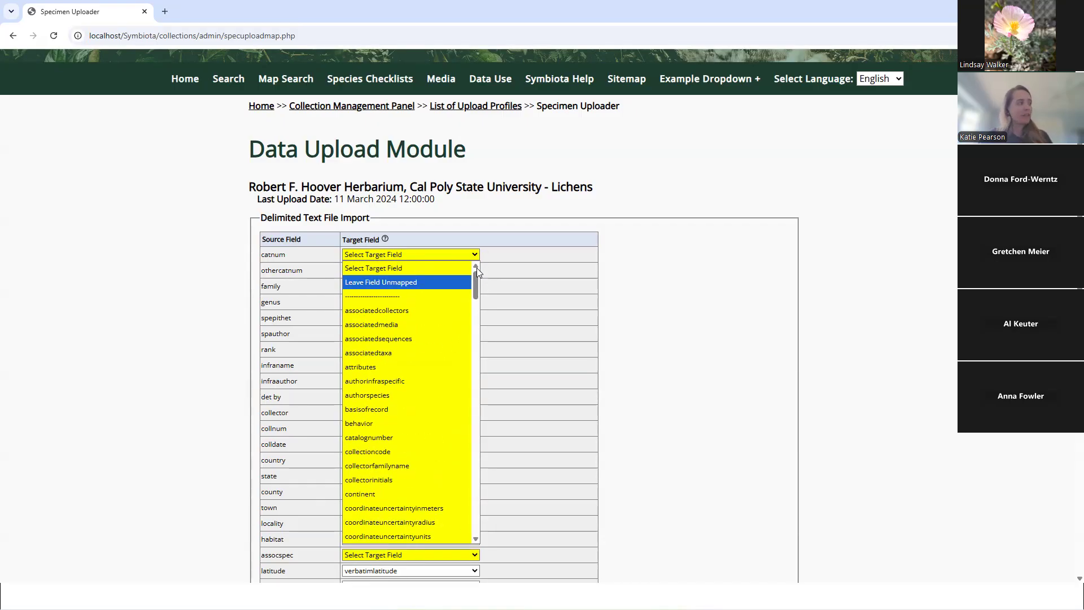
{"action": "left_click", "coordinate": [616, 290]}
{"action": "key", "text": "alt+Tab"}
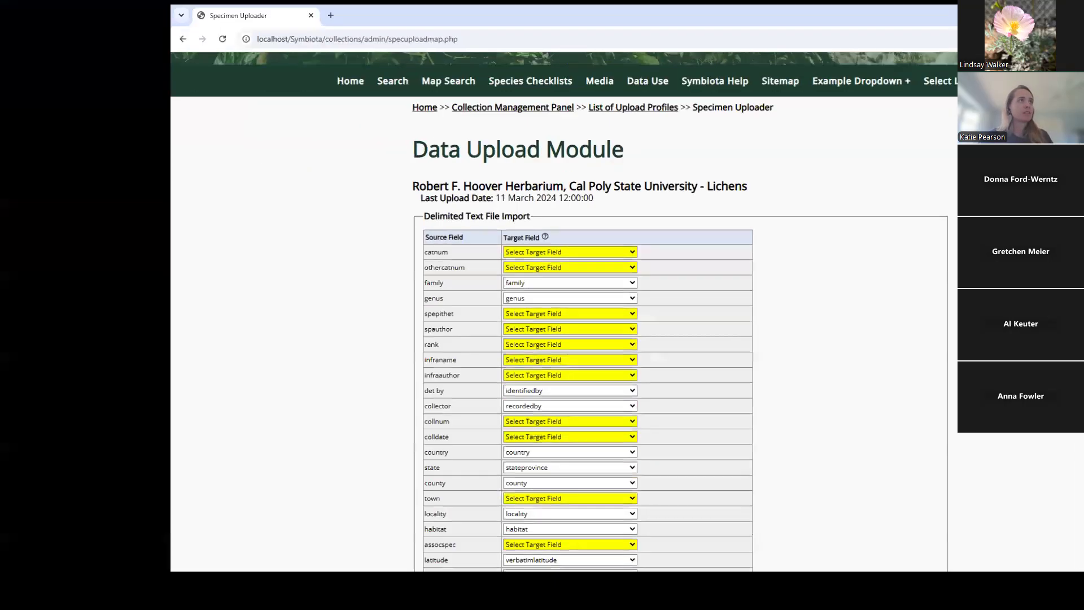
{"action": "left_click", "coordinate": [581, 420]}
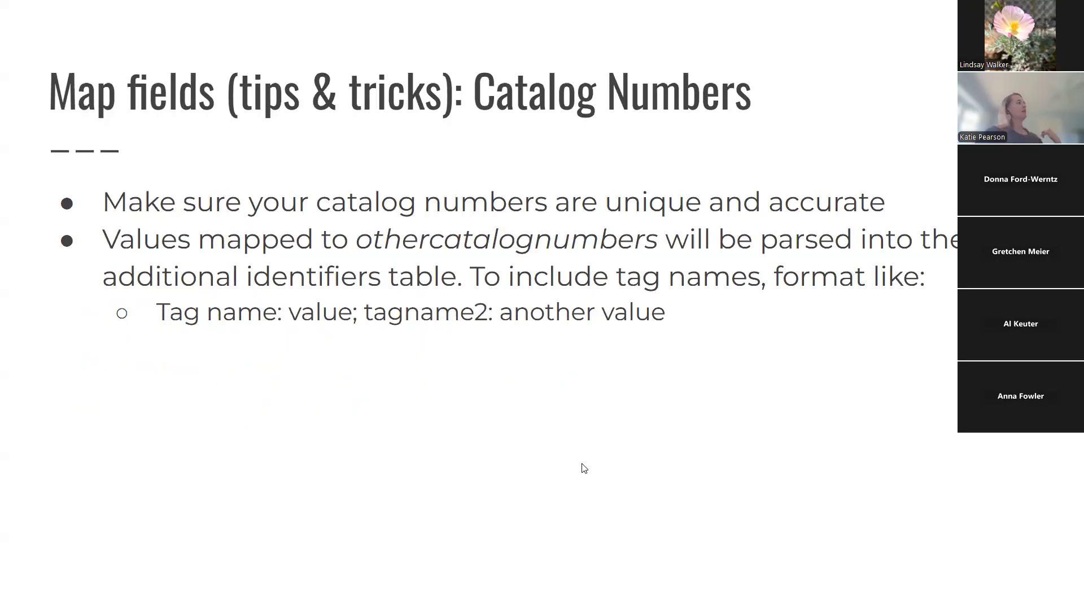
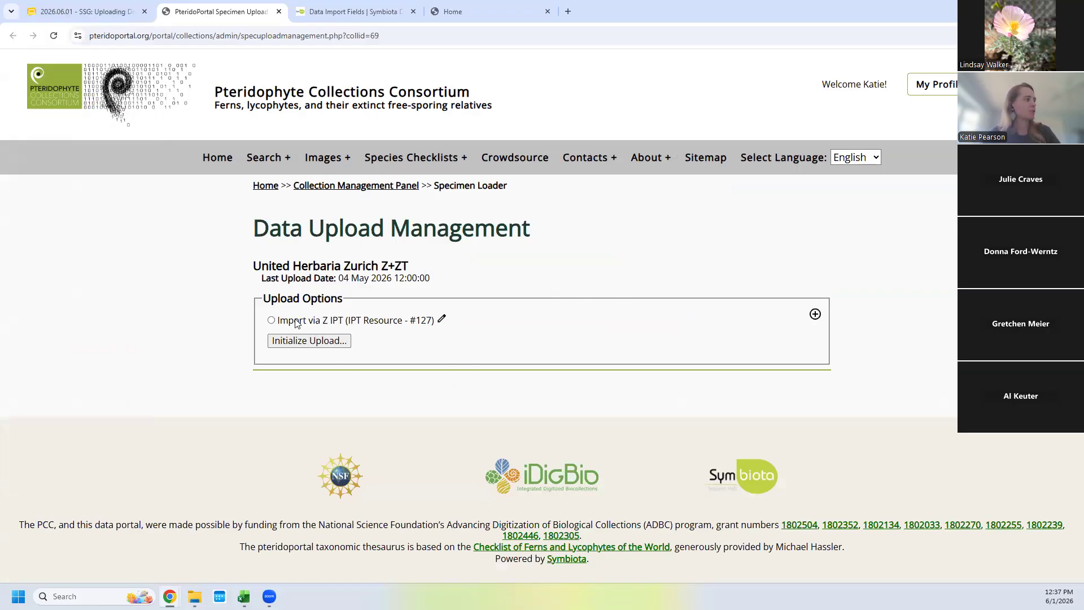
- Initialize the Import via Z IPT upload for United Herbaria Zurich Z+ZT and expand the occurrence record mapping details
{"action": "left_click_drag", "start_coordinate": [276, 319], "coordinate": [343, 321]}
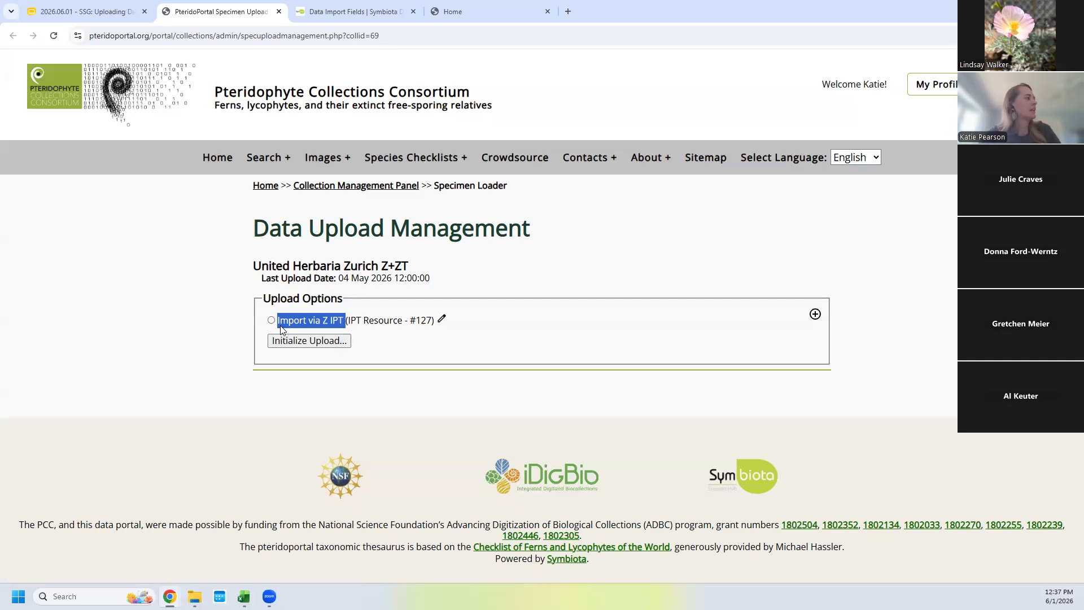
{"action": "left_click", "coordinate": [284, 340]}
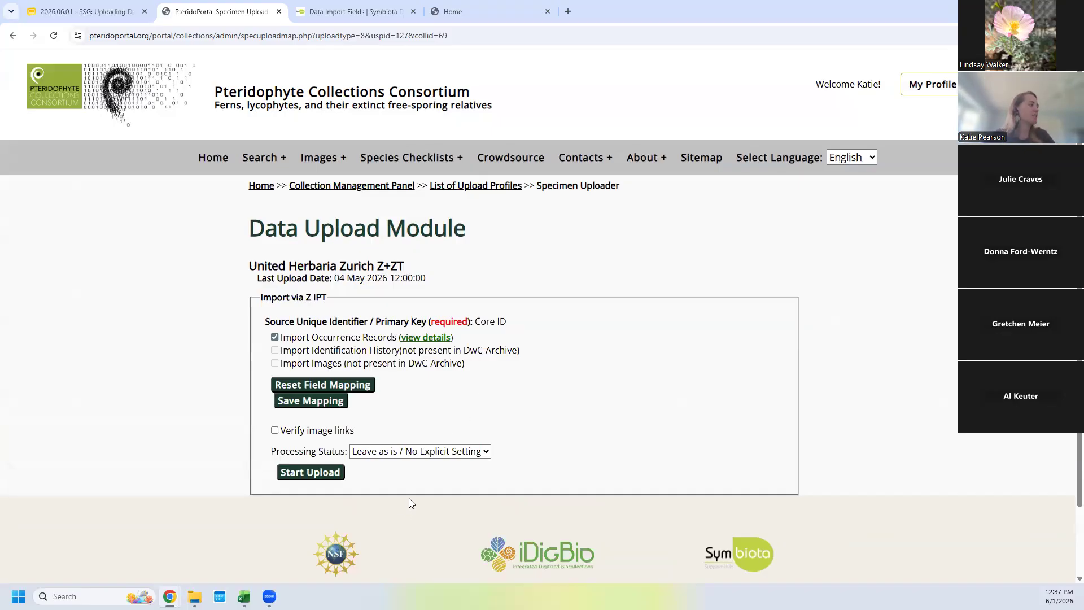
{"action": "scroll", "coordinate": [321, 340], "scroll_direction": "down", "scroll_amount": 2}
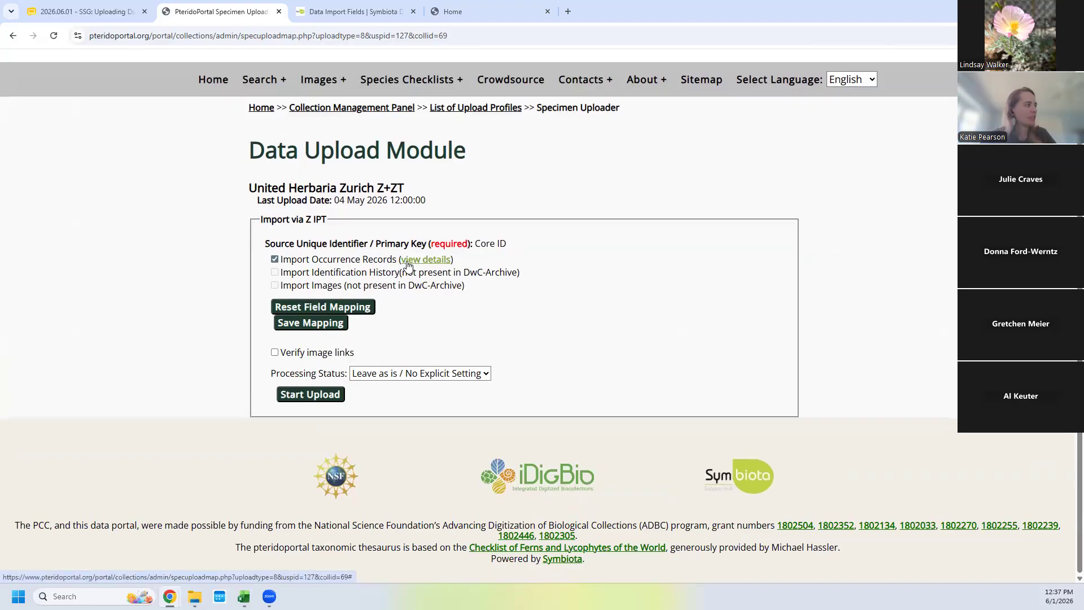
{"action": "left_click", "coordinate": [408, 261]}
{"action": "scroll", "coordinate": [404, 186], "scroll_direction": "down", "scroll_amount": 2}
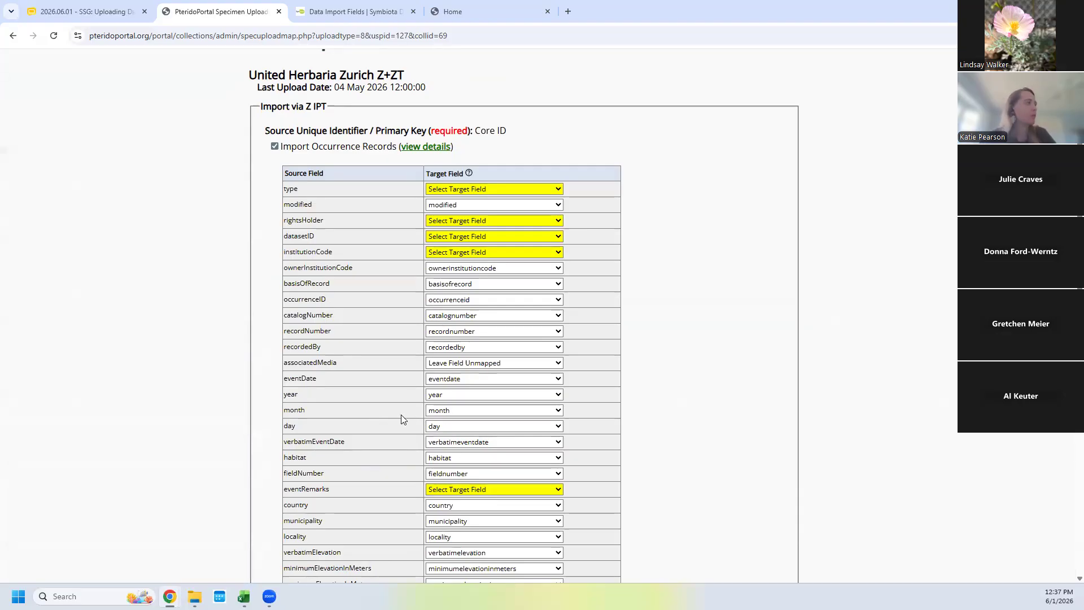
- Examine the Custom Occurrence Record Import Filters and the field names available for the first filter, keeping family selected
{"action": "scroll", "coordinate": [492, 195], "scroll_direction": "down", "scroll_amount": 9}
{"action": "scroll", "coordinate": [492, 195], "scroll_direction": "down", "scroll_amount": 2}
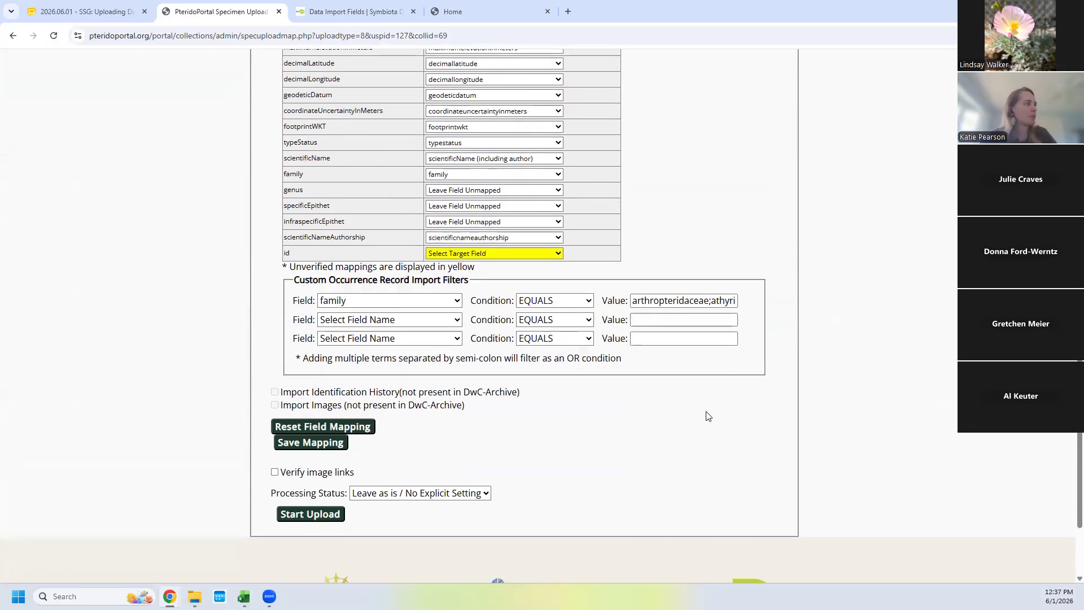
{"action": "left_click_drag", "start_coordinate": [296, 250], "coordinate": [470, 257]}
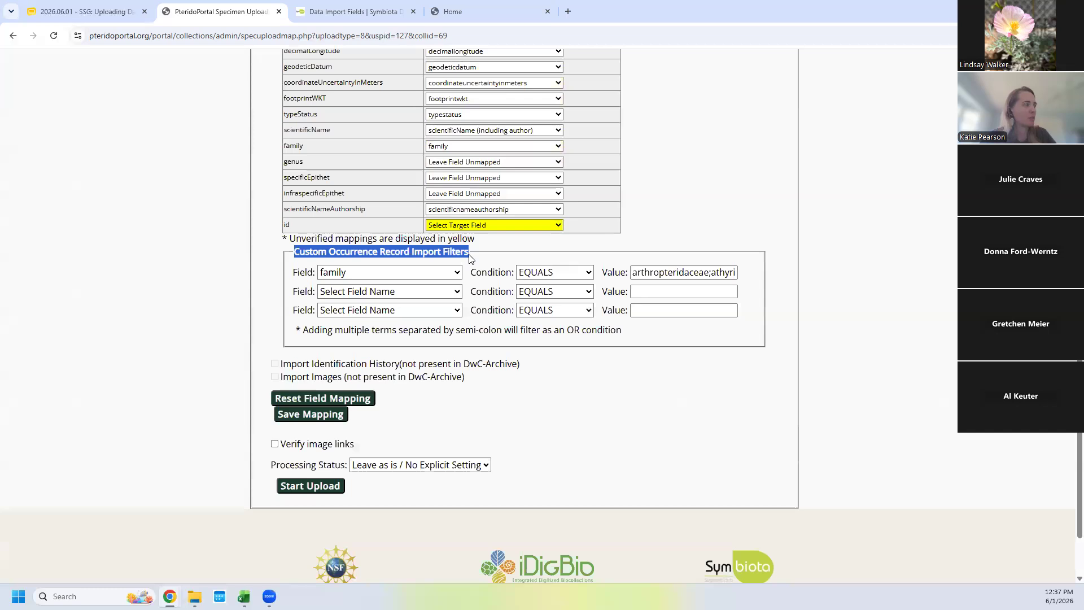
{"action": "left_click", "coordinate": [544, 398]}
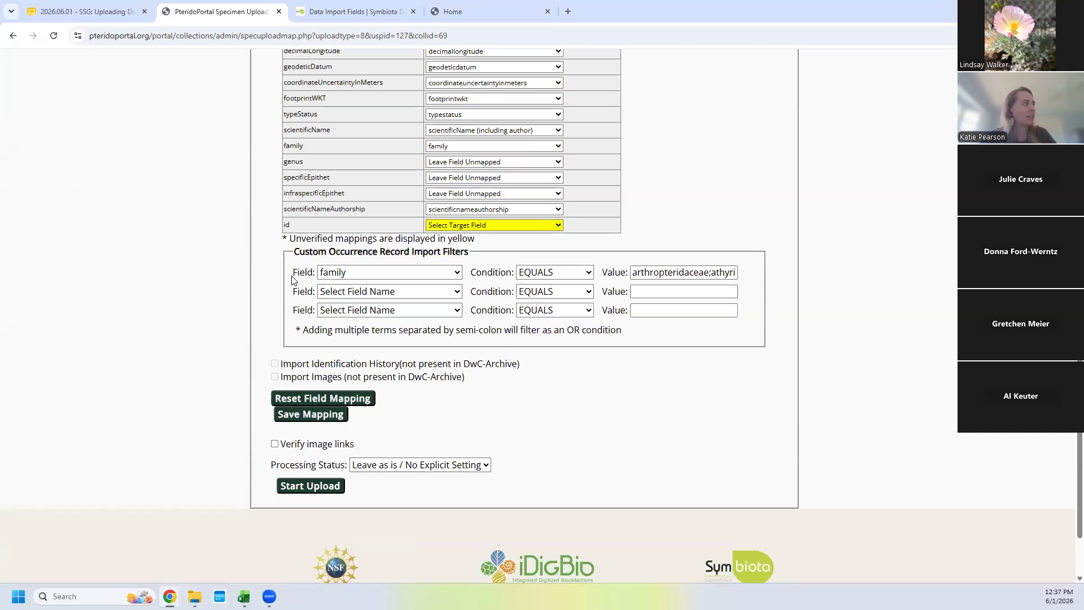
{"action": "left_click", "coordinate": [350, 273]}
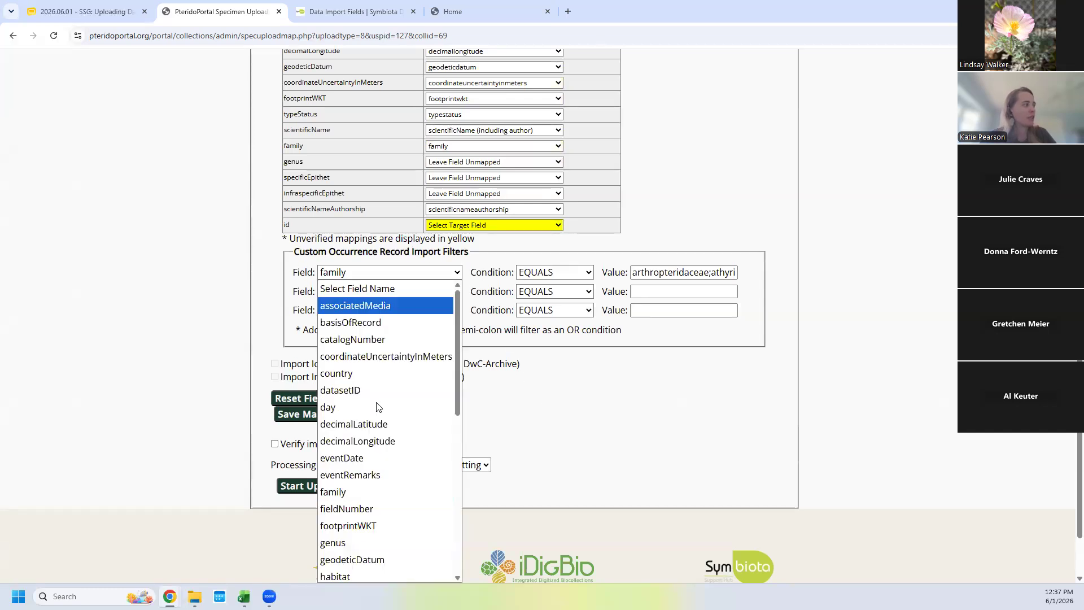
{"action": "left_click", "coordinate": [369, 487]}
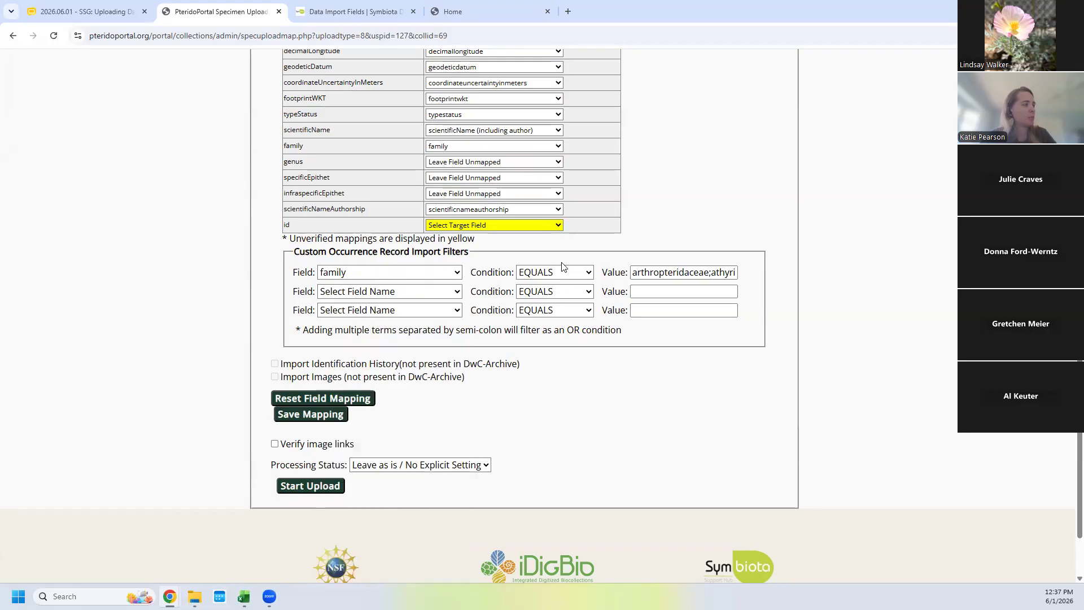
- Examine the semicolon-separated family names in the first import filter's value
{"action": "left_click_drag", "start_coordinate": [634, 272], "coordinate": [735, 273]}
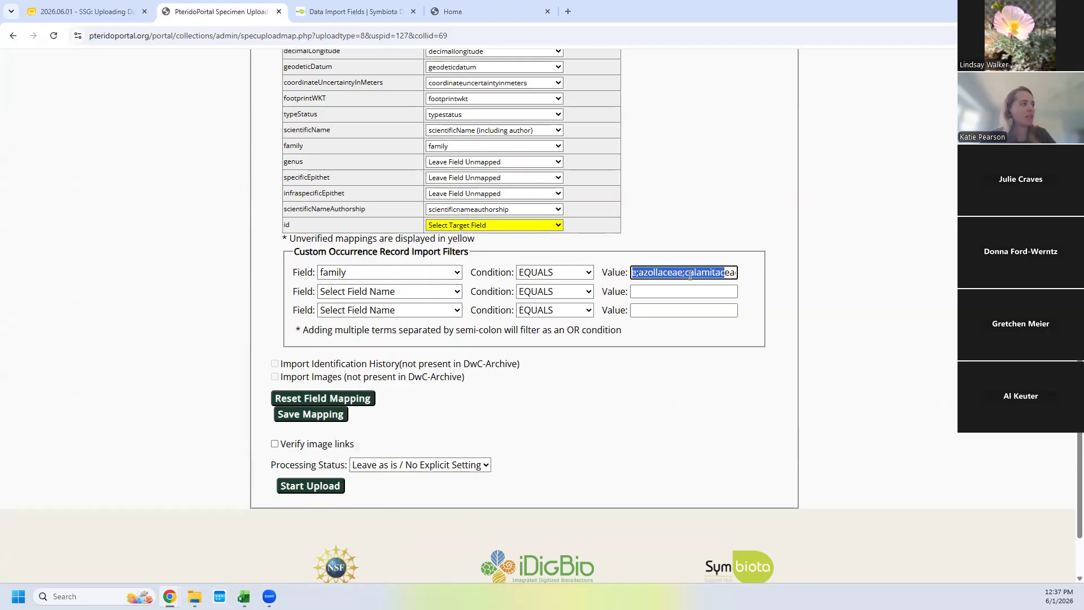
{"action": "left_click", "coordinate": [690, 275]}
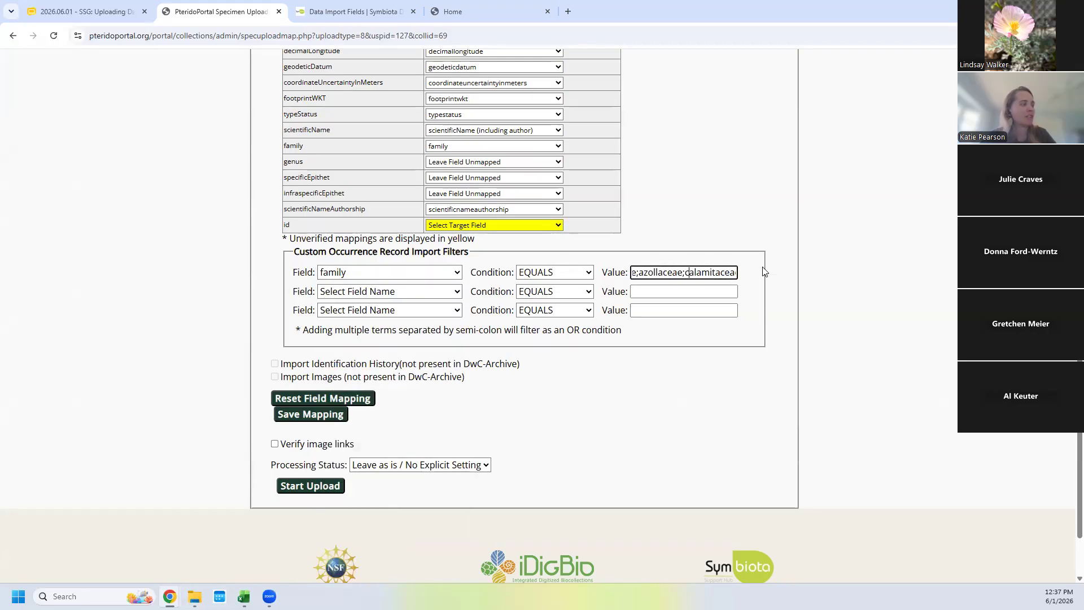
{"action": "left_click", "coordinate": [686, 277]}
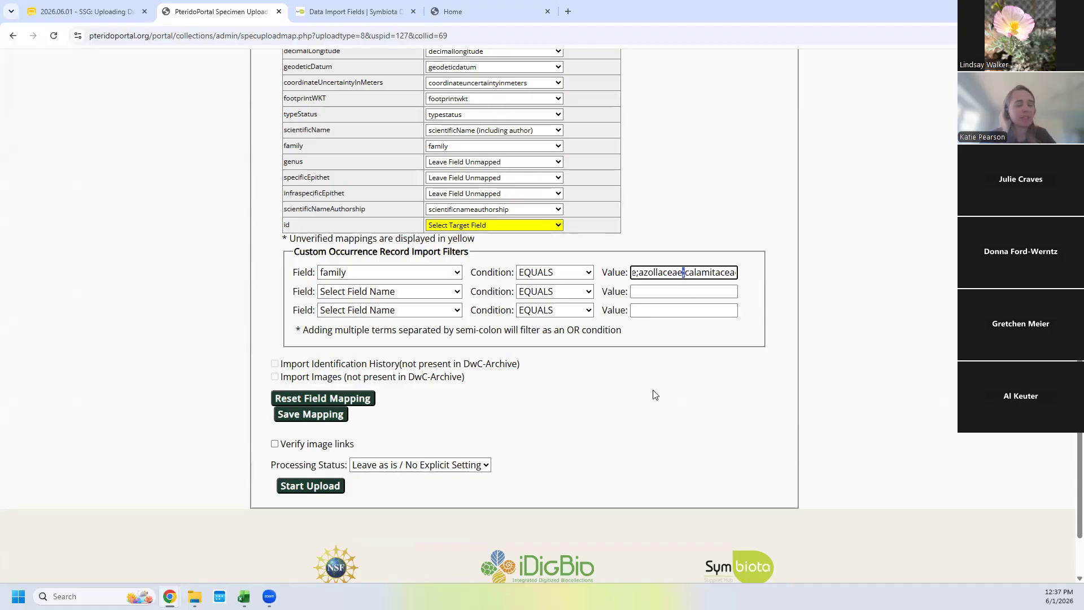
{"action": "left_click", "coordinate": [678, 368]}
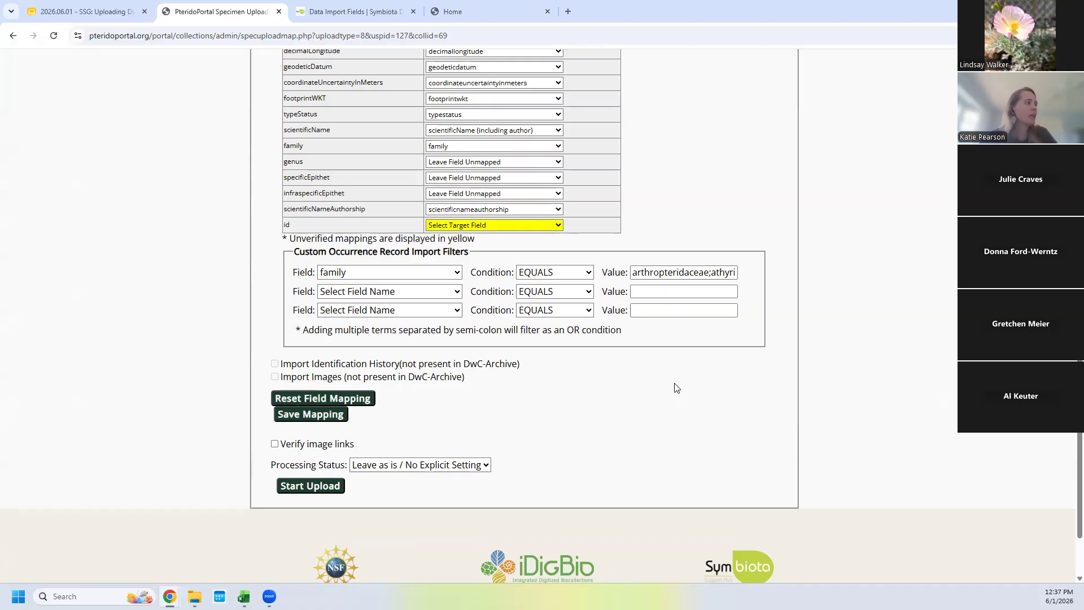
- Review the source-to-target field mapping and compare the portal's Pteridophyte focus with the family names in the import filter
{"action": "scroll", "coordinate": [582, 493], "scroll_direction": "up", "scroll_amount": 1}
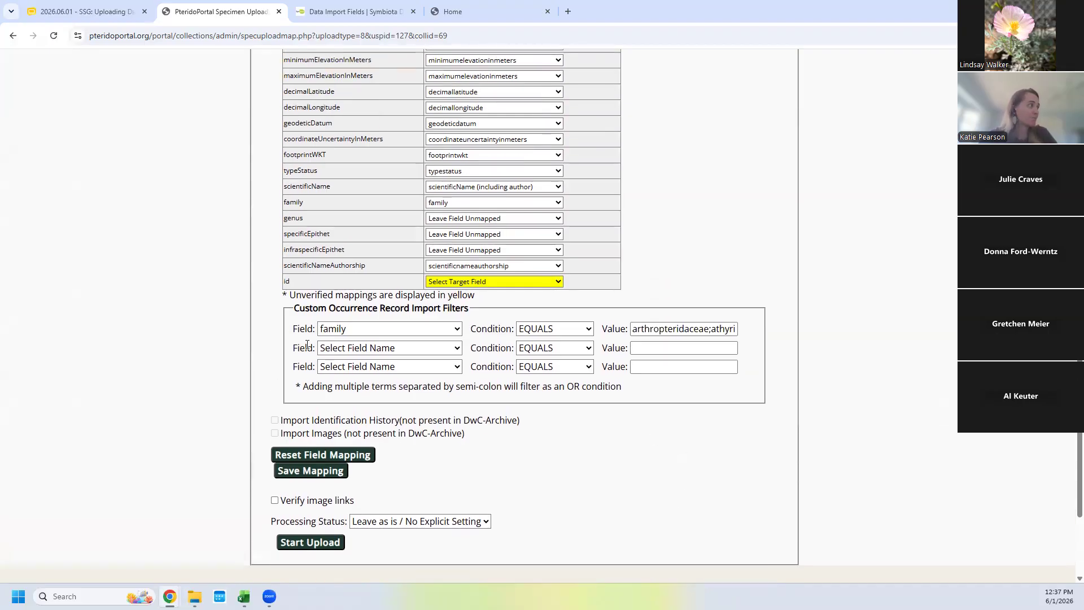
{"action": "scroll", "coordinate": [328, 372], "scroll_direction": "up", "scroll_amount": 5}
{"action": "scroll", "coordinate": [338, 407], "scroll_direction": "up", "scroll_amount": 4}
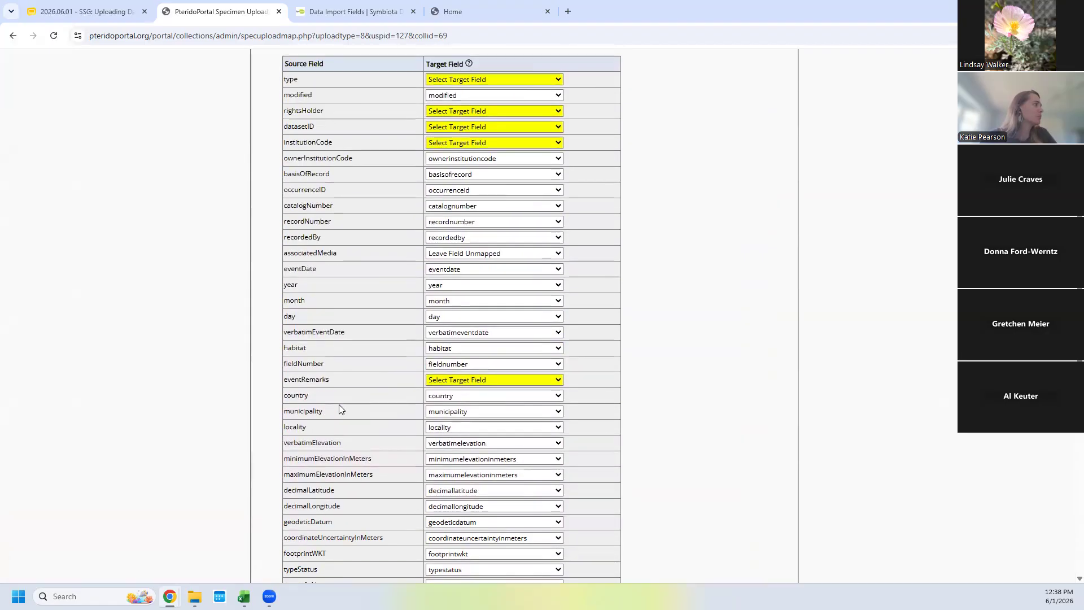
{"action": "scroll", "coordinate": [415, 331], "scroll_direction": "down", "scroll_amount": 9}
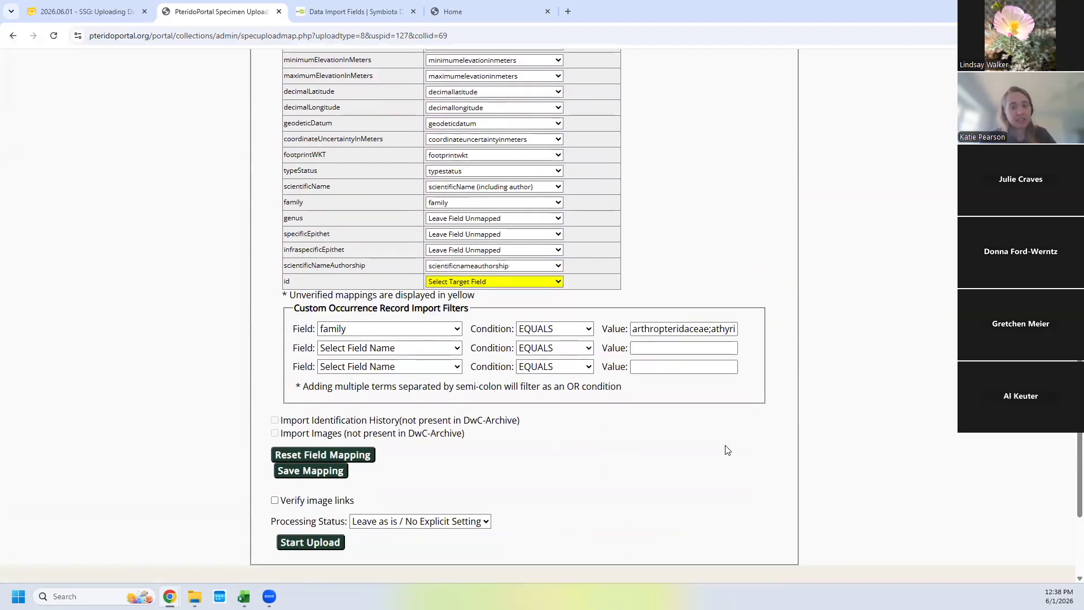
{"action": "scroll", "coordinate": [716, 481], "scroll_direction": "up", "scroll_amount": 10}
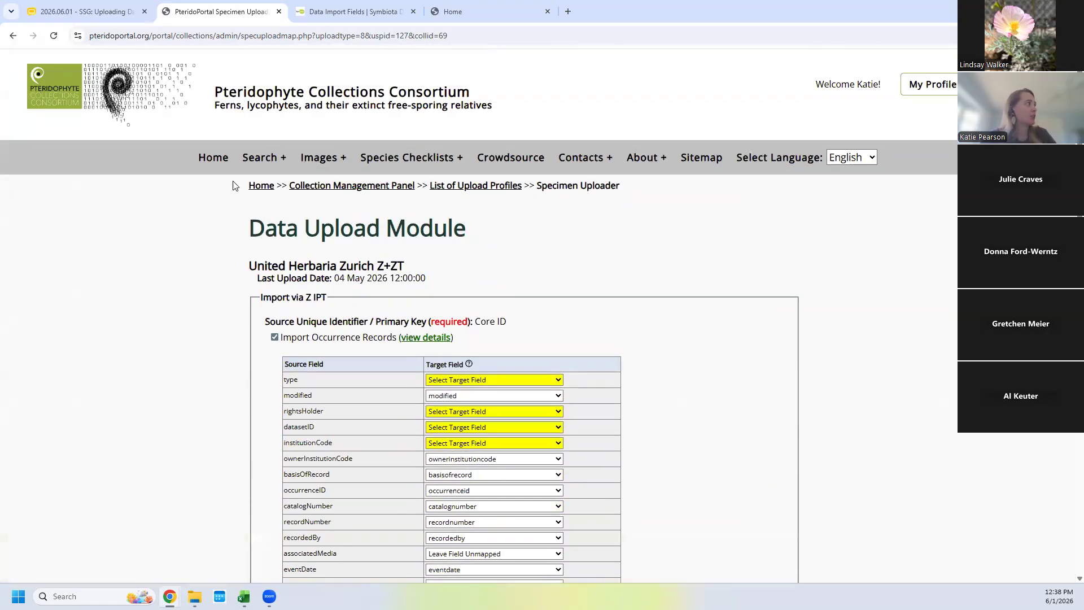
{"action": "left_click_drag", "start_coordinate": [215, 91], "coordinate": [305, 96]}
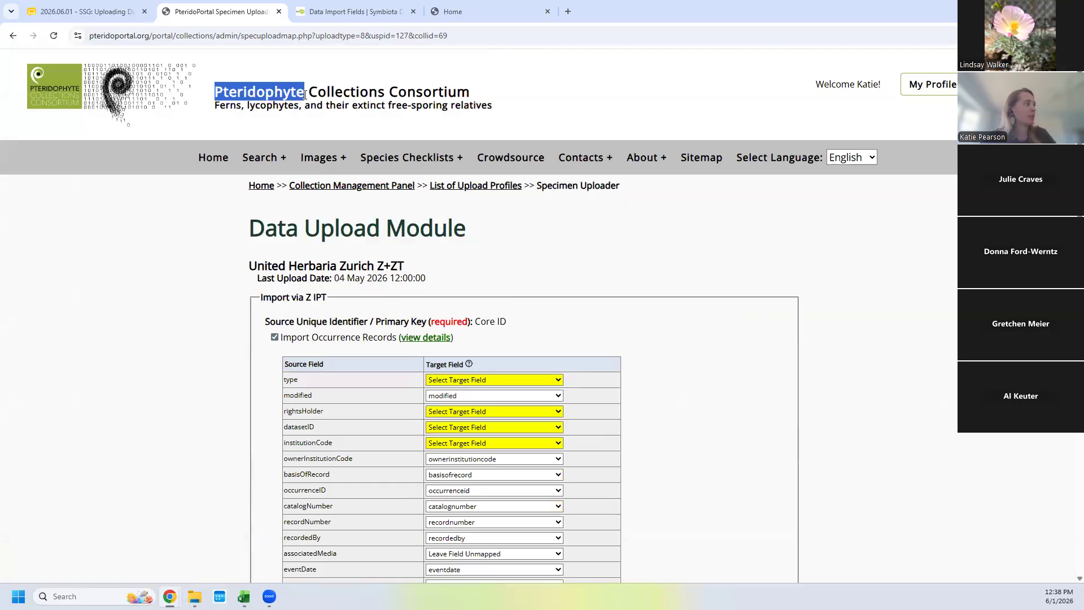
{"action": "scroll", "coordinate": [786, 373], "scroll_direction": "down", "scroll_amount": 15}
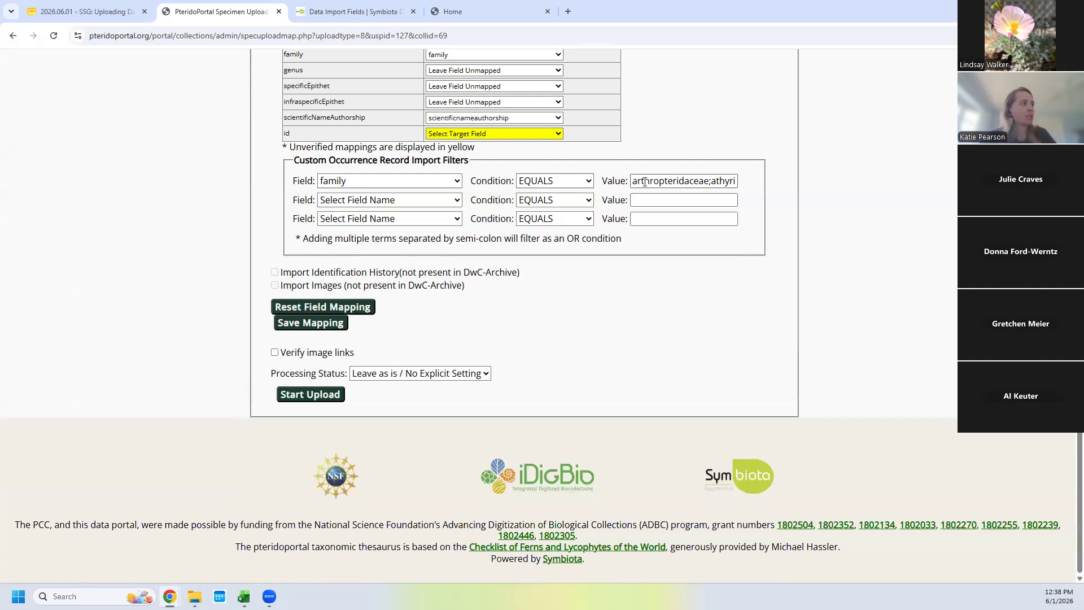
{"action": "double_click", "coordinate": [645, 182]}
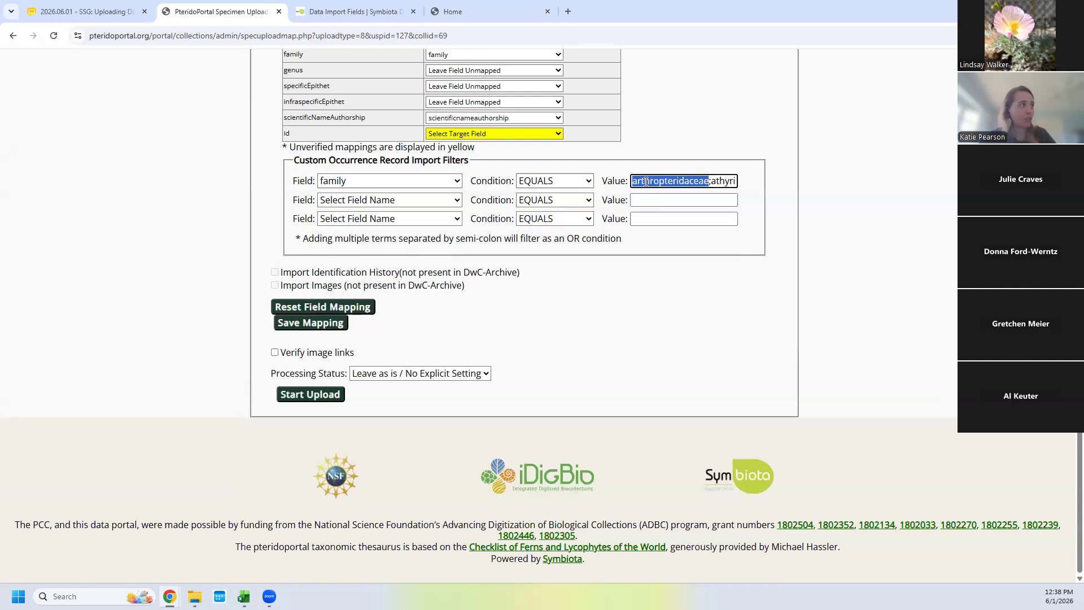
- Review the source-to-target mapping of the family field and the matching family import filter for the Z IPT upload
{"action": "scroll", "coordinate": [356, 382], "scroll_direction": "up", "scroll_amount": 12}
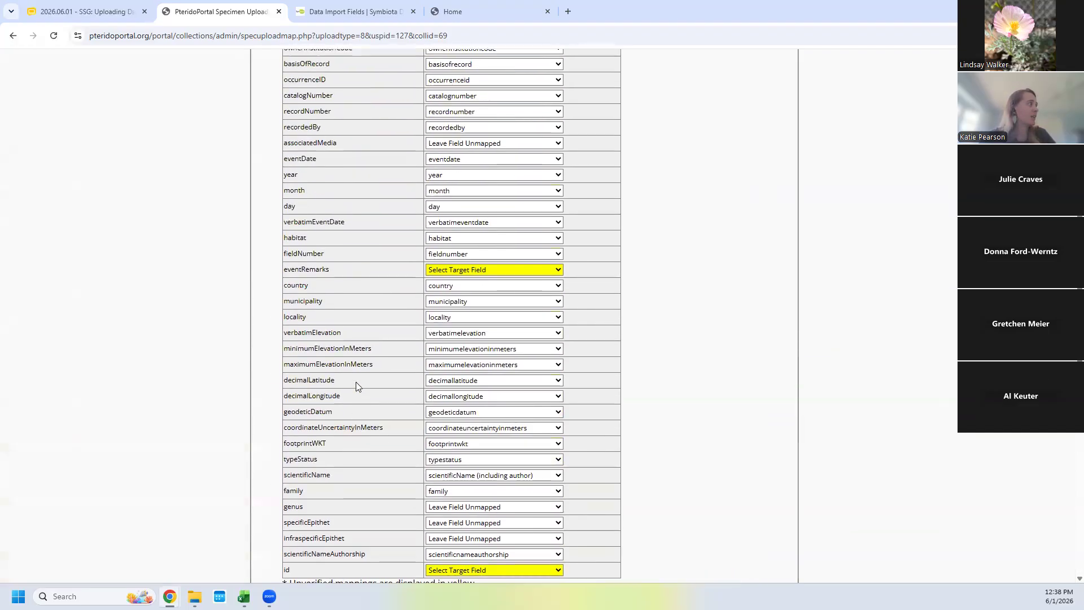
{"action": "scroll", "coordinate": [356, 383], "scroll_direction": "down", "scroll_amount": 3}
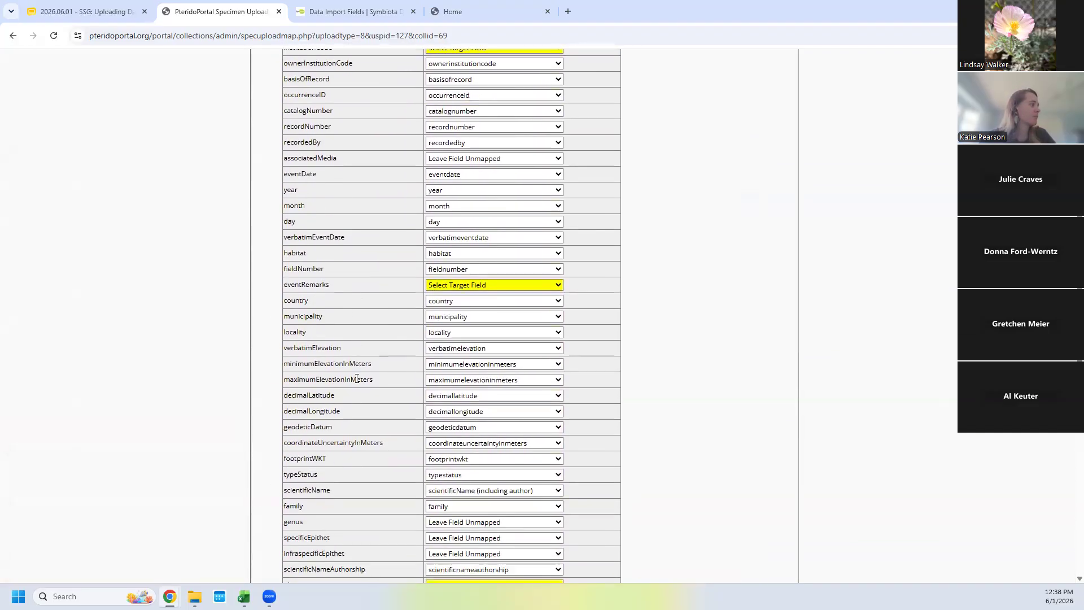
{"action": "double_click", "coordinate": [294, 450]}
{"action": "scroll", "coordinate": [603, 395], "scroll_direction": "down", "scroll_amount": 2}
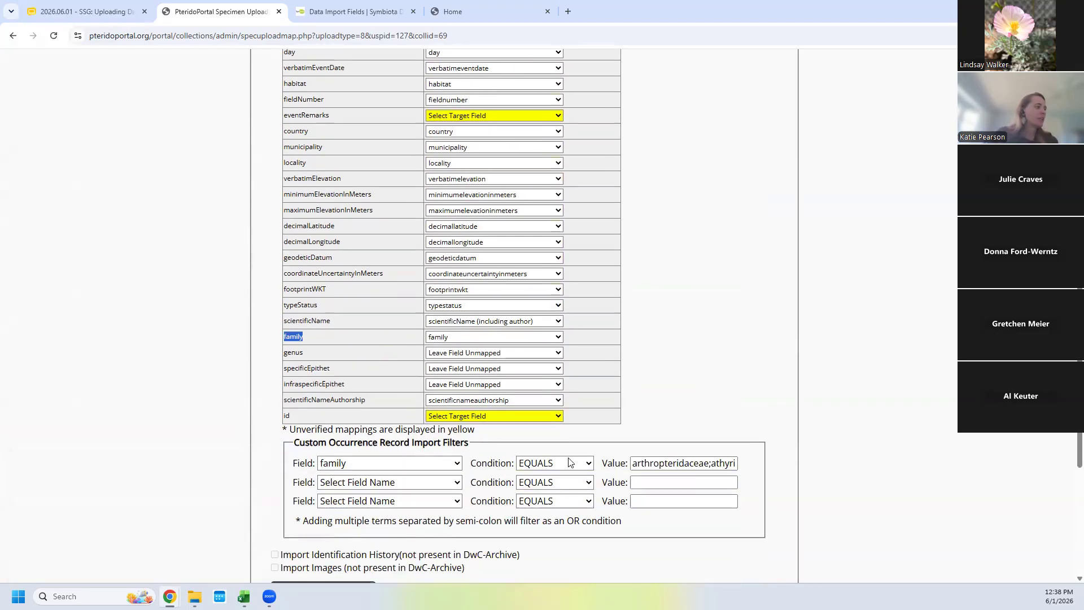
{"action": "scroll", "coordinate": [605, 489], "scroll_direction": "down", "scroll_amount": 2}
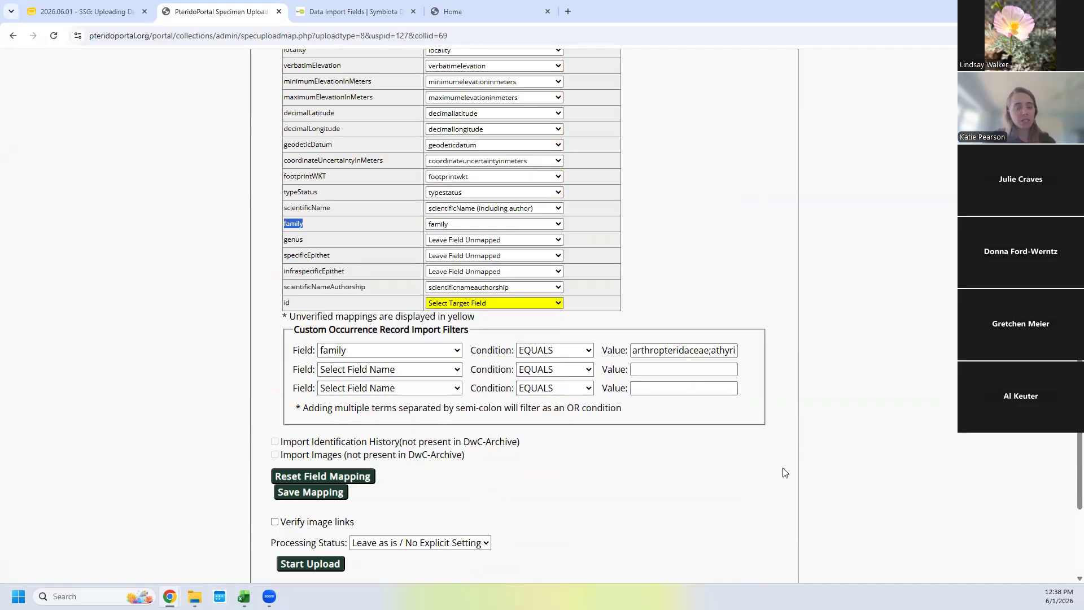
{"action": "scroll", "coordinate": [374, 371], "scroll_direction": "up", "scroll_amount": 15}
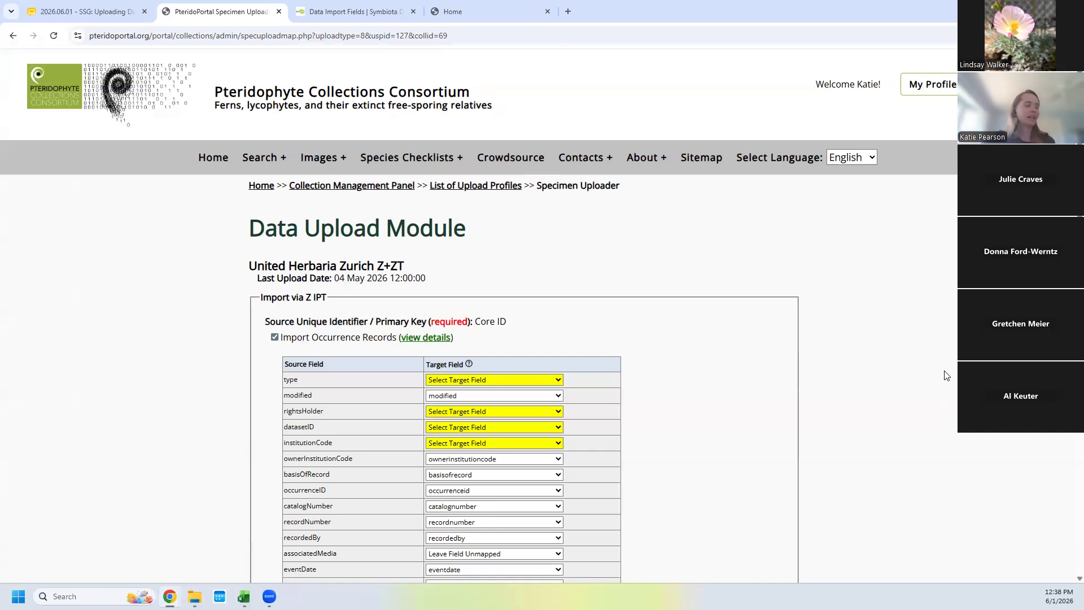
{"action": "scroll", "coordinate": [827, 378], "scroll_direction": "down", "scroll_amount": 15}
{"action": "scroll", "coordinate": [823, 389], "scroll_direction": "up", "scroll_amount": 1}
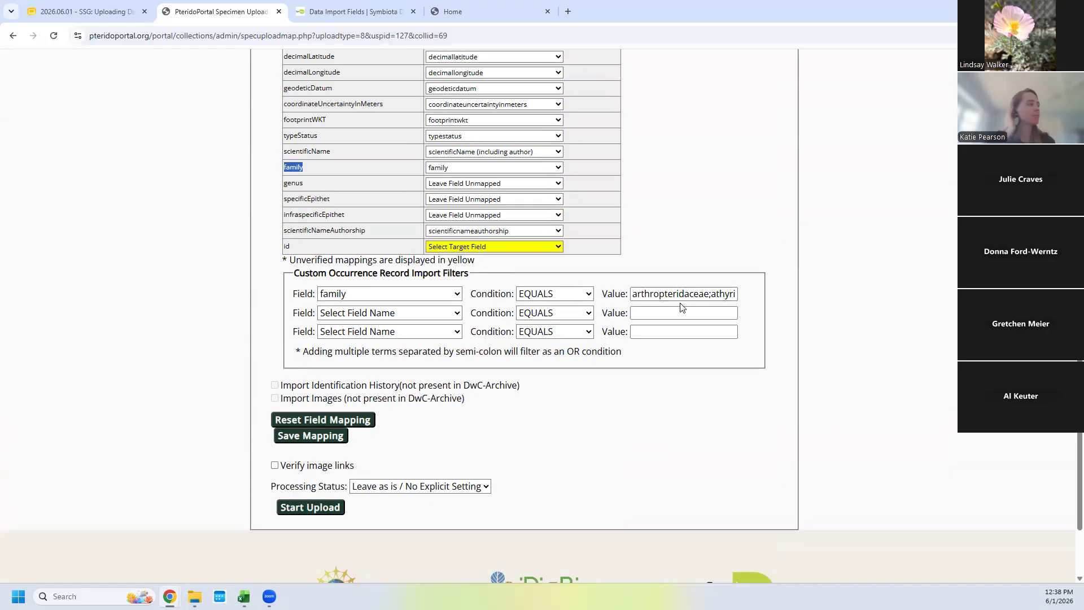
{"action": "scroll", "coordinate": [681, 310], "scroll_direction": "up", "scroll_amount": 15}
- Switch to the Google Slides presentation, advance to the "Upload to temporary table" slide and leave the slideshow
{"action": "left_click", "coordinate": [85, 11]}
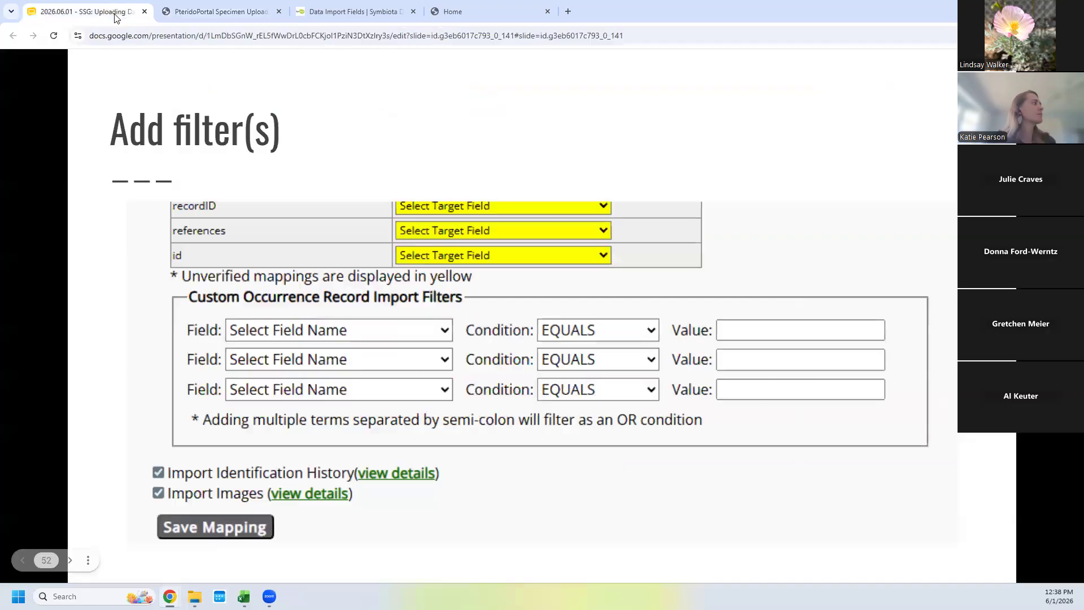
{"action": "left_click", "coordinate": [893, 546]}
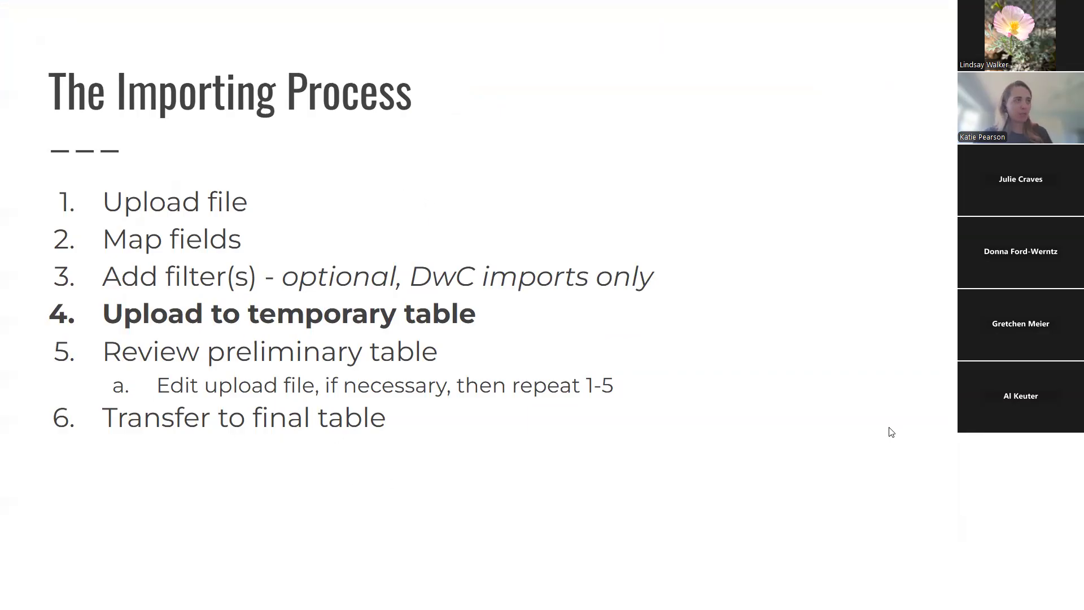
{"action": "key", "text": "Right"}
{"action": "key", "text": "Escape"}
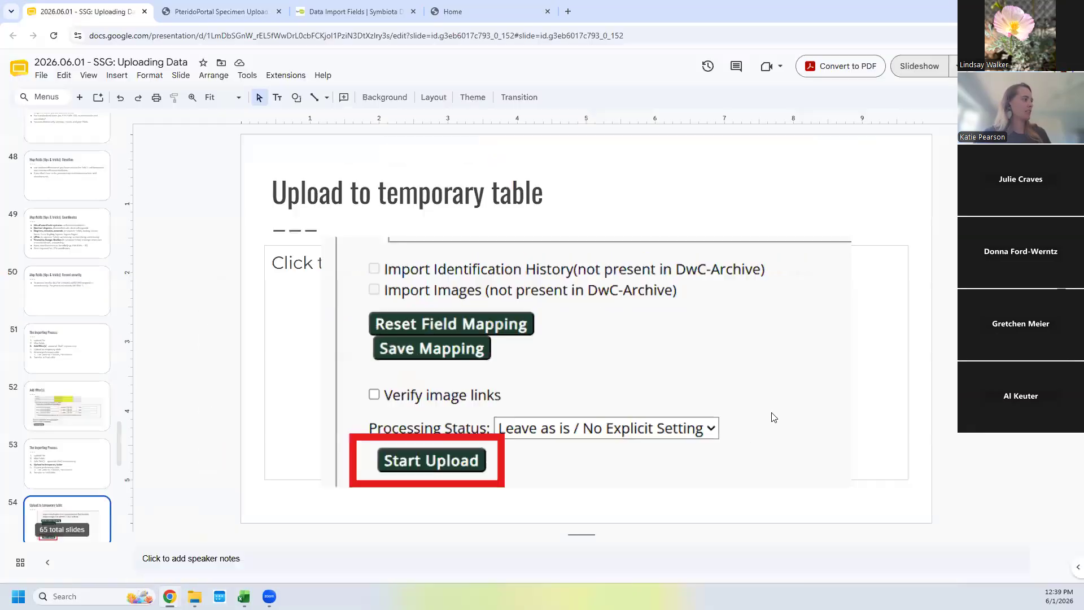
- Close the PteridoPortal and Data Import Fields pages and open the Robert F. Hoover Herbarium Lichens (OBI) management page in the local Symbiota portal
{"action": "left_click", "coordinate": [229, 13]}
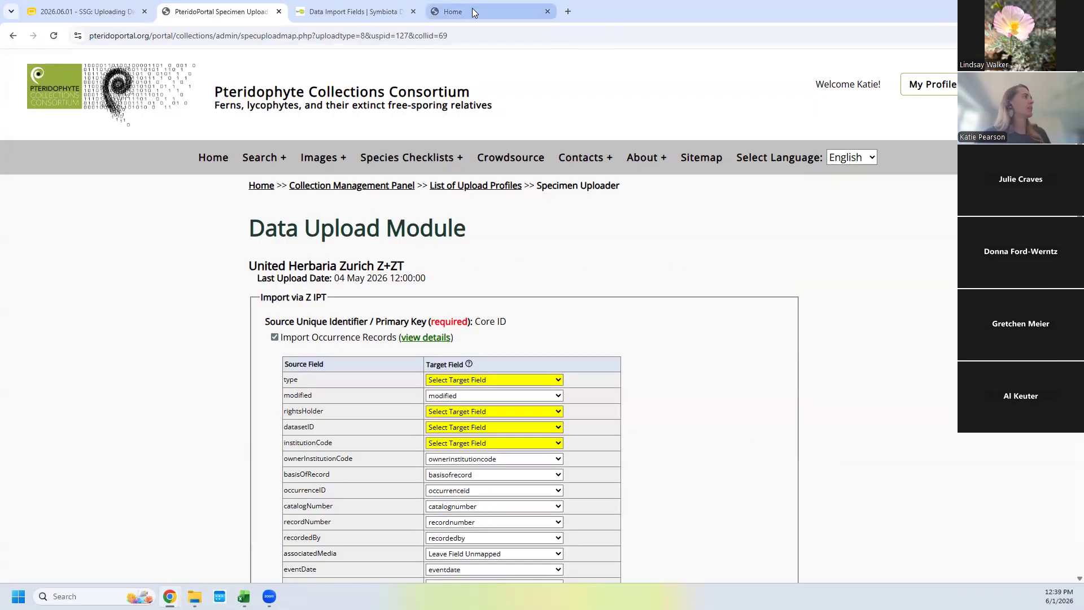
{"action": "left_click", "coordinate": [472, 10]}
{"action": "left_click", "coordinate": [279, 11]}
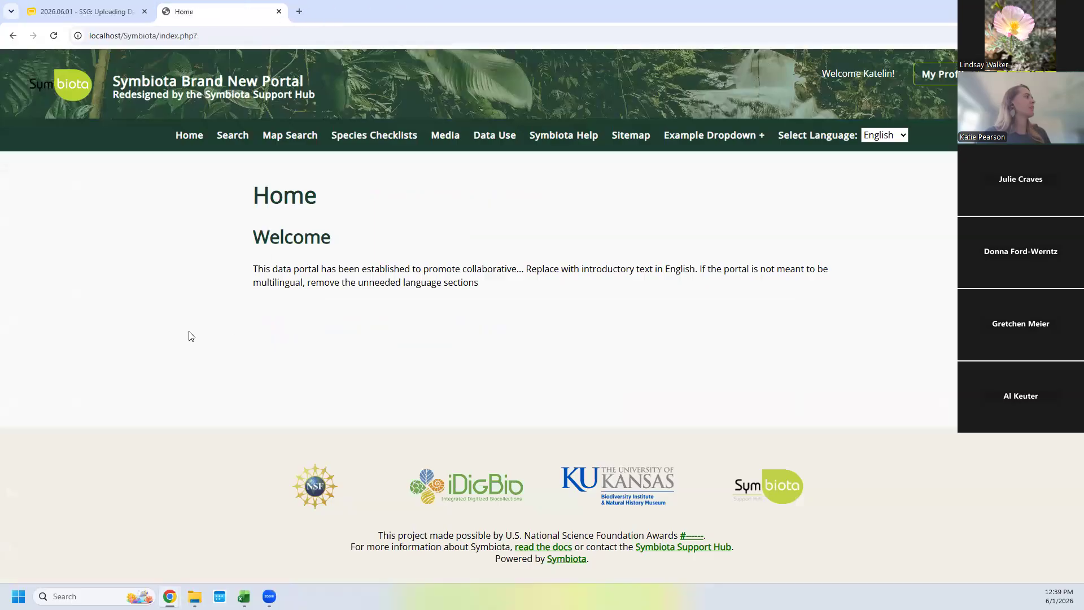
{"action": "left_click", "coordinate": [935, 74]}
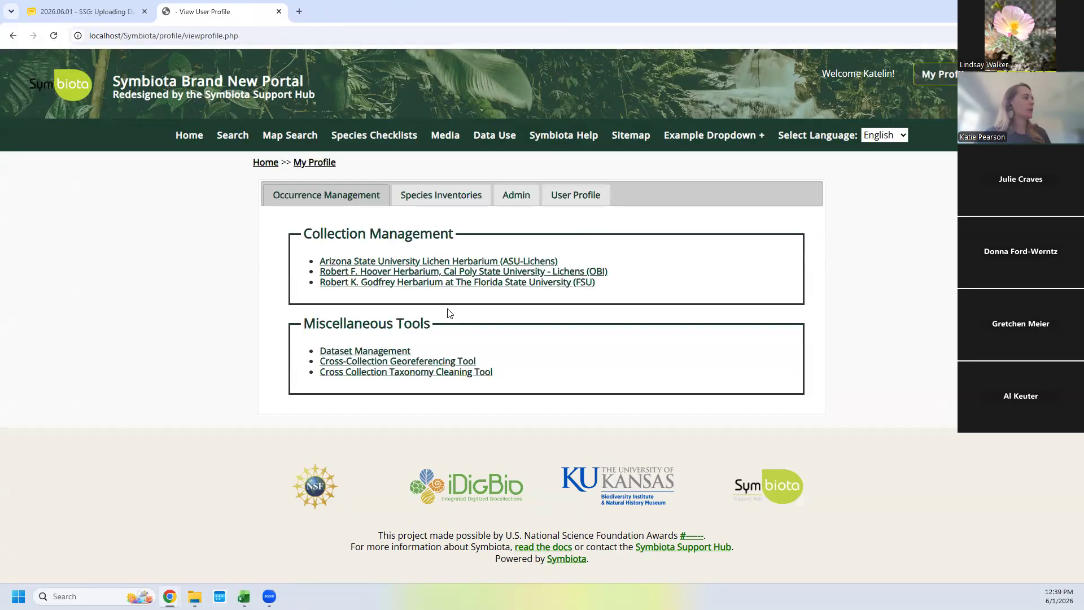
{"action": "left_click", "coordinate": [408, 273]}
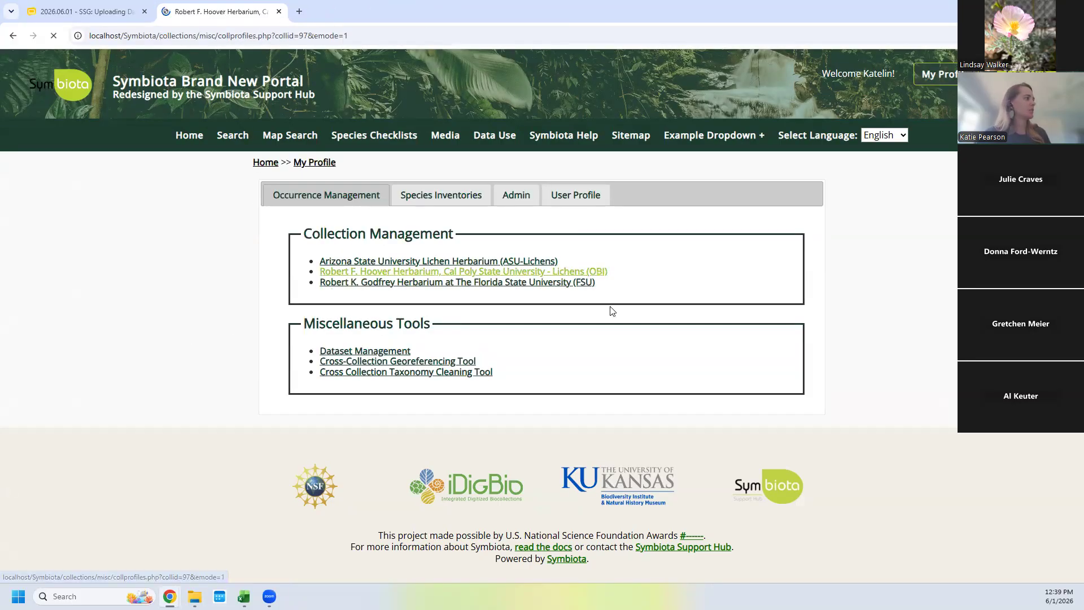
- Switch to Excel and examine the column headings in the first row of demo20266001.csv
{"action": "key", "text": "alt+Tab"}
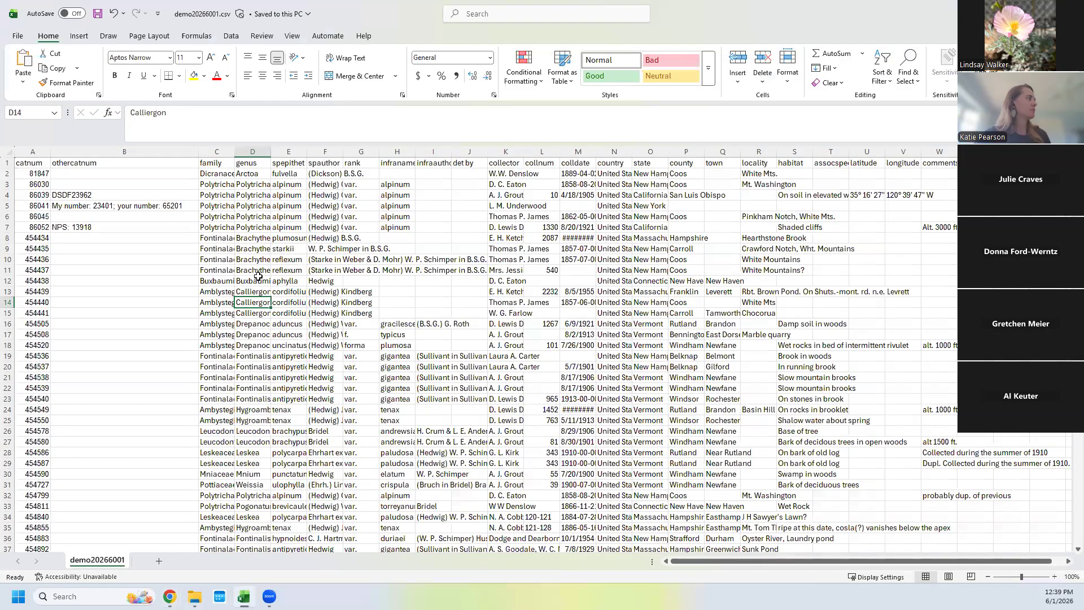
{"action": "scroll", "coordinate": [256, 205], "scroll_direction": "up", "scroll_amount": 2}
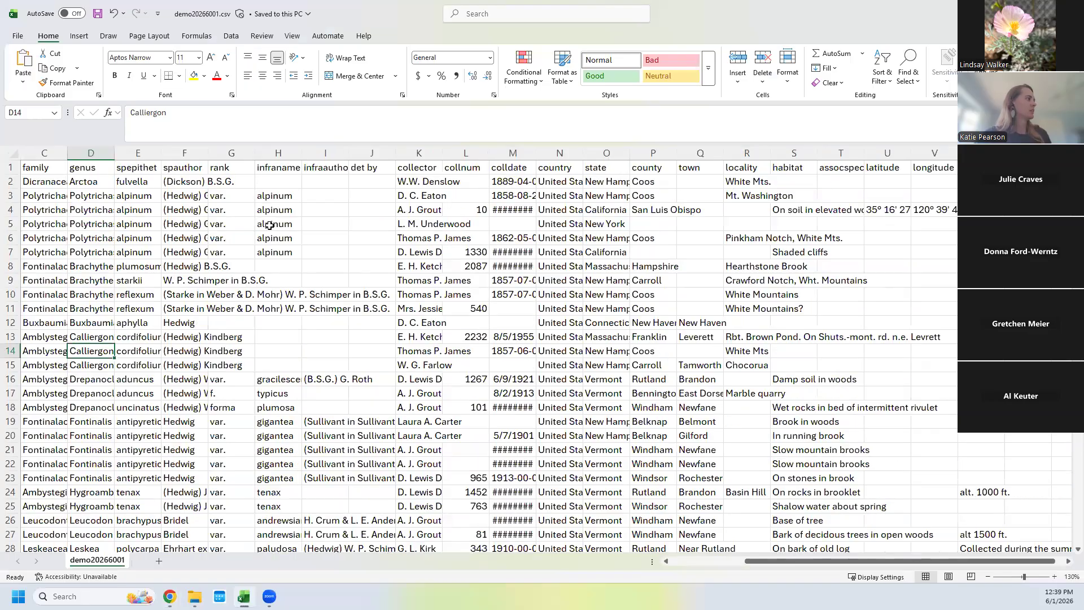
{"action": "scroll", "coordinate": [133, 384], "scroll_direction": "left", "scroll_amount": 2}
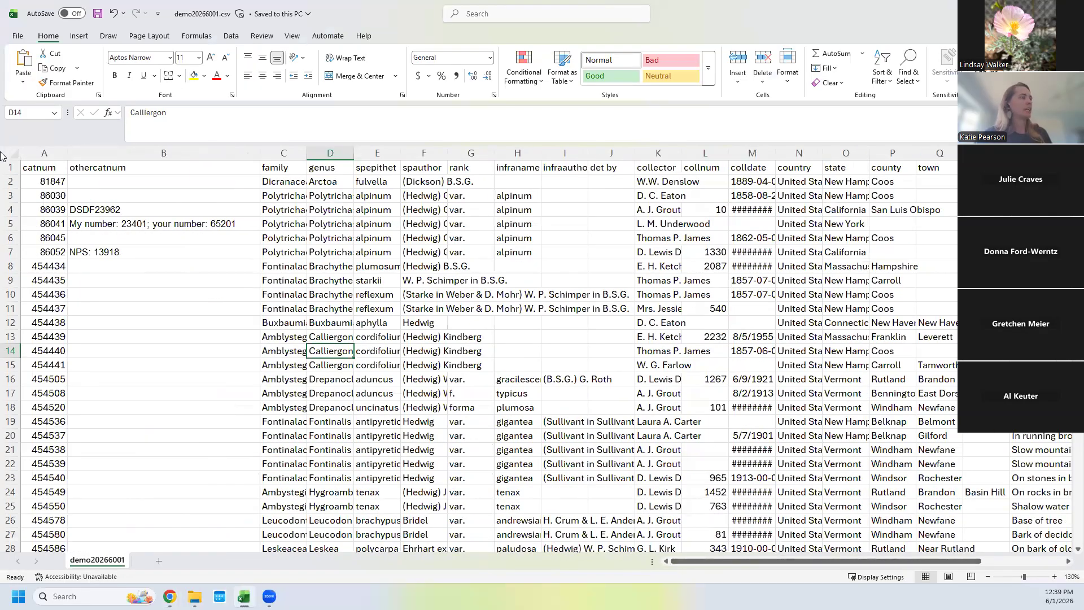
{"action": "left_click", "coordinate": [9, 167]}
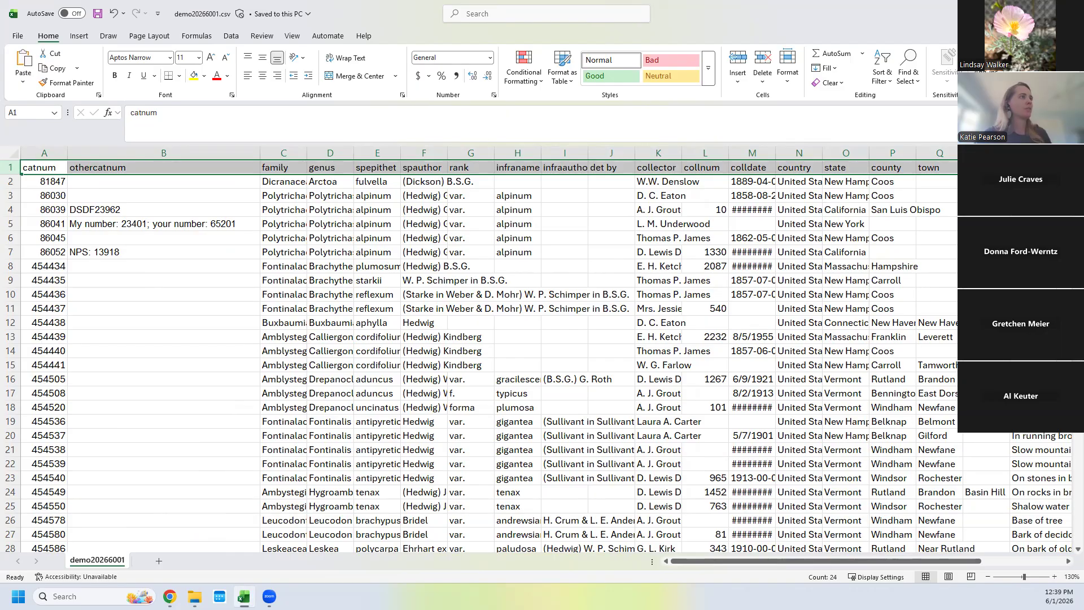
- Return to the browser, start a Full Text File Import for the Hoover Herbarium collection and analyze demo20266001.csv with field automapping enabled
{"action": "key", "text": "alt+Tab"}
{"action": "scroll", "coordinate": [203, 316], "scroll_direction": "down", "scroll_amount": 6}
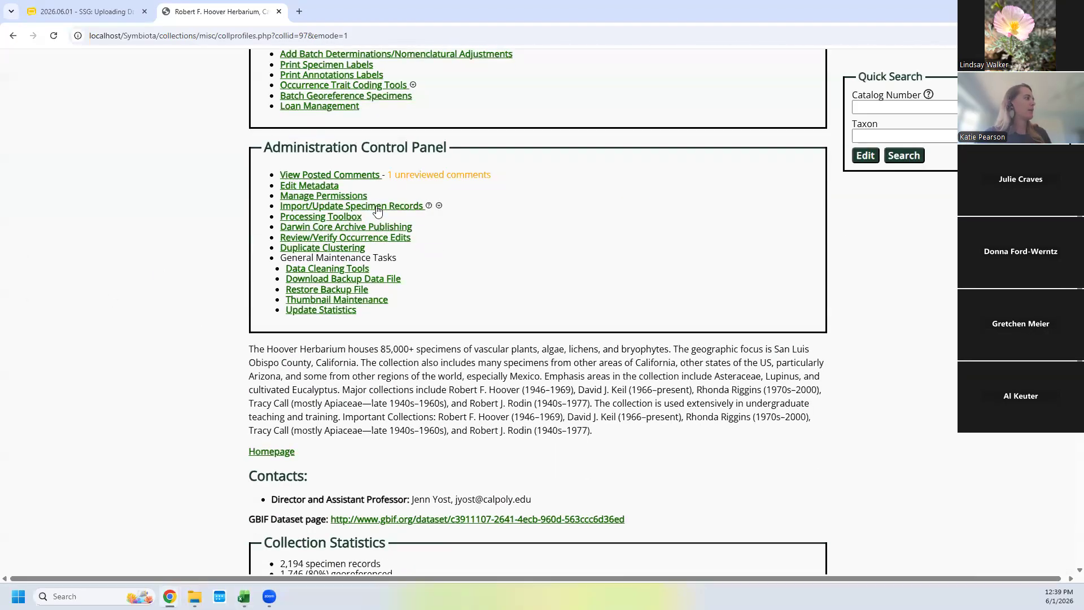
{"action": "left_click", "coordinate": [356, 208]}
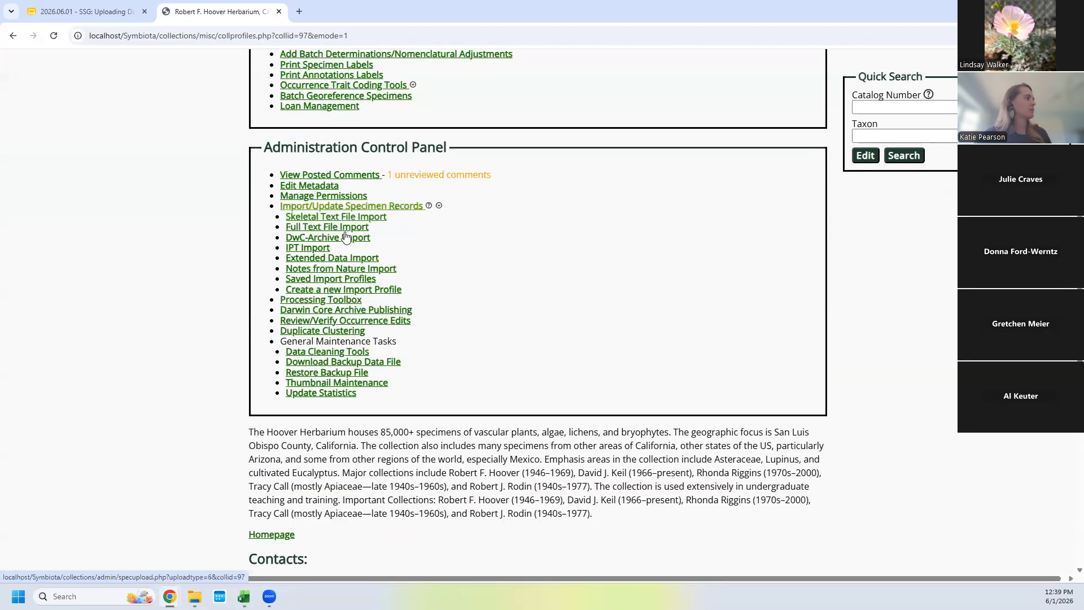
{"action": "left_click", "coordinate": [345, 226]}
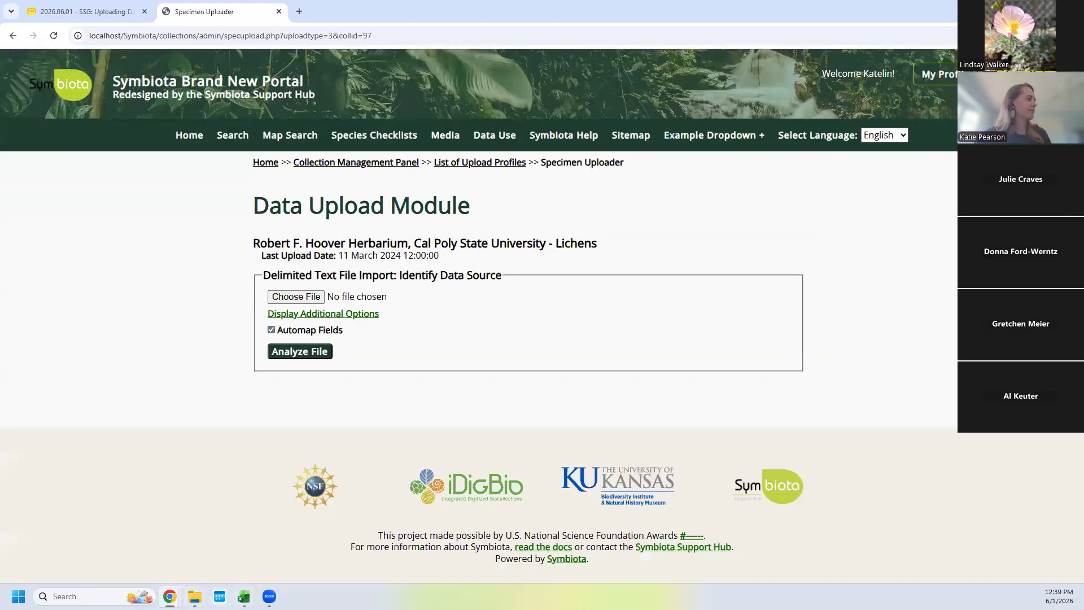
{"action": "left_click_drag", "start_coordinate": [480, 399], "coordinate": [305, 299]}
{"action": "left_click", "coordinate": [320, 356]}
{"action": "scroll", "coordinate": [627, 367], "scroll_direction": "down", "scroll_amount": 3}
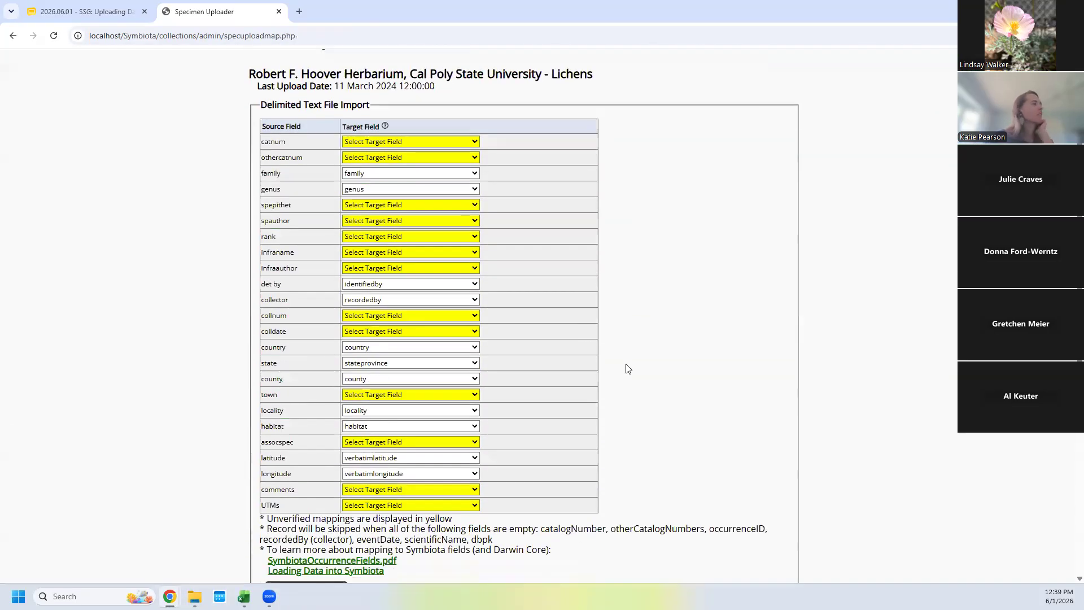
- Map the source field catnum to catalognumber and othercatnum to othercatalognumbers
{"action": "double_click", "coordinate": [274, 144]}
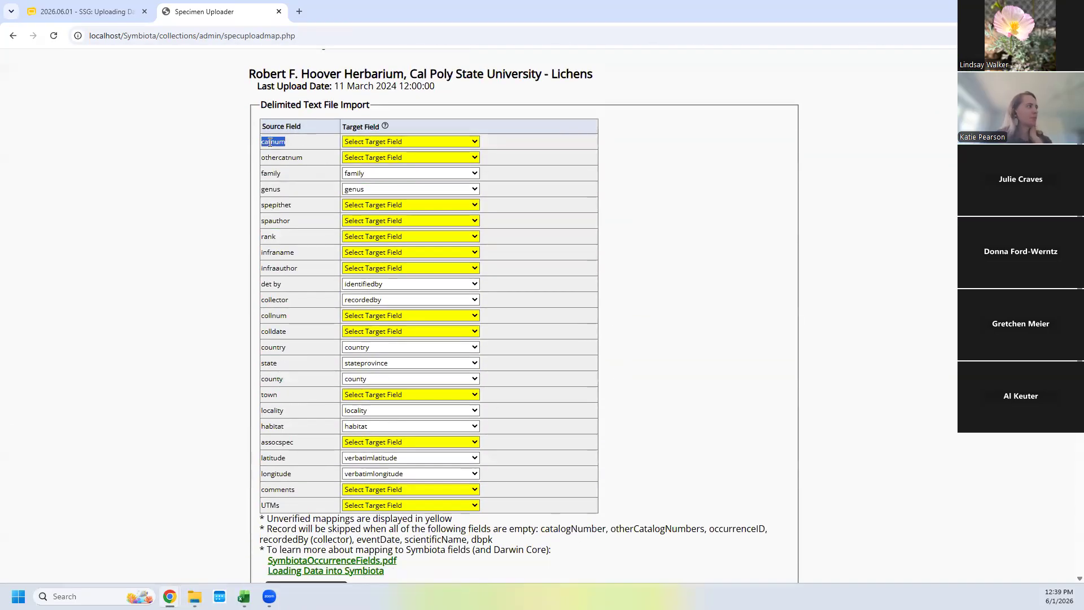
{"action": "left_click", "coordinate": [360, 142]}
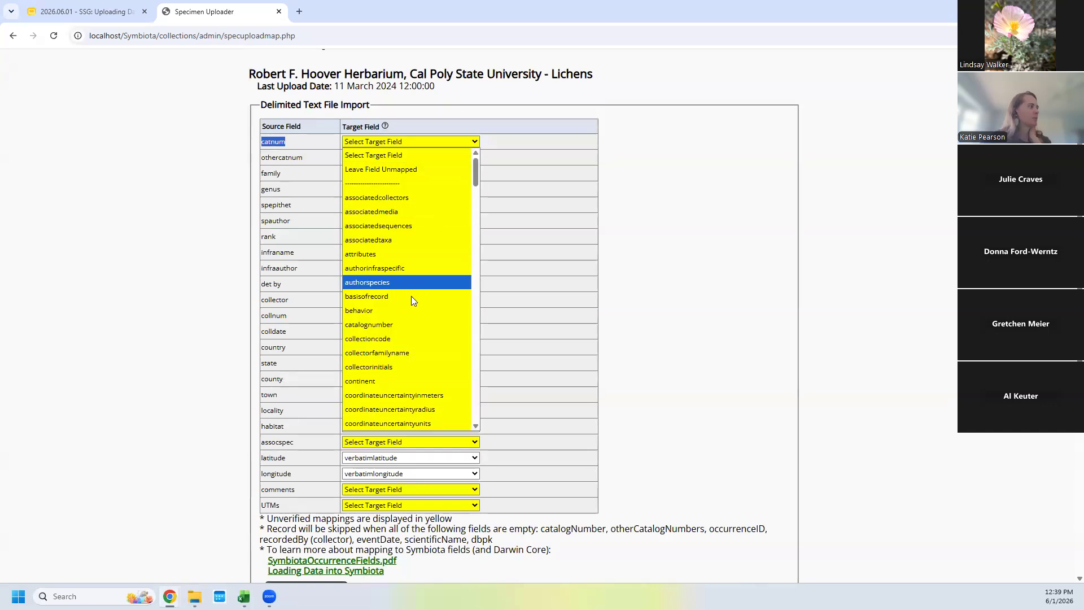
{"action": "left_click", "coordinate": [390, 325]}
{"action": "left_click", "coordinate": [294, 157]}
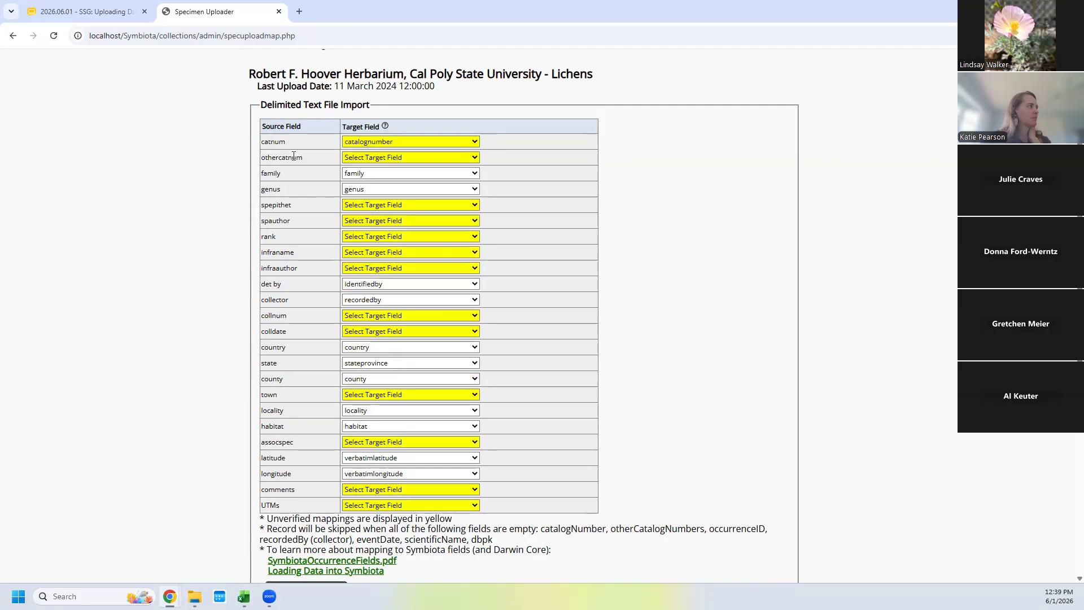
{"action": "left_click", "coordinate": [366, 159]}
{"action": "scroll", "coordinate": [409, 325], "scroll_direction": "down", "scroll_amount": 5}
{"action": "scroll", "coordinate": [409, 330], "scroll_direction": "down", "scroll_amount": 10}
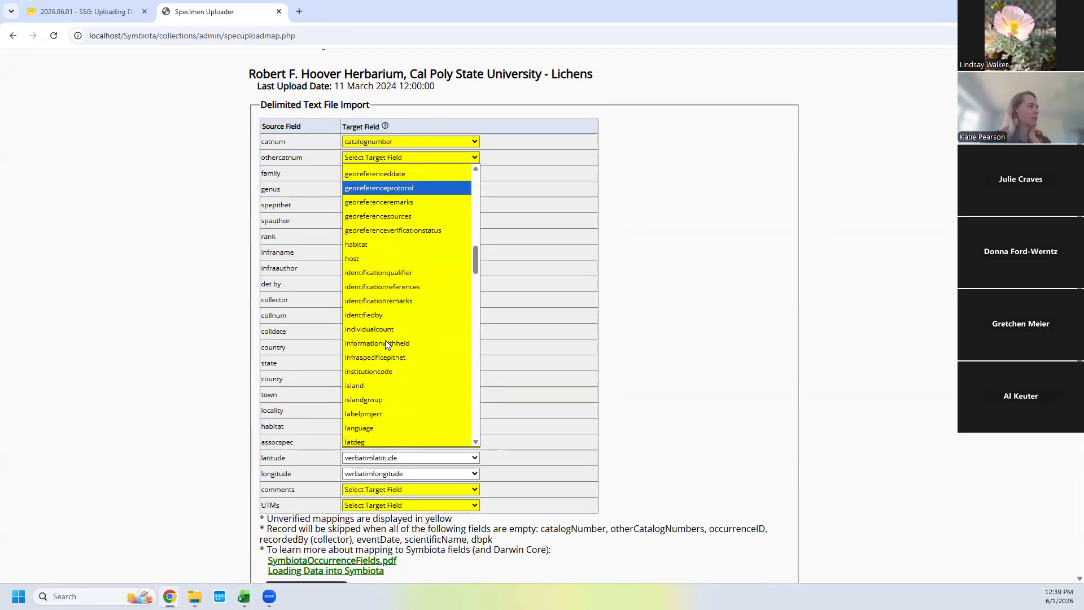
{"action": "scroll", "coordinate": [385, 337], "scroll_direction": "down", "scroll_amount": 5}
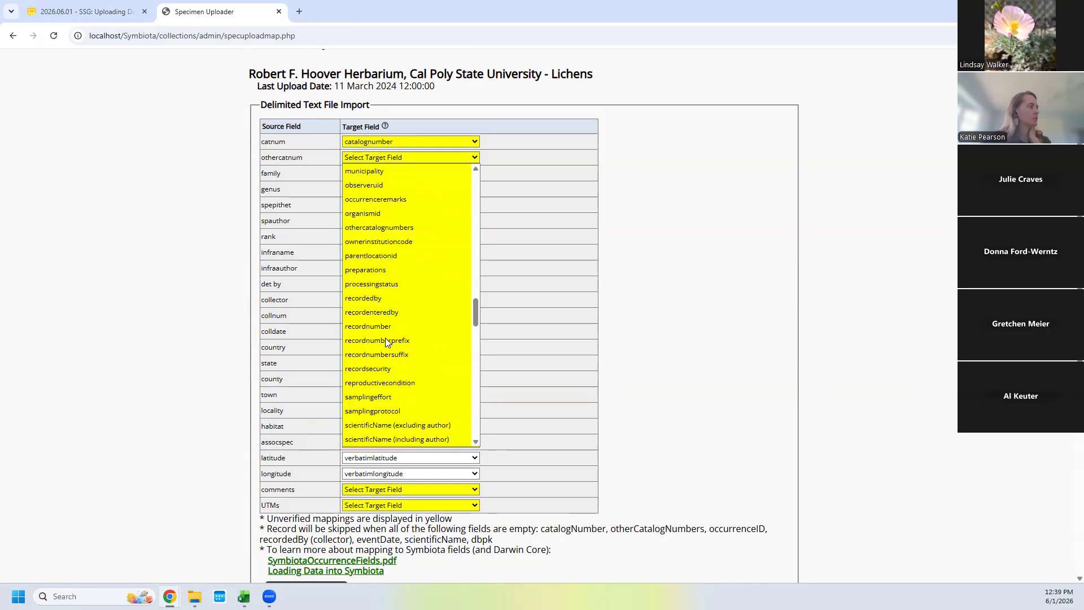
{"action": "left_click", "coordinate": [369, 227]}
- Switch to Excel and examine how the labels, numbers and semicolon are formatted in othercatnum cell B5, leaving the cell unedited
{"action": "left_click", "coordinate": [243, 596]}
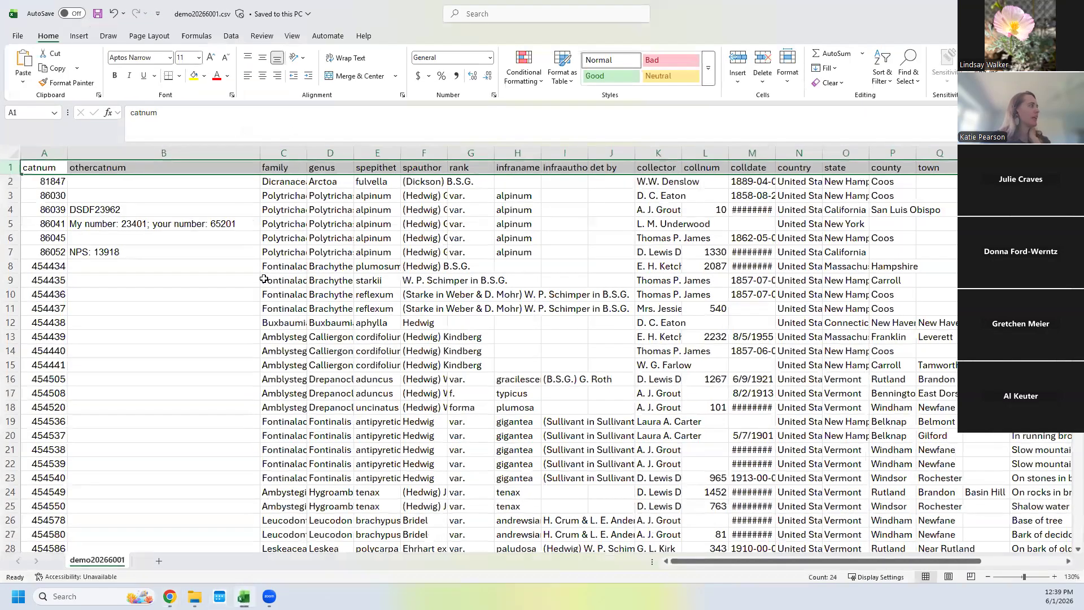
{"action": "left_click", "coordinate": [311, 269]}
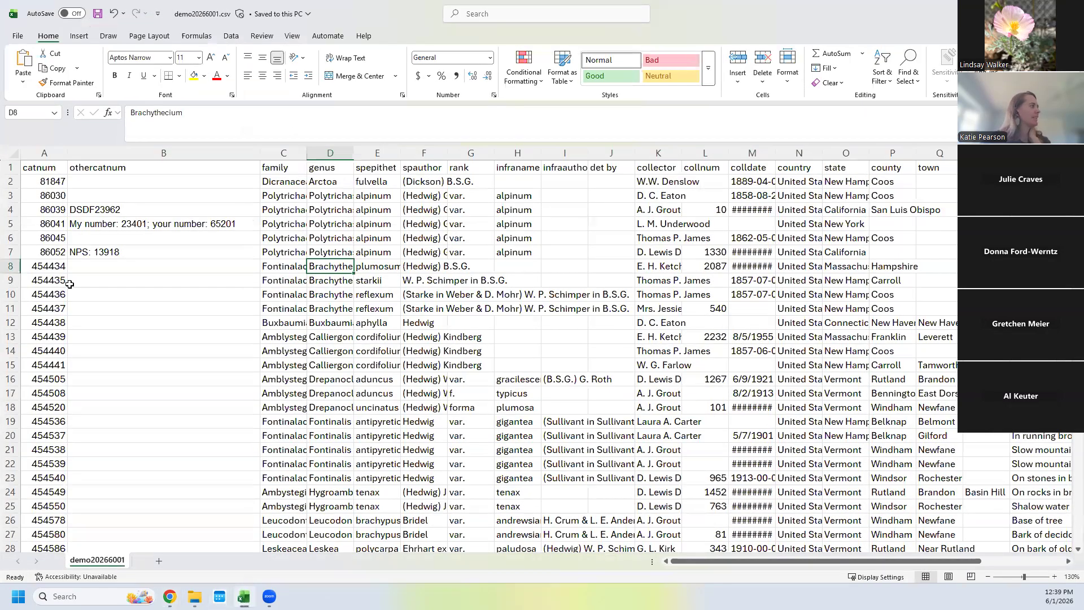
{"action": "double_click", "coordinate": [106, 223]}
{"action": "left_click_drag", "start_coordinate": [70, 224], "coordinate": [102, 226]}
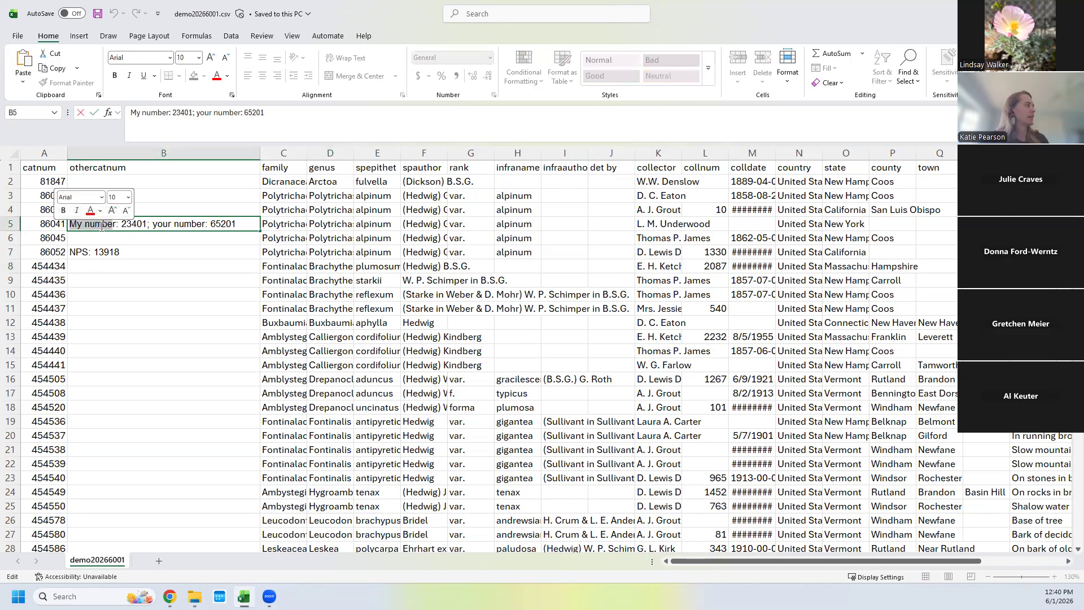
{"action": "left_click", "coordinate": [120, 228]}
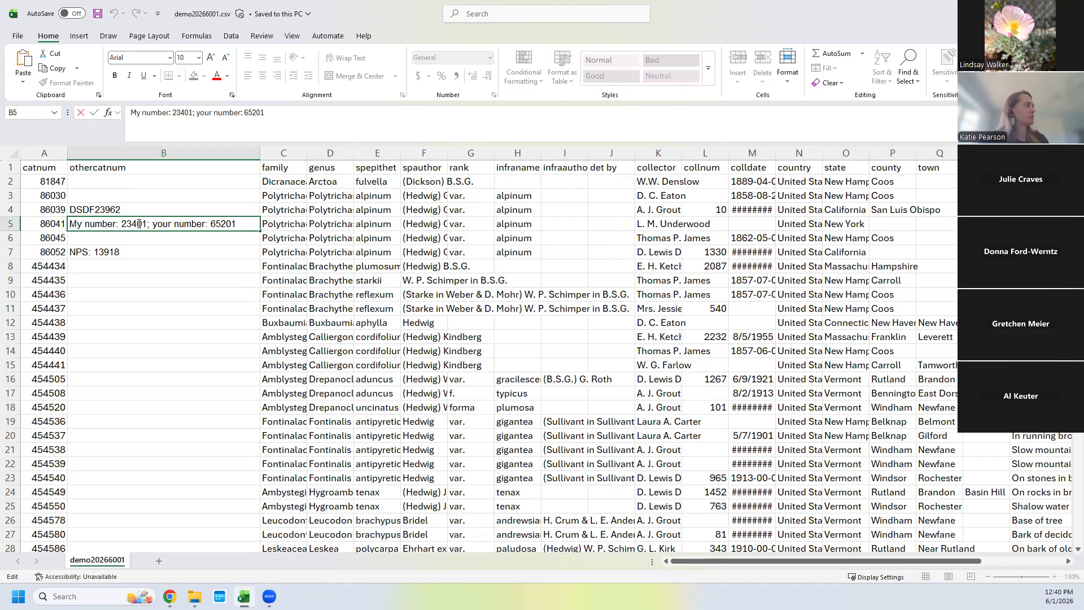
{"action": "double_click", "coordinate": [140, 224]}
{"action": "left_click", "coordinate": [149, 226]}
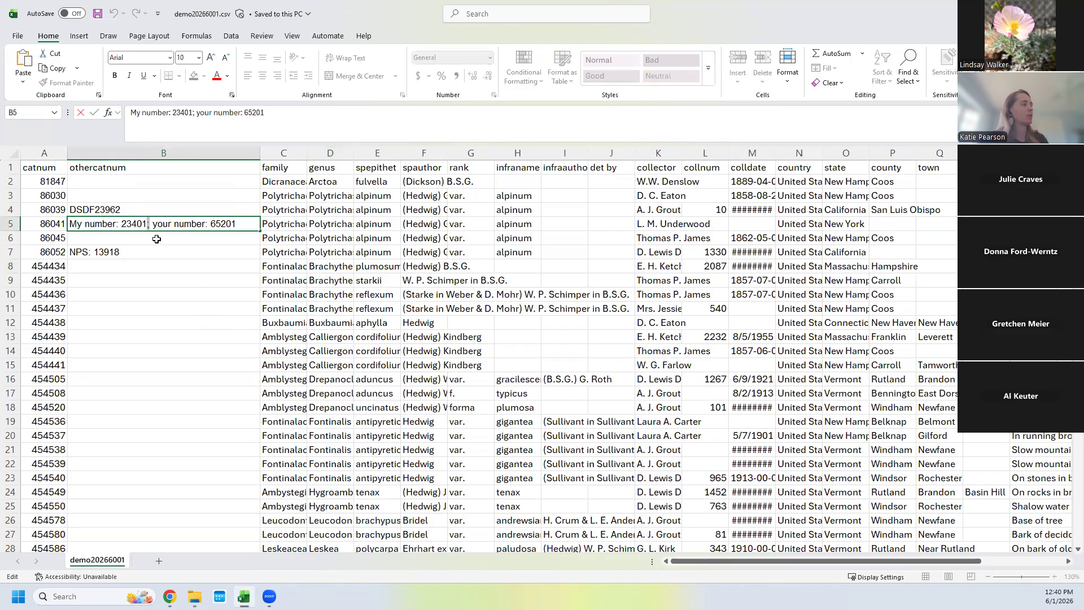
{"action": "left_click_drag", "start_coordinate": [153, 225], "coordinate": [210, 226]}
{"action": "left_click", "coordinate": [206, 225]}
{"action": "left_click", "coordinate": [254, 379]}
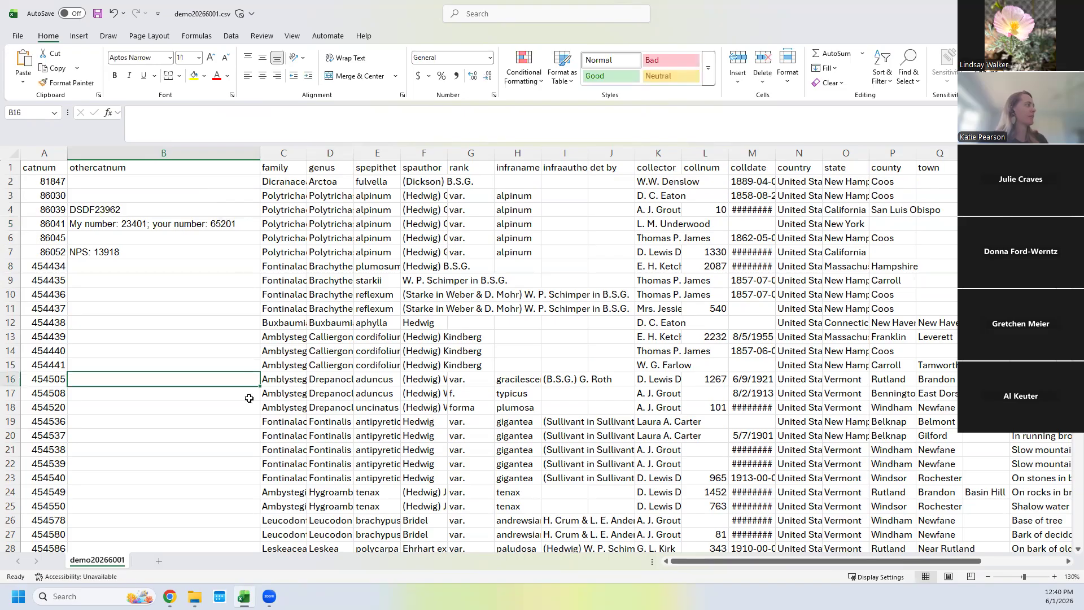
- Compare the othercatnum entries in cells B4 and B7, then return to the field mapping page in the browser
{"action": "double_click", "coordinate": [111, 215]}
{"action": "left_click_drag", "start_coordinate": [143, 212], "coordinate": [32, 201]}
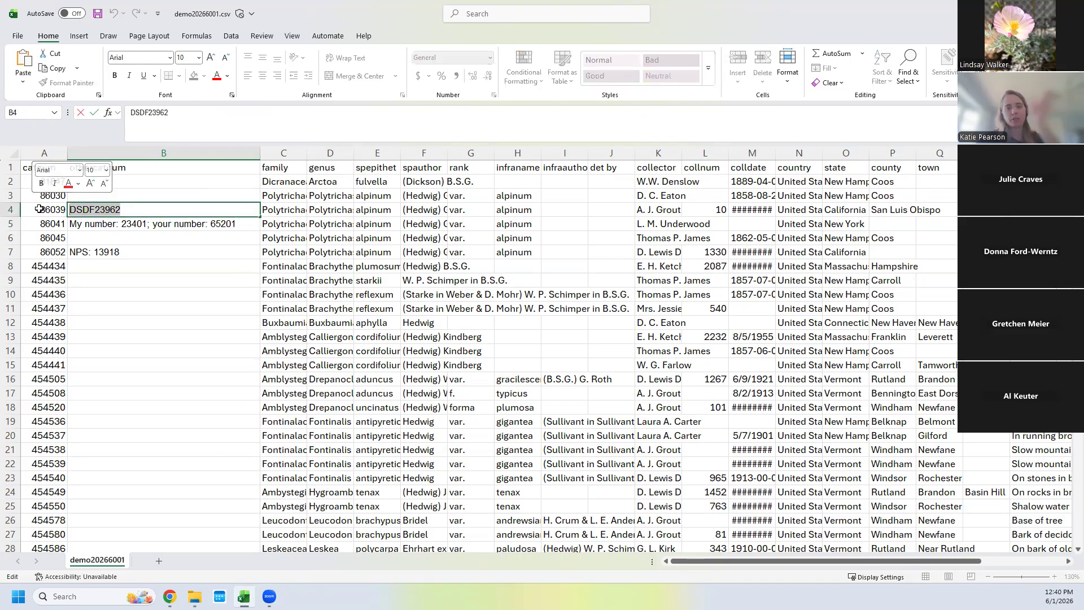
{"action": "left_click", "coordinate": [78, 250]}
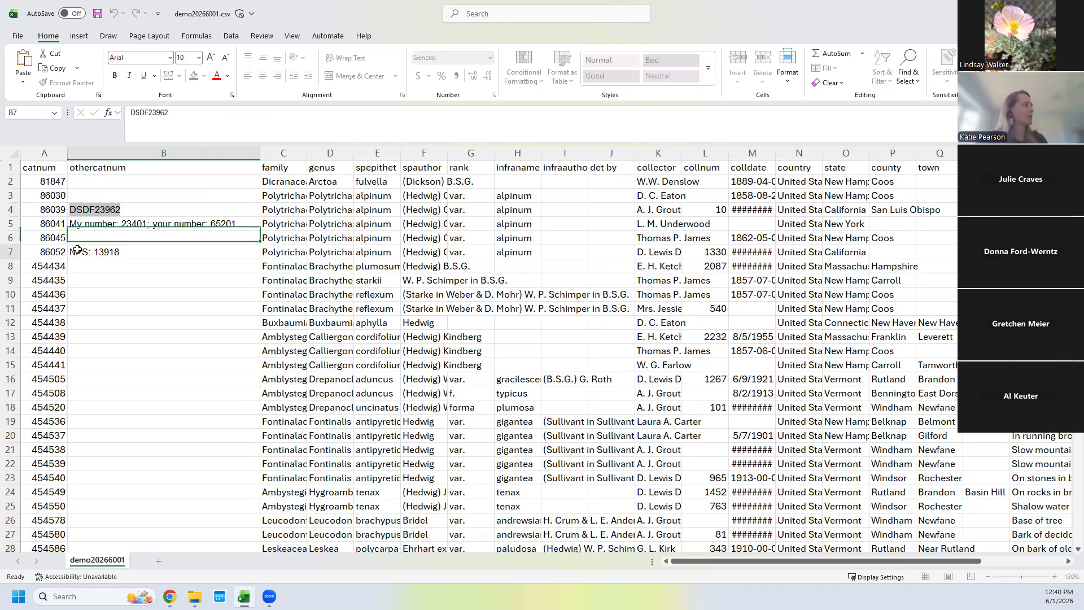
{"action": "left_click", "coordinate": [1019, 8]}
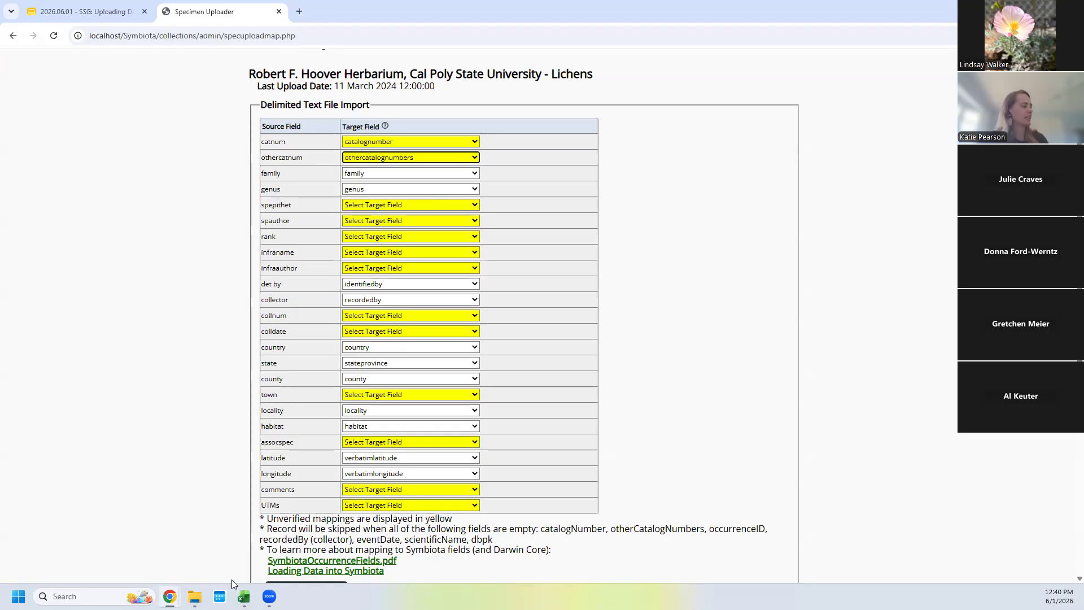
- Switch to Excel and review the taxonomic name columns from genus through infraauthor in demo20266001.csv
{"action": "left_click", "coordinate": [244, 596]}
{"action": "left_click", "coordinate": [283, 204]}
{"action": "left_click", "coordinate": [330, 170]}
{"action": "left_click", "coordinate": [376, 165]}
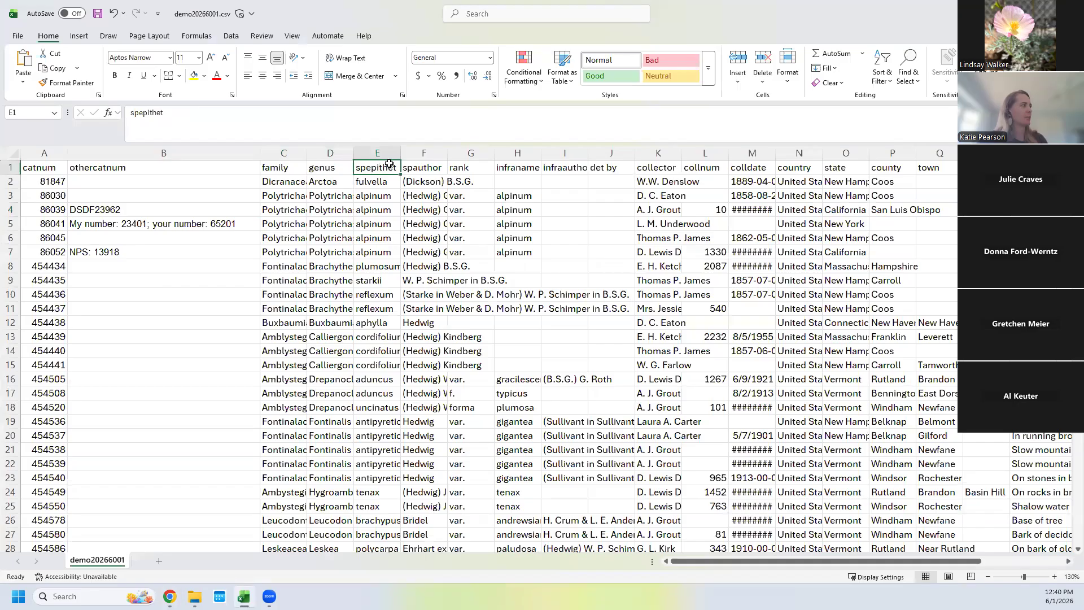
{"action": "left_click", "coordinate": [433, 168]}
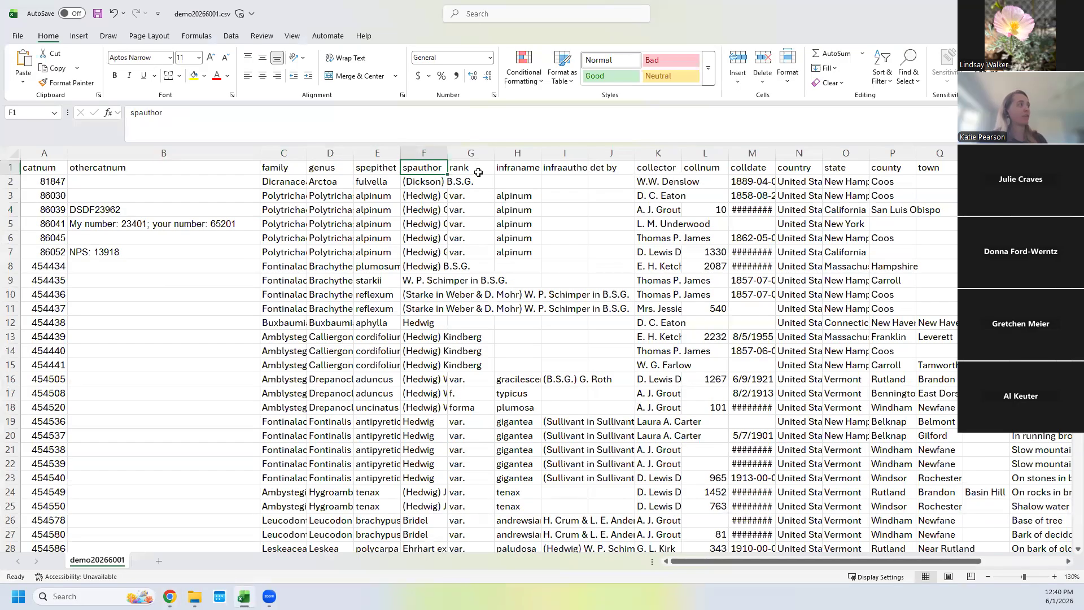
{"action": "left_click", "coordinate": [478, 173]}
{"action": "left_click", "coordinate": [517, 170]}
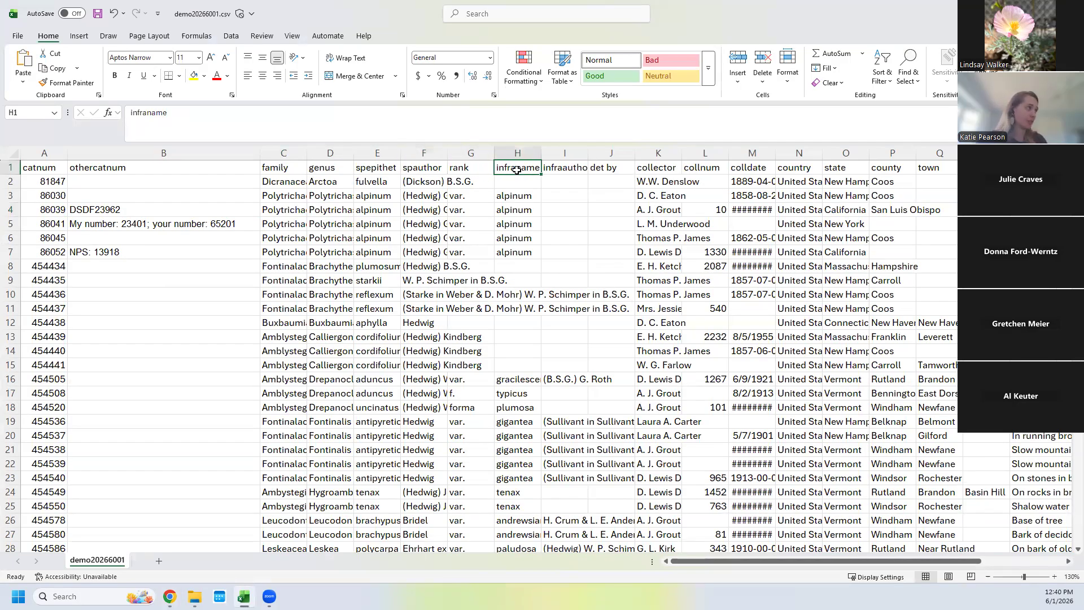
{"action": "left_click", "coordinate": [571, 169]}
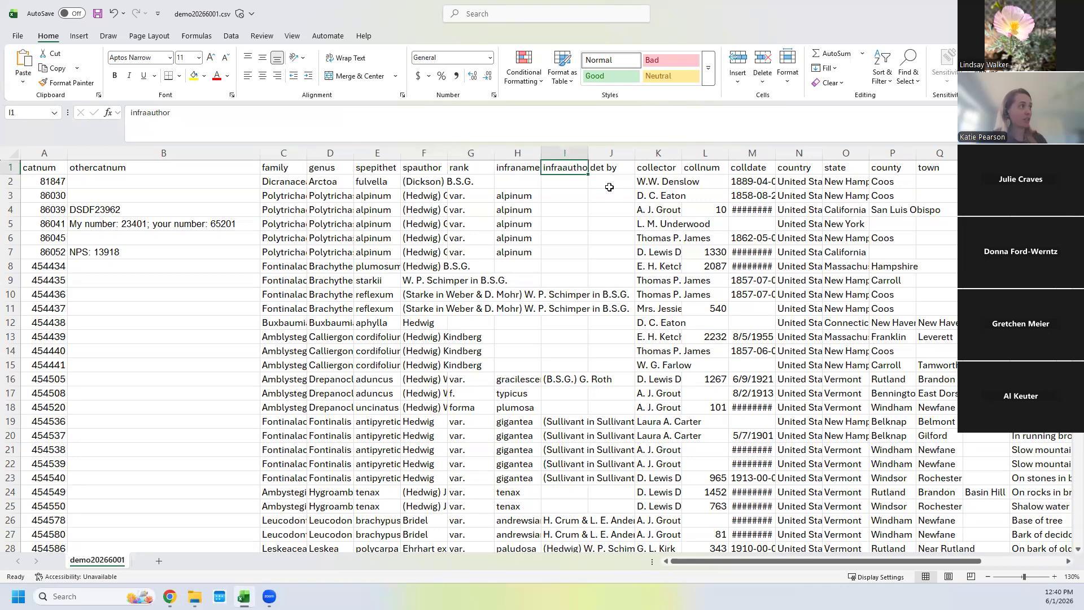
{"action": "left_click", "coordinate": [565, 153]}
{"action": "left_click_drag", "start_coordinate": [442, 164], "coordinate": [313, 157]}
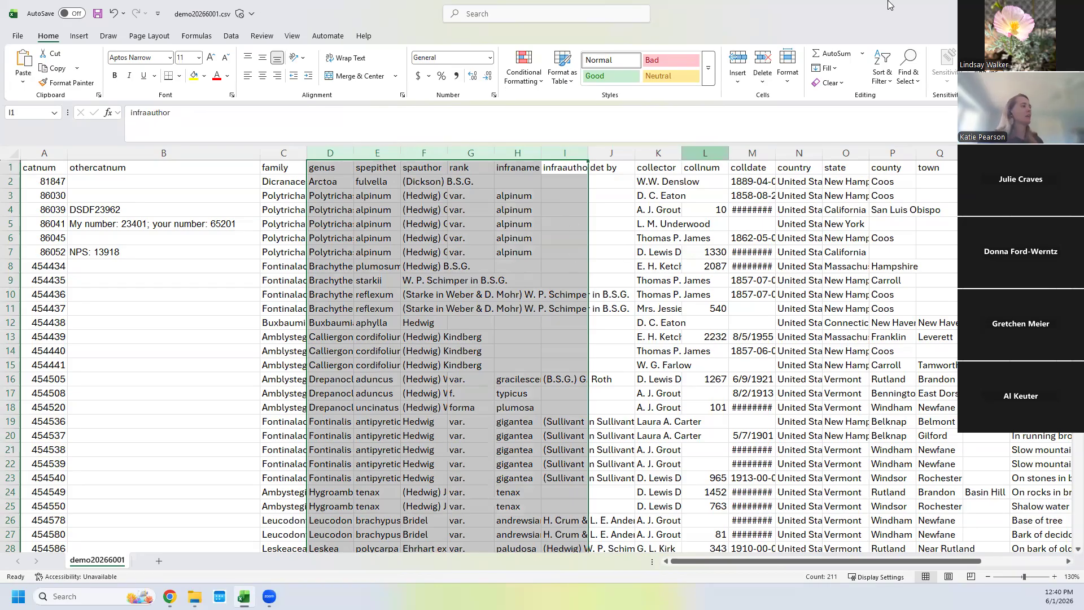
- Return to the field mapping page in the browser and map spepithet to specificepithet and spauthor to scientificnameauthorship
{"action": "key", "text": "alt+Tab"}
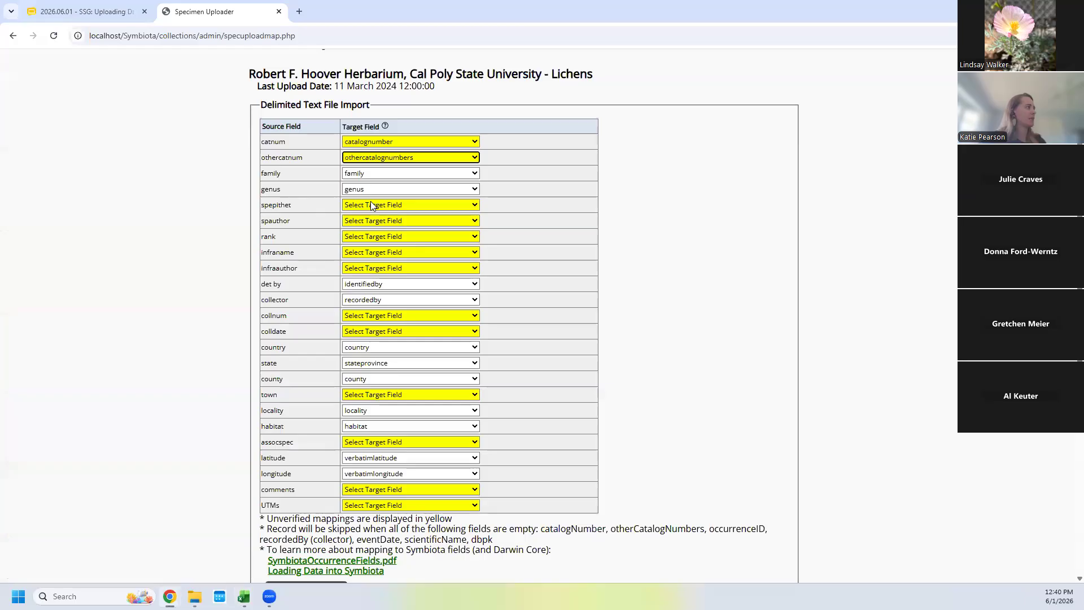
{"action": "left_click", "coordinate": [371, 206]}
{"action": "type", "text": "specificepithet"}
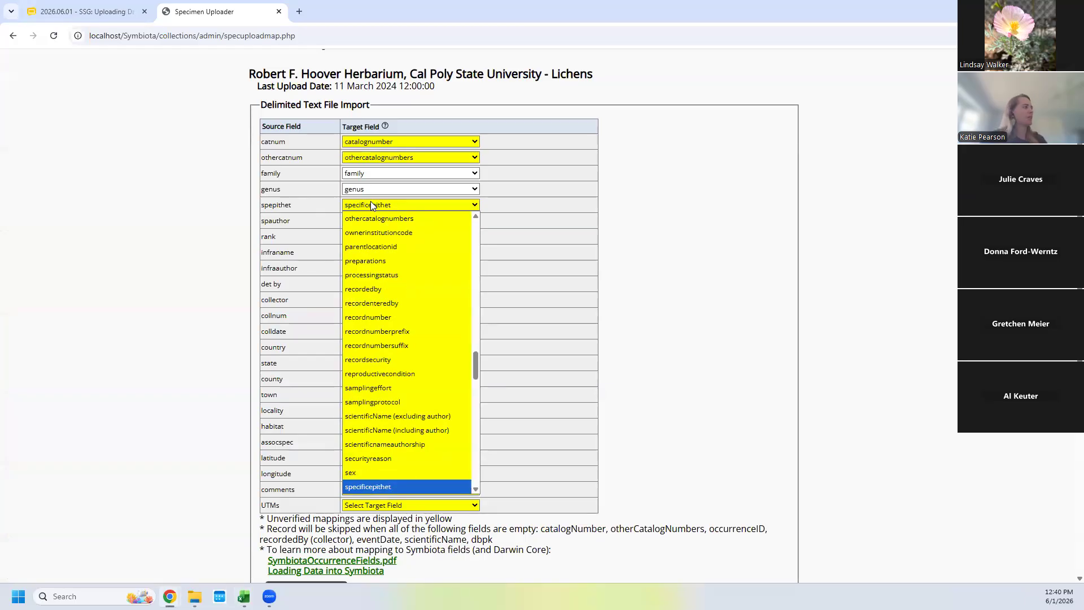
{"action": "key", "text": "Return"}
{"action": "left_click", "coordinate": [373, 221]}
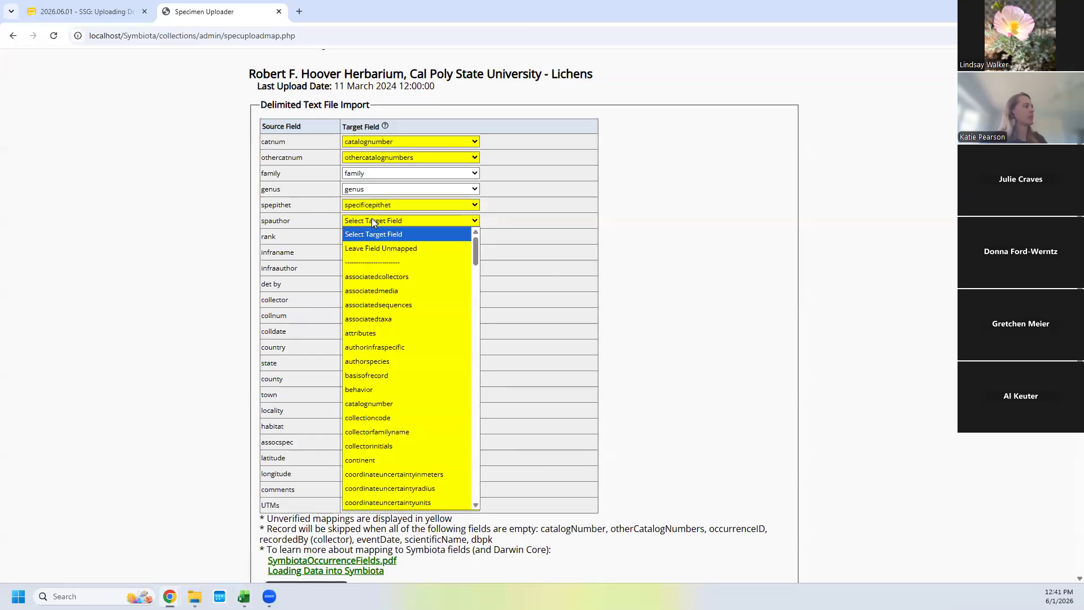
{"action": "type", "text": "scientificName (excluding author"}
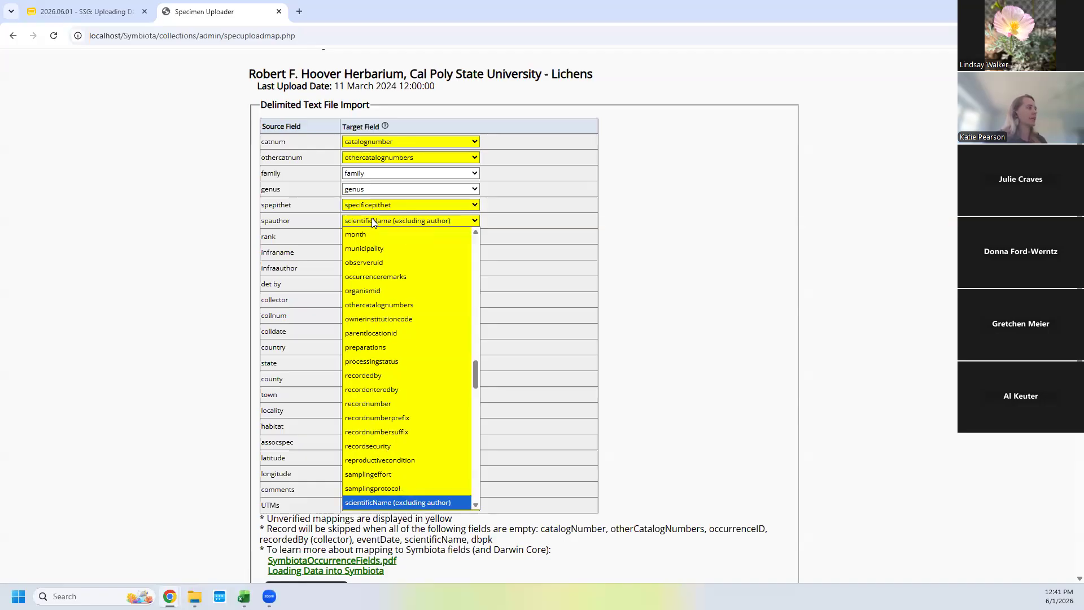
{"action": "key", "text": "Down"}
{"action": "key", "text": "Down"}
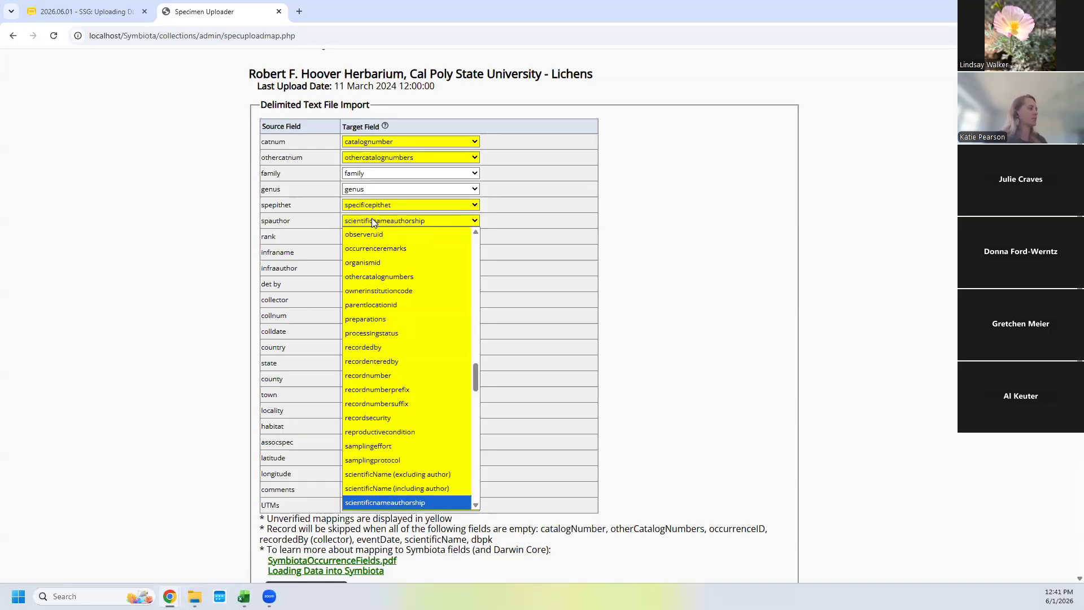
{"action": "key", "text": "Return"}
- Map the source field rank to taxonrank and infraname to infraspecificepithet
{"action": "left_click", "coordinate": [374, 237]}
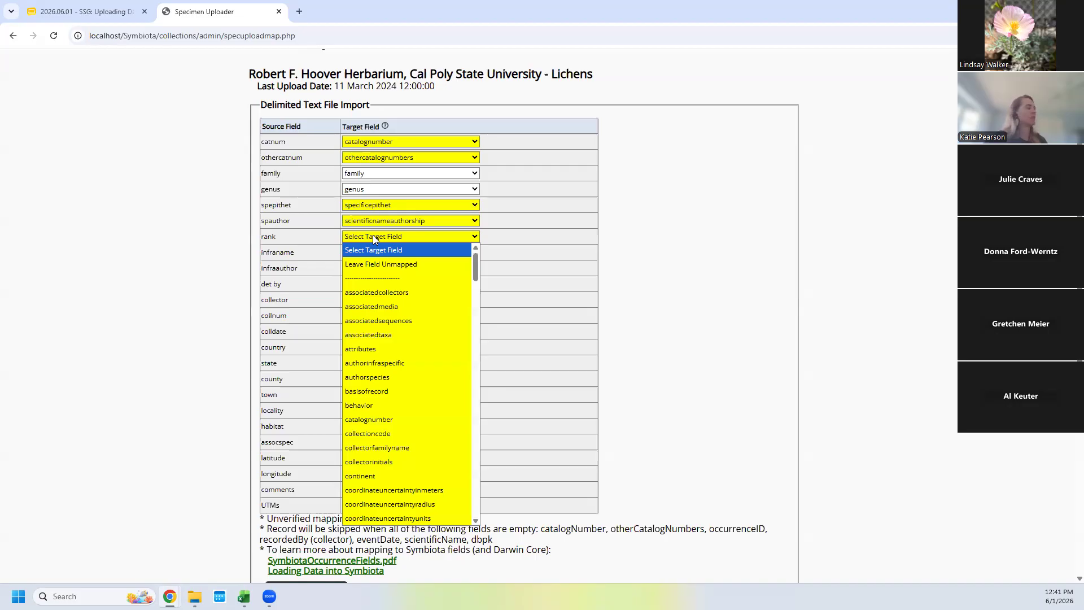
{"action": "type", "text": "recordedby"}
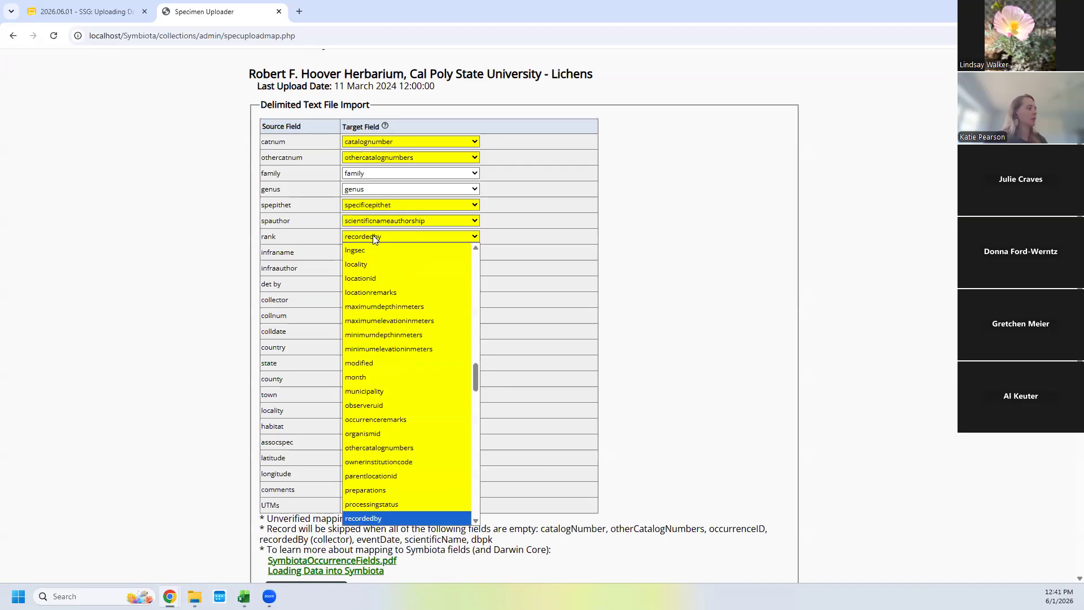
{"action": "type", "text": "taxonrank"}
{"action": "key", "text": "Return"}
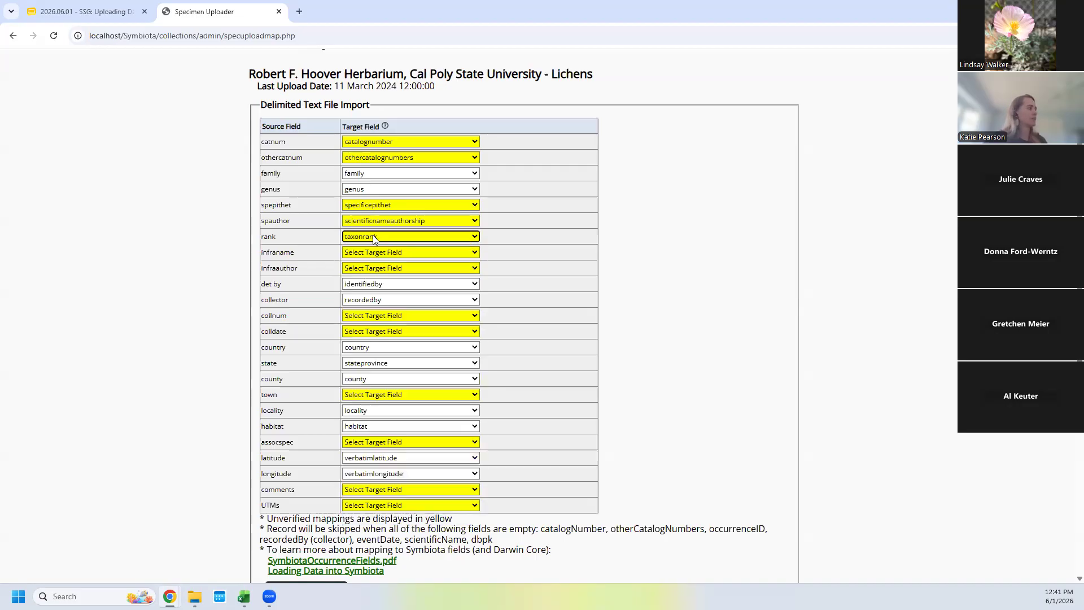
{"action": "left_click", "coordinate": [579, 292]}
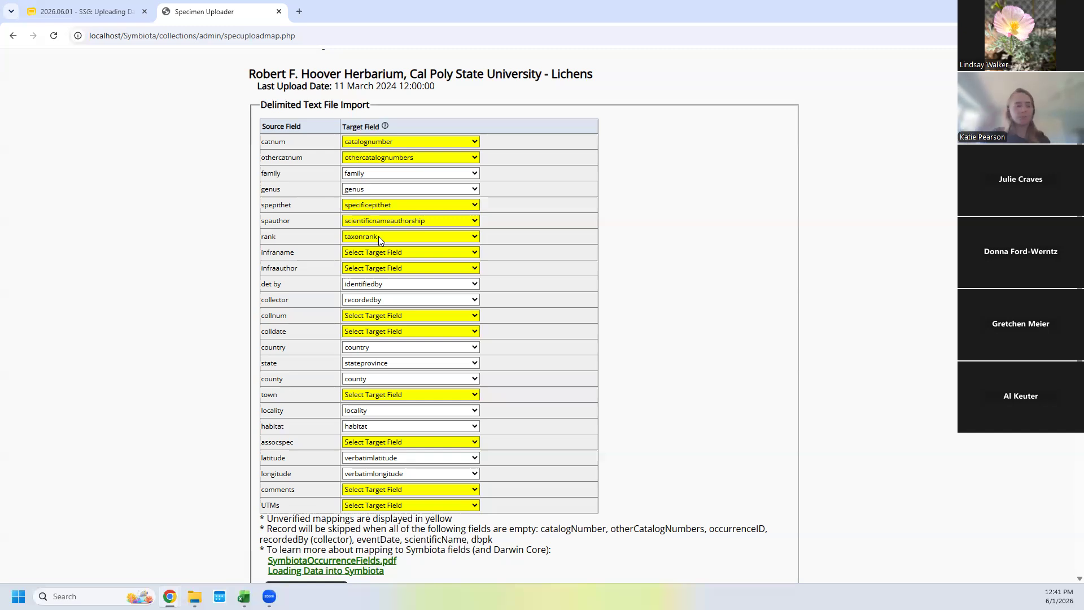
{"action": "left_click", "coordinate": [351, 251]}
{"action": "type", "text": "infraspecificepithet"}
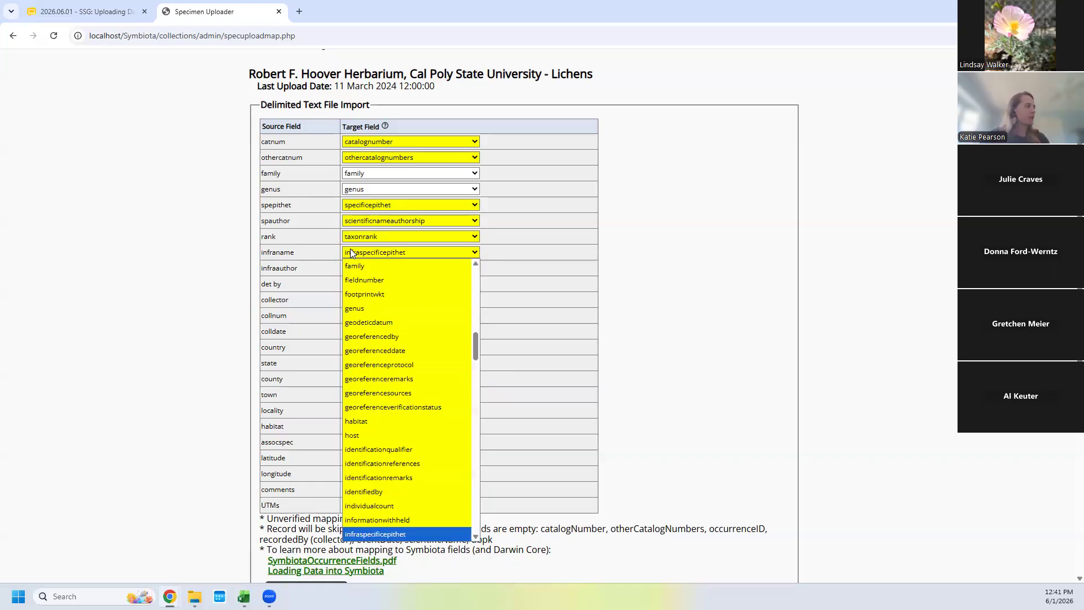
{"action": "key", "text": "Return"}
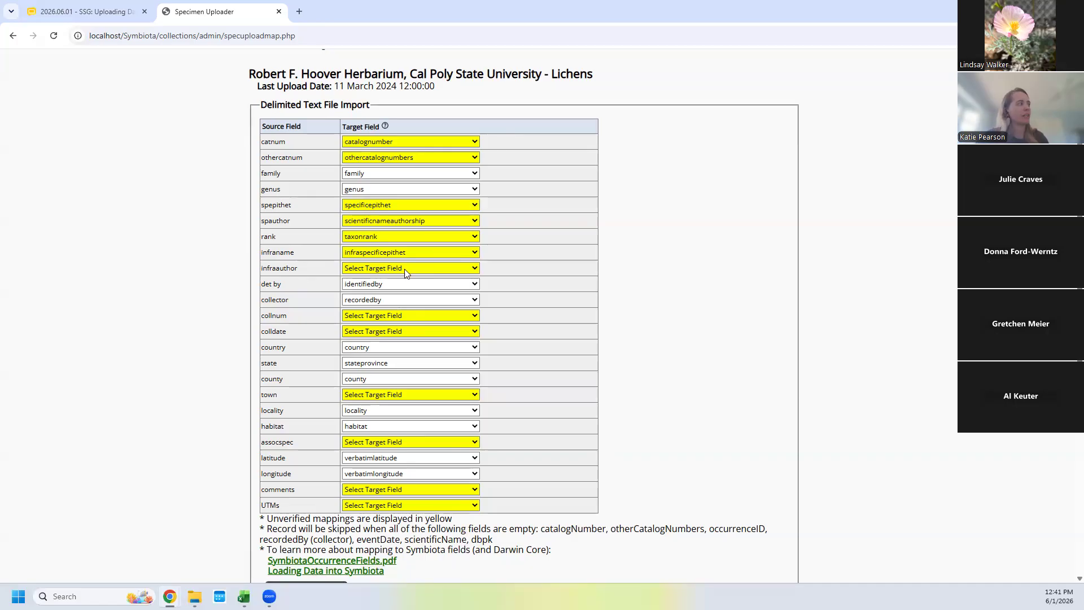
- Check the unmapped infraauthor source field, switch to Excel and widen the spauthor column to fit the full author names
{"action": "double_click", "coordinate": [277, 270]}
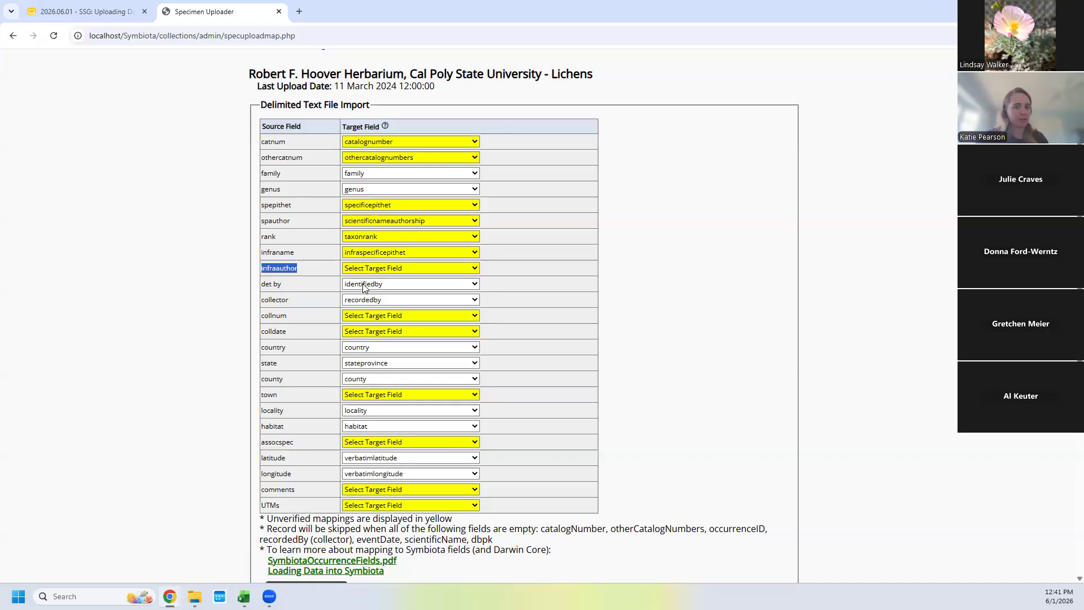
{"action": "left_click", "coordinate": [243, 597]}
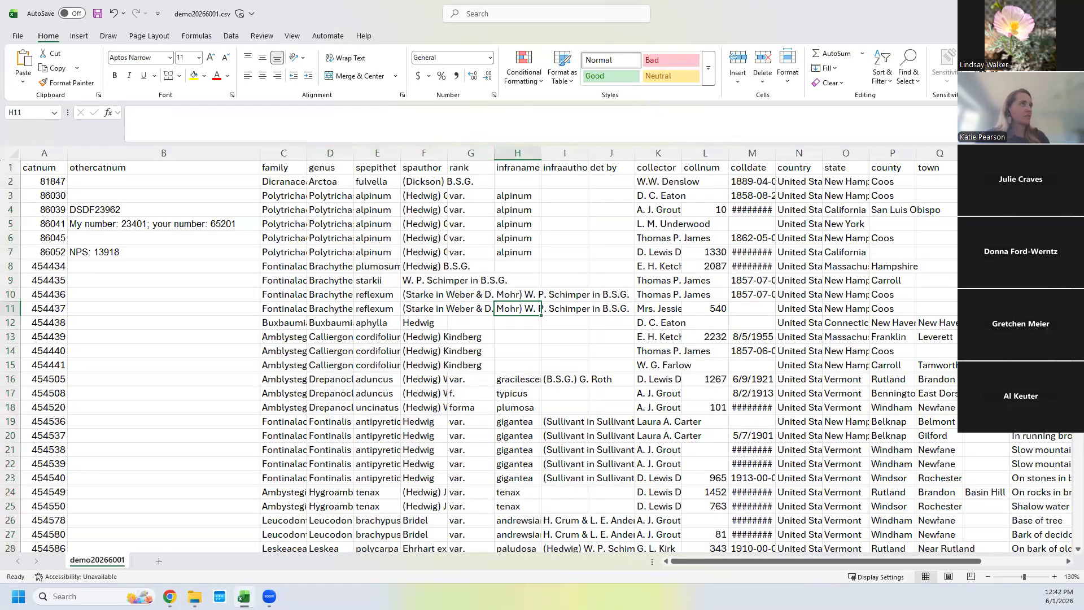
{"action": "key", "text": "alt+Tab"}
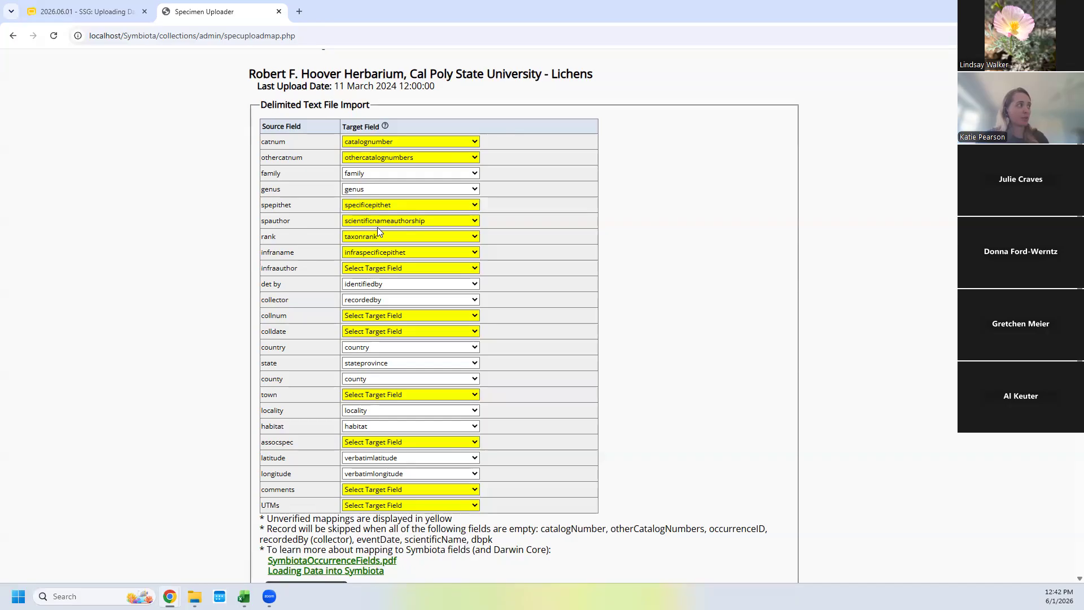
{"action": "left_click", "coordinate": [243, 597]}
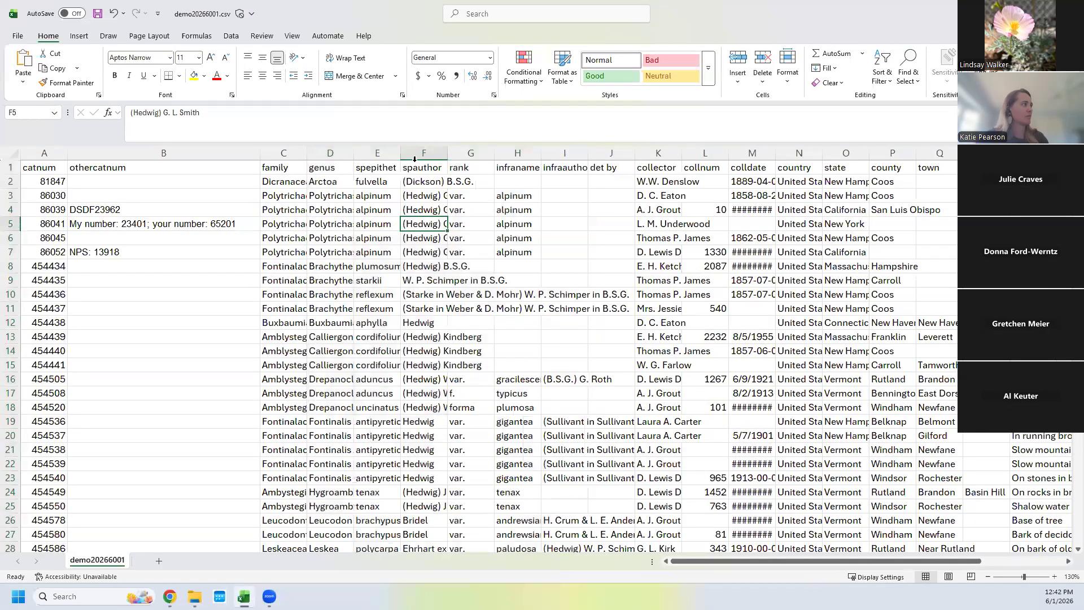
{"action": "left_click", "coordinate": [416, 154]}
{"action": "left_click_drag", "start_coordinate": [448, 153], "coordinate": [557, 153]}
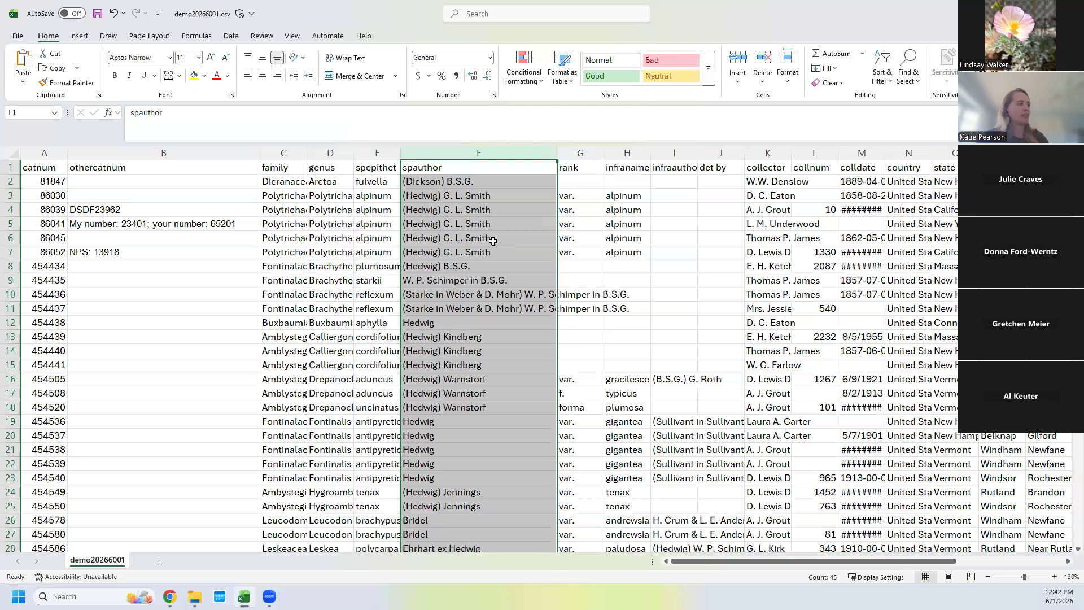
- Compare the spauthor and infraauthor columns for the infraspecific records, including rows 16 to 23
{"action": "left_click", "coordinate": [479, 383]}
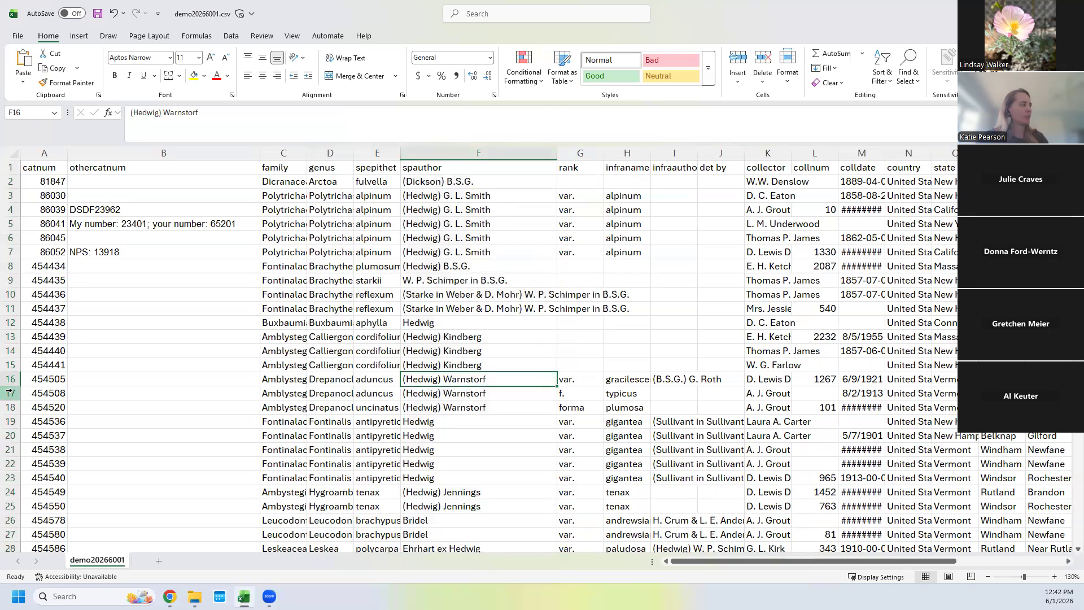
{"action": "left_click_drag", "start_coordinate": [9, 379], "coordinate": [10, 479]}
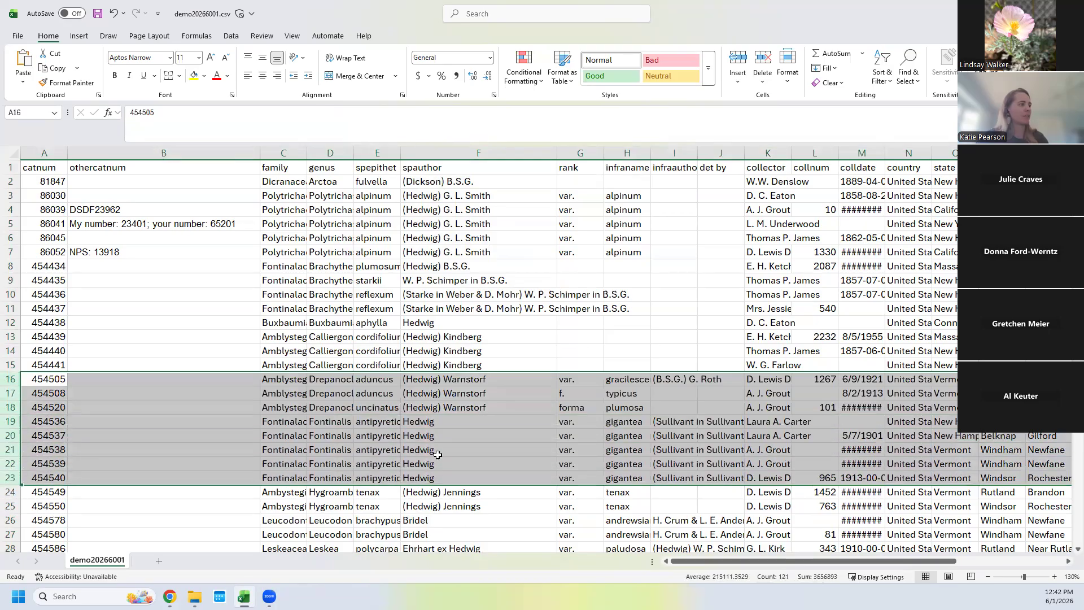
{"action": "left_click", "coordinate": [687, 151]}
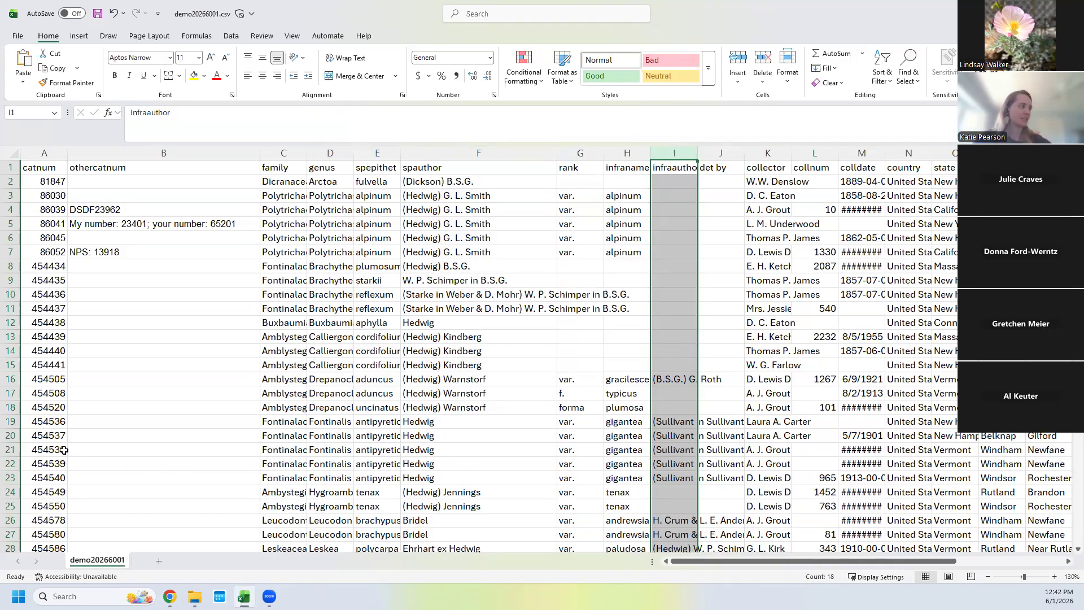
{"action": "left_click_drag", "start_coordinate": [15, 452], "coordinate": [15, 467]}
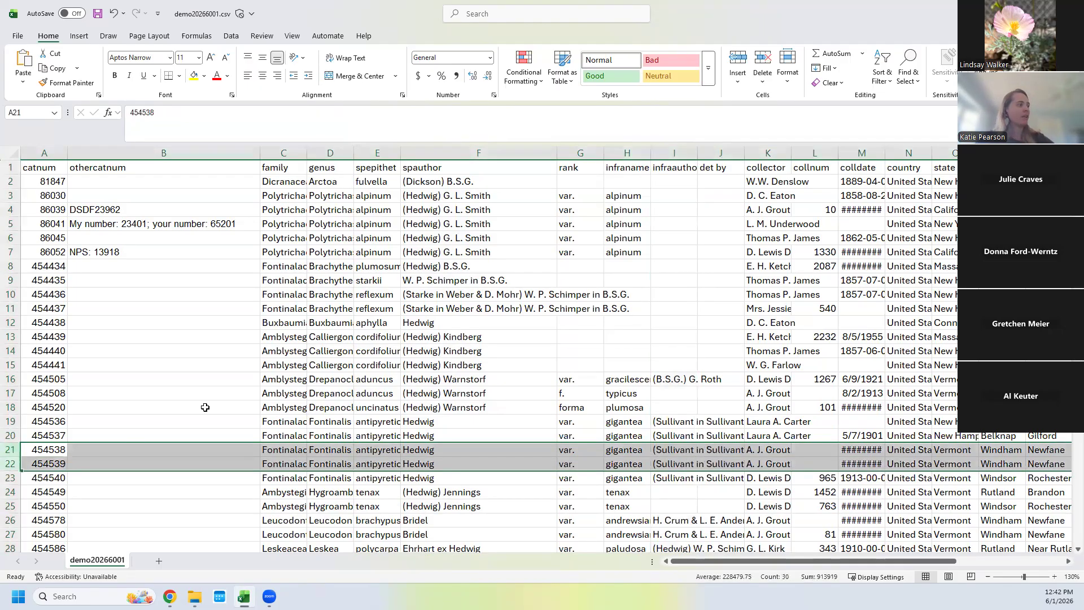
{"action": "scroll", "coordinate": [538, 509], "scroll_direction": "down", "scroll_amount": 1}
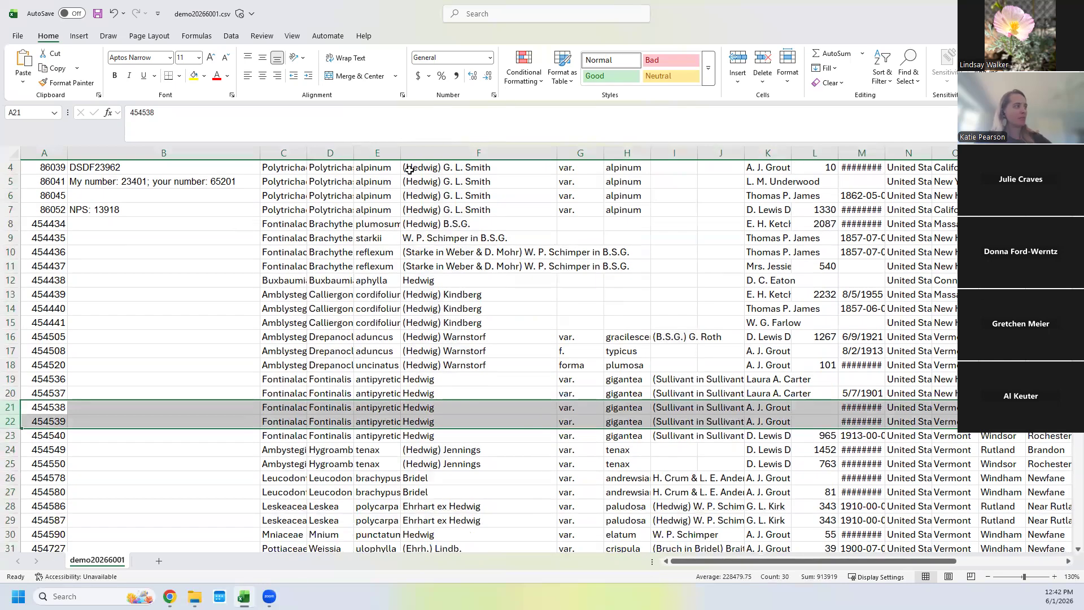
{"action": "left_click", "coordinate": [436, 154]}
{"action": "scroll", "coordinate": [436, 169], "scroll_direction": "down", "scroll_amount": 3}
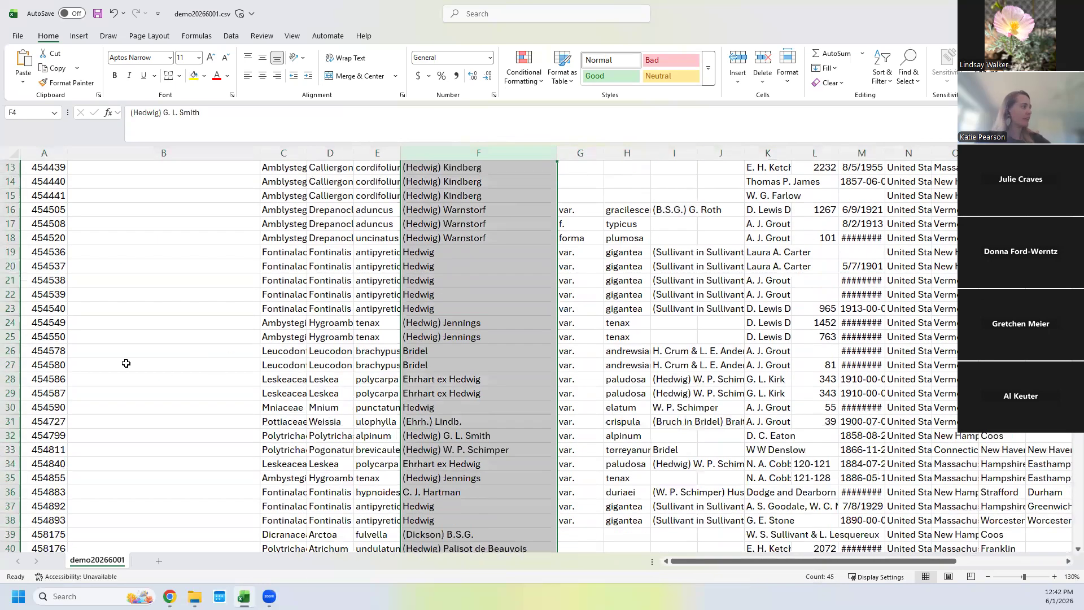
- Examine the genus, species author, rank, infraname and infraauthor values of row 23, leaving the cells unedited, and select infraauthor cell I29
{"action": "left_click", "coordinate": [11, 308]}
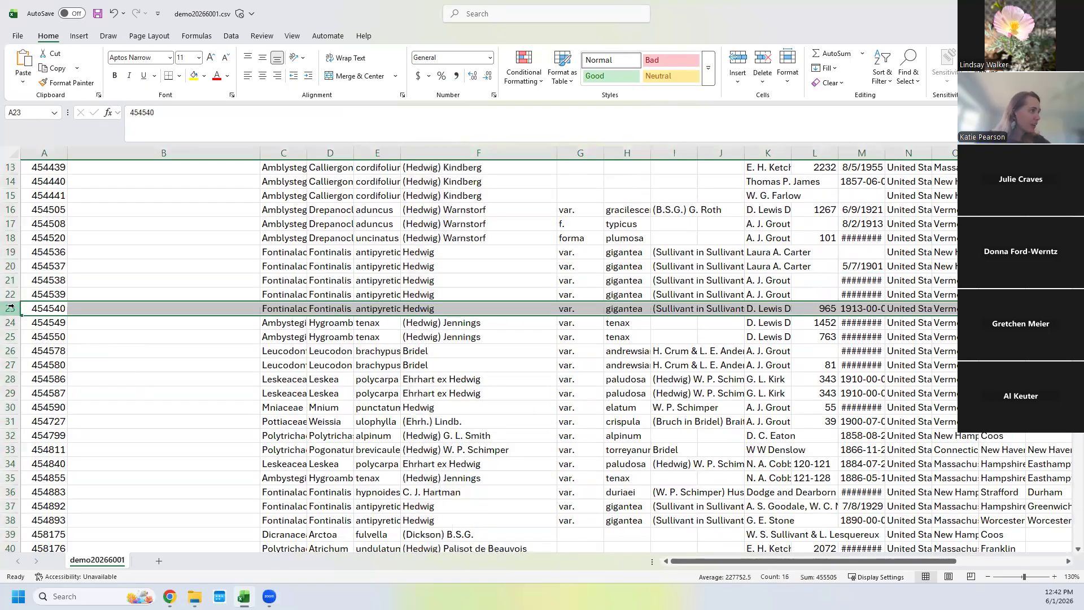
{"action": "left_click", "coordinate": [437, 310]}
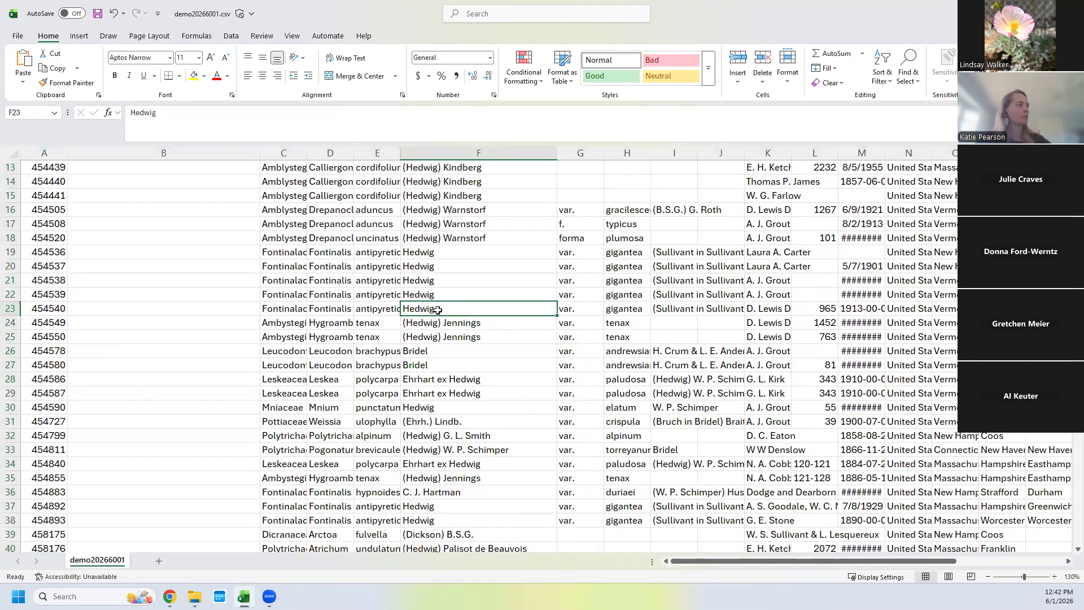
{"action": "left_click", "coordinate": [326, 308]}
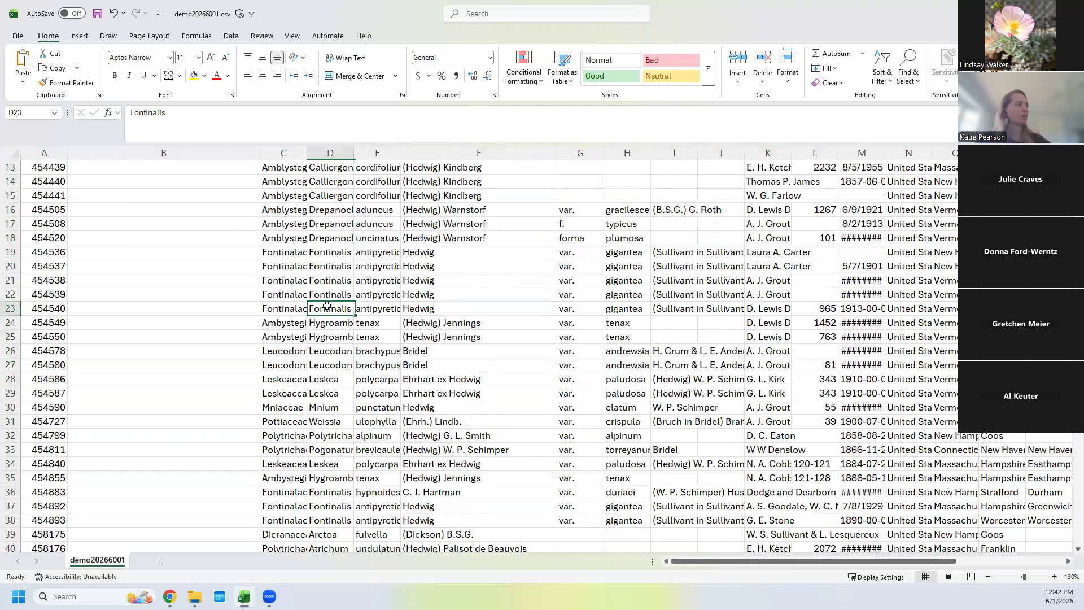
{"action": "left_click", "coordinate": [581, 305]}
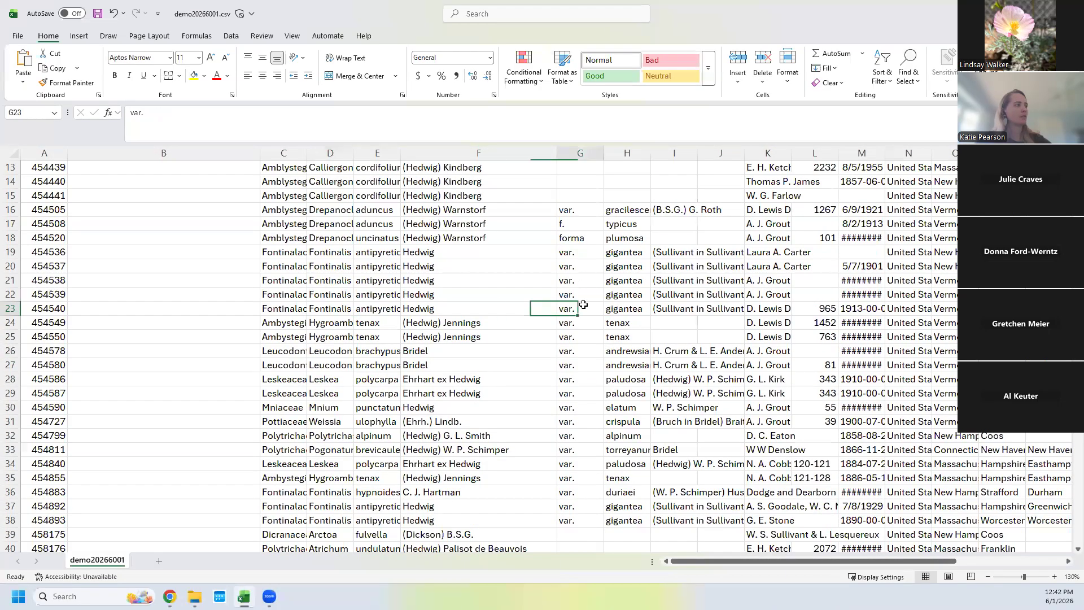
{"action": "left_click", "coordinate": [638, 310]}
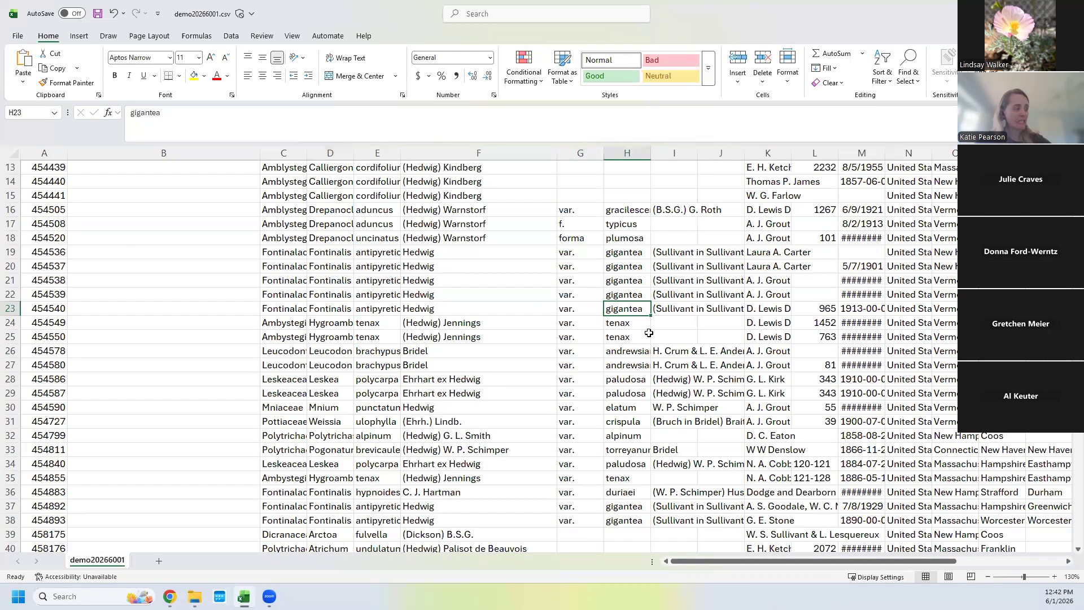
{"action": "left_click", "coordinate": [676, 305]}
{"action": "left_click_drag", "start_coordinate": [285, 112], "coordinate": [149, 110]}
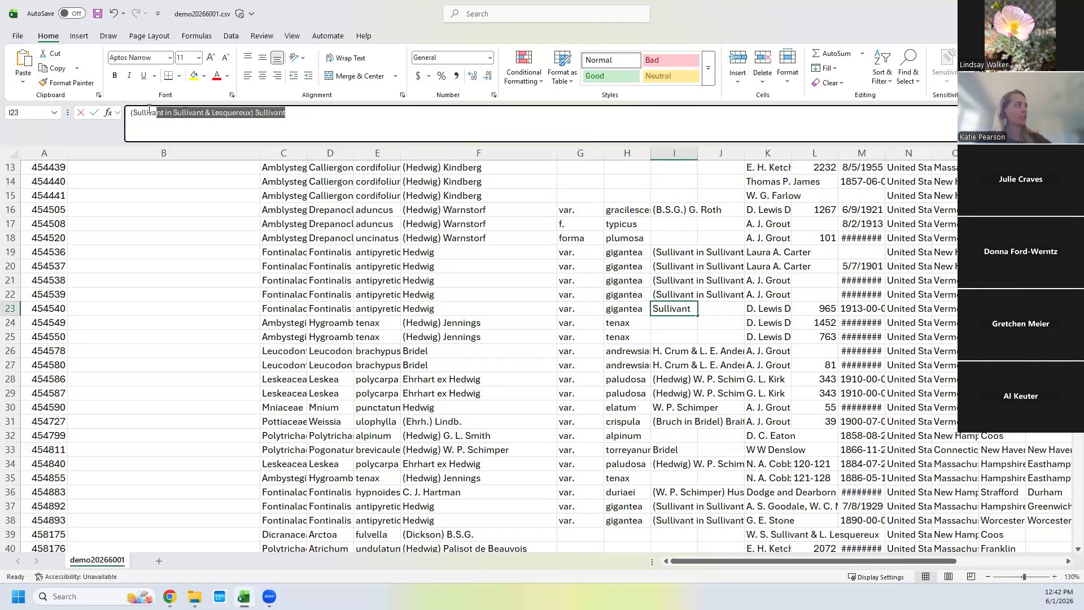
{"action": "left_click", "coordinate": [370, 122]}
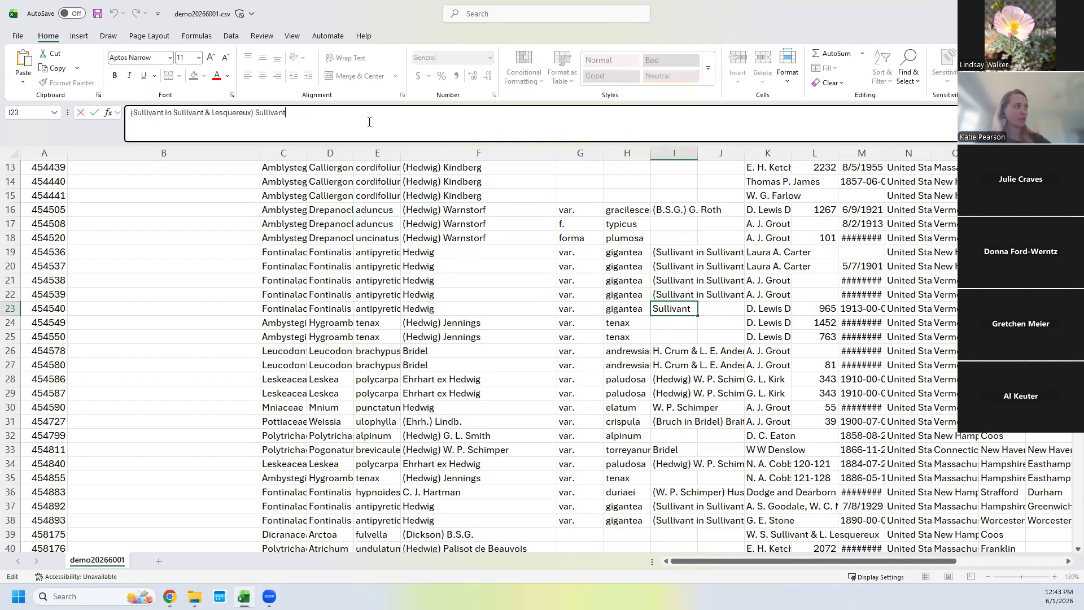
{"action": "left_click", "coordinate": [672, 392]}
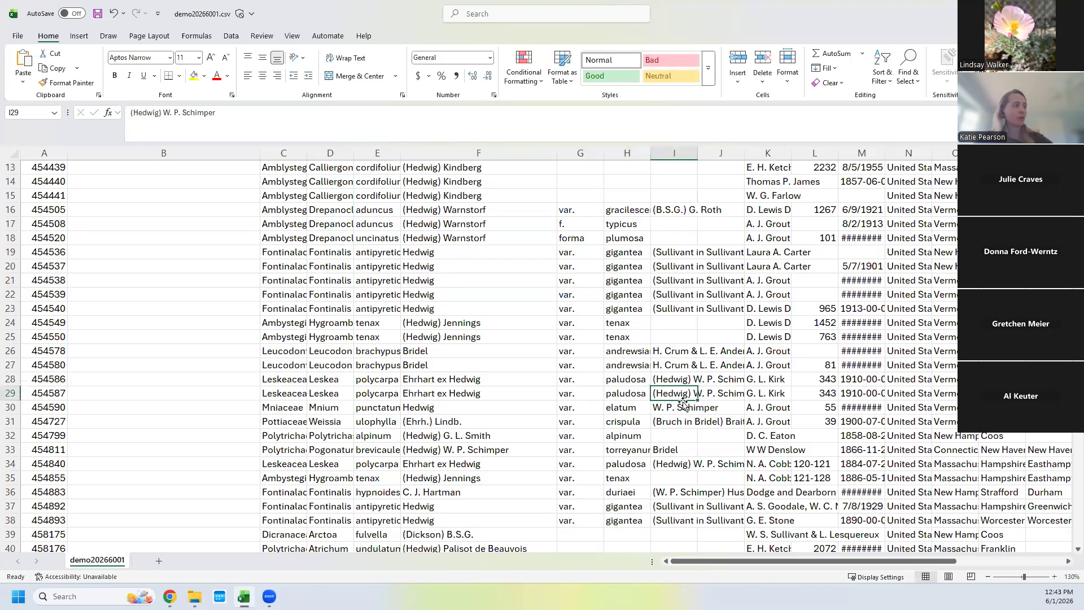
- Examine the genus, spepithet and spauthor values of rows 2 and 19
{"action": "scroll", "coordinate": [686, 409], "scroll_direction": "up", "scroll_amount": 4}
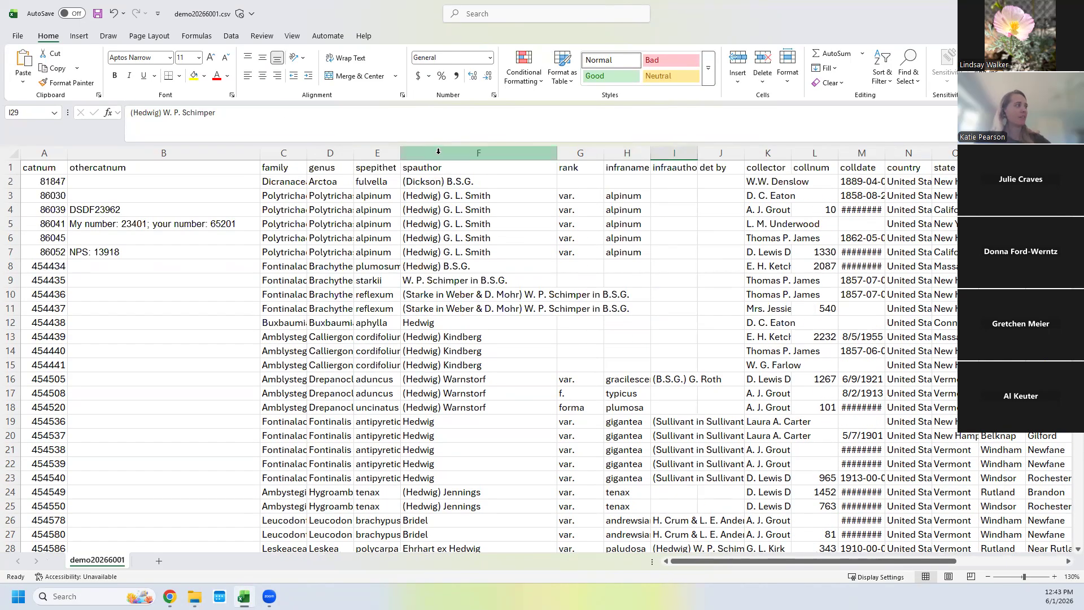
{"action": "left_click", "coordinate": [450, 190]}
{"action": "left_click", "coordinate": [450, 181]}
{"action": "left_click_drag", "start_coordinate": [374, 183], "coordinate": [342, 182]}
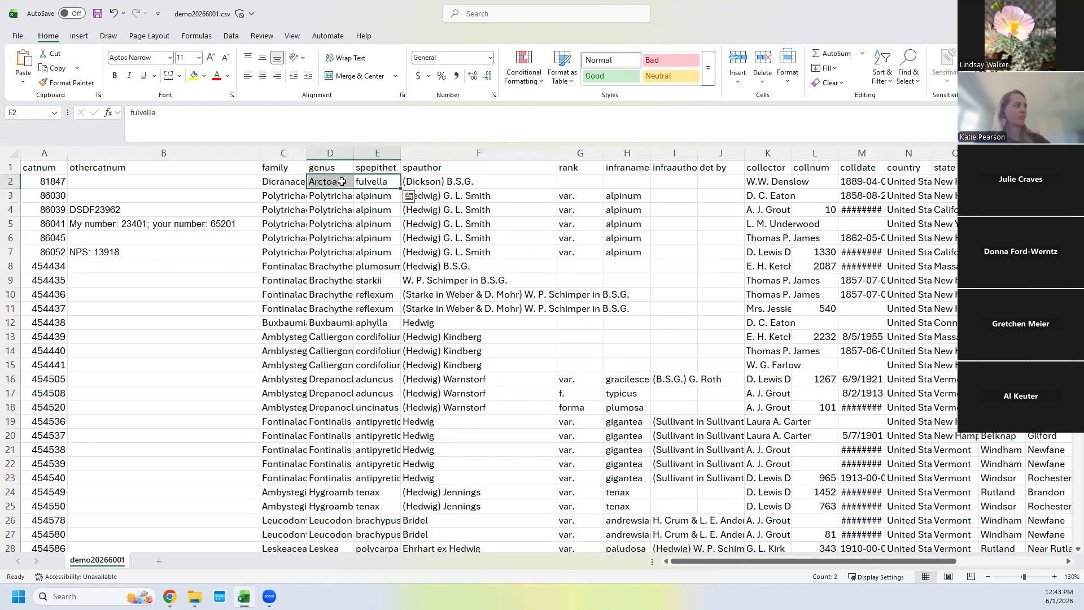
{"action": "left_click", "coordinate": [433, 423]}
{"action": "left_click_drag", "start_coordinate": [378, 423], "coordinate": [329, 418]}
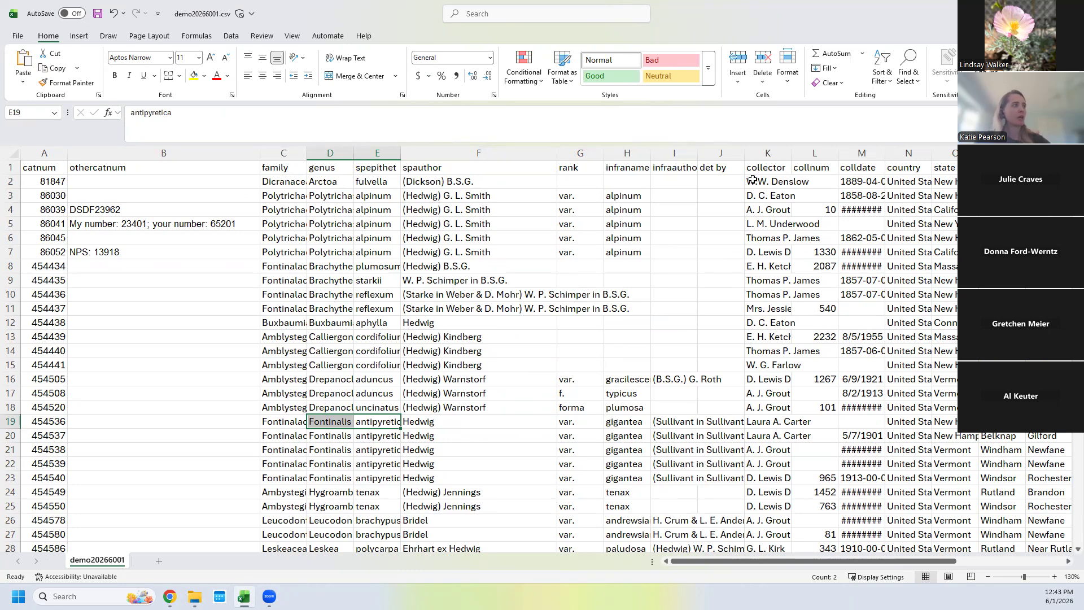
- Insert an empty column between infraauthor and det by
{"action": "left_click", "coordinate": [723, 153]}
{"action": "right_click", "coordinate": [734, 156]}
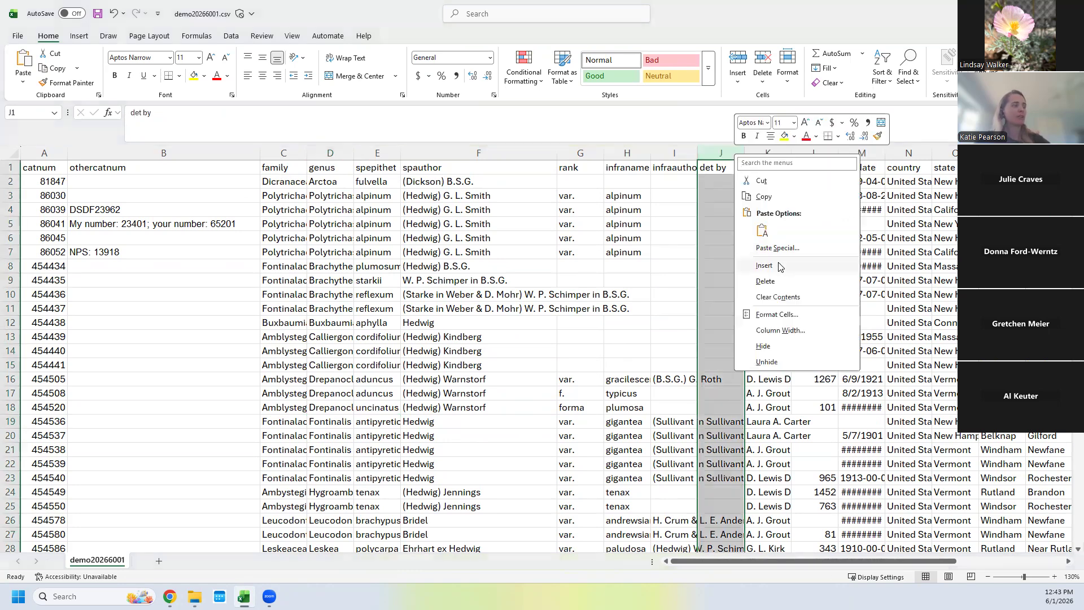
{"action": "left_click", "coordinate": [781, 267]}
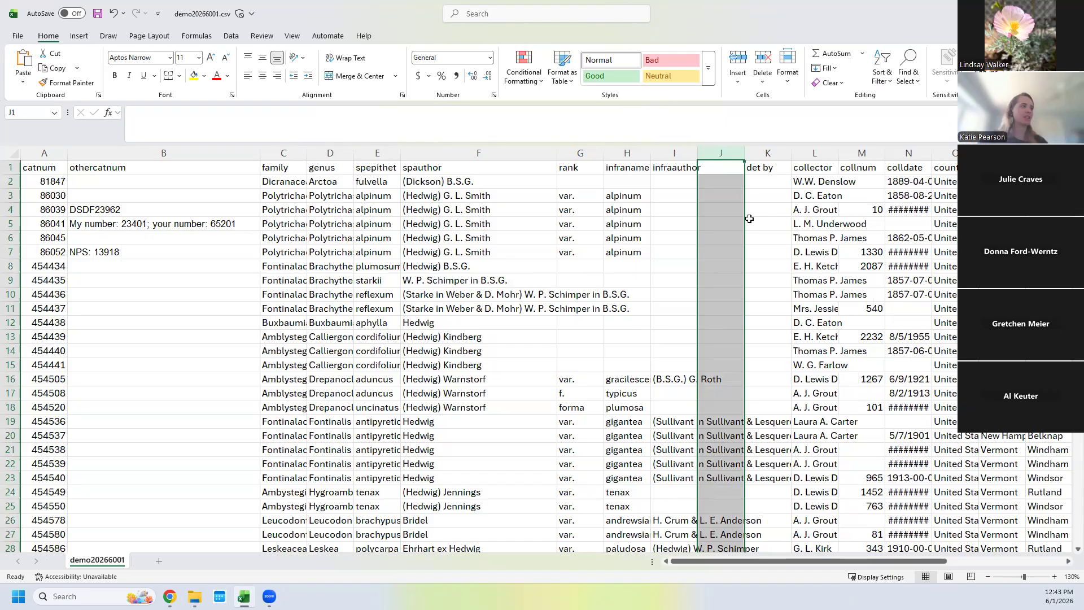
- Enter the header final_authorship in J1 and widen column J to fit it
{"action": "double_click", "coordinate": [710, 169]}
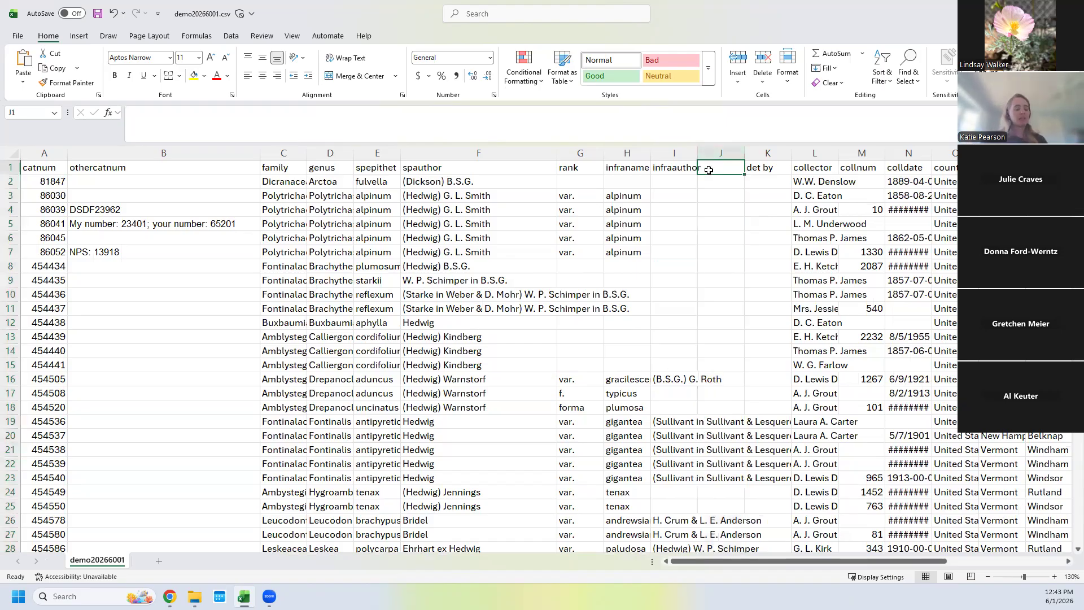
{"action": "type", "text": "fa"}
{"action": "type", "text": "nal_authors"}
{"action": "type", "text": "hip"}
{"action": "key", "text": "Return"}
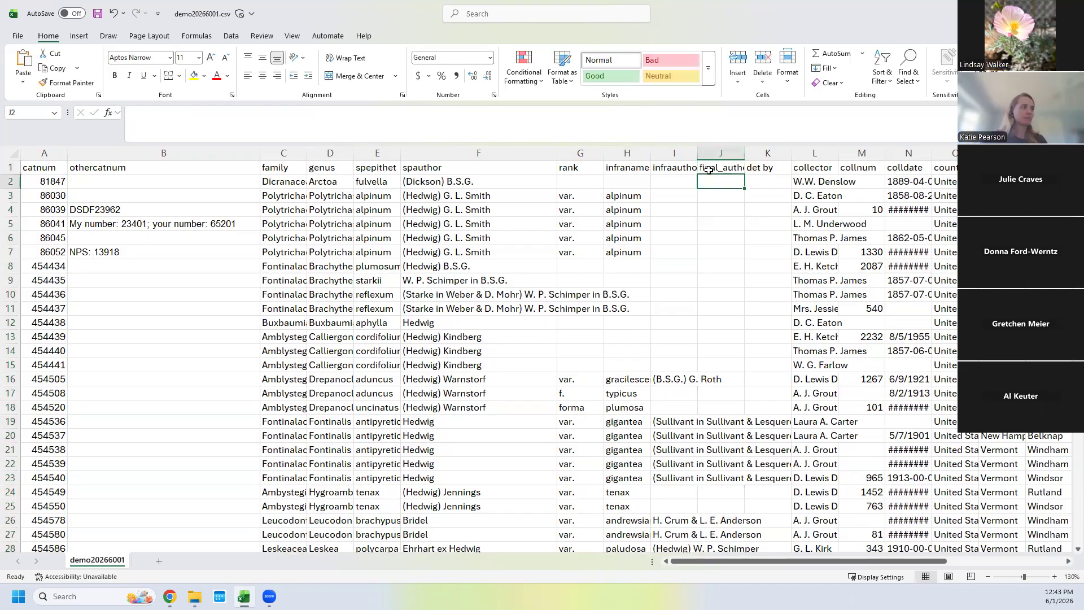
{"action": "double_click", "coordinate": [744, 158]}
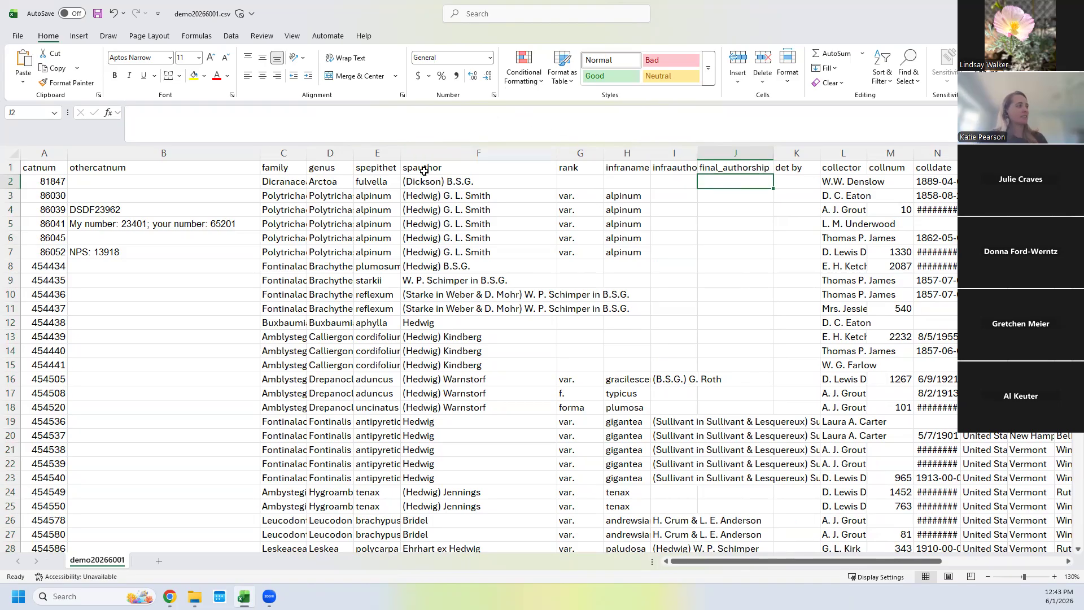
- Compare the infraname, spauthor and infraauthor cells in rows 2, 16 and 18 to decide which author applies to each record
{"action": "left_click", "coordinate": [628, 181]}
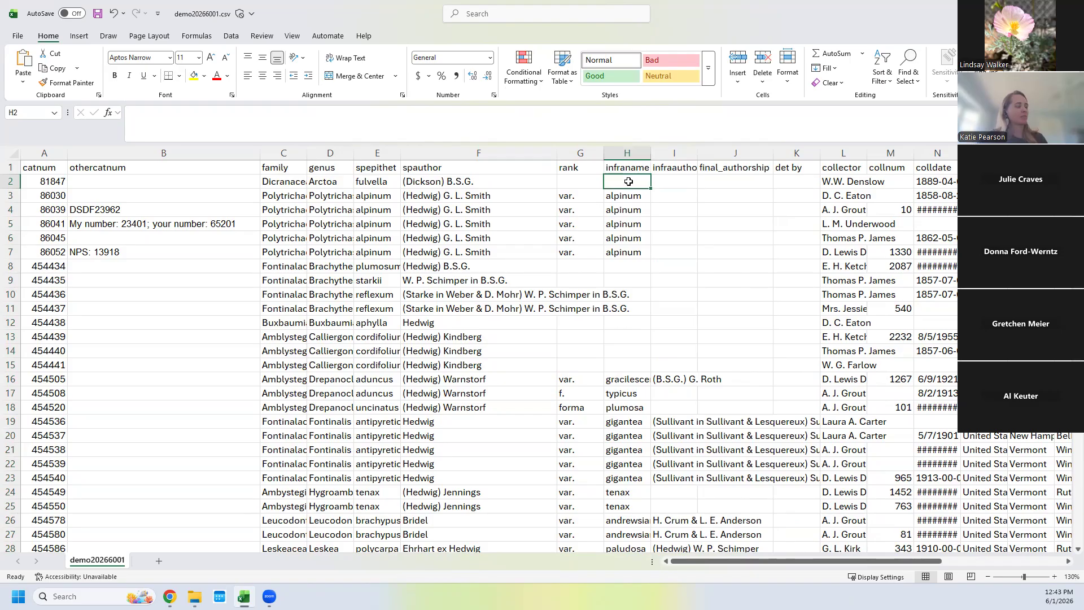
{"action": "left_click", "coordinate": [446, 178]}
{"action": "left_click", "coordinate": [446, 158]}
{"action": "left_click", "coordinate": [456, 180]}
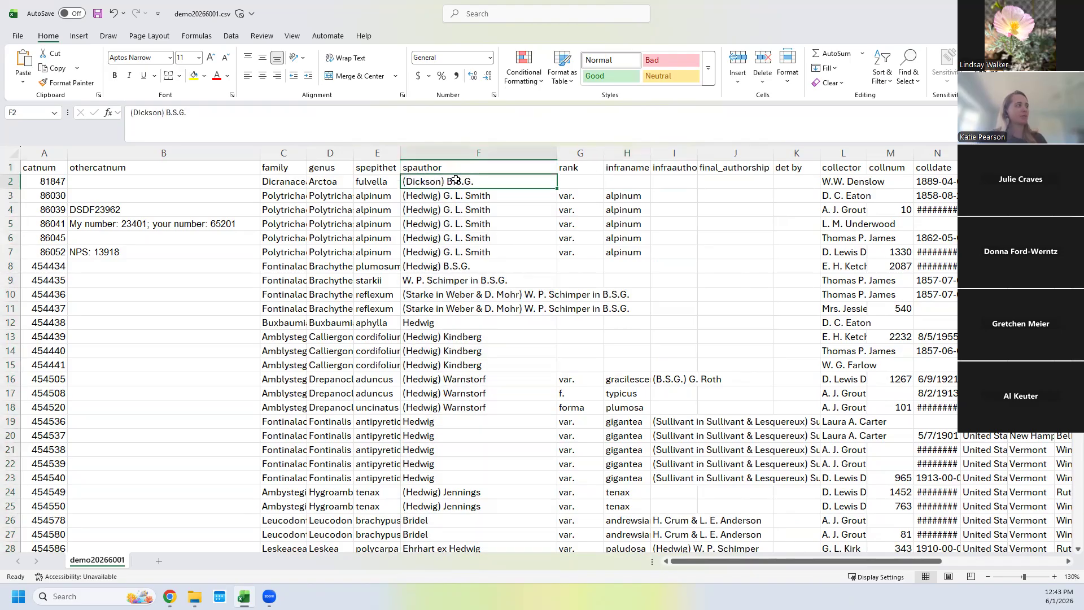
{"action": "left_click", "coordinate": [615, 376]}
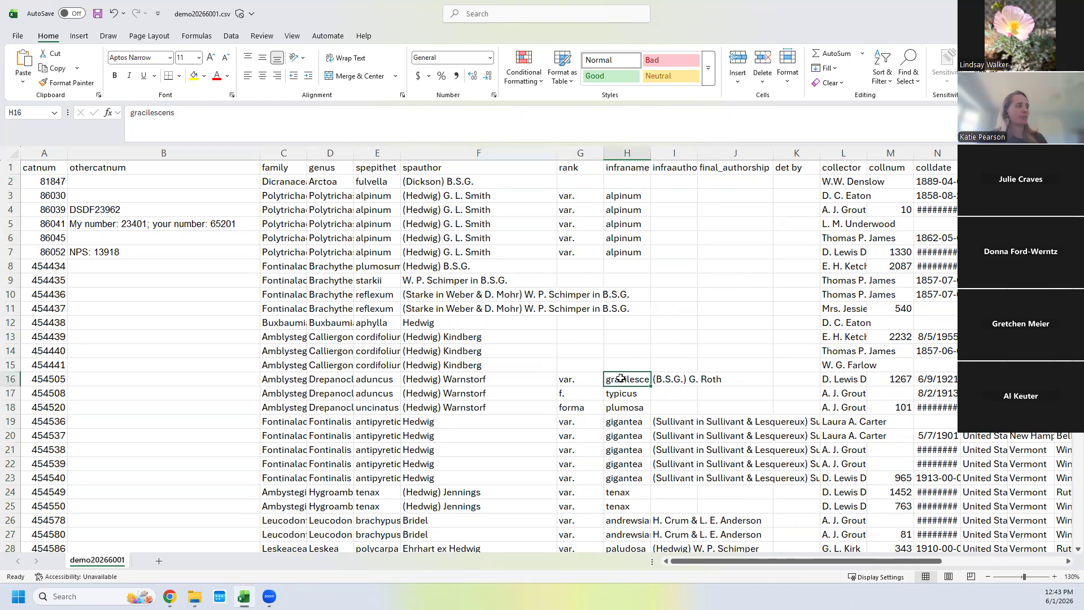
{"action": "left_click", "coordinate": [684, 379]}
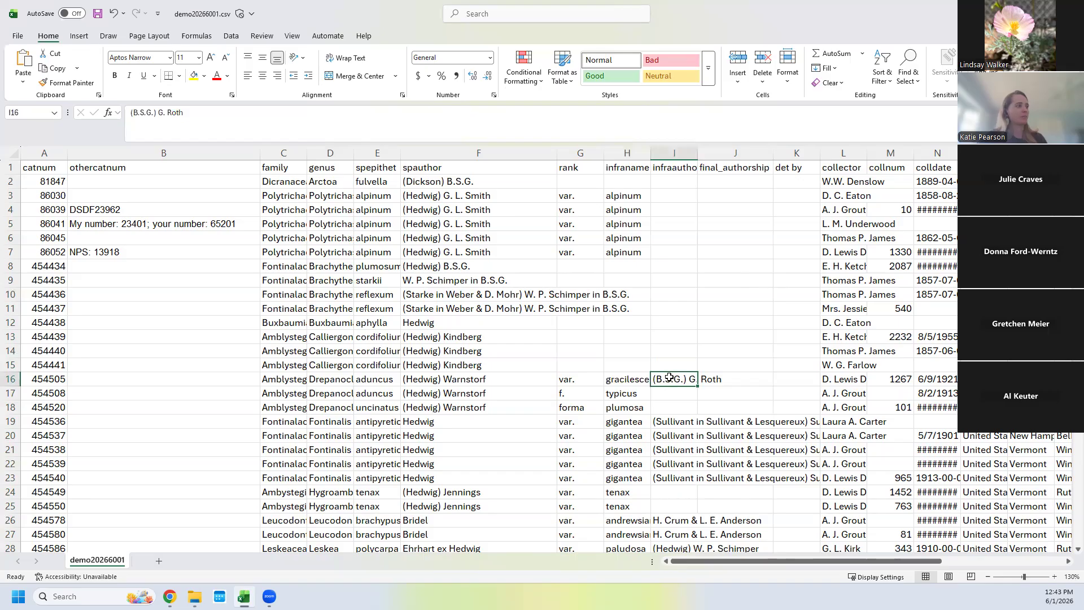
{"action": "scroll", "coordinate": [671, 367], "scroll_direction": "down", "scroll_amount": 1}
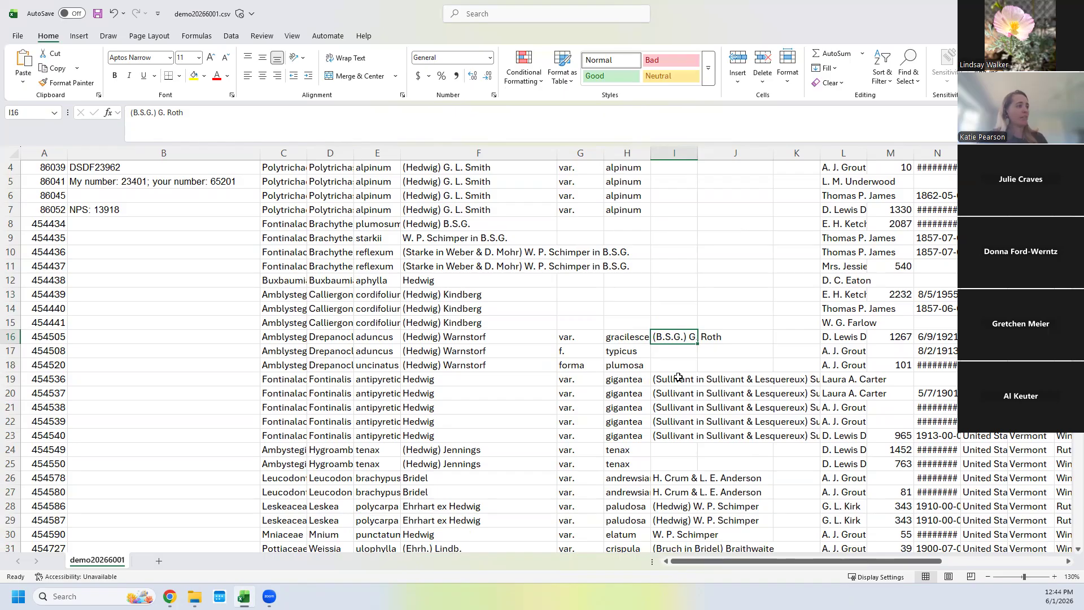
{"action": "left_click", "coordinate": [665, 360]}
{"action": "scroll", "coordinate": [672, 350], "scroll_direction": "down", "scroll_amount": 2}
{"action": "scroll", "coordinate": [687, 283], "scroll_direction": "up", "scroll_amount": 3}
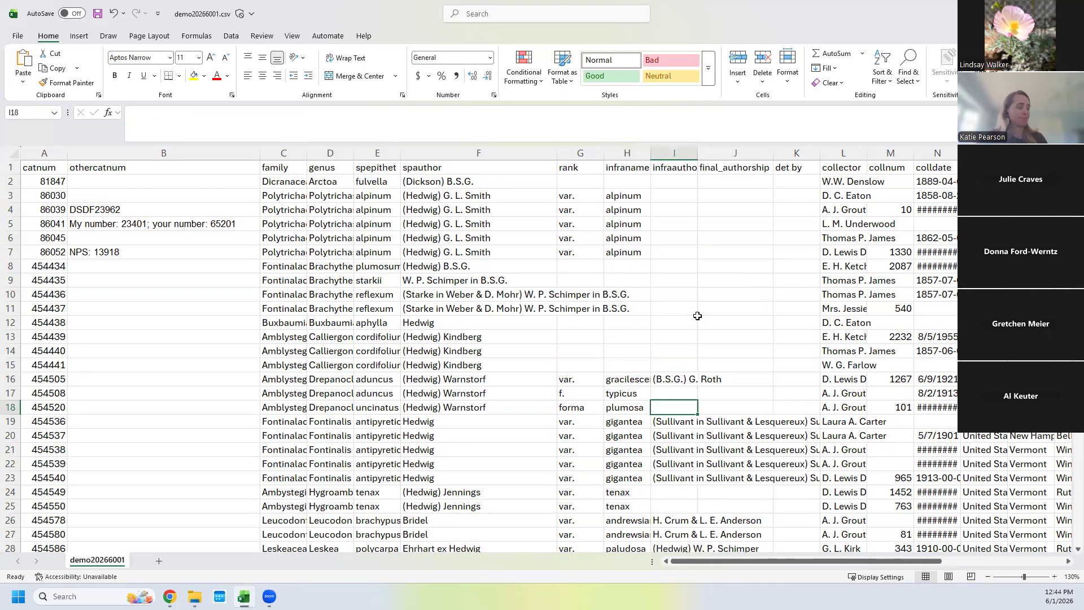
- Try to build an IF formula in J2 that tests ISNULL(I2) and returns species author F2 when true
{"action": "left_click", "coordinate": [719, 184]}
{"action": "type", "text": "="}
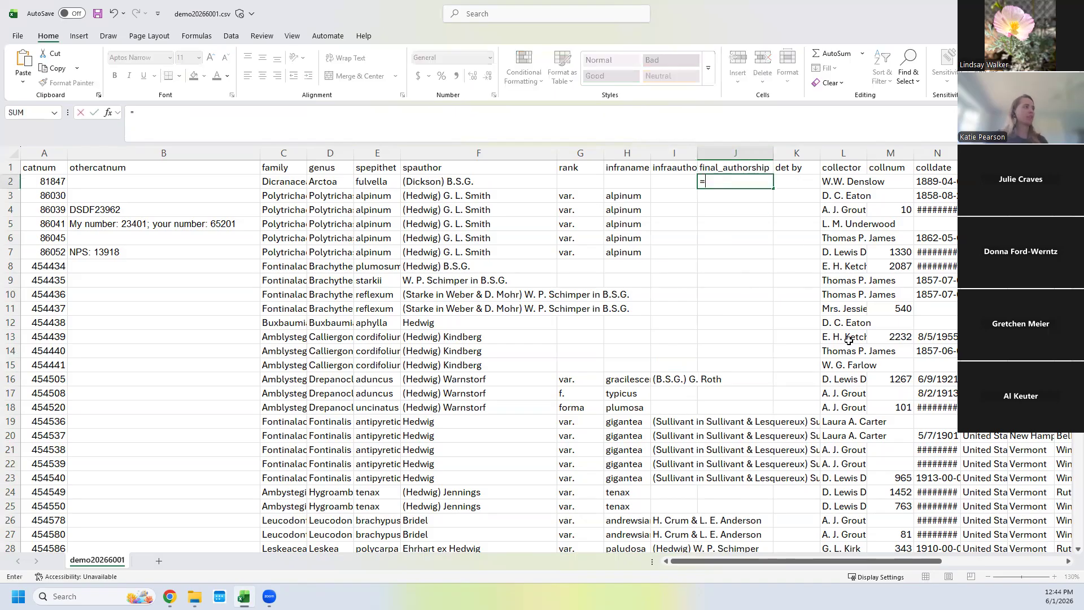
{"action": "type", "text": "IF"}
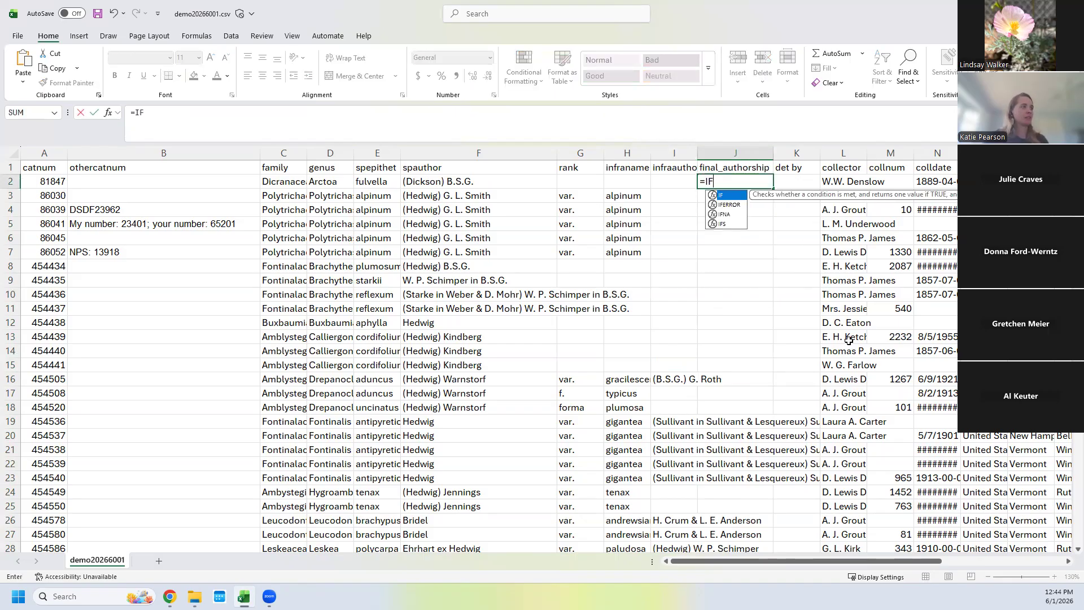
{"action": "type", "text": "("}
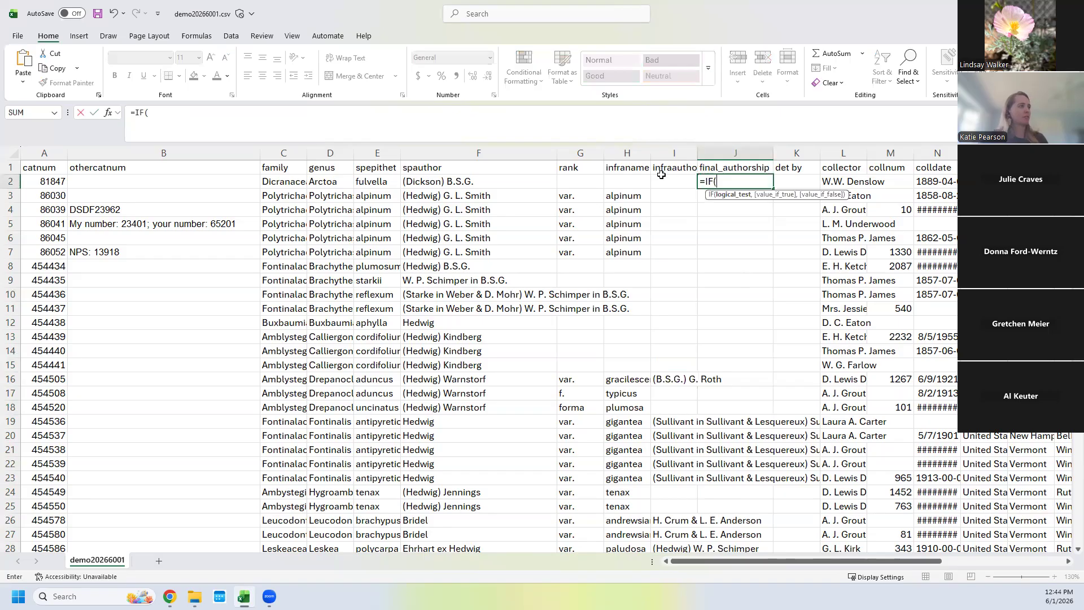
{"action": "type", "text": "ISNULL("}
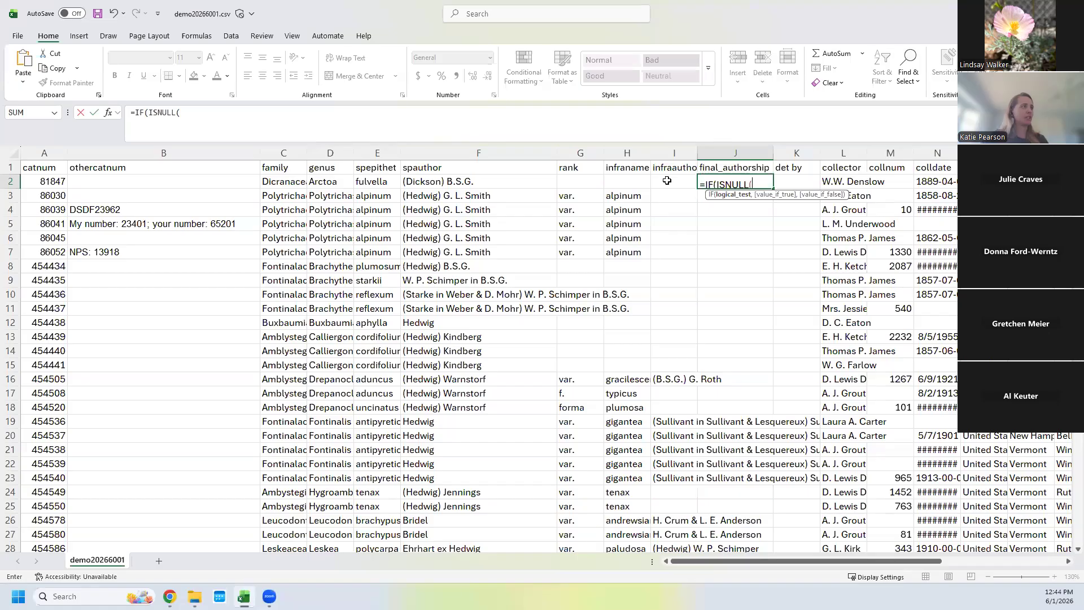
{"action": "left_click", "coordinate": [668, 180]}
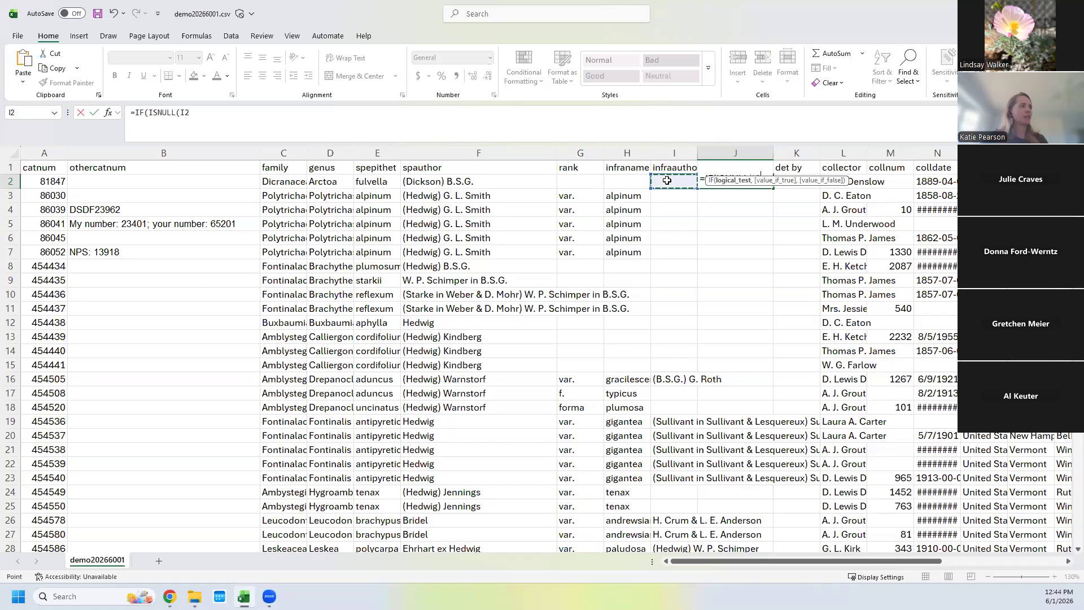
{"action": "type", "text": "),"}
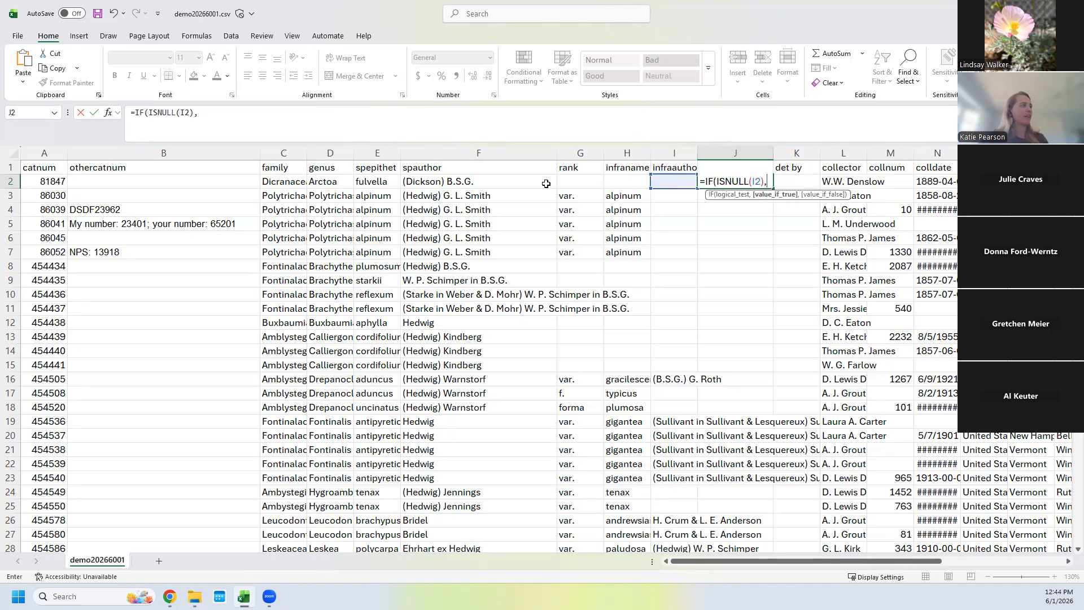
{"action": "left_click", "coordinate": [454, 187]}
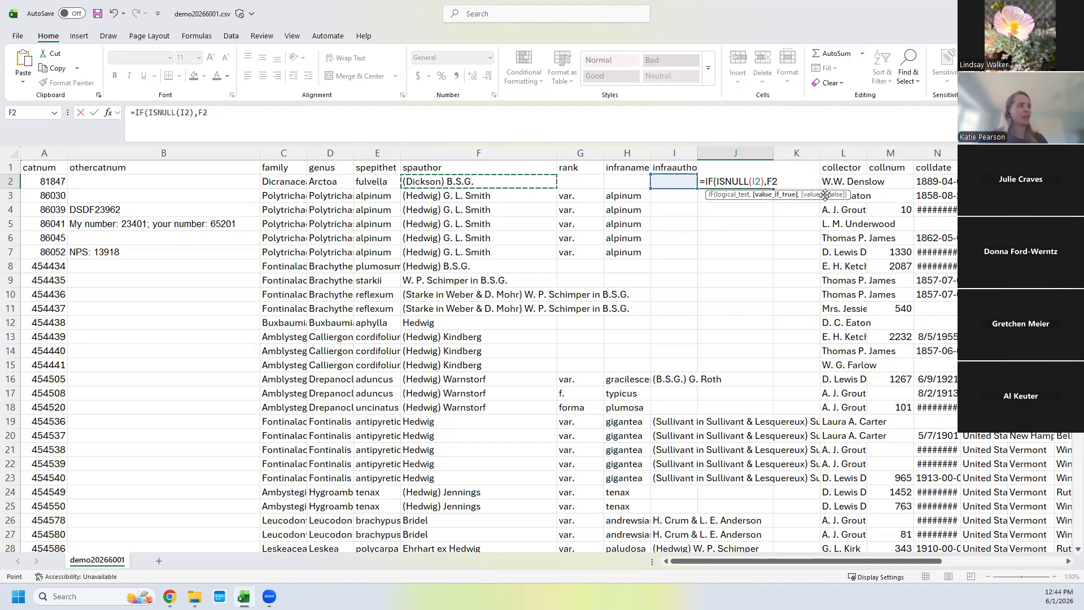
- Try changing the J2 formula to test infraname H2 and return infraauthor I2, and commit it
{"action": "left_click", "coordinate": [668, 183]}
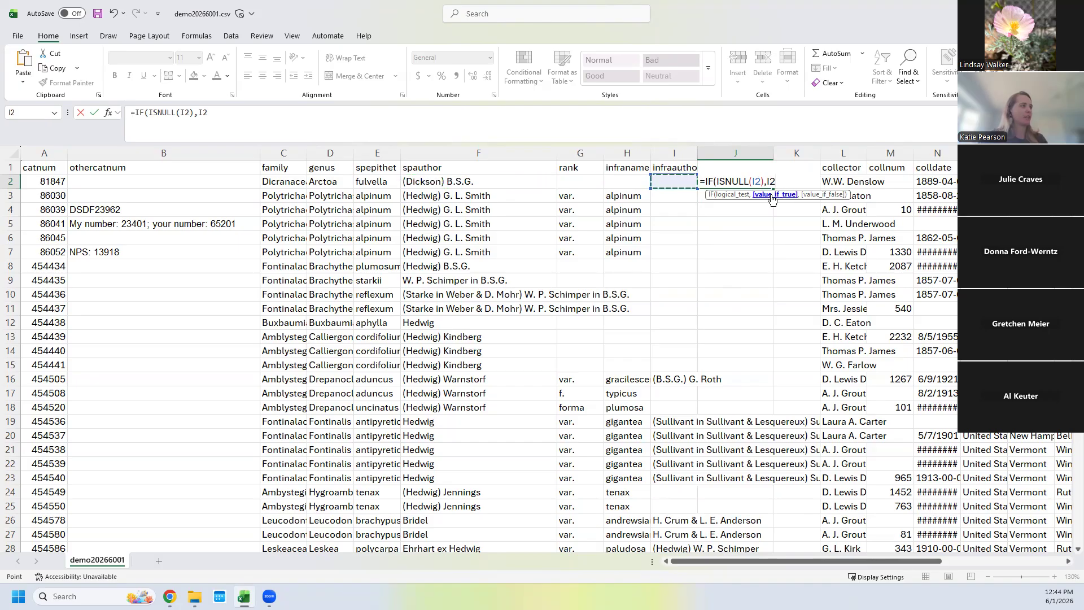
{"action": "double_click", "coordinate": [757, 182]}
{"action": "key", "text": "BackSpace"}
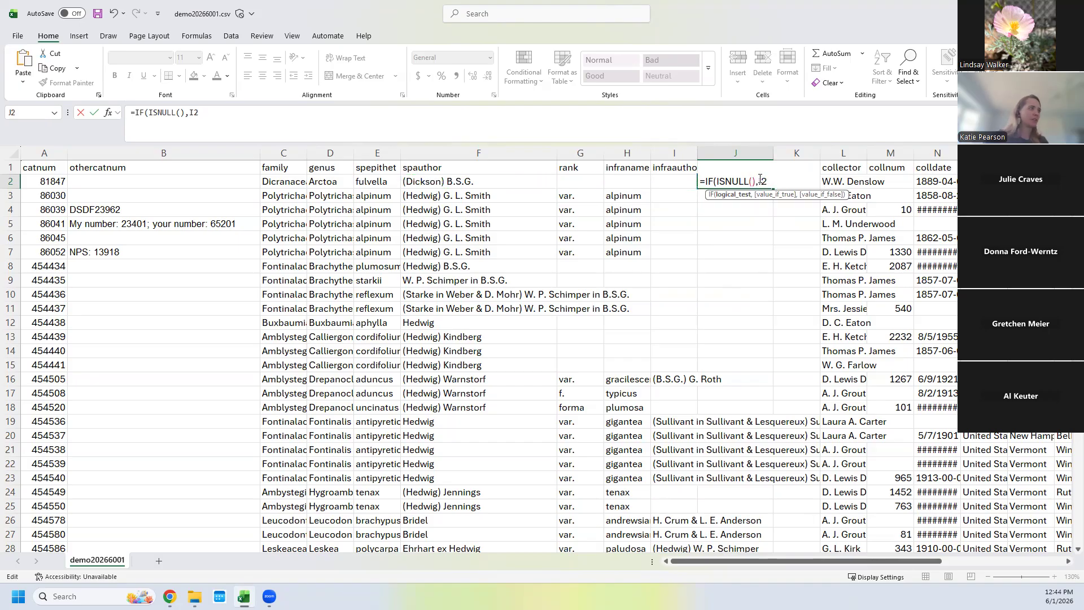
{"action": "left_click", "coordinate": [630, 181]}
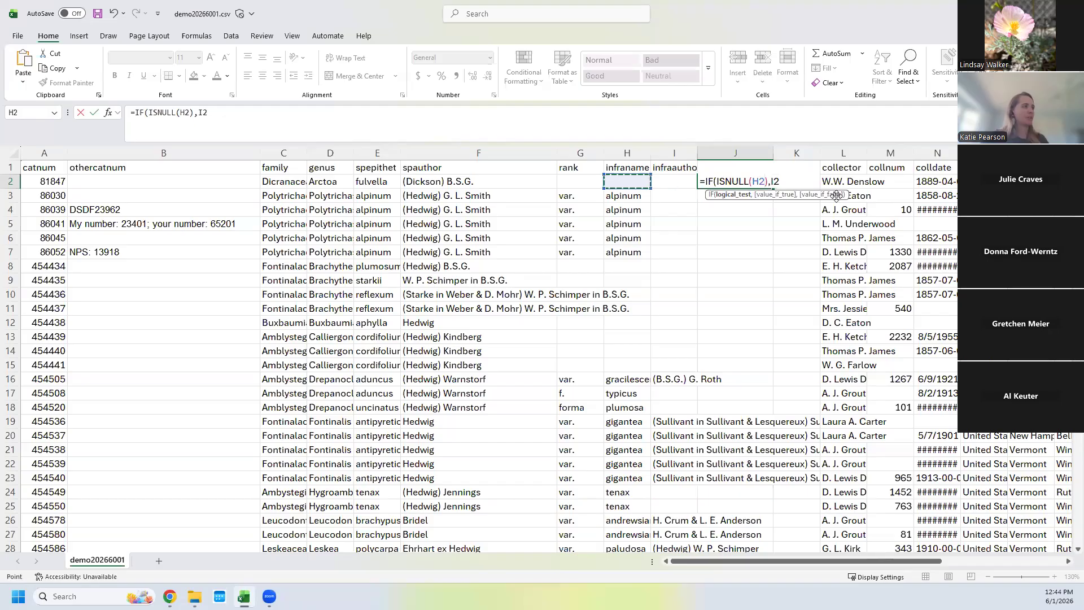
{"action": "left_click", "coordinate": [789, 181]}
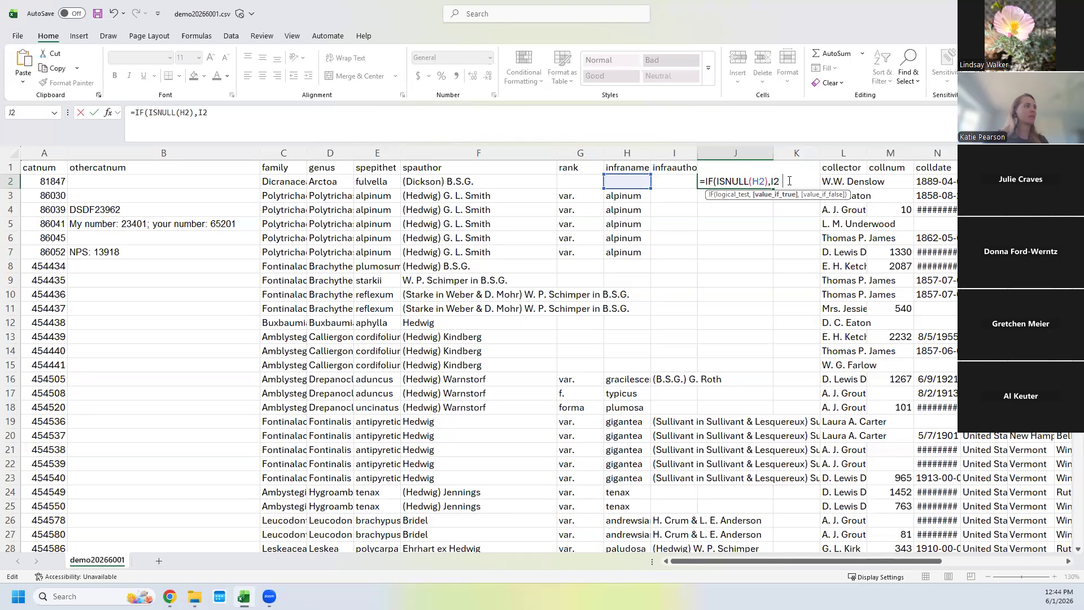
{"action": "key", "text": "Return"}
- Replace the entry in final_authorship cell J2 with the formula =IF(ISNULL(H2),F2,I2)
{"action": "left_click", "coordinate": [766, 182]}
{"action": "left_click_drag", "start_coordinate": [228, 117], "coordinate": [25, 97]}
{"action": "type", "text": "=IF(ISNUL"}
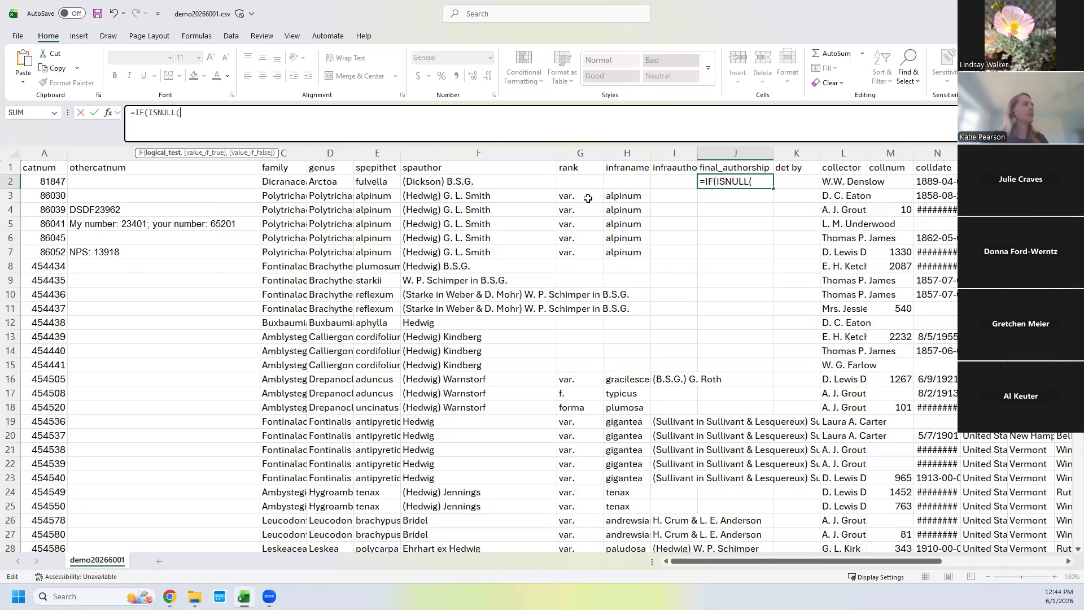
{"action": "left_click", "coordinate": [615, 181]}
{"action": "type", "text": "),"}
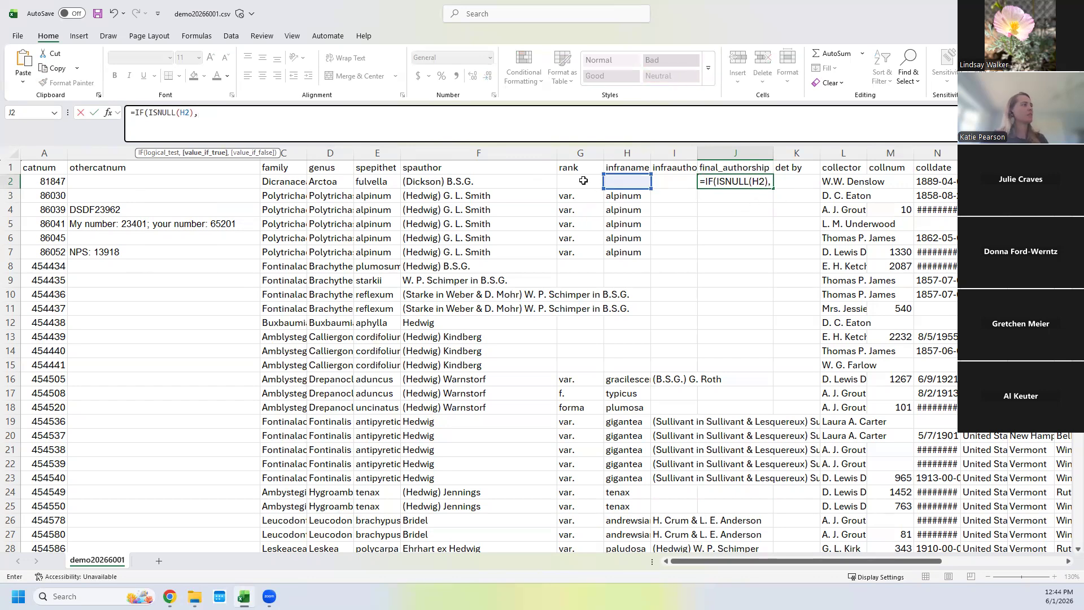
{"action": "left_click", "coordinate": [438, 180]}
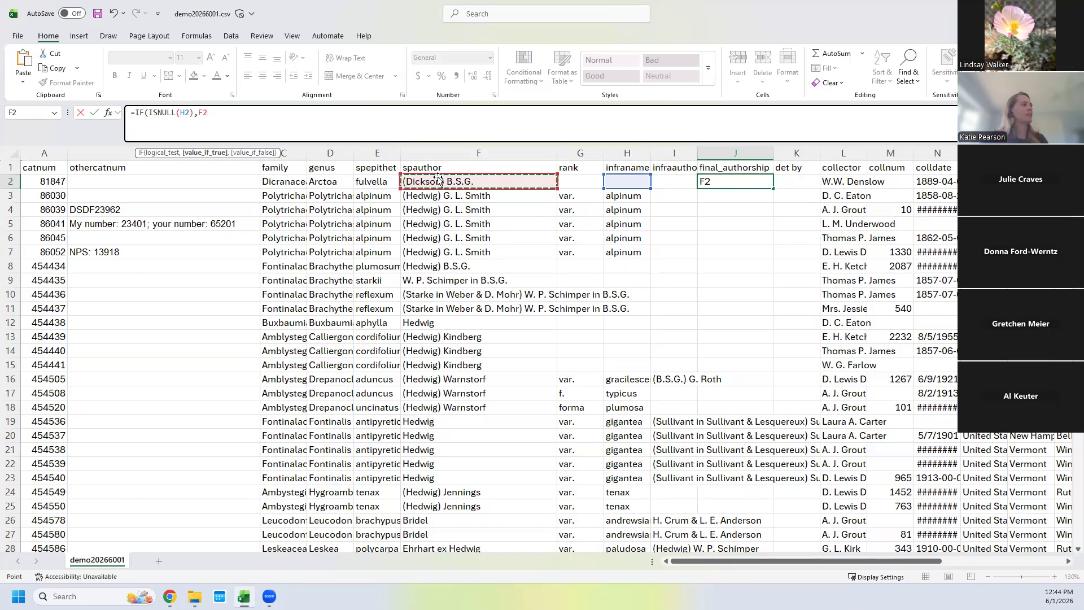
{"action": "type", "text": ","}
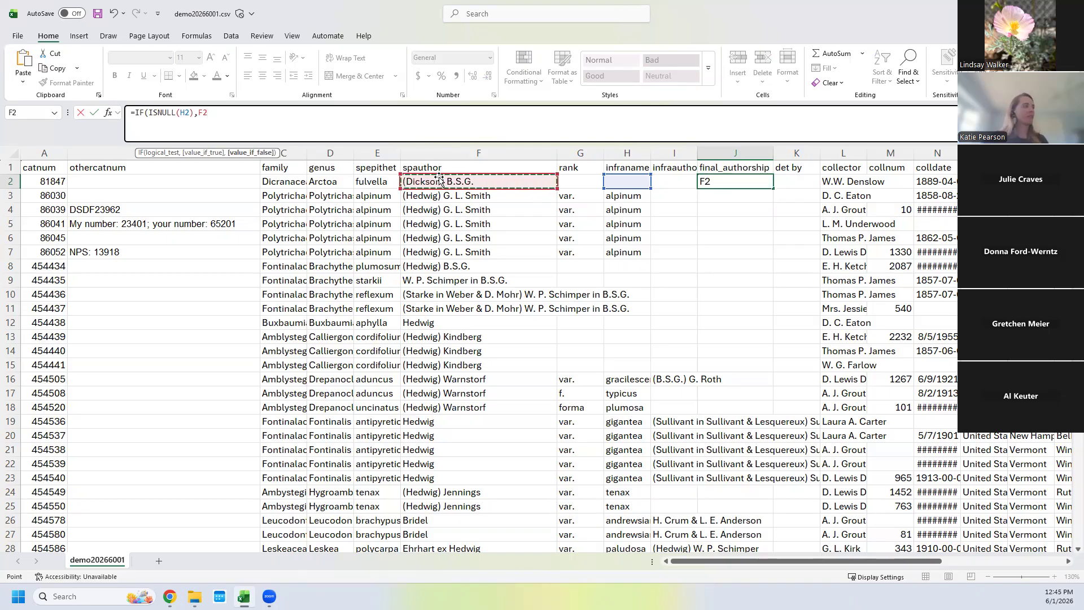
{"action": "left_click", "coordinate": [673, 181]}
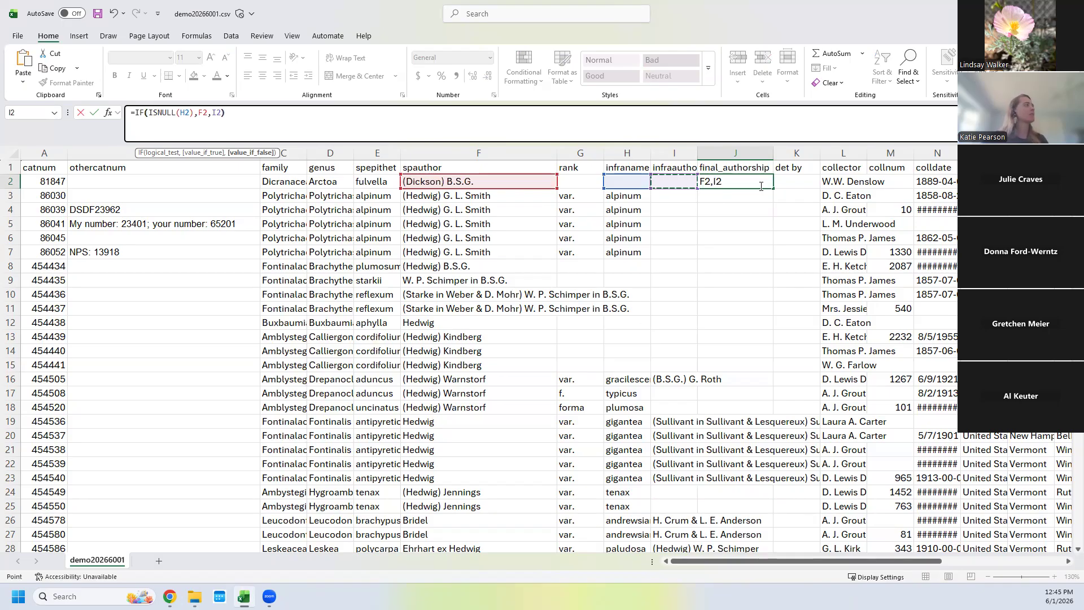
{"action": "key", "text": "Return"}
- Review the ISNULL test on H2 and the F2 and I2 return arguments in the J2 formula
{"action": "left_click", "coordinate": [740, 181]}
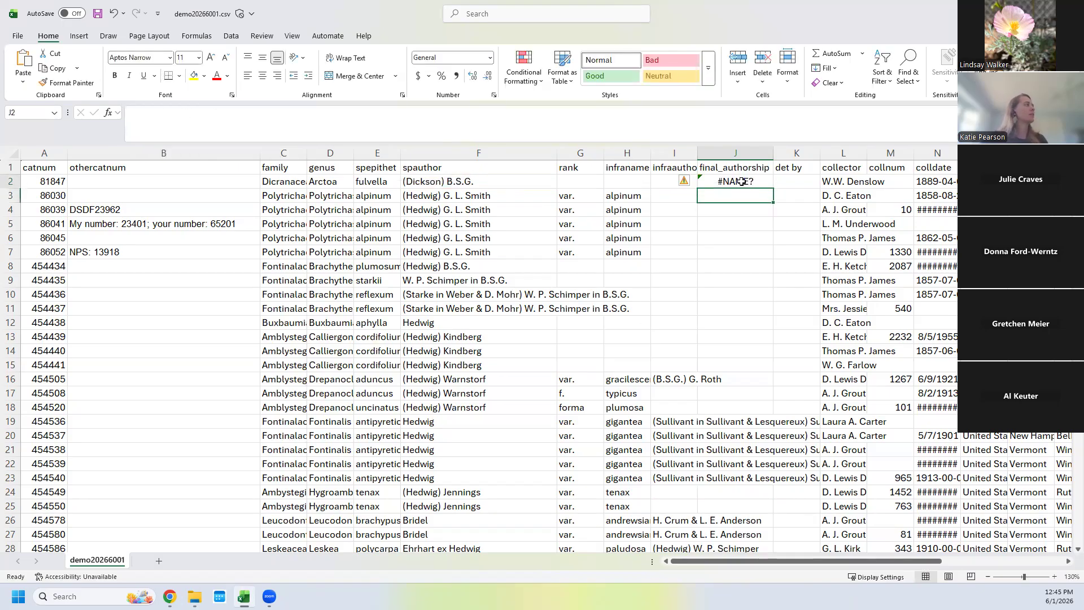
{"action": "left_click", "coordinate": [164, 113]}
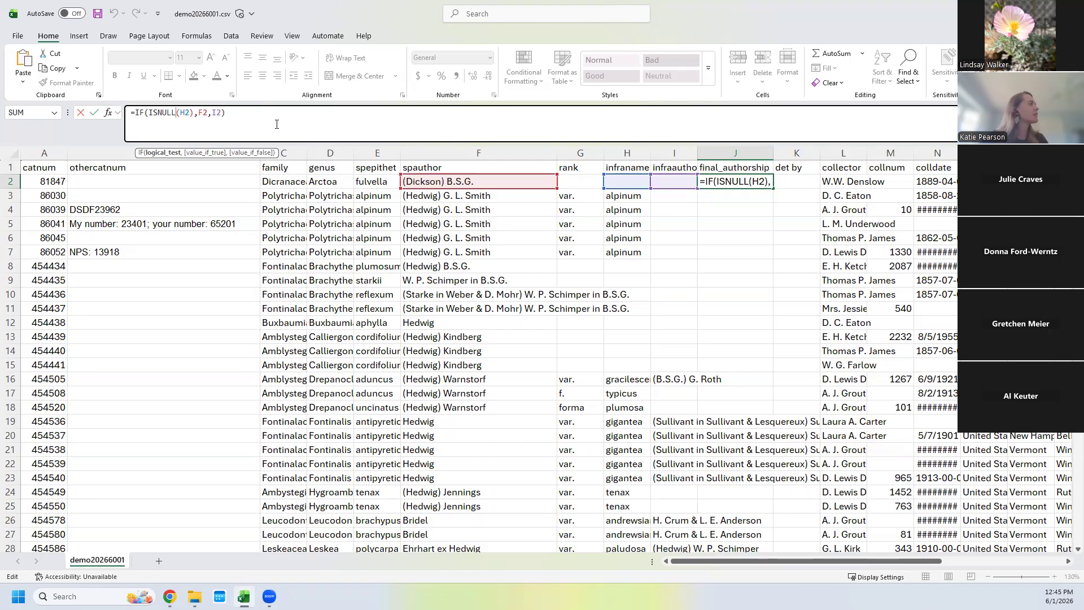
{"action": "left_click", "coordinate": [222, 124]}
{"action": "left_click", "coordinate": [192, 113]}
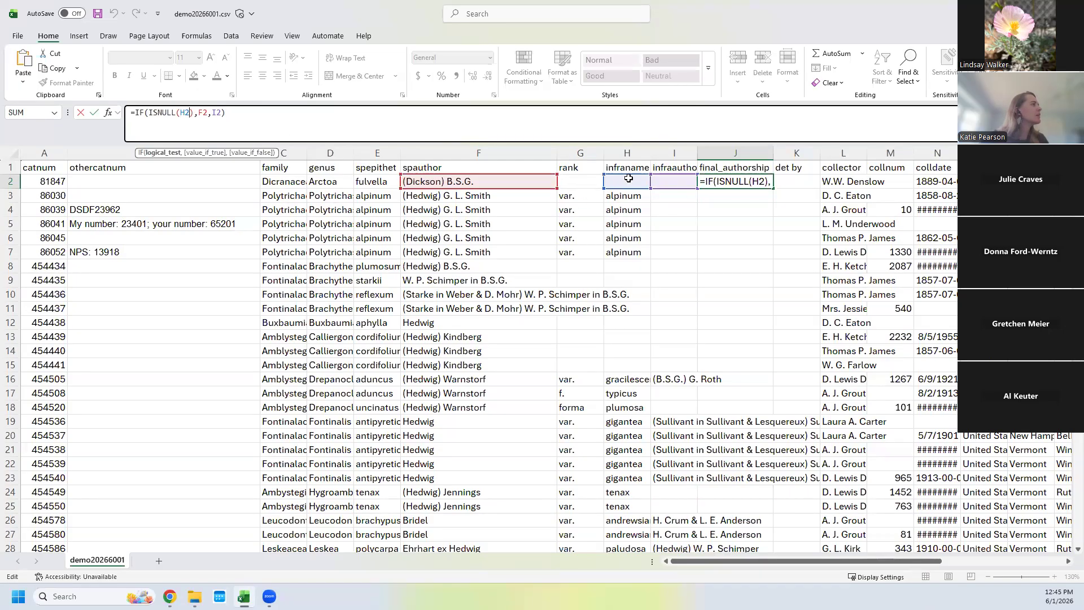
{"action": "left_click", "coordinate": [207, 112]}
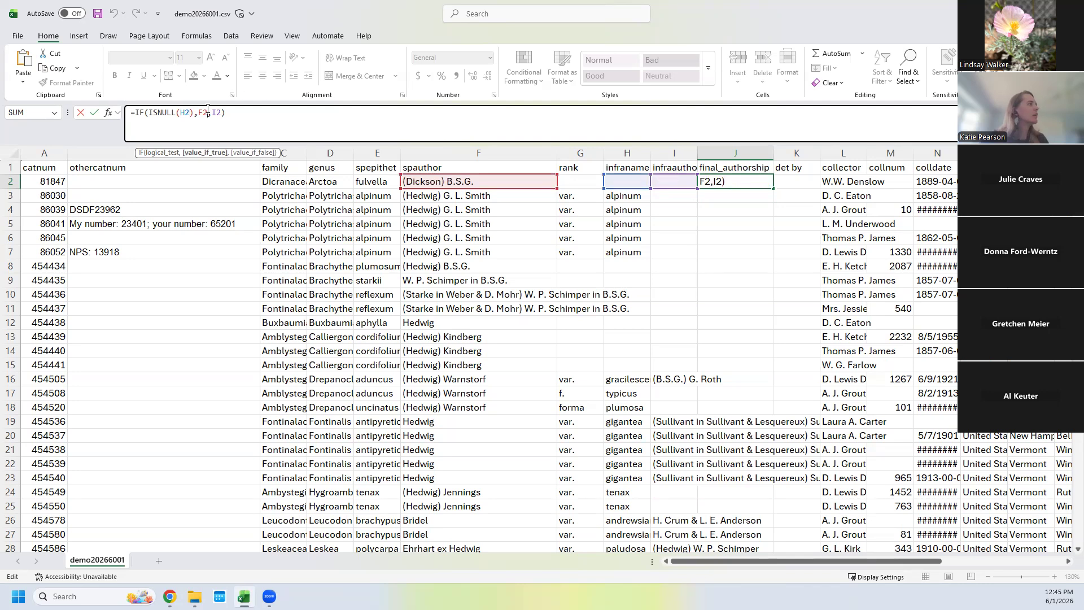
{"action": "left_click", "coordinate": [238, 112]}
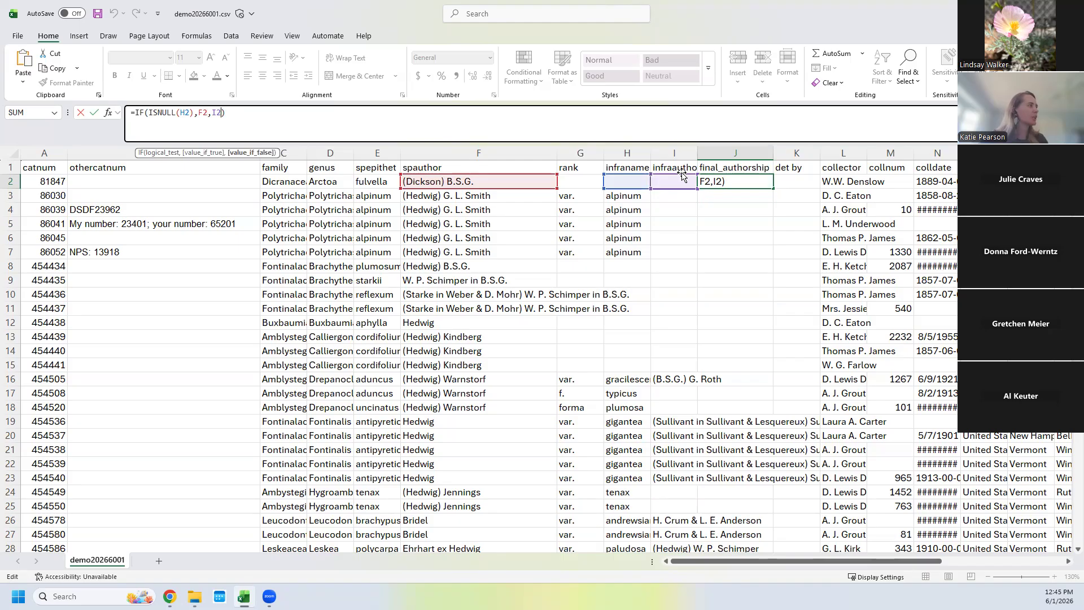
{"action": "left_click", "coordinate": [734, 180]}
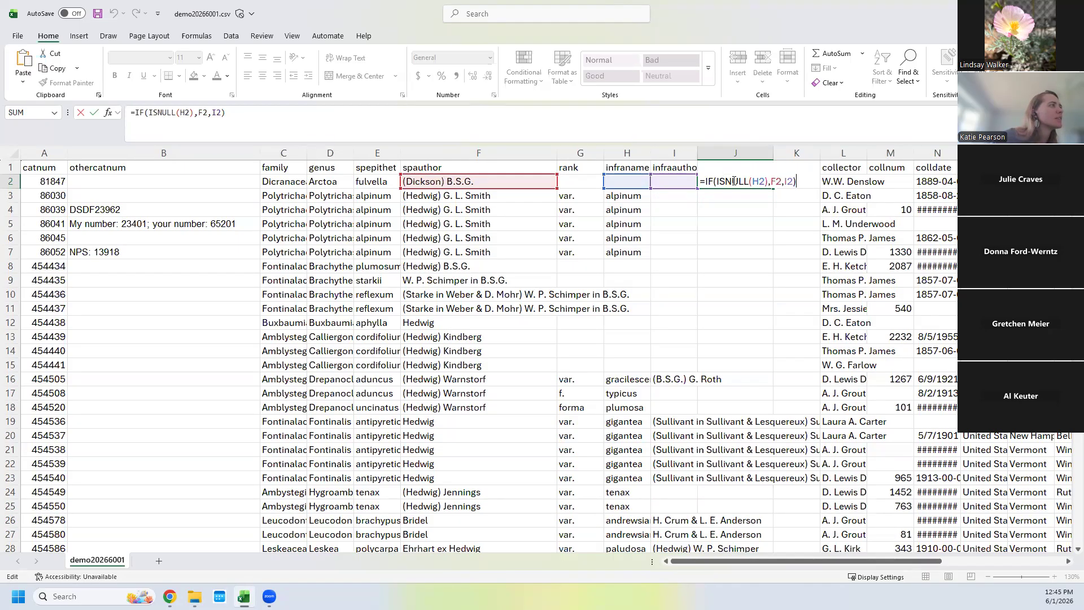
{"action": "key", "text": "ctrl+Return"}
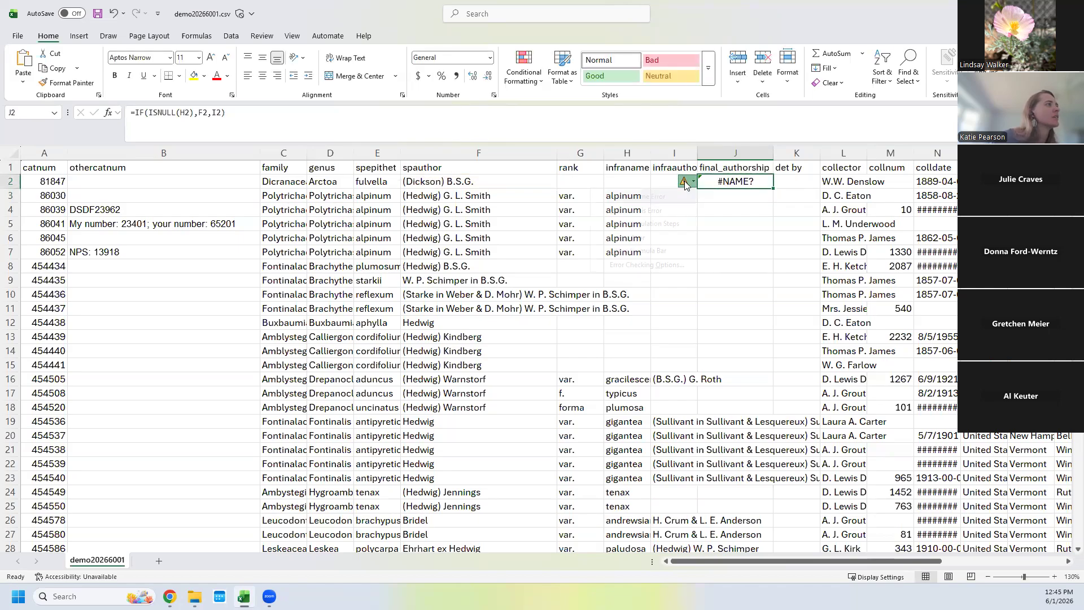
- Open the help for the formula error in J2, then close it
{"action": "left_click", "coordinate": [685, 181]}
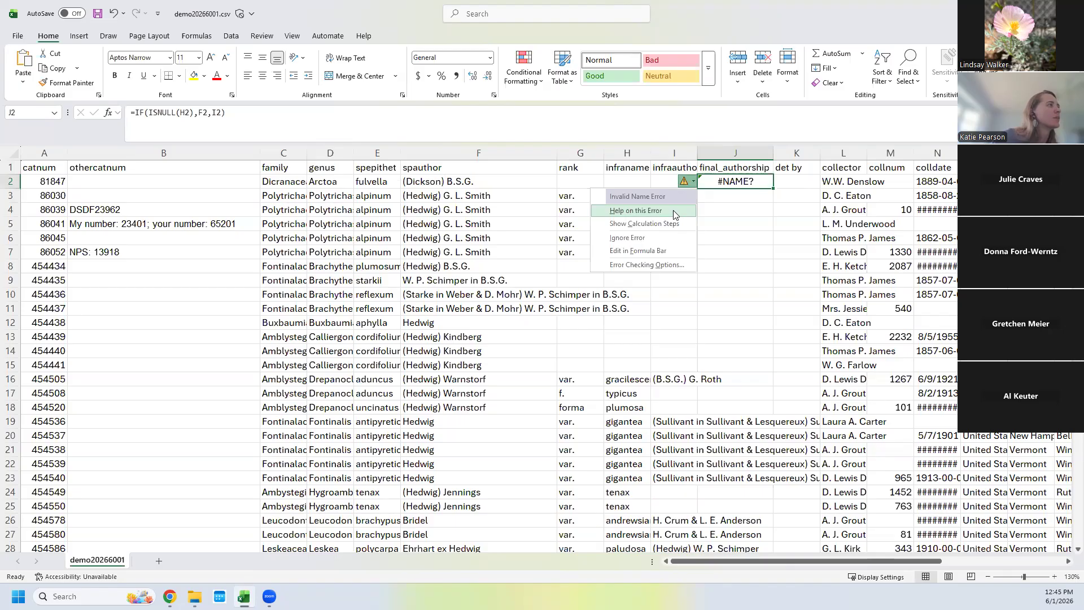
{"action": "left_click", "coordinate": [673, 210]}
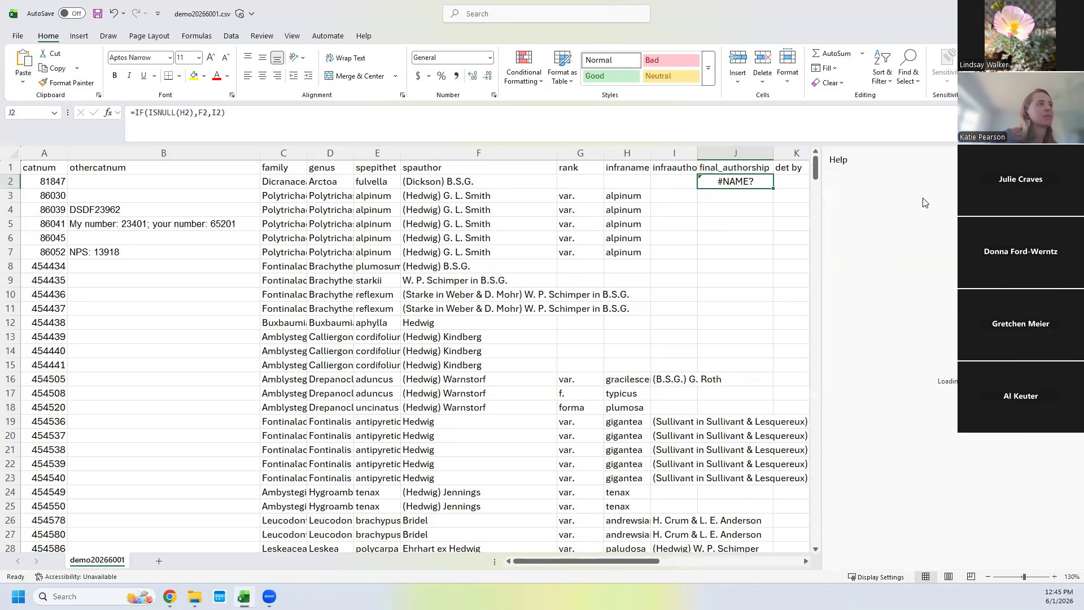
{"action": "left_click", "coordinate": [1067, 160]}
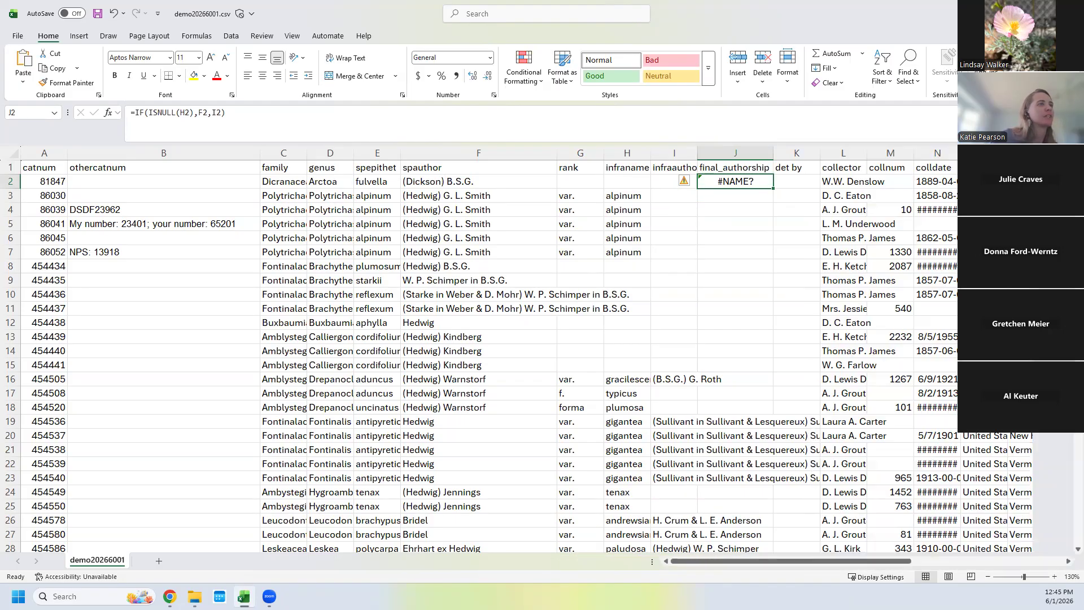
- Replace ISNULL with ISBLANK in J2 so the formula reads =IF(ISBLANK(H2),F2,I2)
{"action": "left_click", "coordinate": [173, 112]}
{"action": "key", "text": "BackSpace"}
{"action": "key", "text": "BackSpace"}
{"action": "key", "text": "BackSpace"}
{"action": "key", "text": "BackSpace"}
{"action": "type", "text": "BLANK"}
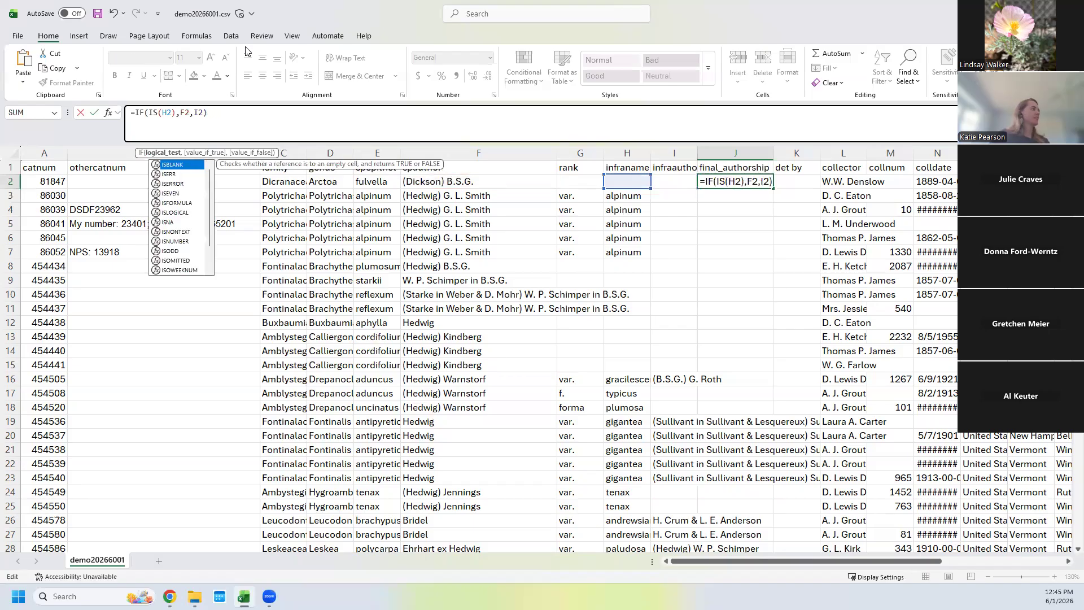
{"action": "key", "text": "Return"}
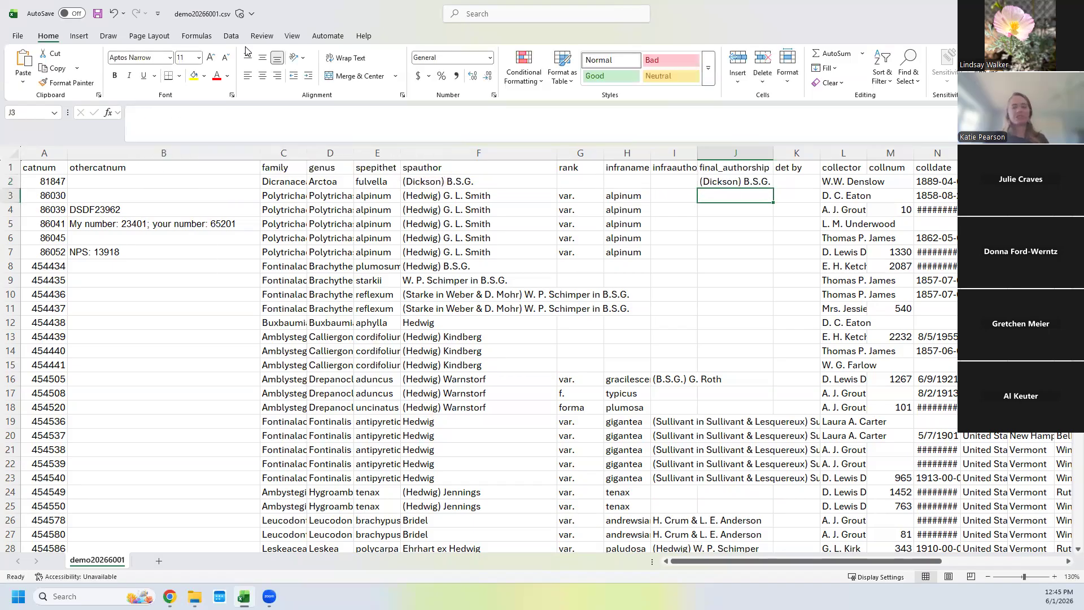
- Examine each part of the J2 formula: the ISBLANK test on infraname, then the spauthor and infraauthor return values
{"action": "left_click", "coordinate": [731, 180]}
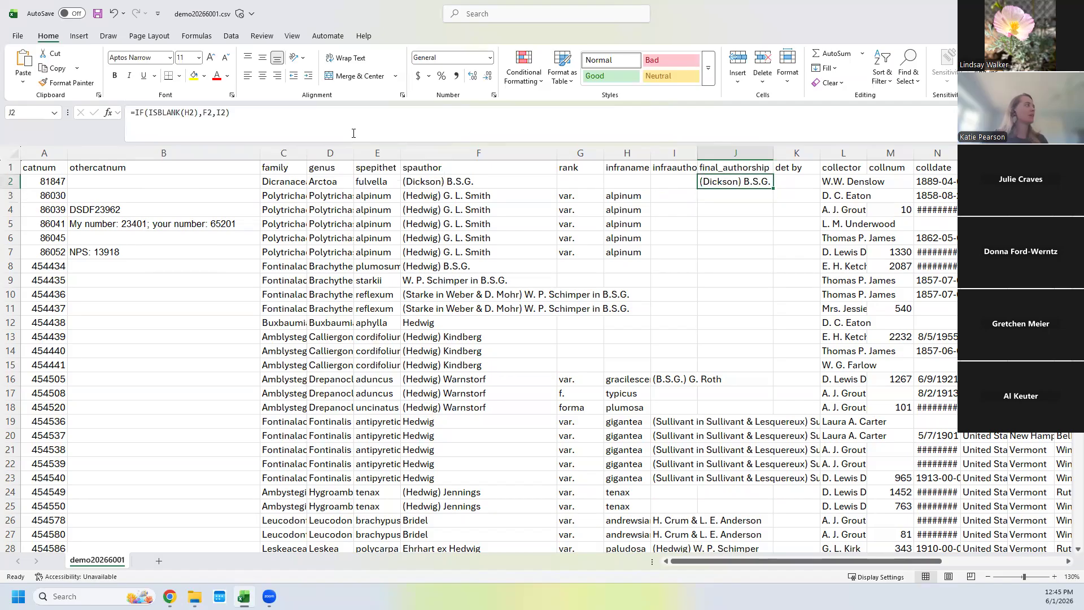
{"action": "triple_click", "coordinate": [354, 136]}
{"action": "key", "text": "alt+Tab"}
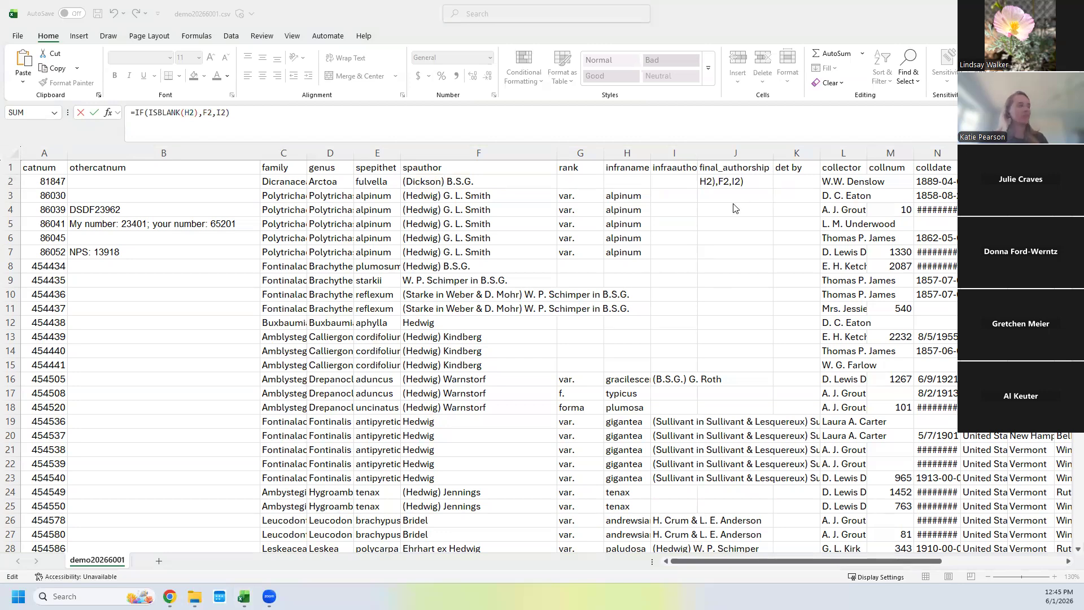
{"action": "key", "text": "alt+Tab"}
{"action": "key", "text": "Return"}
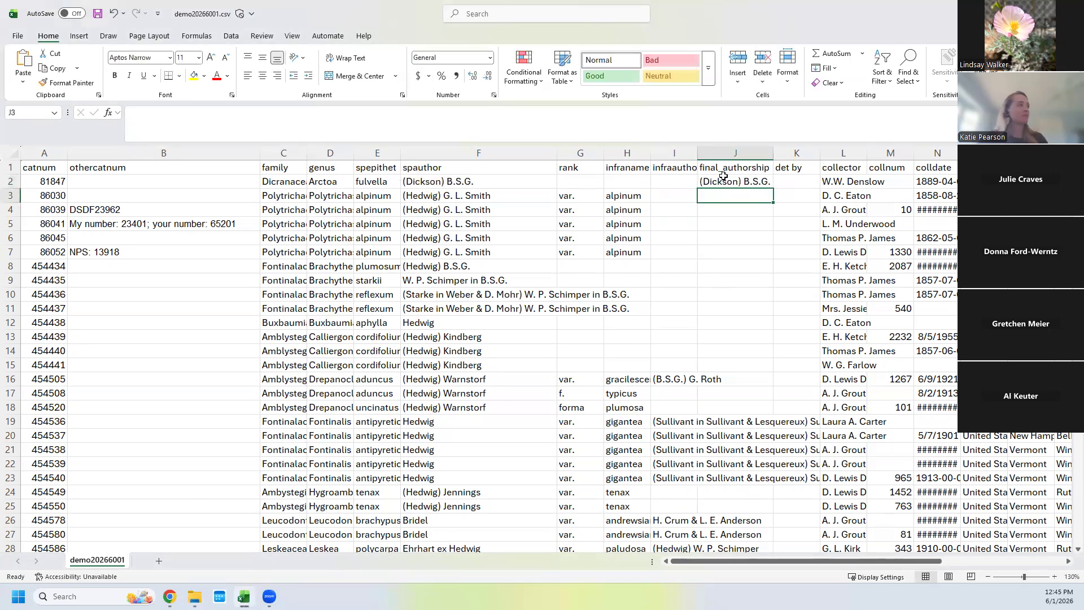
{"action": "left_click", "coordinate": [724, 181]}
{"action": "left_click_drag", "start_coordinate": [149, 113], "coordinate": [199, 116]}
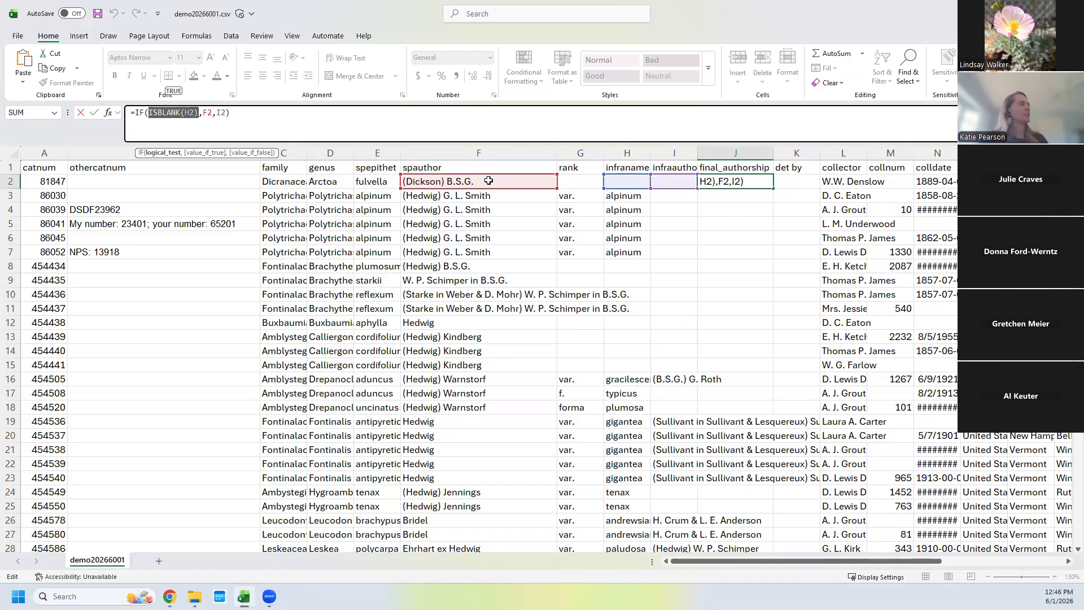
{"action": "left_click", "coordinate": [226, 115]}
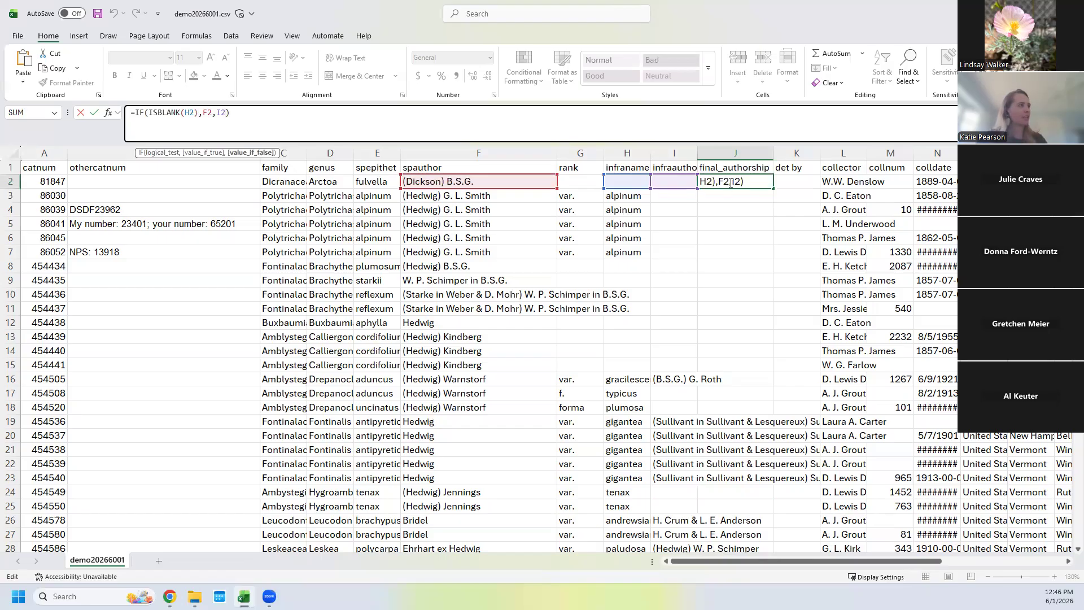
{"action": "left_click", "coordinate": [141, 113]}
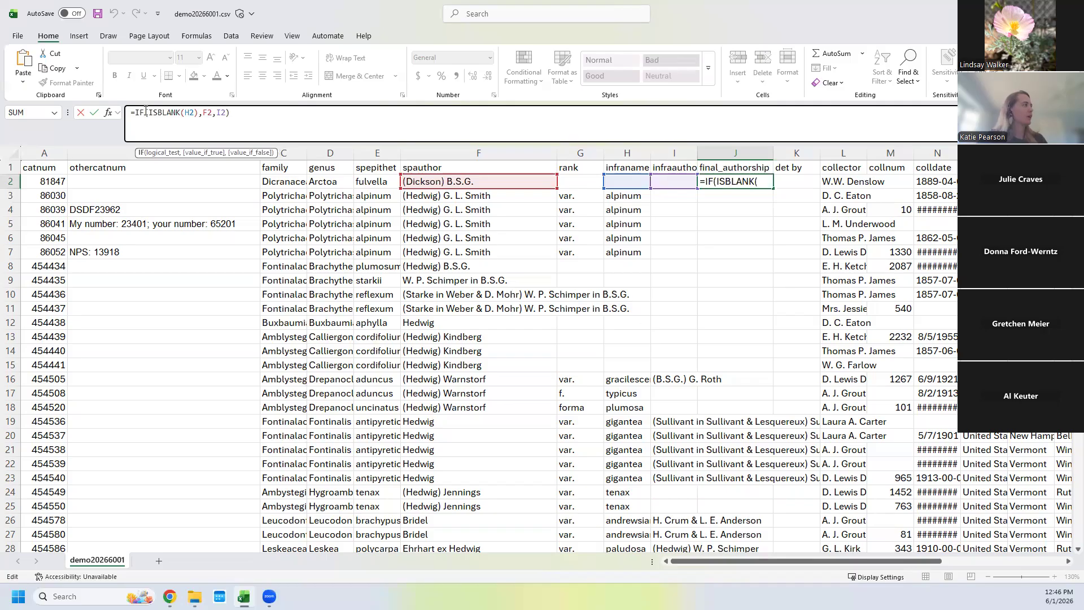
{"action": "left_click", "coordinate": [203, 113]}
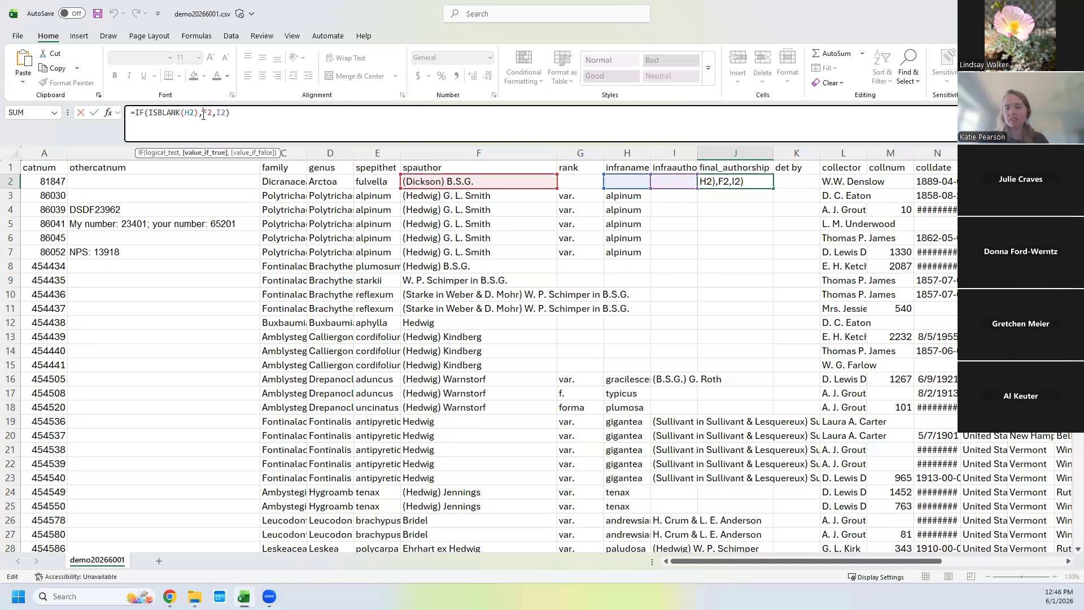
{"action": "key", "text": "Return"}
- Fill the J2 formula down the whole final_authorship column and check the filled rows
{"action": "left_click", "coordinate": [738, 181]}
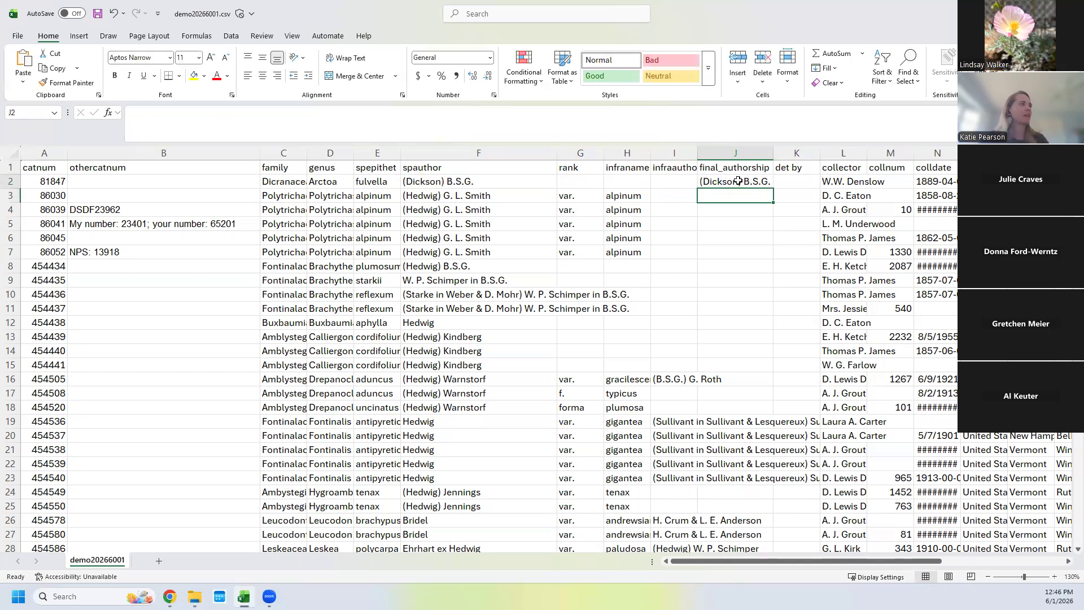
{"action": "double_click", "coordinate": [777, 187]}
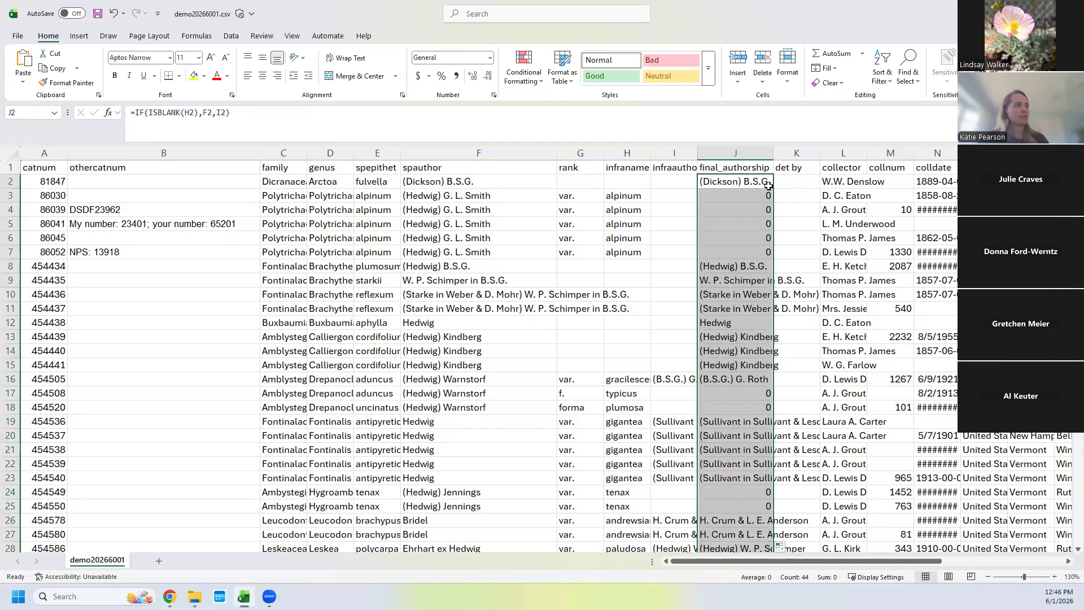
{"action": "scroll", "coordinate": [760, 363], "scroll_direction": "down", "scroll_amount": 8}
{"action": "scroll", "coordinate": [756, 285], "scroll_direction": "up", "scroll_amount": 8}
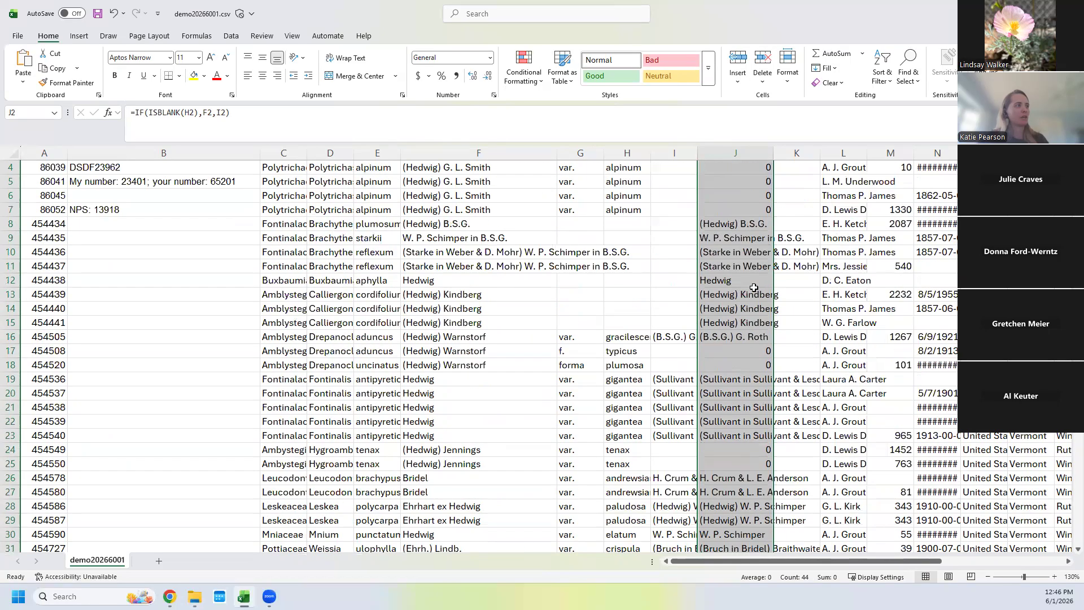
- Clear the zero results from the final_authorship column, including J3:J7, J17:J18, J24:J25 and single cells farther down
{"action": "left_click", "coordinate": [765, 193]}
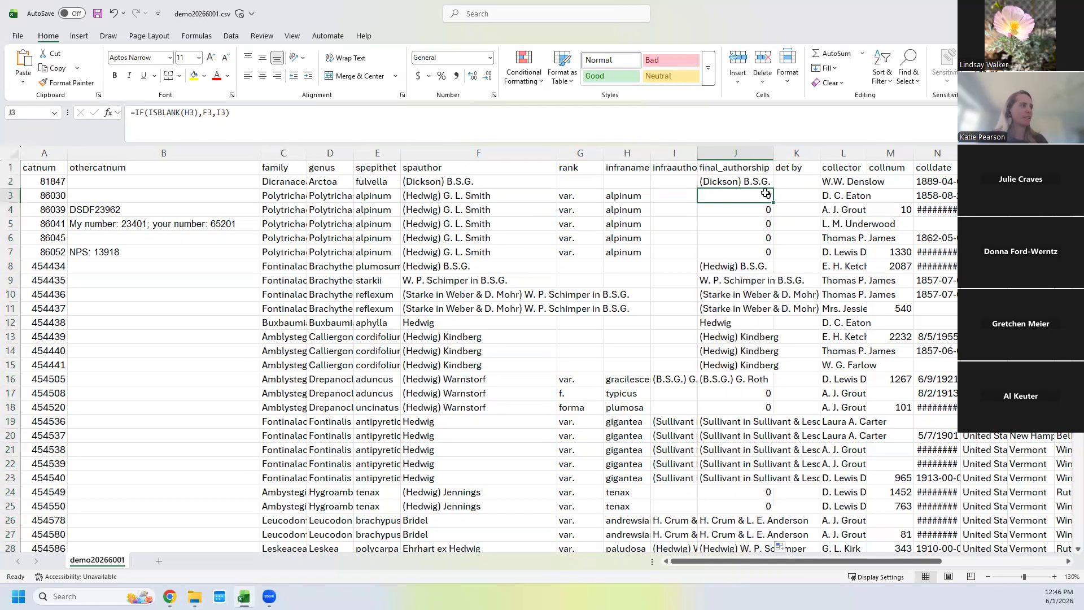
{"action": "left_click_drag", "start_coordinate": [769, 217], "coordinate": [768, 252]}
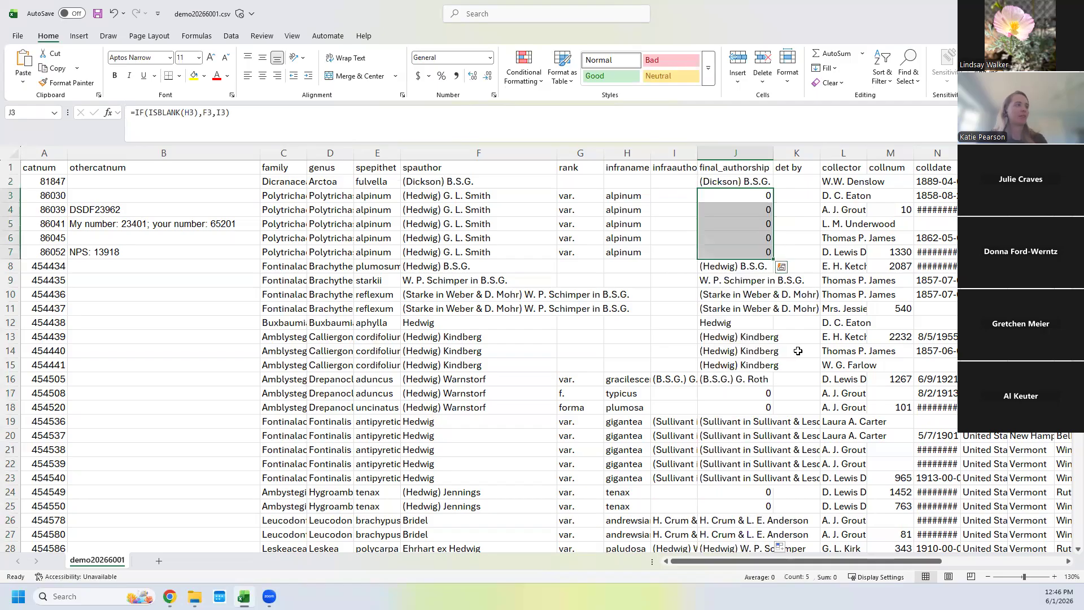
{"action": "key", "text": "Delete"}
{"action": "left_click_drag", "start_coordinate": [756, 393], "coordinate": [757, 406]}
{"action": "key", "text": "Delete"}
{"action": "left_click_drag", "start_coordinate": [766, 492], "coordinate": [767, 506]}
{"action": "key", "text": "Delete"}
{"action": "scroll", "coordinate": [778, 400], "scroll_direction": "down", "scroll_amount": 5}
{"action": "left_click", "coordinate": [749, 392]}
{"action": "key", "text": "Delete"}
{"action": "left_click", "coordinate": [762, 435]}
{"action": "key", "text": "Delete"}
{"action": "scroll", "coordinate": [804, 409], "scroll_direction": "down", "scroll_amount": 4}
{"action": "left_click", "coordinate": [762, 403]}
{"action": "scroll", "coordinate": [754, 380], "scroll_direction": "up", "scroll_amount": 8}
{"action": "scroll", "coordinate": [754, 380], "scroll_direction": "up", "scroll_amount": 1}
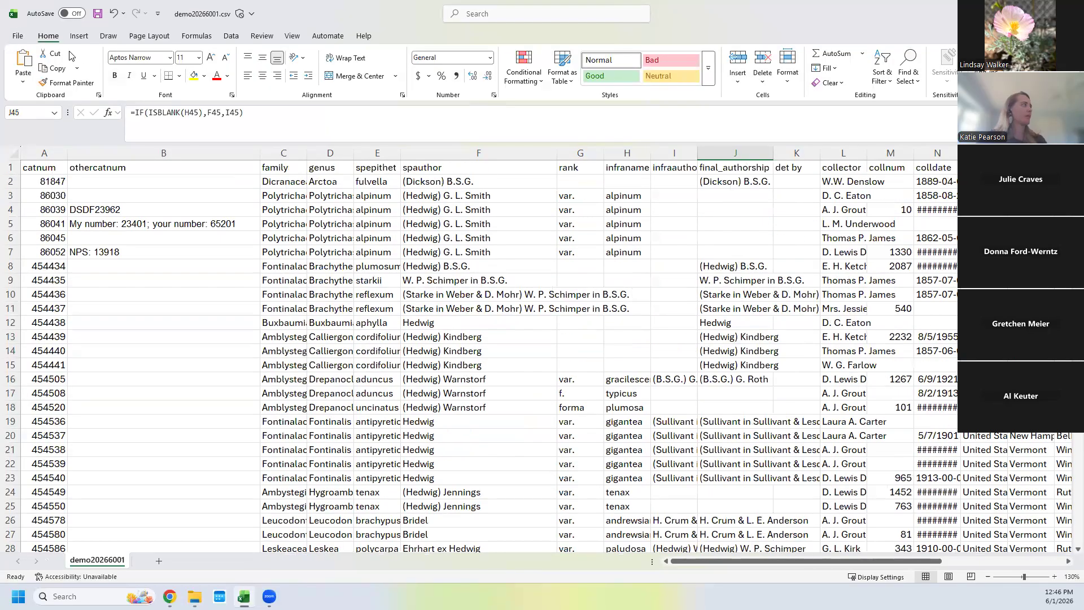
- Save the edited demo20266001.csv file and select the final_authorship column
{"action": "left_click", "coordinate": [17, 36]}
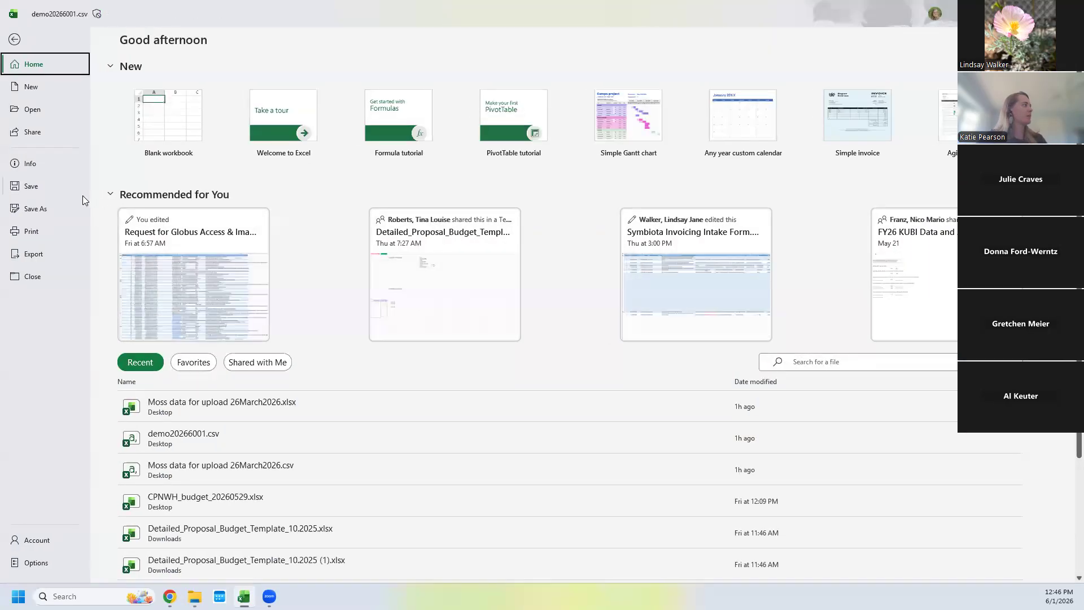
{"action": "left_click", "coordinate": [38, 188]}
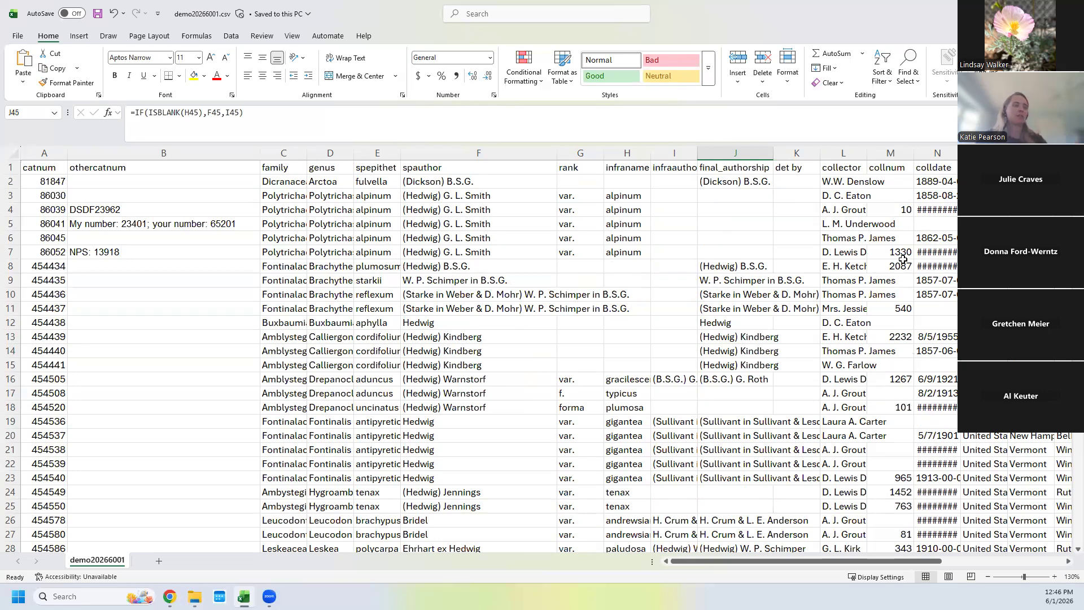
{"action": "left_click", "coordinate": [736, 151]}
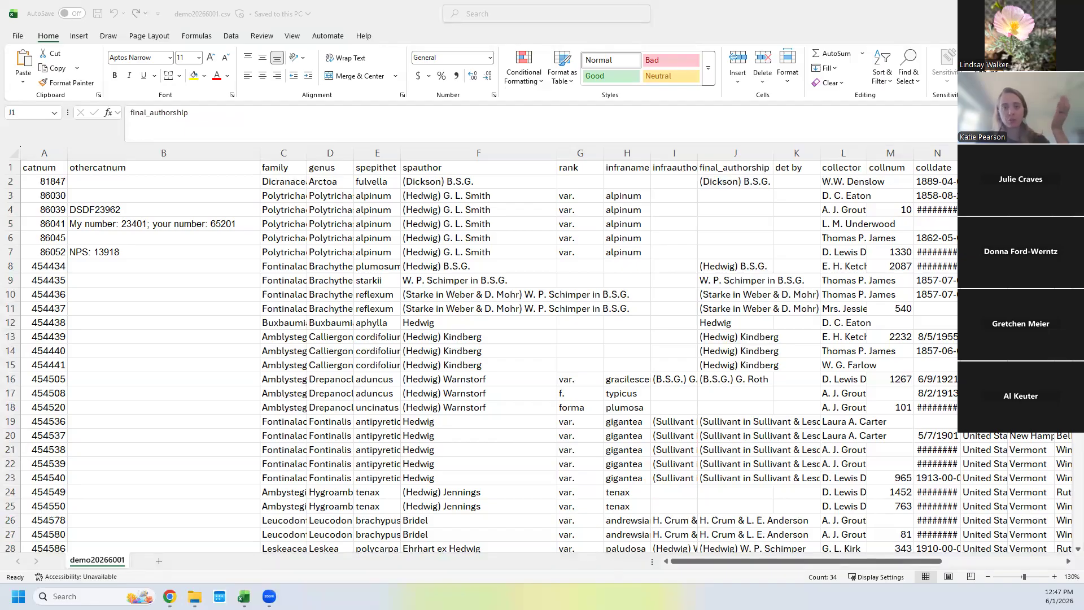
{"action": "left_click", "coordinate": [603, 185]}
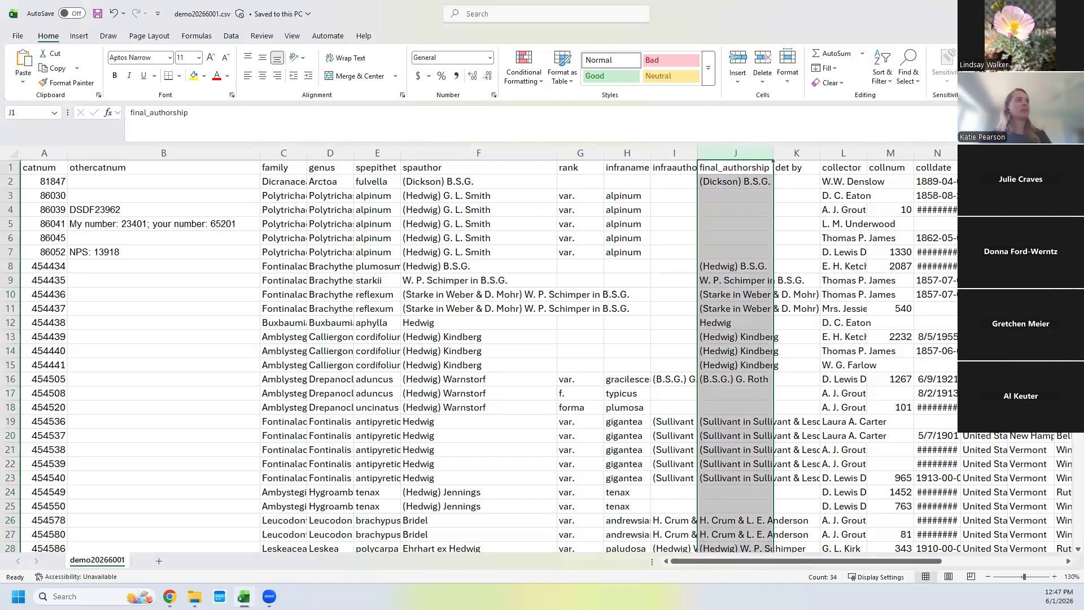
- Switch to the Symbiota Specimen Uploader page and review the source-to-target field mappings and upload options
{"action": "left_click", "coordinate": [1015, 12]}
{"action": "scroll", "coordinate": [705, 340], "scroll_direction": "up", "scroll_amount": 3}
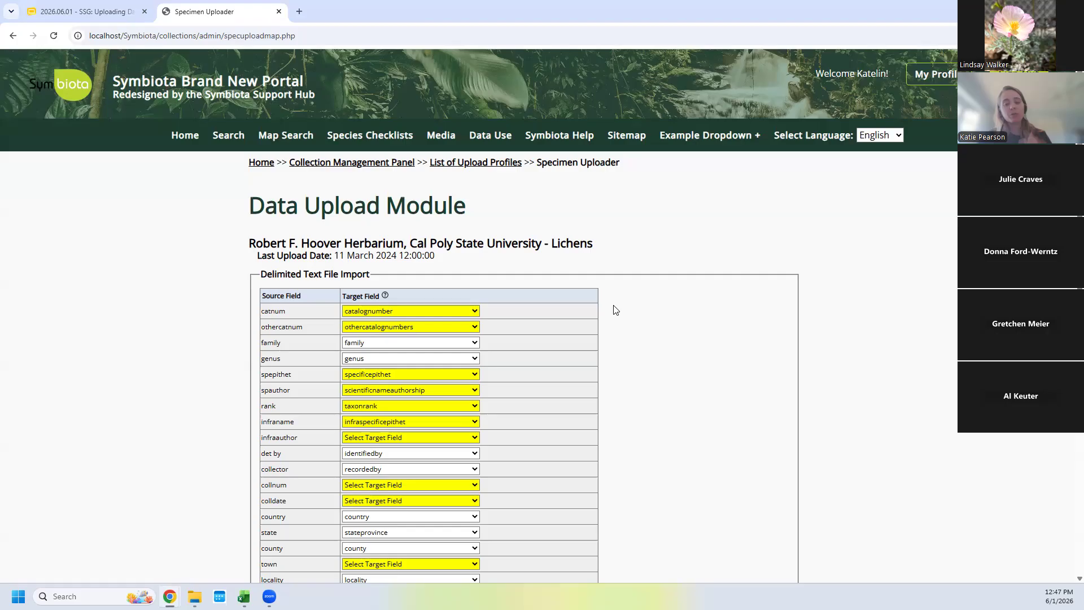
{"action": "scroll", "coordinate": [676, 341], "scroll_direction": "down", "scroll_amount": 7}
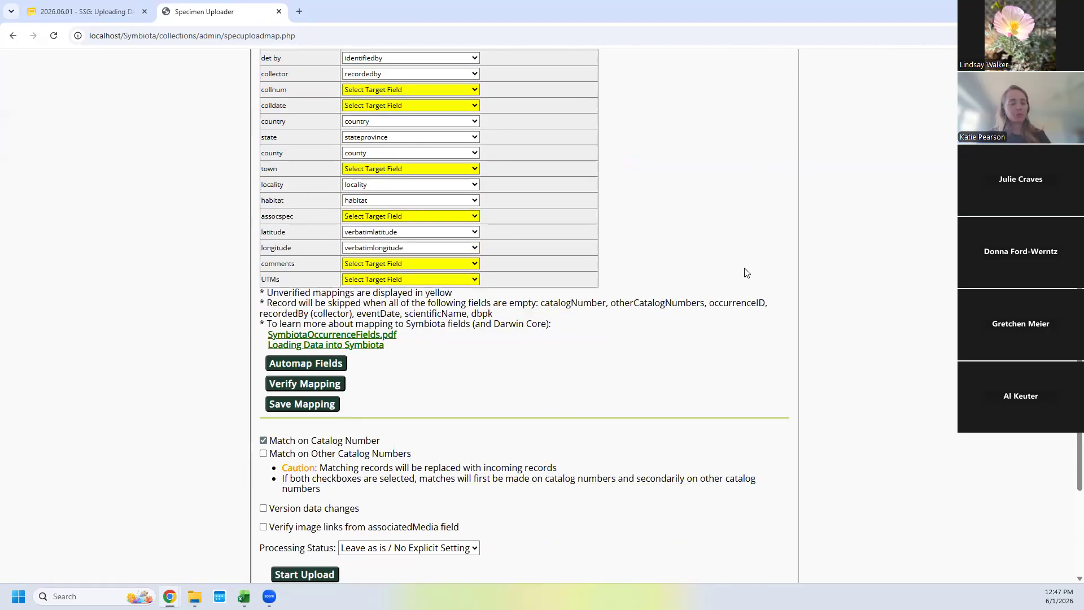
{"action": "scroll", "coordinate": [746, 277], "scroll_direction": "up", "scroll_amount": 5}
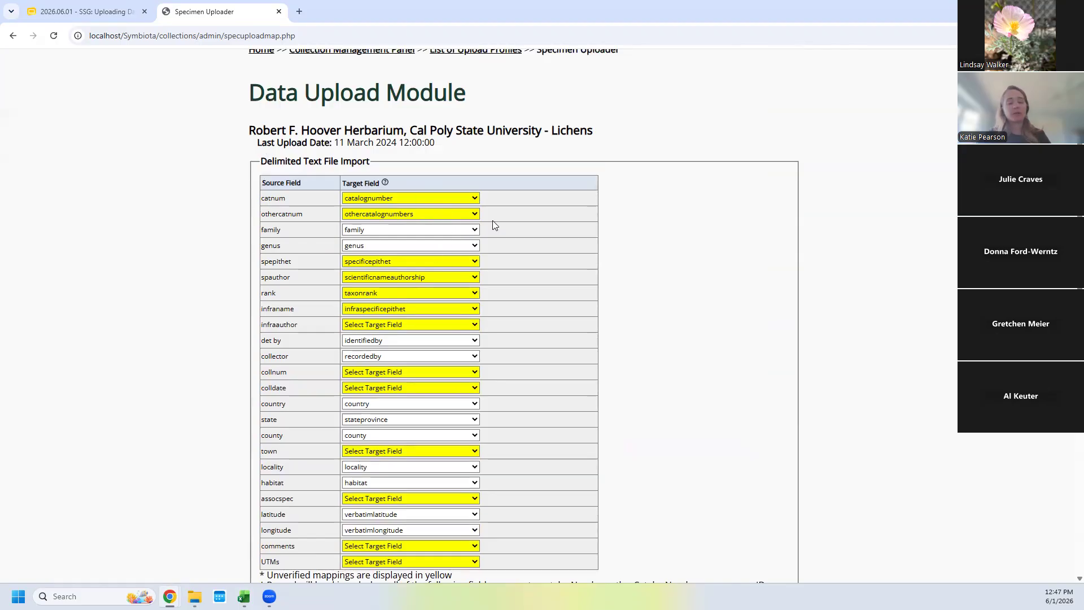
{"action": "scroll", "coordinate": [497, 221], "scroll_direction": "down", "scroll_amount": 6}
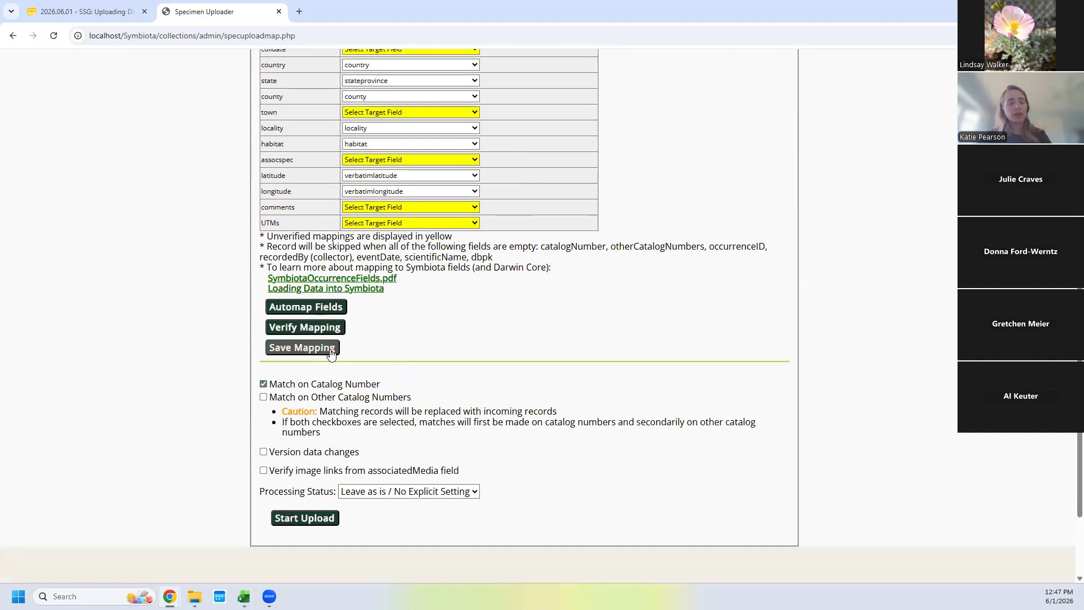
- Save the field mapping as a new upload profile titled with the presenter's first name followed by "Demo 20260601"
{"action": "left_click", "coordinate": [287, 351]}
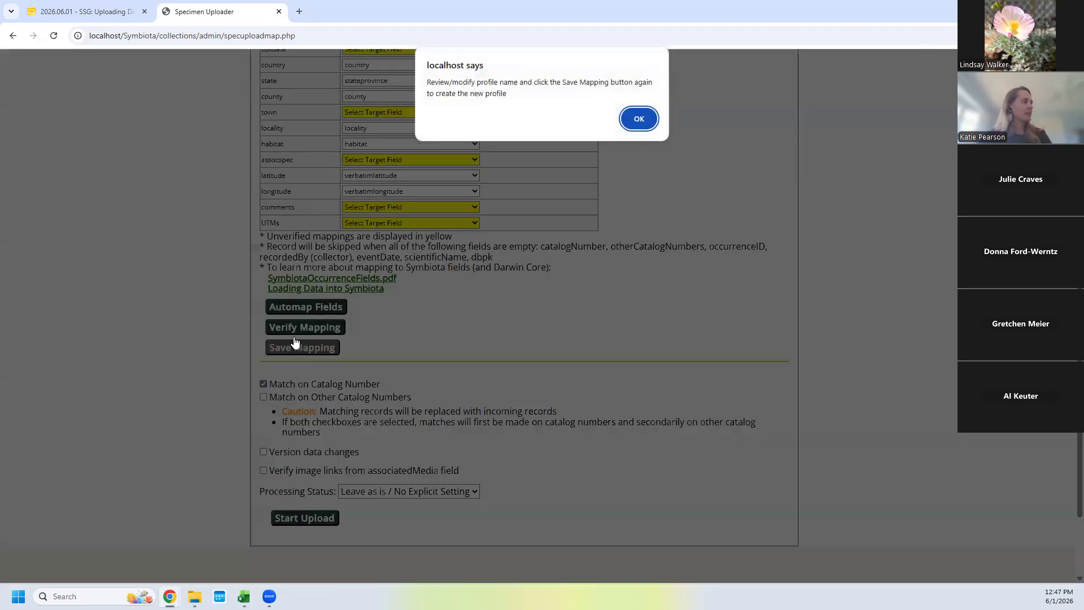
{"action": "left_click", "coordinate": [641, 116]}
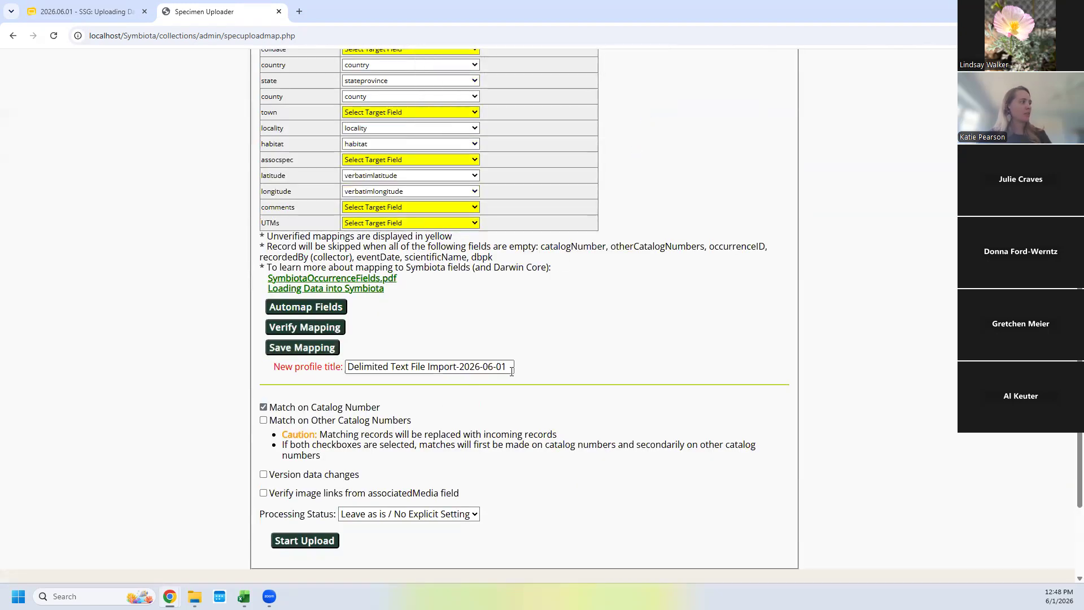
{"action": "left_click_drag", "start_coordinate": [349, 365], "coordinate": [523, 378]}
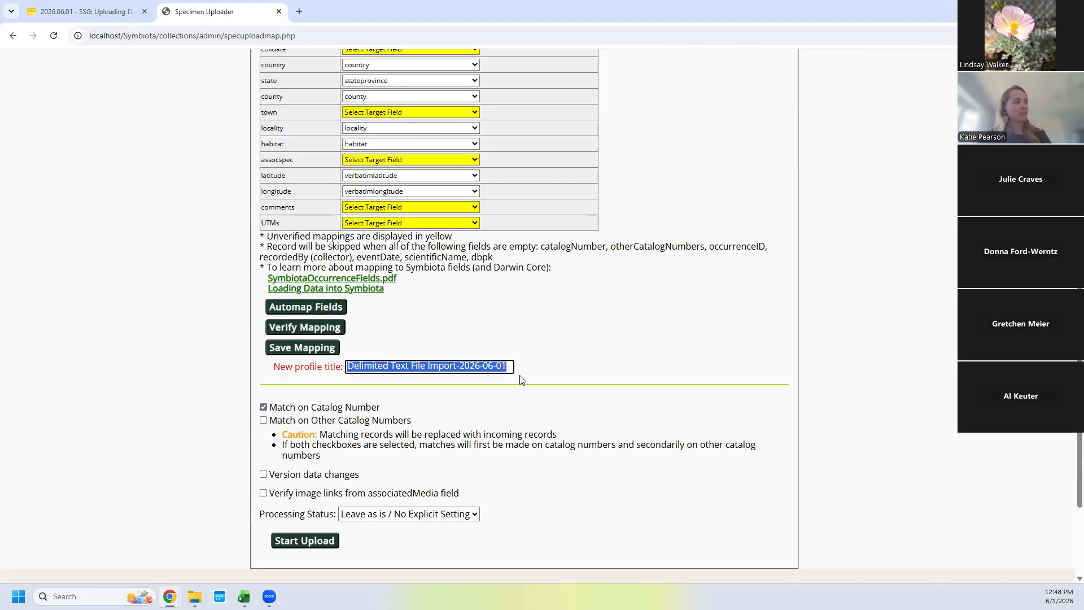
{"action": "triple_click", "coordinate": [447, 371]}
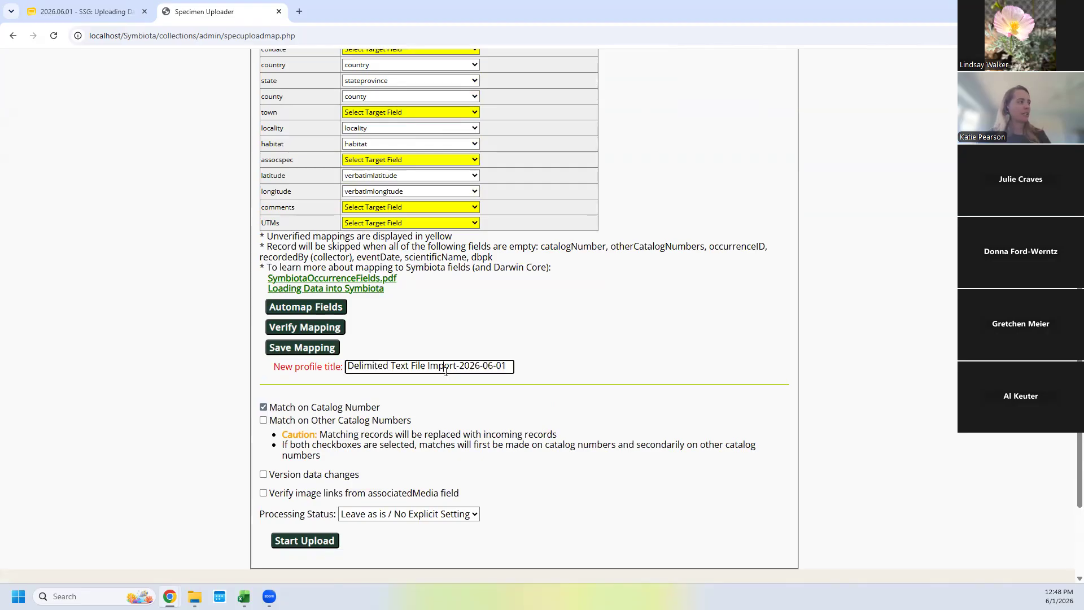
{"action": "type", "text": "Katie's De"}
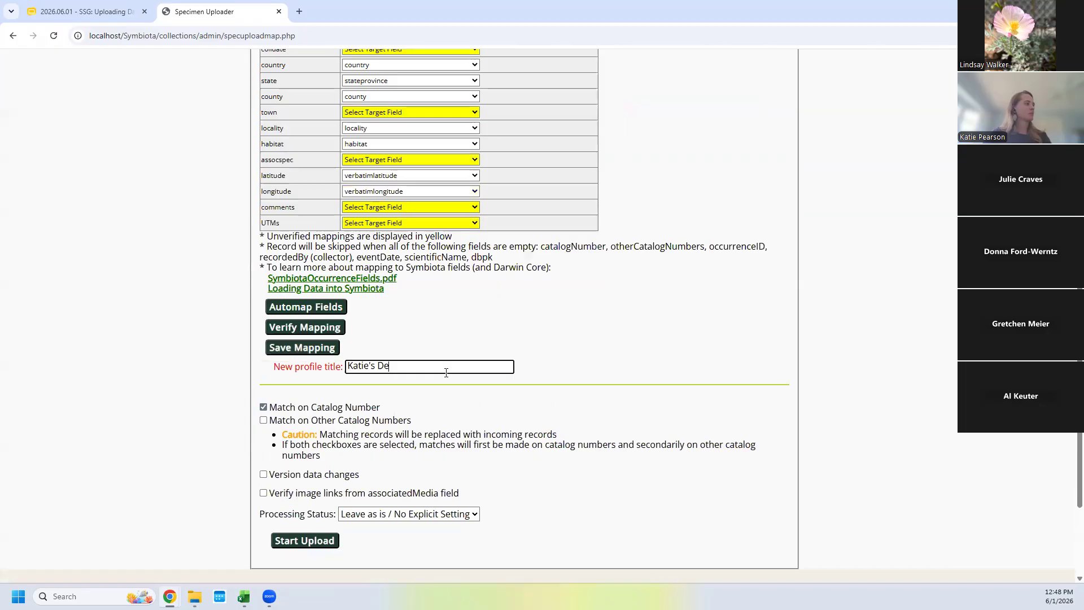
{"action": "type", "text": "mo 20260601"}
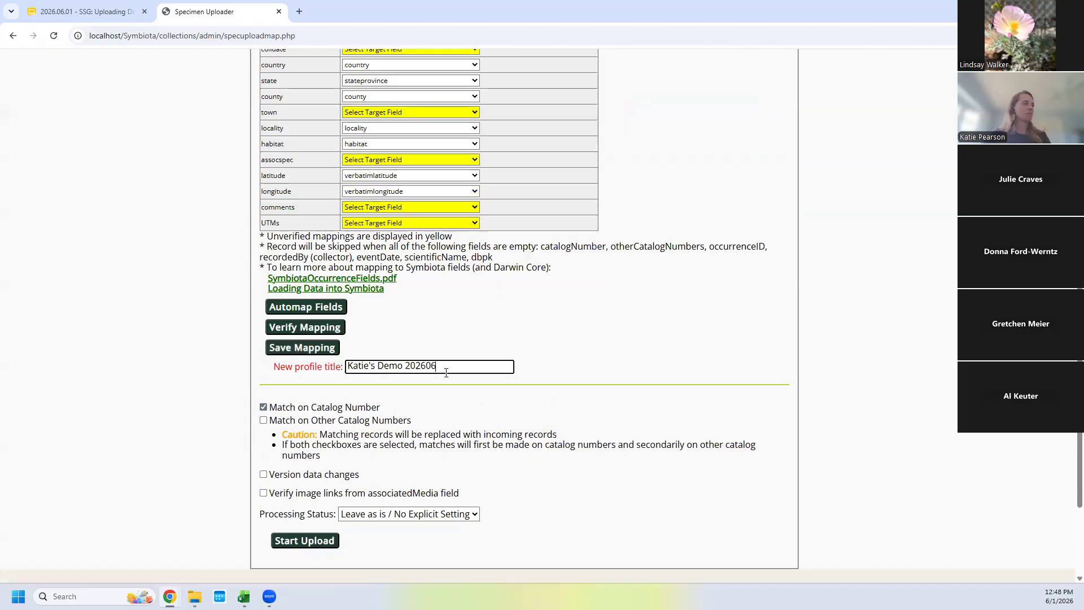
{"action": "left_click", "coordinate": [314, 353]}
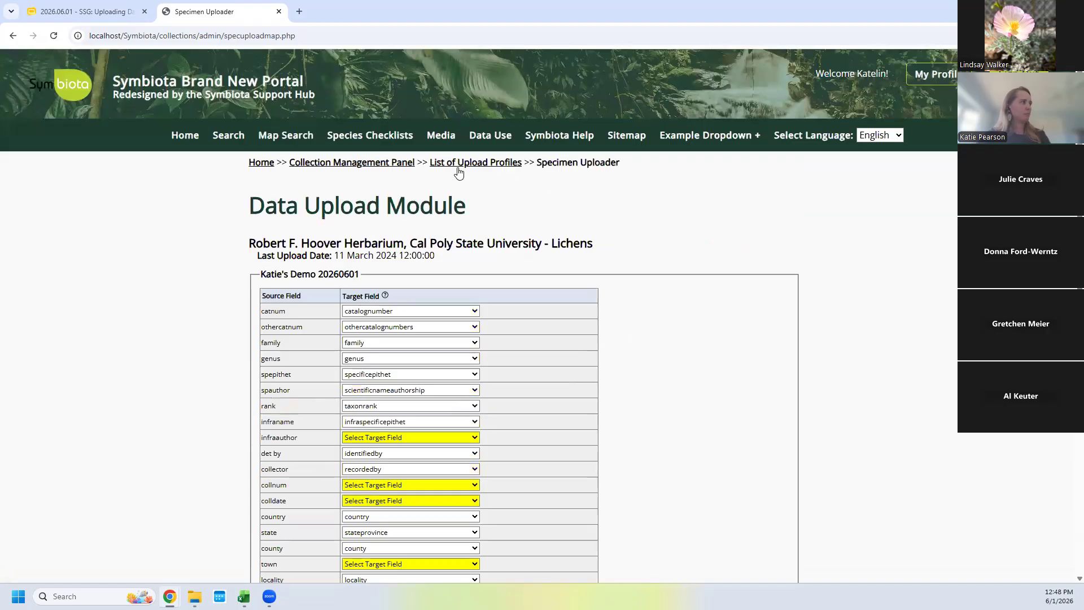
- Check the list of upload profiles, then return to the Collection Management Panel and expand the Import/Update Specimen Records options
{"action": "left_click", "coordinate": [445, 168]}
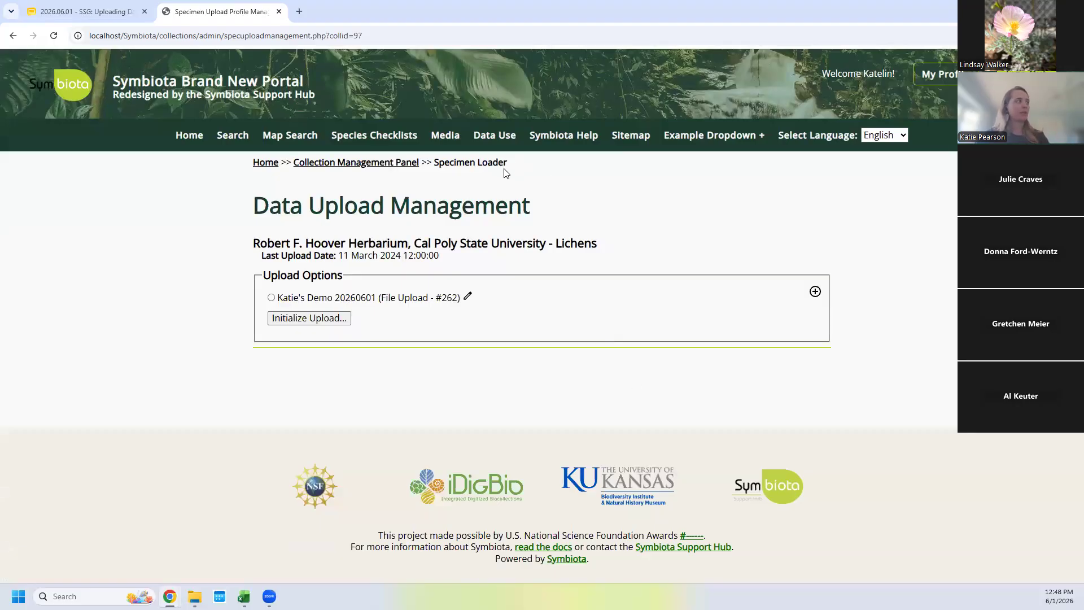
{"action": "left_click", "coordinate": [340, 167]}
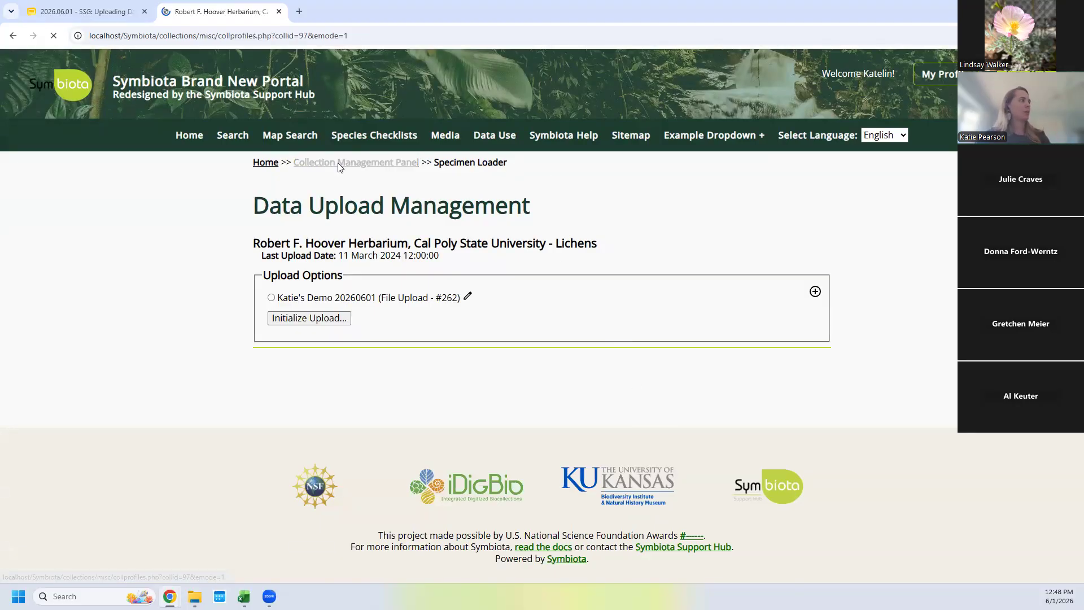
{"action": "scroll", "coordinate": [339, 313], "scroll_direction": "down", "scroll_amount": 4}
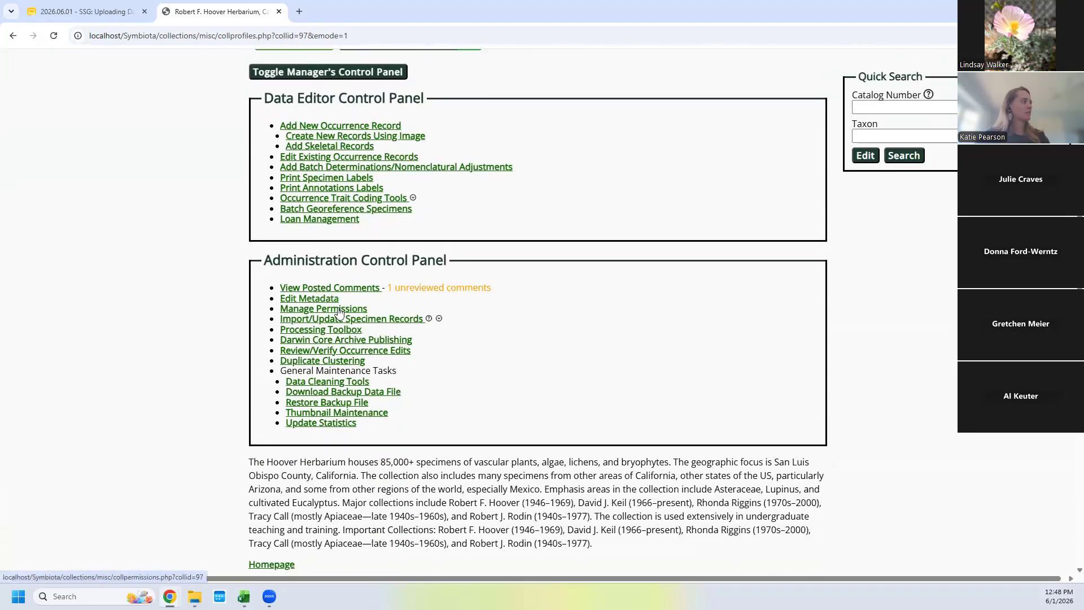
{"action": "left_click", "coordinate": [339, 319]}
{"action": "scroll", "coordinate": [396, 327], "scroll_direction": "down", "scroll_amount": 1}
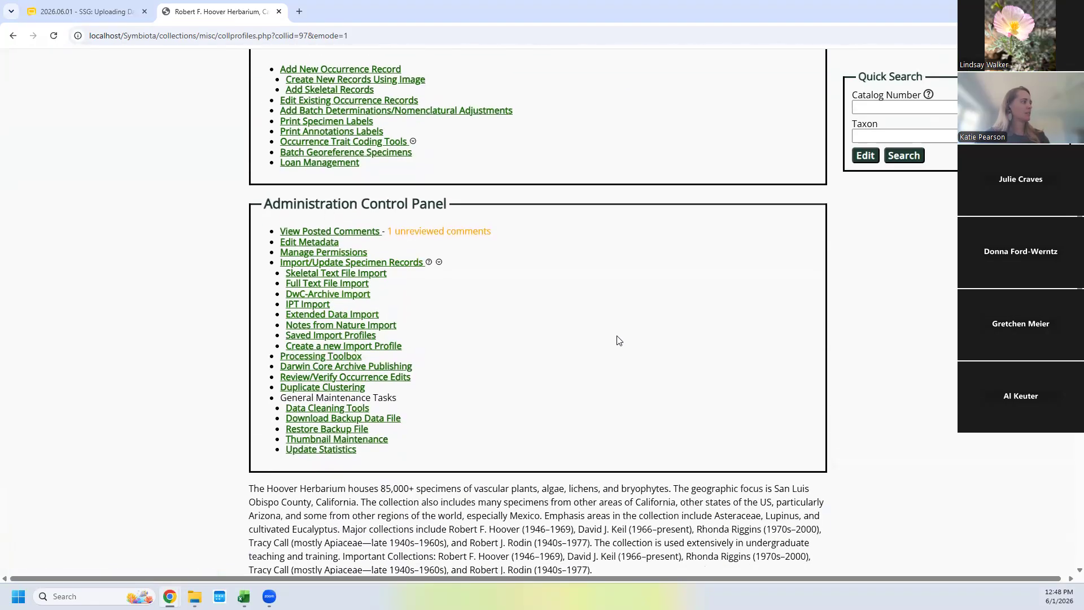
{"action": "scroll", "coordinate": [619, 340], "scroll_direction": "down", "scroll_amount": 1}
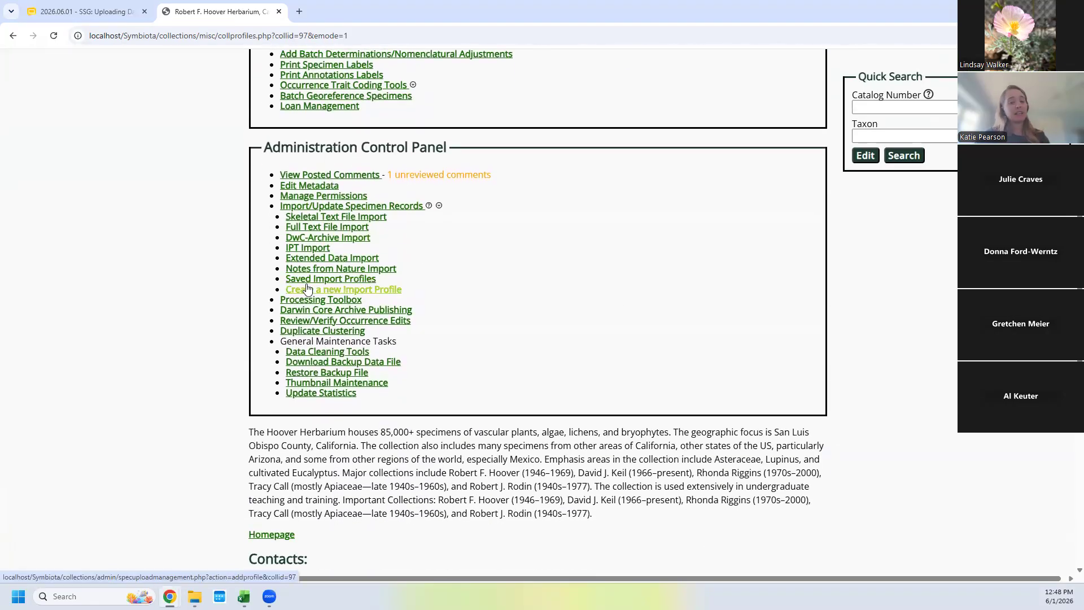
- Open the saved import profiles and initialize an upload with the Demo 20260601 profile
{"action": "key", "text": "ctrl+plus"}
{"action": "key", "text": "ctrl+plus"}
{"action": "key", "text": "ctrl+plus"}
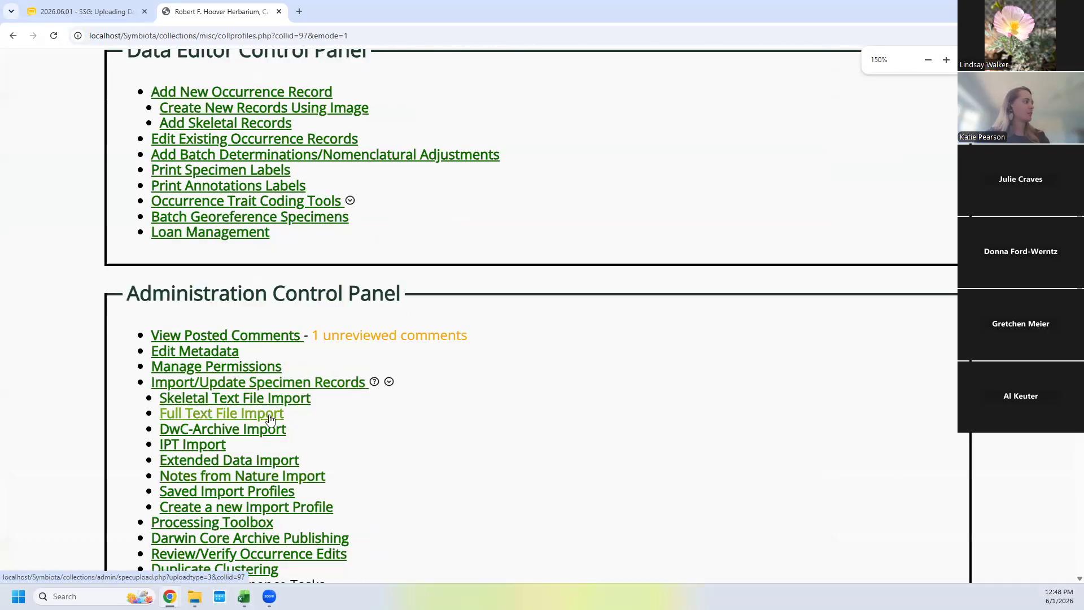
{"action": "scroll", "coordinate": [270, 418], "scroll_direction": "down", "scroll_amount": 1}
{"action": "left_click", "coordinate": [196, 435]}
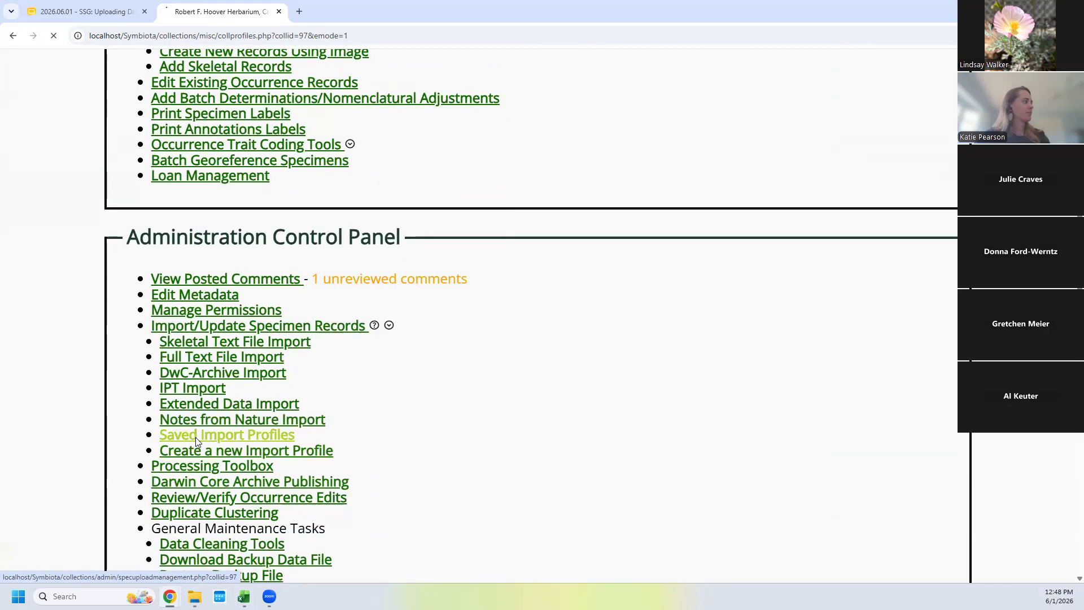
{"action": "scroll", "coordinate": [471, 452], "scroll_direction": "down", "scroll_amount": 1}
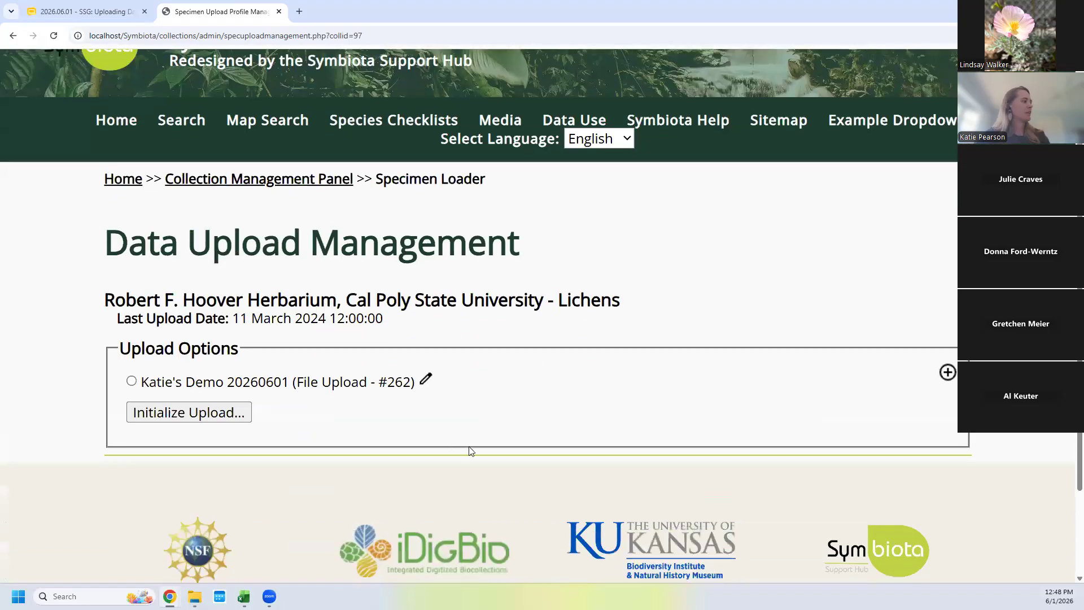
{"action": "left_click", "coordinate": [131, 381]}
{"action": "left_click", "coordinate": [141, 410]}
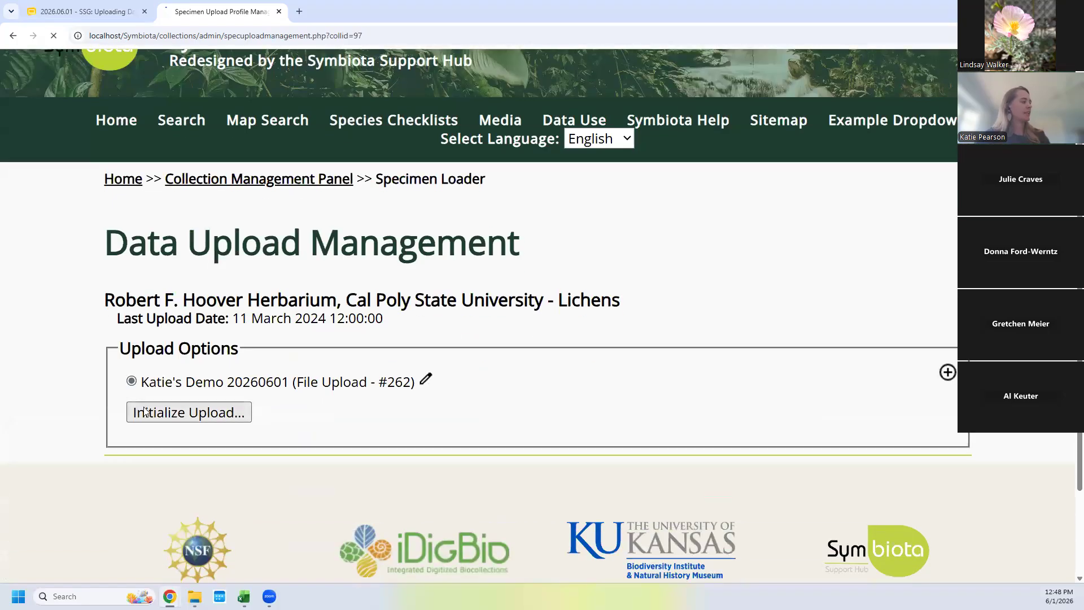
- Choose the edited specimen CSV file as the data source and analyze it
{"action": "scroll", "coordinate": [249, 411], "scroll_direction": "down", "scroll_amount": 1}
{"action": "scroll", "coordinate": [249, 411], "scroll_direction": "down", "scroll_amount": 1}
{"action": "mouse_move", "coordinate": [194, 596]}
{"action": "left_click", "coordinate": [199, 536]}
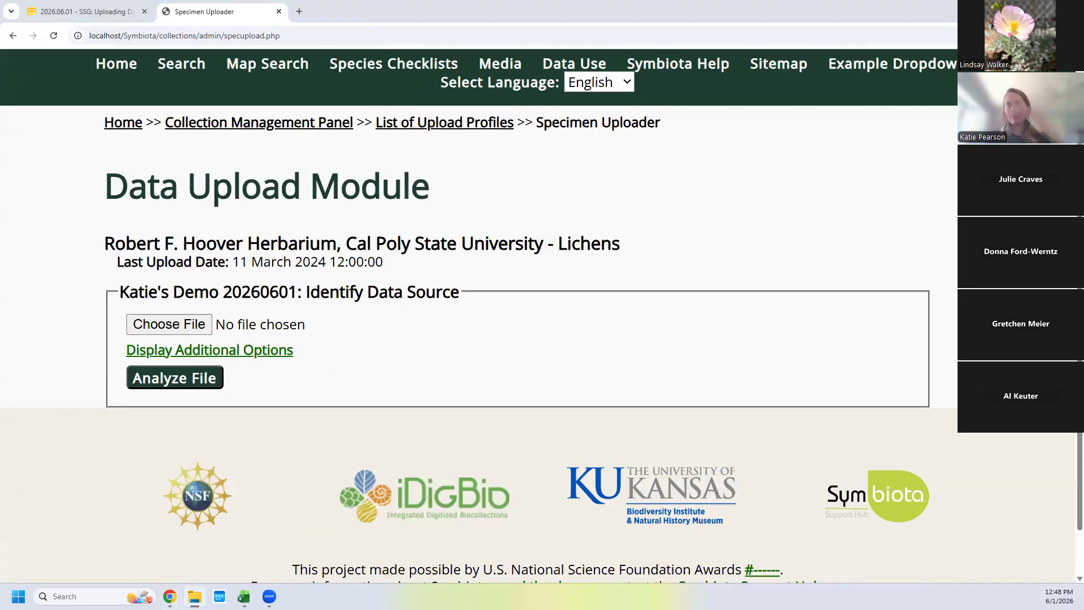
{"action": "left_click_drag", "start_coordinate": [730, 461], "coordinate": [198, 333]}
{"action": "left_click", "coordinate": [210, 378]}
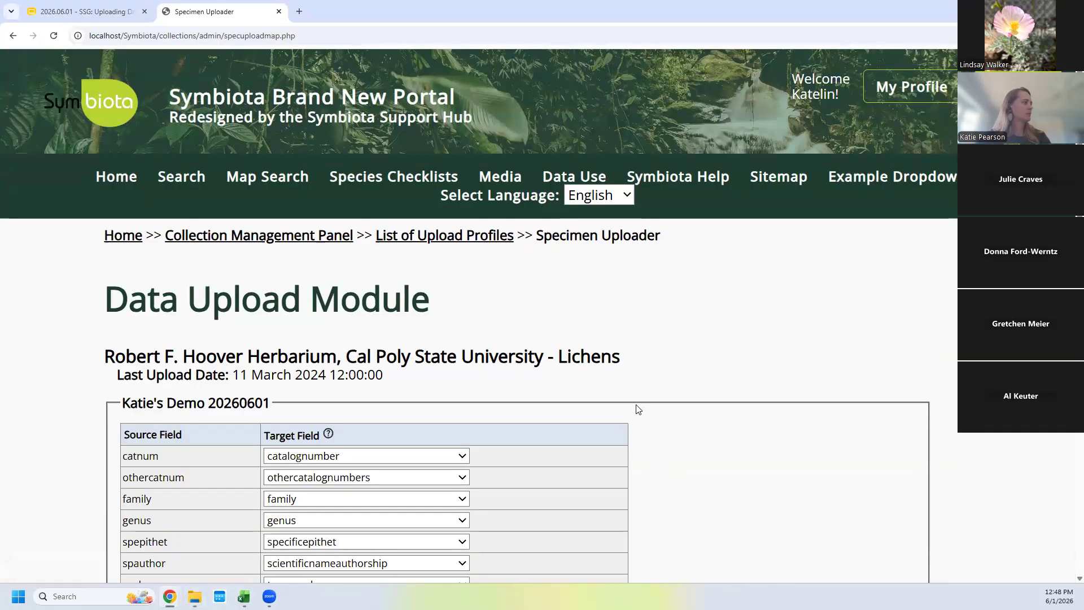
- Set the spauthor and infraauthor source fields to Leave Field Unmapped
{"action": "scroll", "coordinate": [638, 406], "scroll_direction": "down", "scroll_amount": 5}
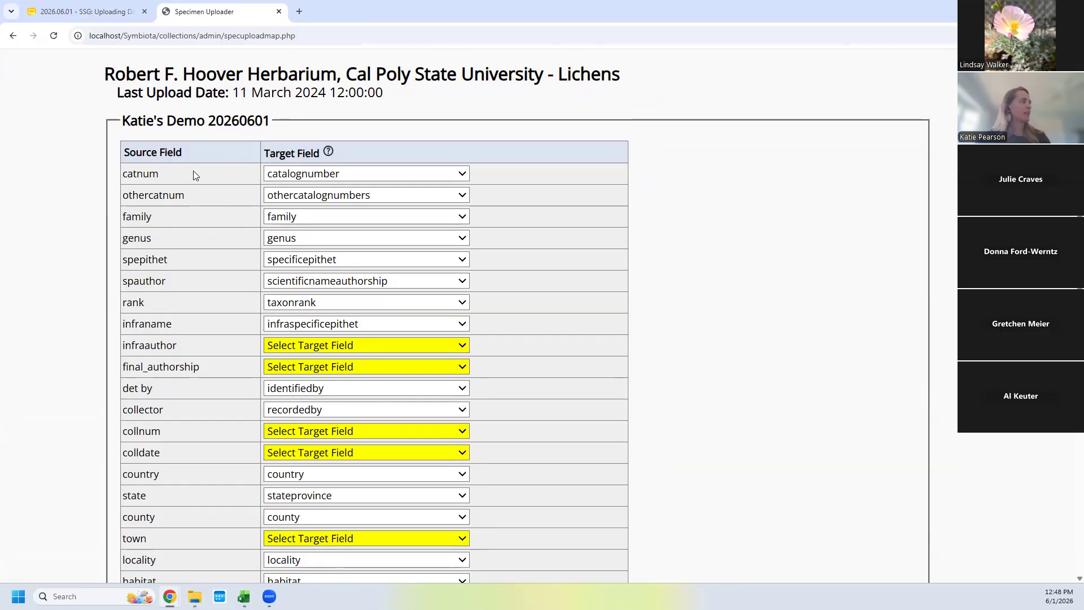
{"action": "scroll", "coordinate": [193, 174], "scroll_direction": "down", "scroll_amount": 1}
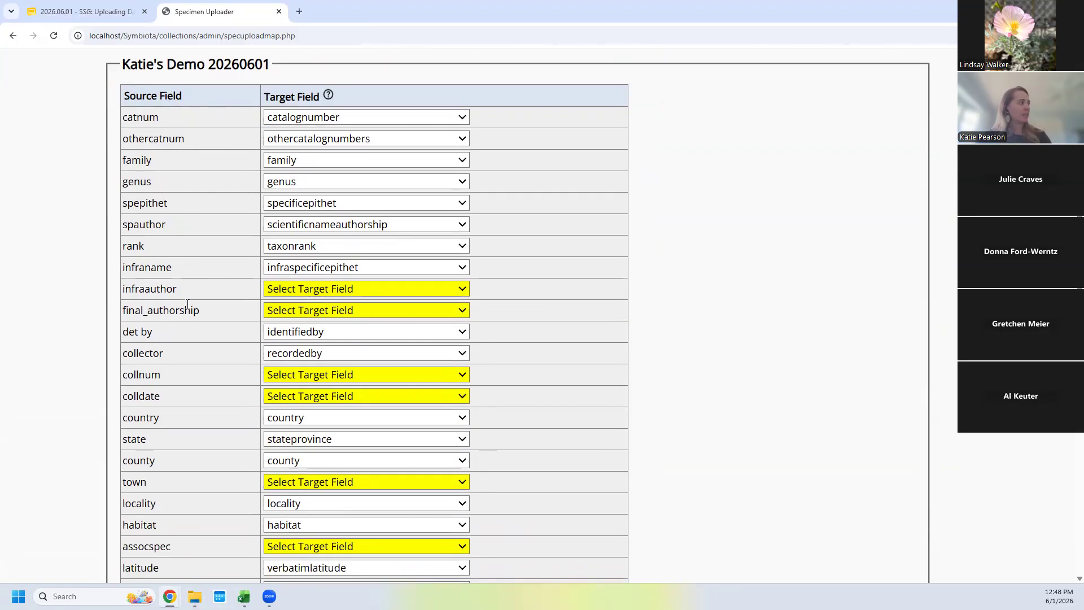
{"action": "double_click", "coordinate": [127, 315]}
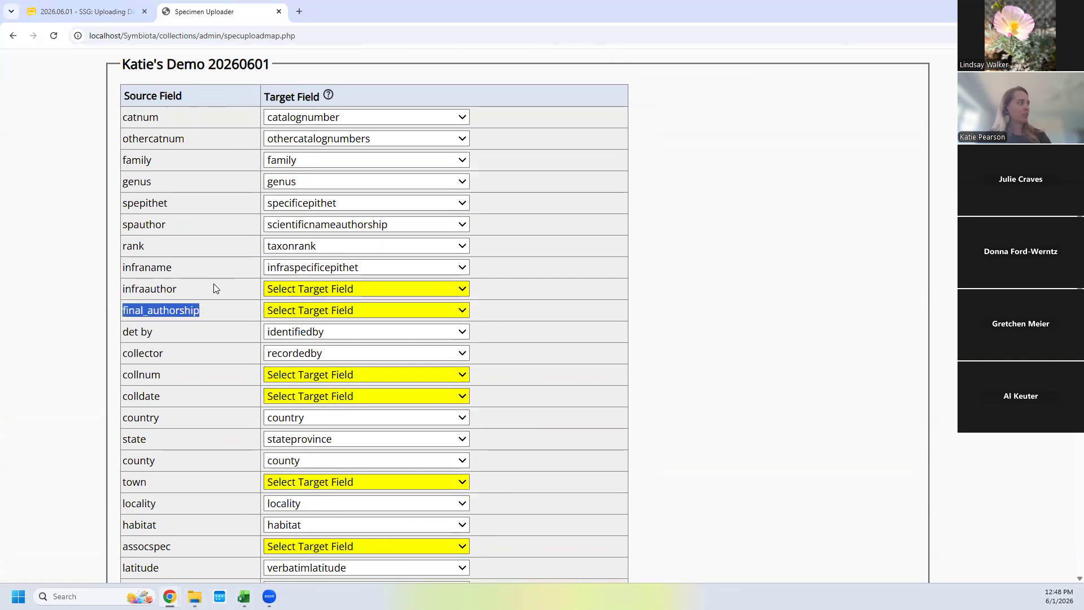
{"action": "left_click", "coordinate": [326, 226]}
{"action": "scroll", "coordinate": [457, 395], "scroll_direction": "up", "scroll_amount": 20}
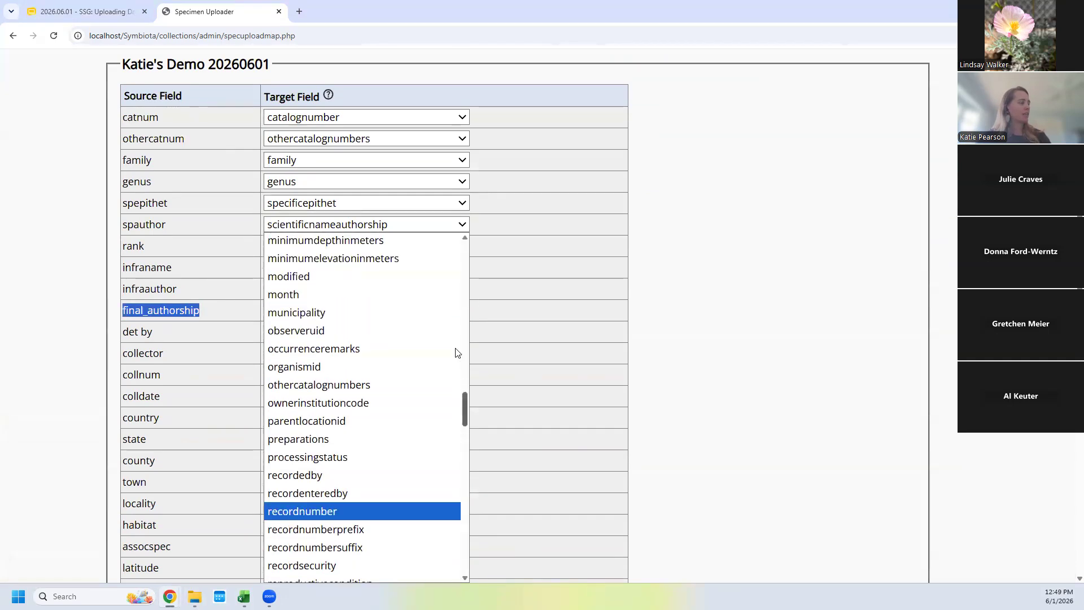
{"action": "left_click", "coordinate": [366, 265]}
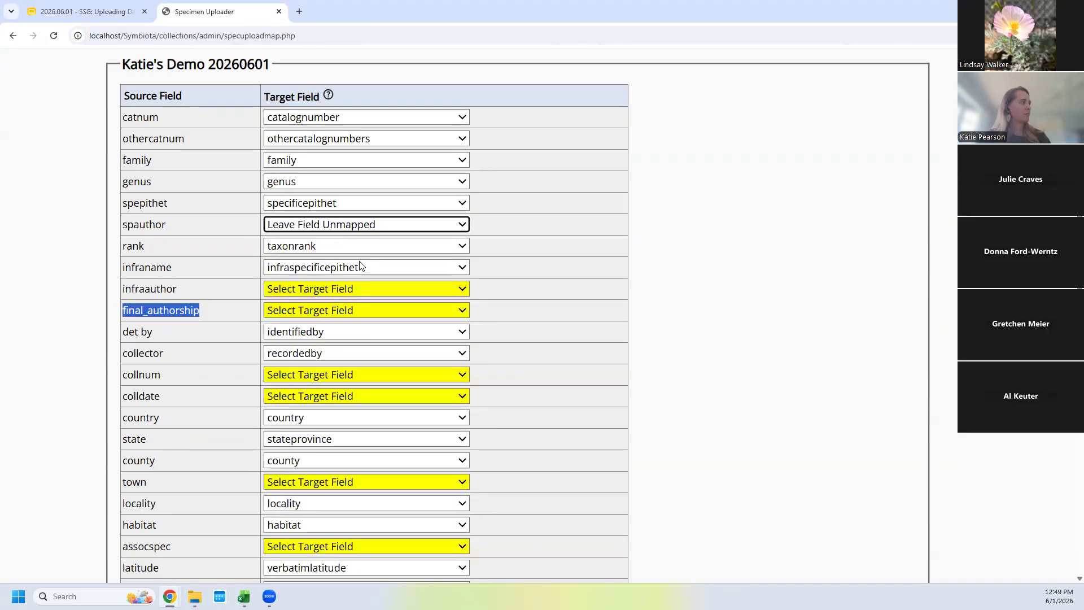
{"action": "left_click", "coordinate": [286, 289]}
{"action": "left_click", "coordinate": [320, 320]}
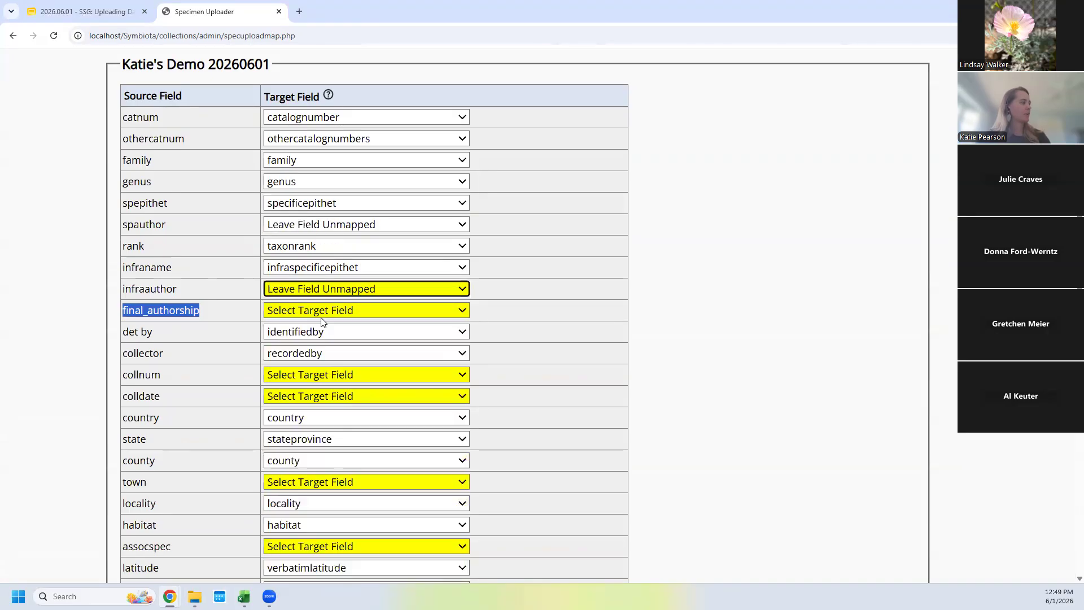
- Map the final_authorship source field to scientificnameauthorship
{"action": "left_click", "coordinate": [285, 310]}
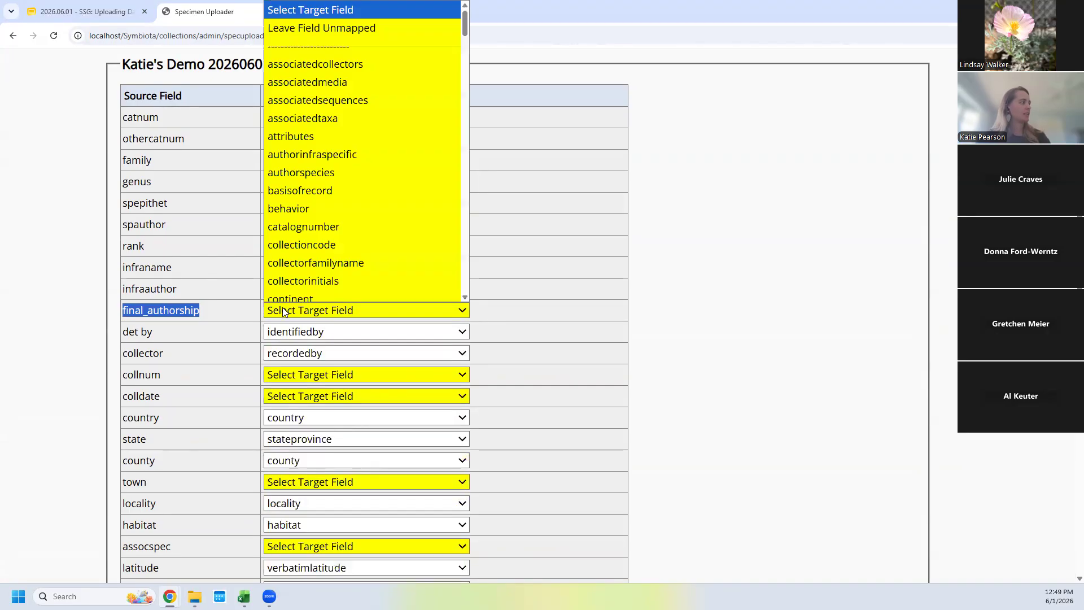
{"action": "type", "text": "sci"}
{"action": "key", "text": "Down"}
{"action": "key", "text": "Down"}
{"action": "key", "text": "Up"}
{"action": "key", "text": "Return"}
{"action": "left_click", "coordinate": [587, 328]}
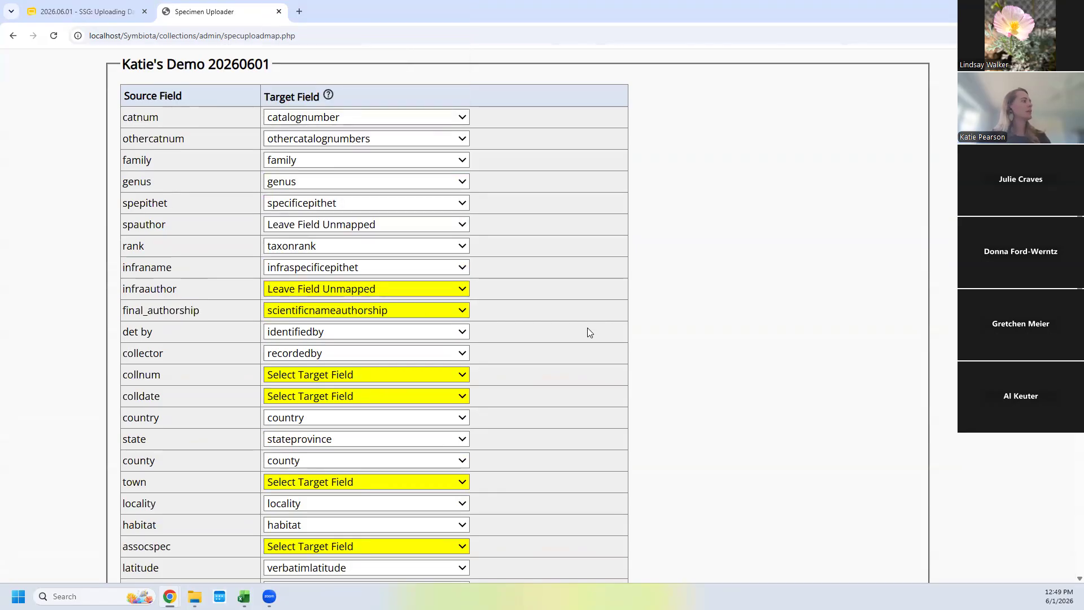
- Review the det by and collector mappings and map the collnum source field to recordnumber
{"action": "scroll", "coordinate": [599, 323], "scroll_direction": "down", "scroll_amount": 3}
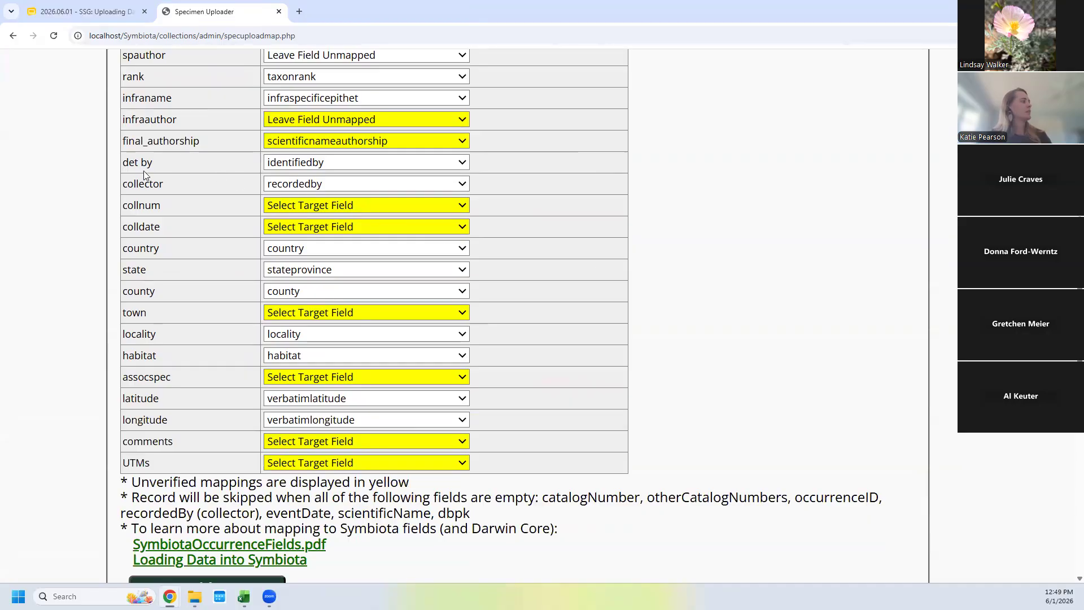
{"action": "left_click_drag", "start_coordinate": [122, 163], "coordinate": [308, 171]}
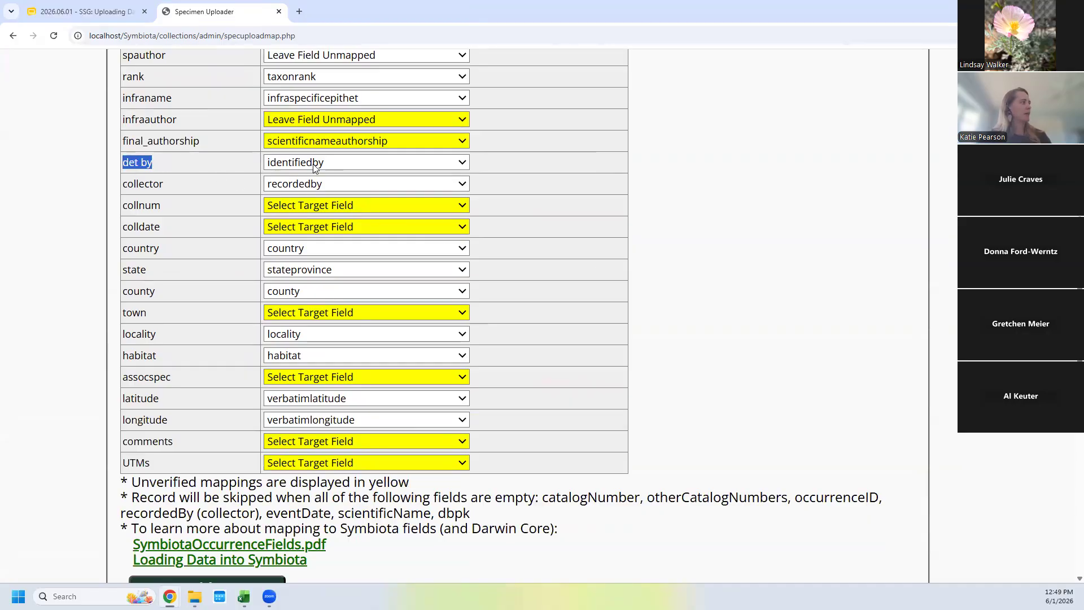
{"action": "double_click", "coordinate": [146, 185]}
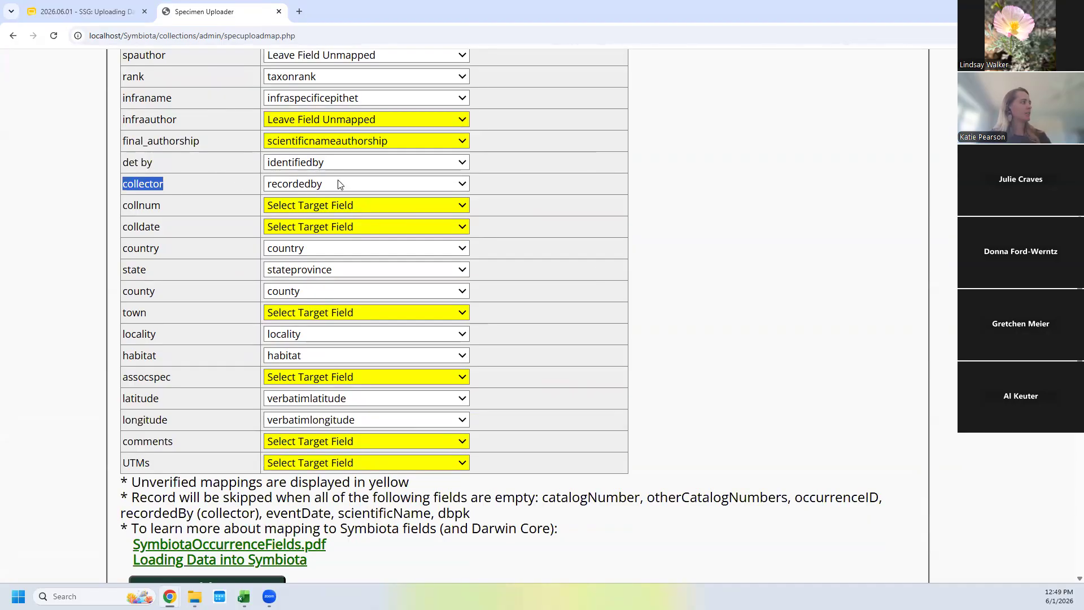
{"action": "left_click", "coordinate": [124, 210]}
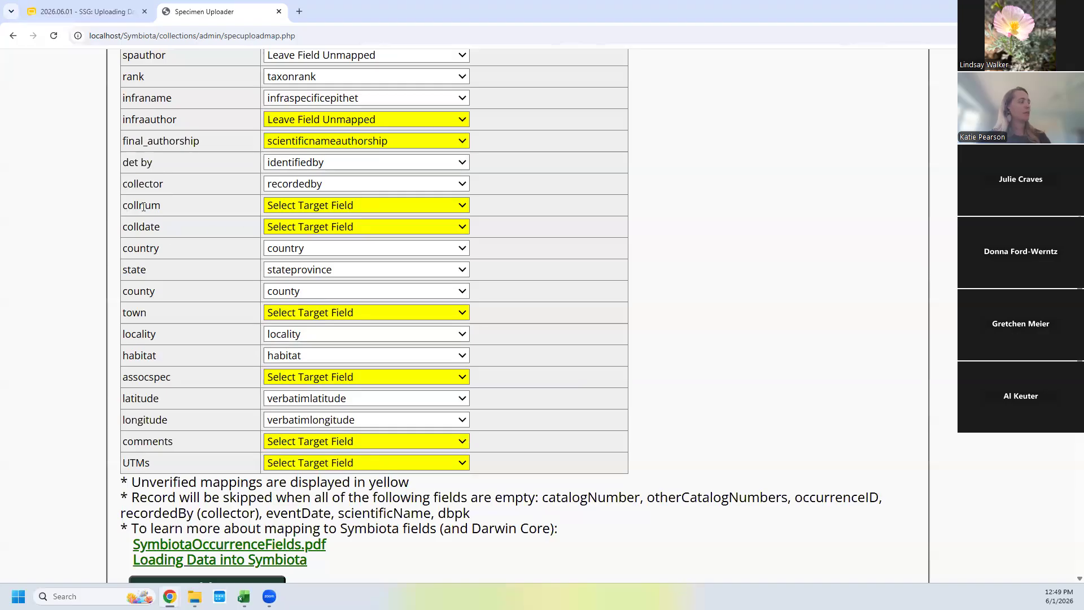
{"action": "left_click", "coordinate": [282, 205]}
{"action": "scroll", "coordinate": [366, 350], "scroll_direction": "down", "scroll_amount": 10}
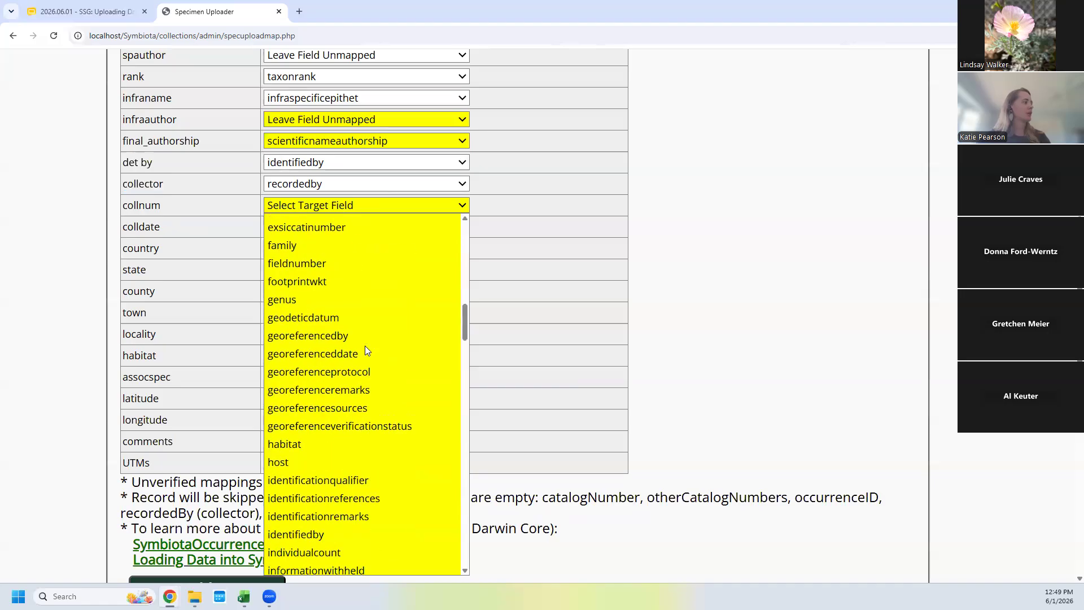
{"action": "type", "text": "recordnumber"}
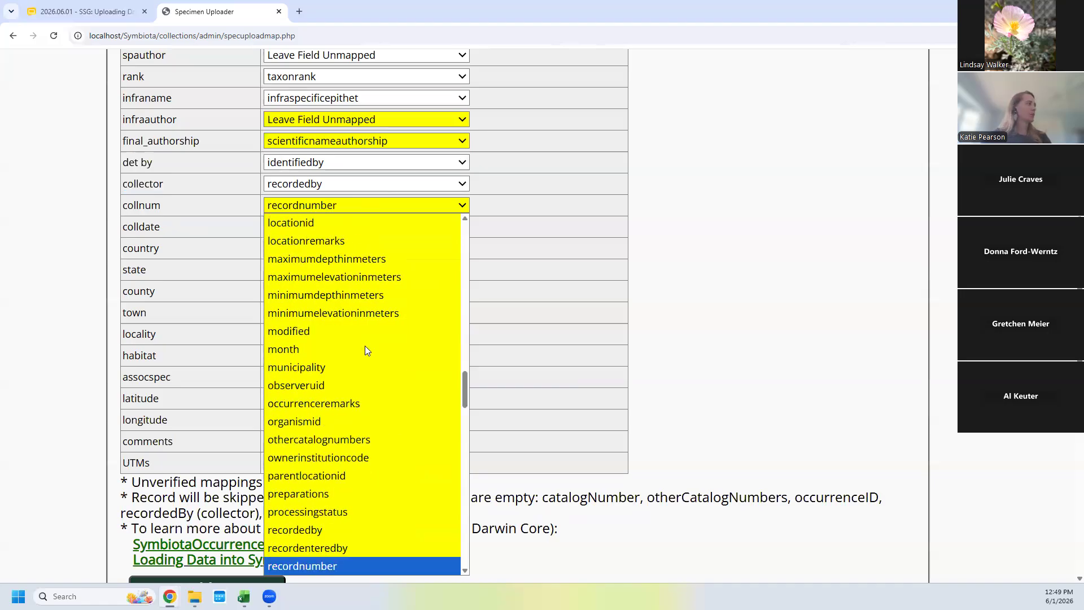
{"action": "key", "text": "Return"}
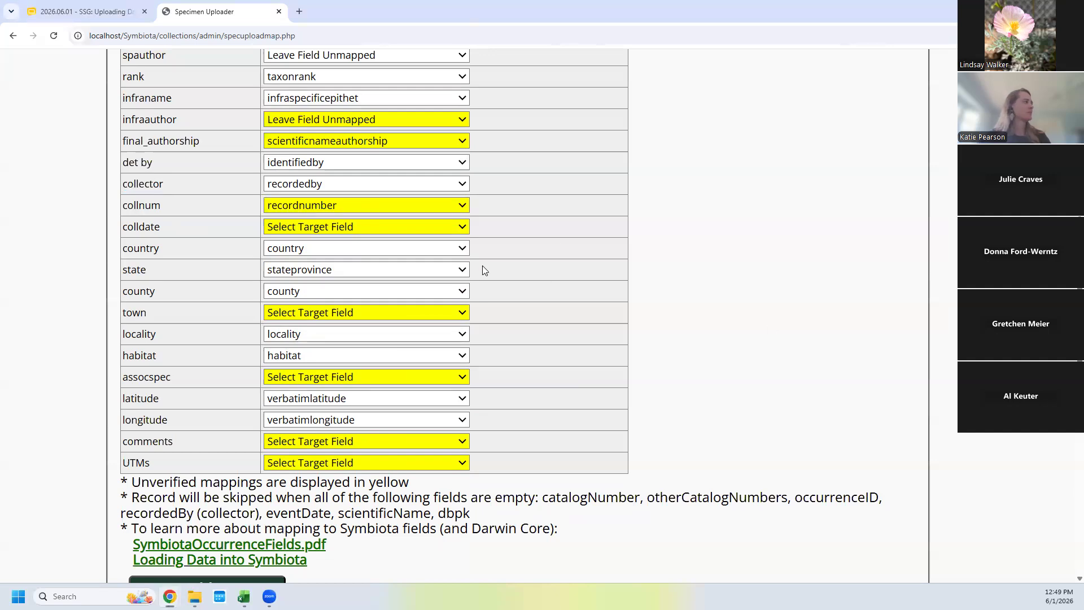
- Map the colldate source field to eventdate
{"action": "left_click", "coordinate": [298, 225]}
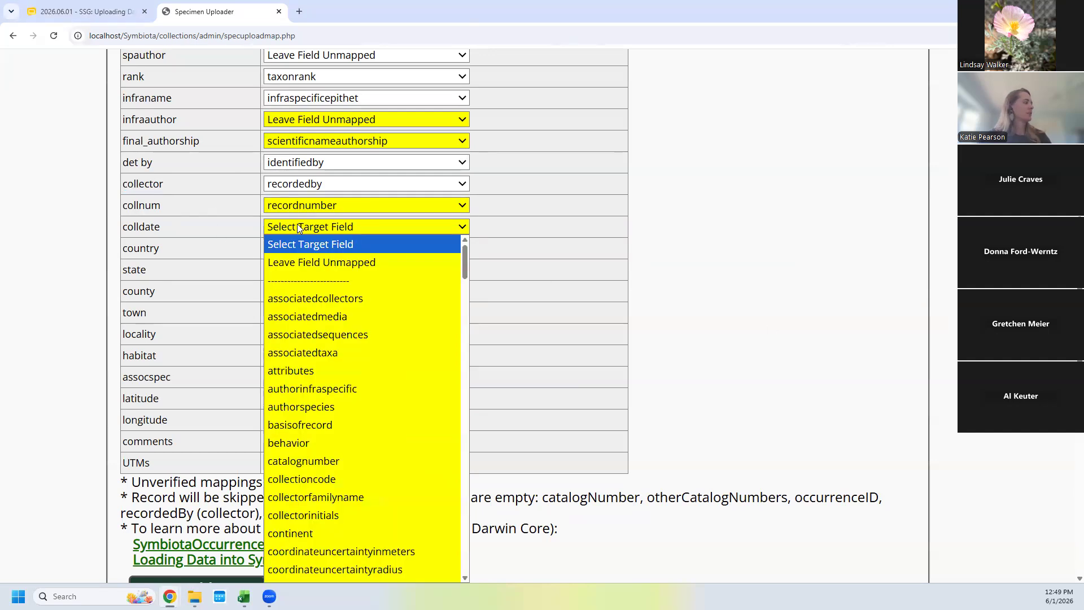
{"action": "left_click_drag", "start_coordinate": [465, 255], "coordinate": [471, 312]}
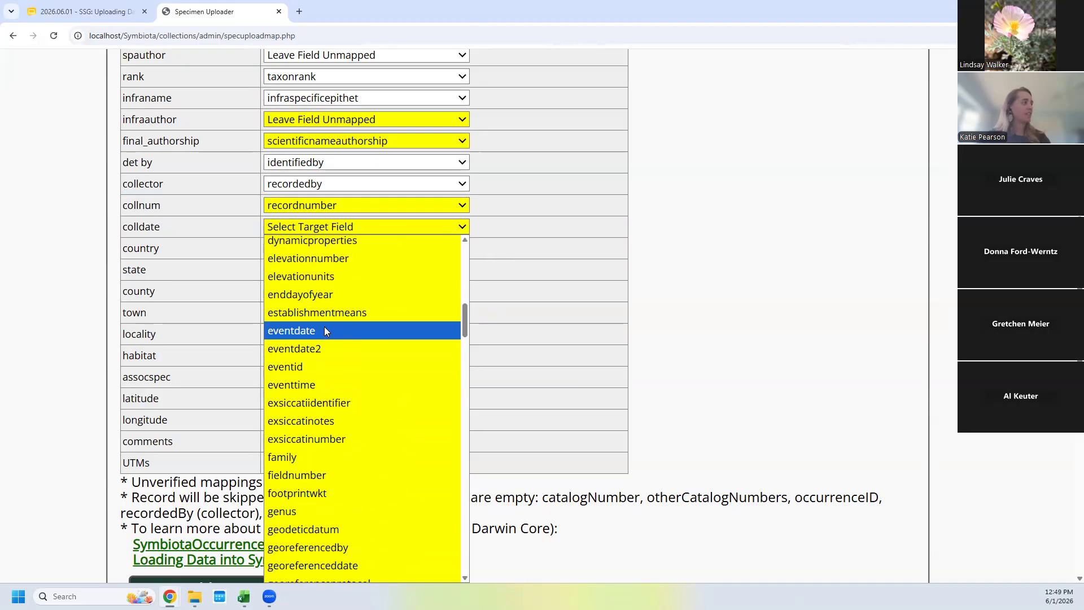
{"action": "left_click", "coordinate": [460, 328]}
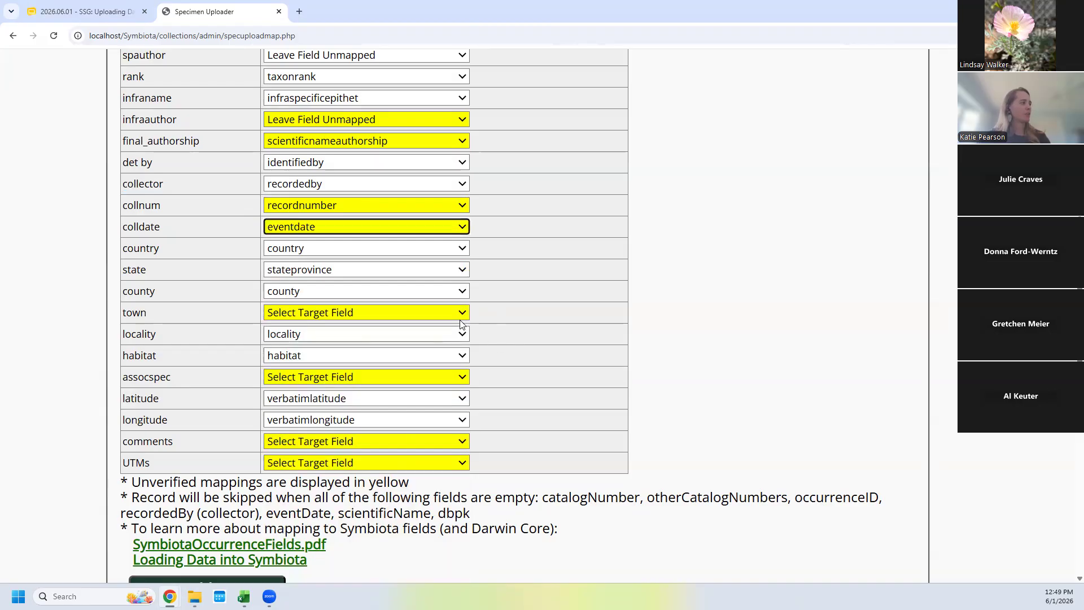
- Map the colldate source field to verbatimeventdate
{"action": "left_click", "coordinate": [432, 229]}
{"action": "left_click_drag", "start_coordinate": [468, 298], "coordinate": [538, 558]}
{"action": "scroll", "coordinate": [410, 482], "scroll_direction": "down", "scroll_amount": 15}
{"action": "scroll", "coordinate": [391, 442], "scroll_direction": "down", "scroll_amount": 10}
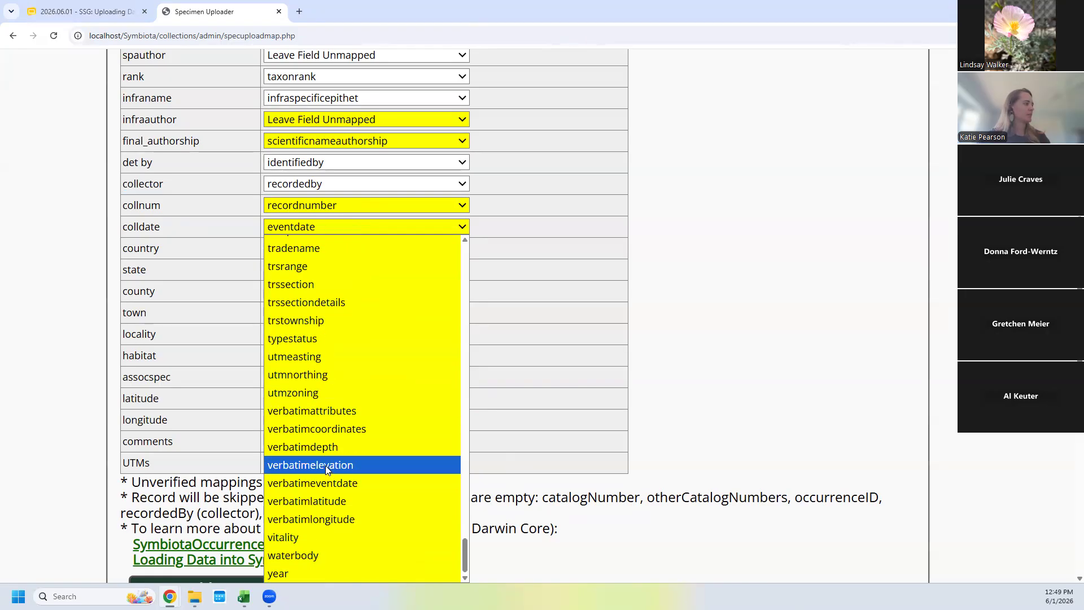
{"action": "left_click", "coordinate": [331, 481]}
{"action": "left_click_drag", "start_coordinate": [622, 304], "coordinate": [621, 299]}
{"action": "left_click", "coordinate": [579, 246]}
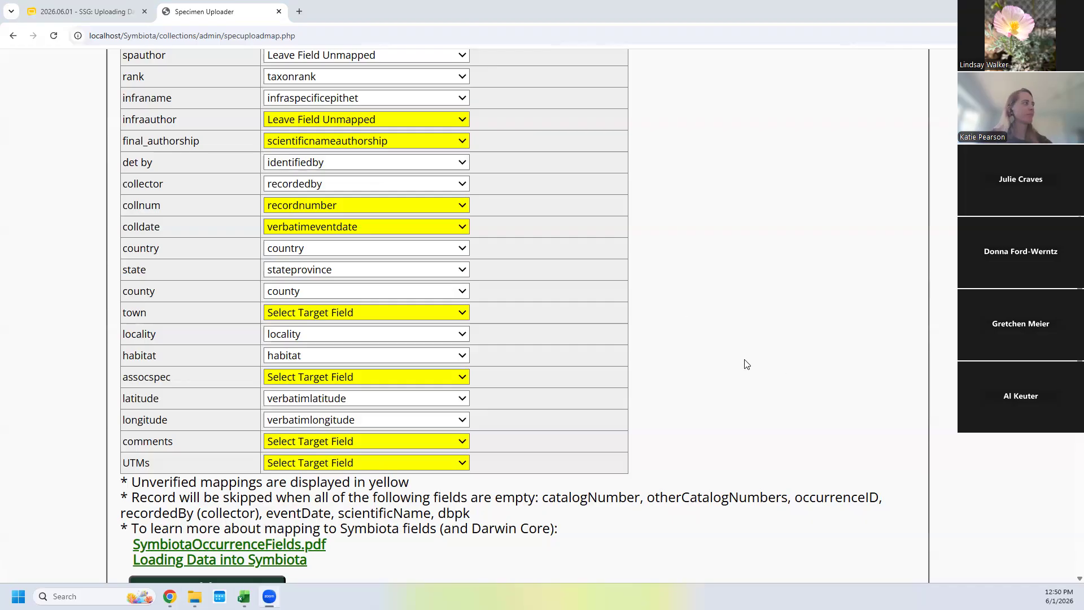
- Map the town source field to municipality
{"action": "scroll", "coordinate": [617, 296], "scroll_direction": "down", "scroll_amount": 1}
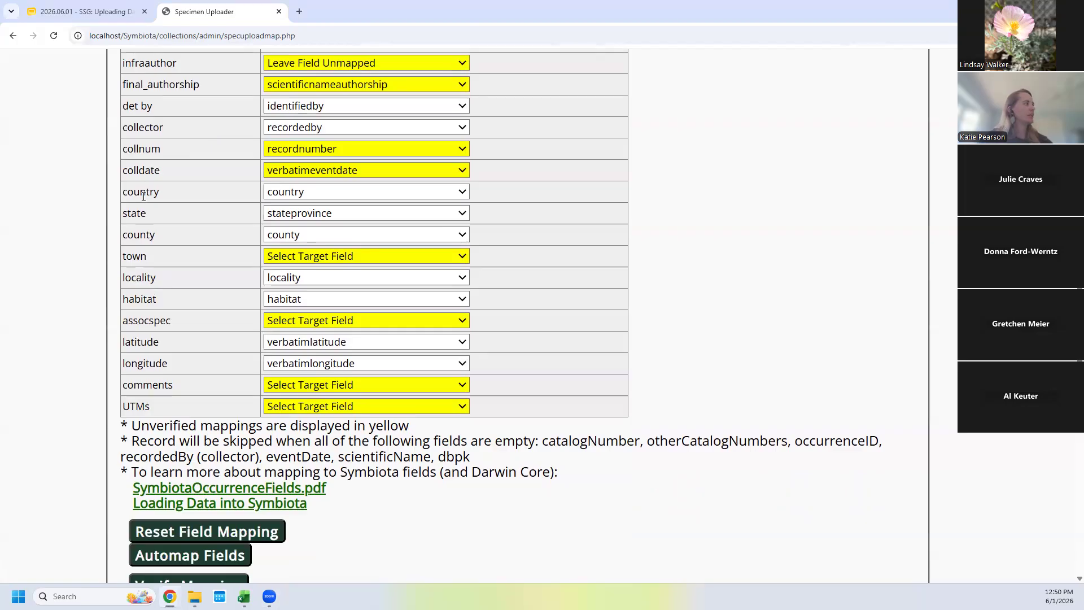
{"action": "double_click", "coordinate": [130, 257]}
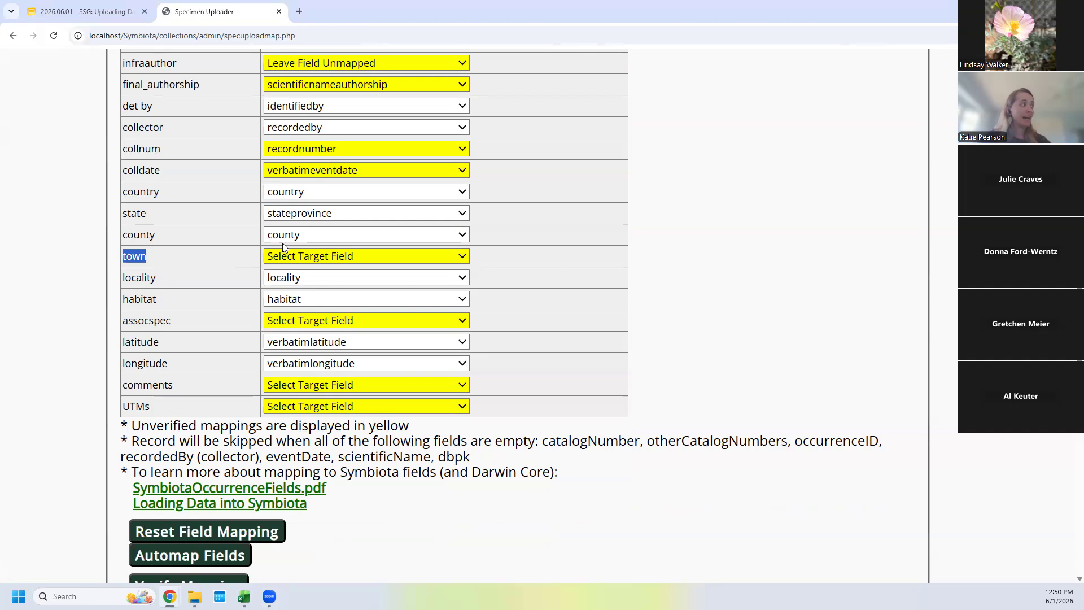
{"action": "left_click", "coordinate": [294, 256]}
{"action": "left_click_drag", "start_coordinate": [464, 285], "coordinate": [467, 415]}
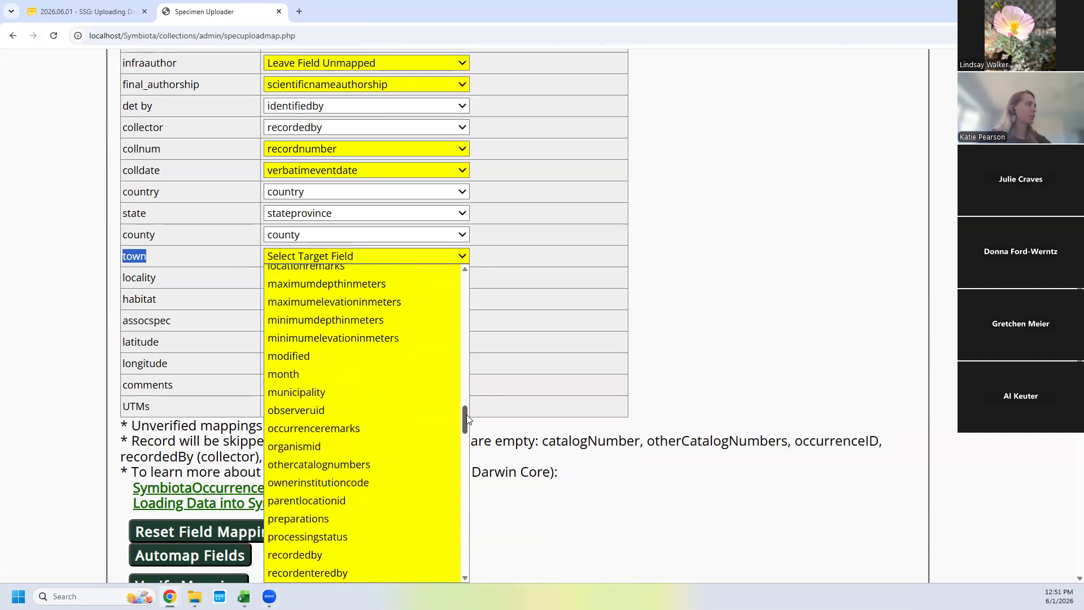
{"action": "left_click", "coordinate": [271, 399]}
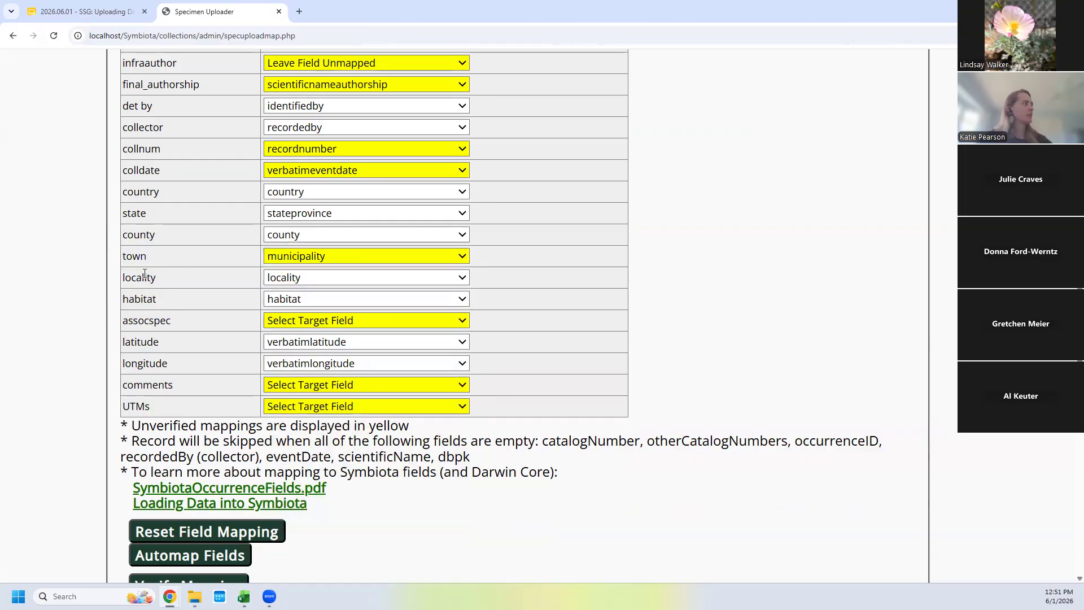
- Map the assocspec source field to associatedtaxa
{"action": "double_click", "coordinate": [149, 320]}
{"action": "left_click", "coordinate": [370, 323]}
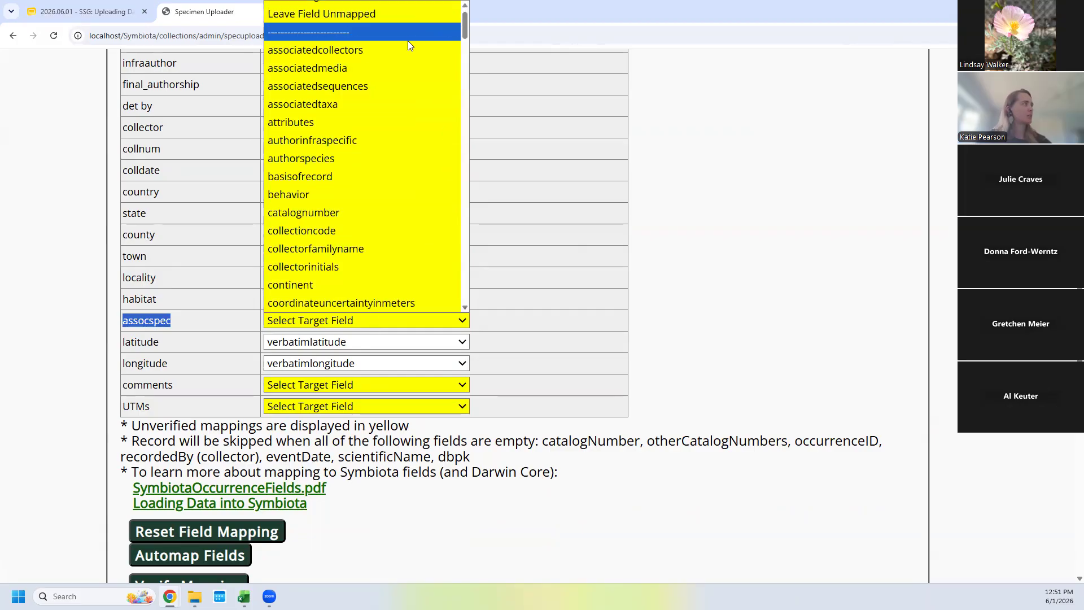
{"action": "left_click", "coordinate": [392, 105]}
- Map the comments source field to occurrenceremarks
{"action": "scroll", "coordinate": [166, 253], "scroll_direction": "down", "scroll_amount": 2}
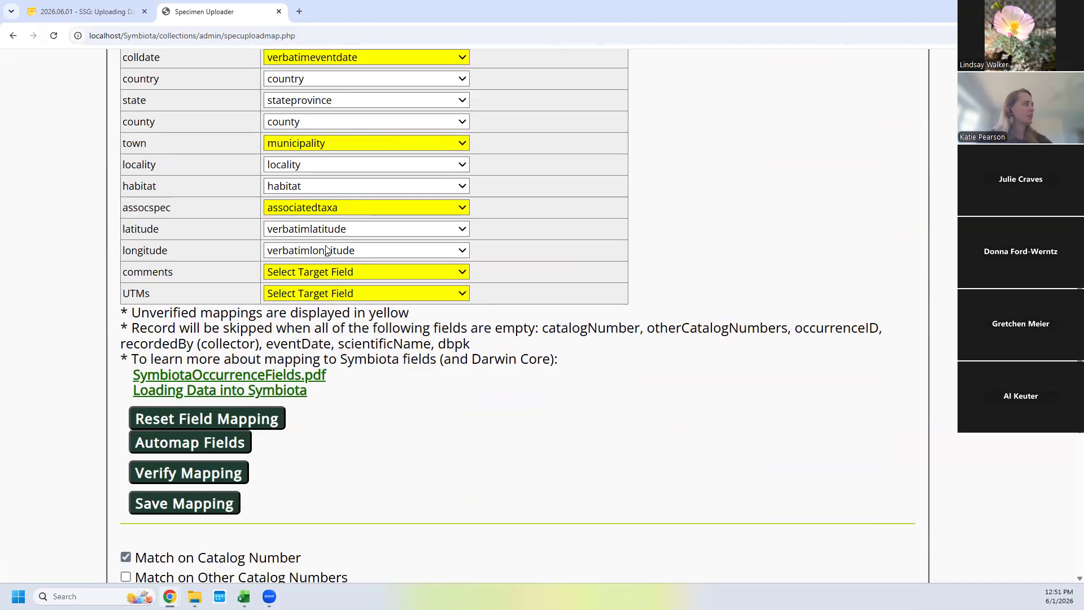
{"action": "left_click", "coordinate": [301, 271]}
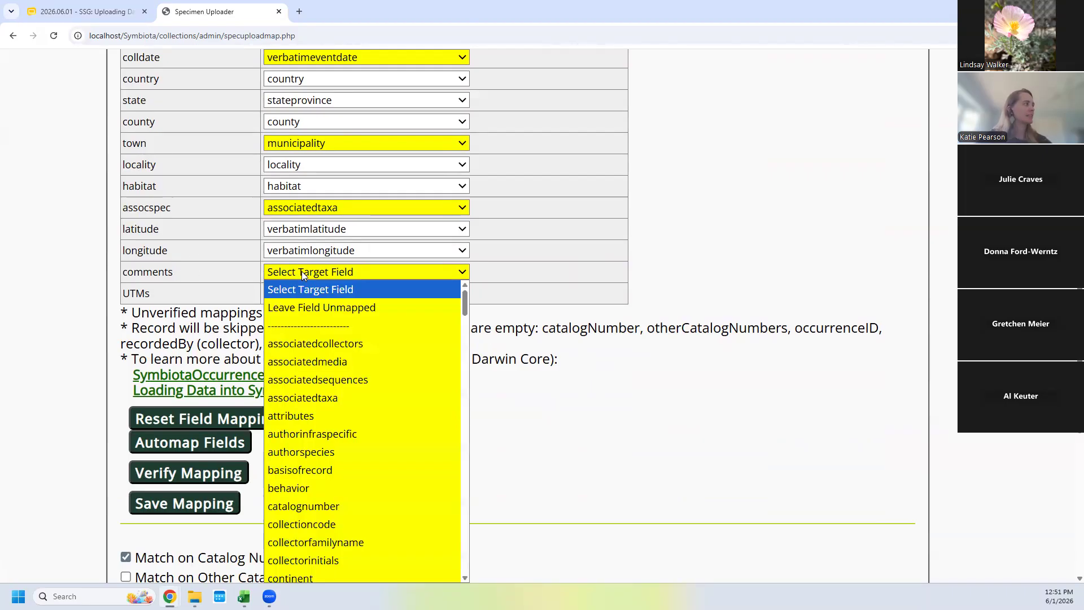
{"action": "left_click_drag", "start_coordinate": [465, 302], "coordinate": [466, 447]}
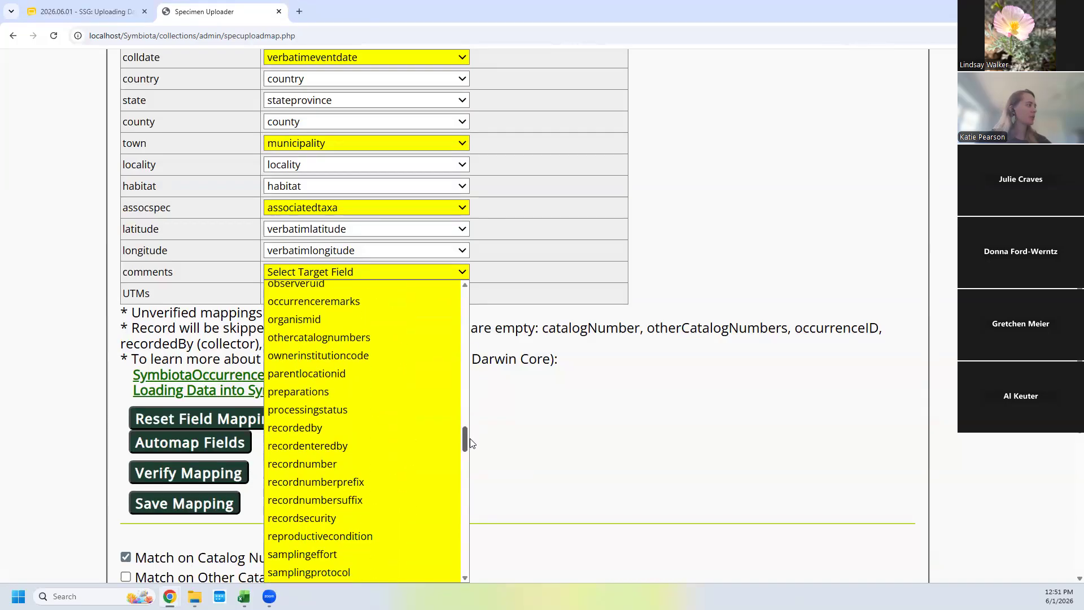
{"action": "left_click", "coordinate": [318, 305]}
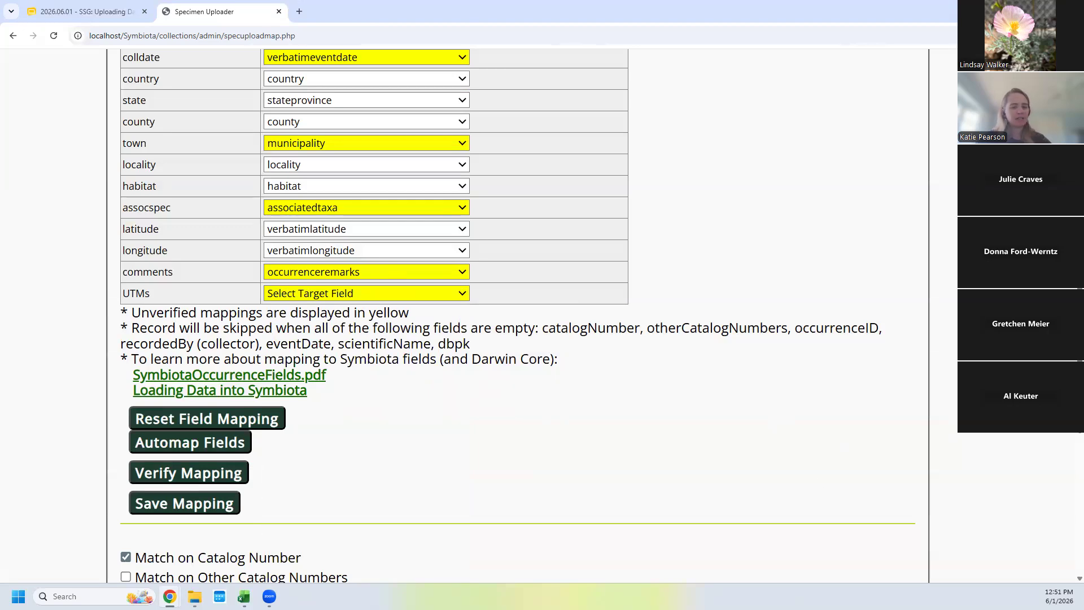
- Switch to demo20266001.csv in Excel, widen the latitude column to examine its coordinates, and return to the field mapping in the browser
{"action": "key", "text": "alt+Tab"}
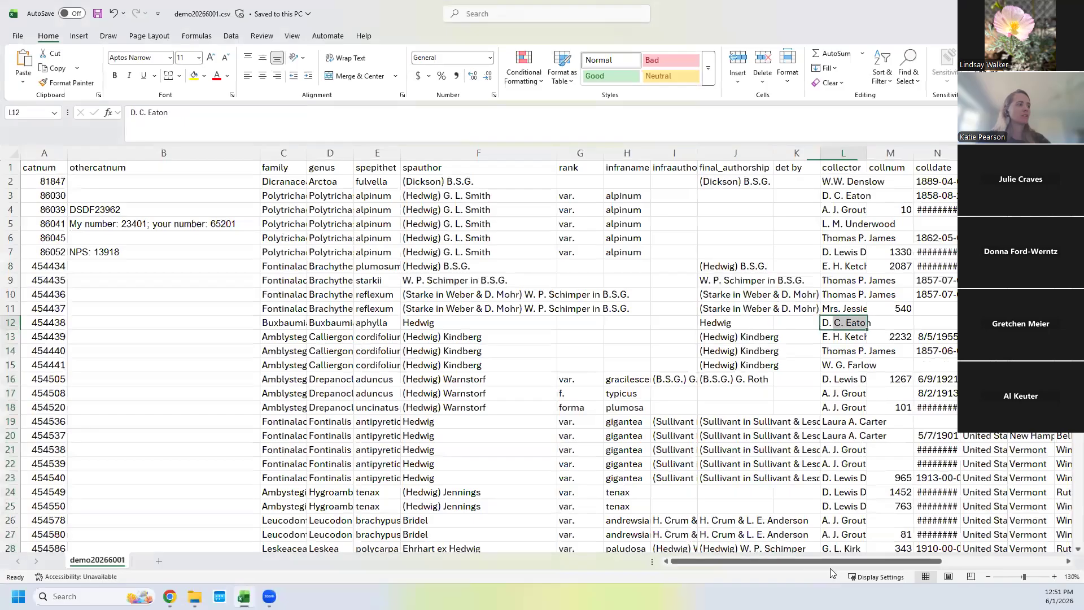
{"action": "left_click_drag", "start_coordinate": [885, 561], "coordinate": [1068, 572]}
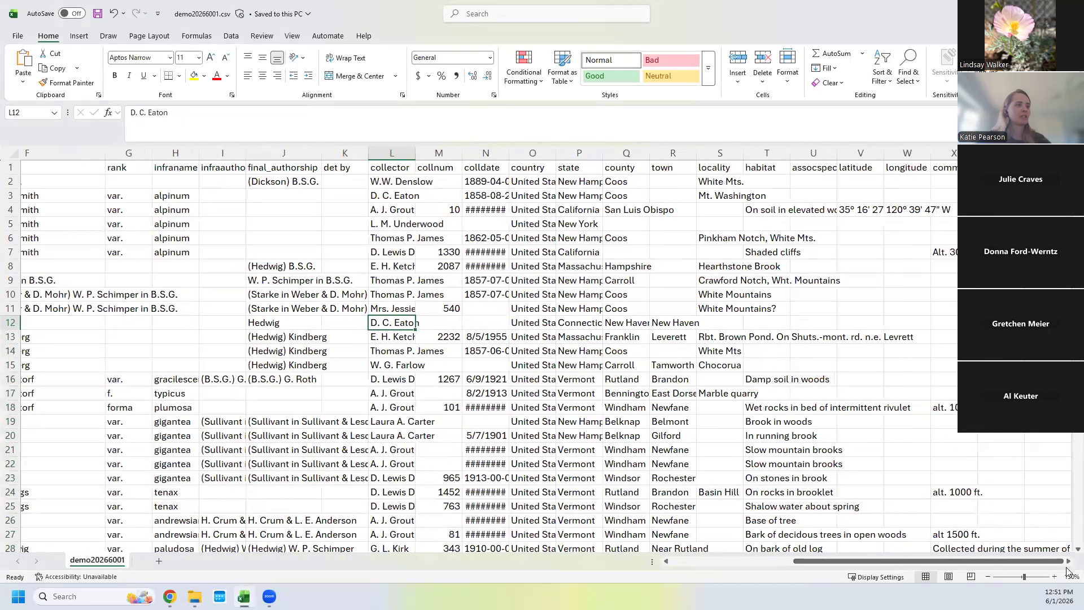
{"action": "left_click", "coordinate": [934, 350]}
{"action": "left_click", "coordinate": [871, 210]}
{"action": "left_click_drag", "start_coordinate": [885, 153], "coordinate": [920, 153]}
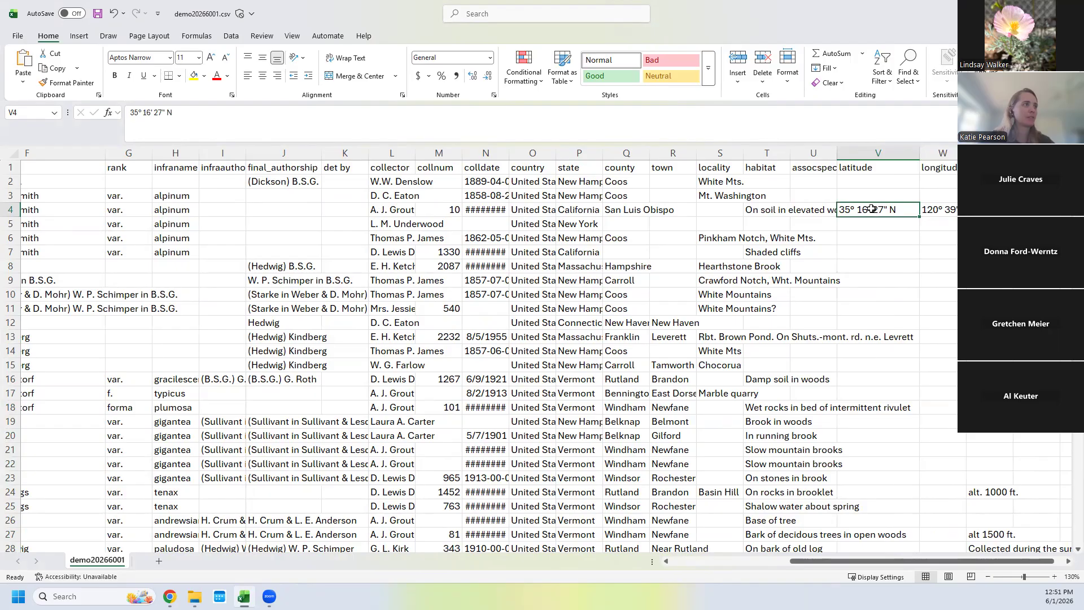
{"action": "scroll", "coordinate": [872, 209], "scroll_direction": "down", "scroll_amount": 7}
{"action": "scroll", "coordinate": [813, 208], "scroll_direction": "up", "scroll_amount": 7}
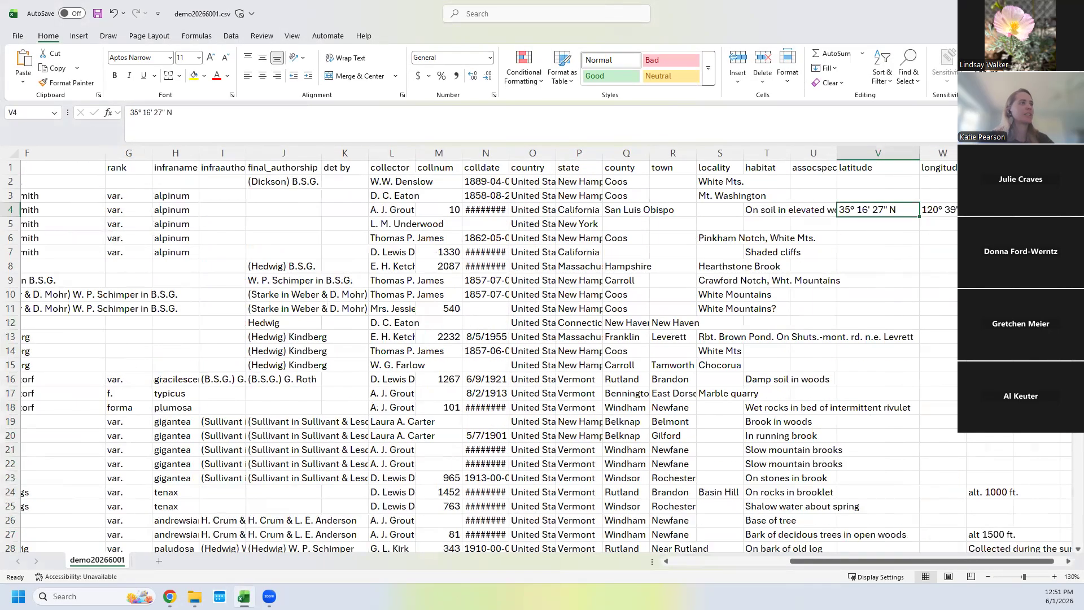
{"action": "key", "text": "alt+Tab"}
{"action": "scroll", "coordinate": [791, 432], "scroll_direction": "up", "scroll_amount": 2}
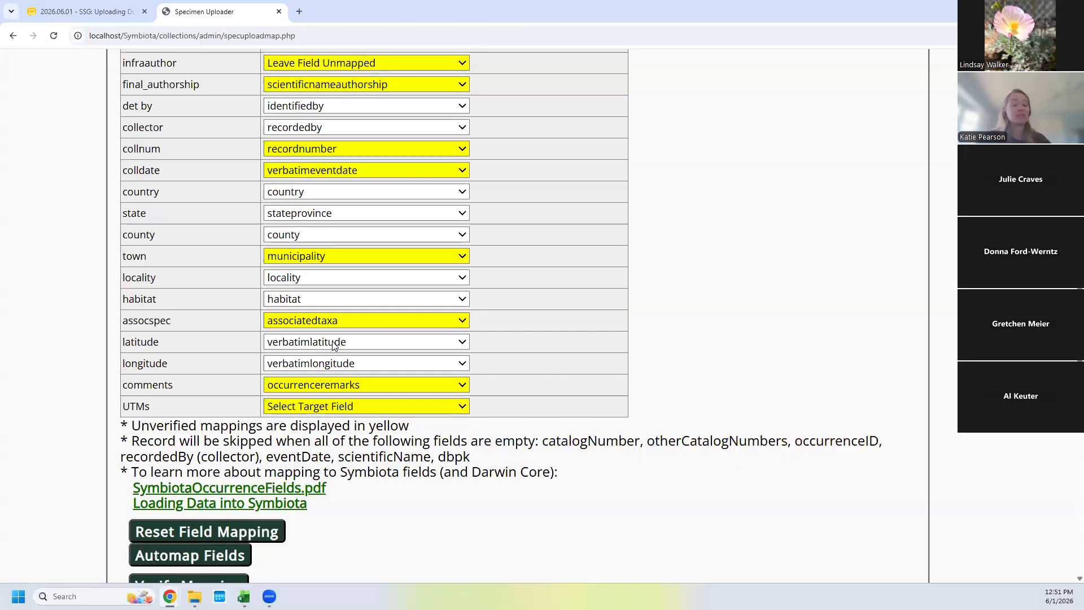
- Switch to demo20266001.csv in Excel and examine the format of the coordinates in the UTMs column
{"action": "left_click", "coordinate": [244, 597]}
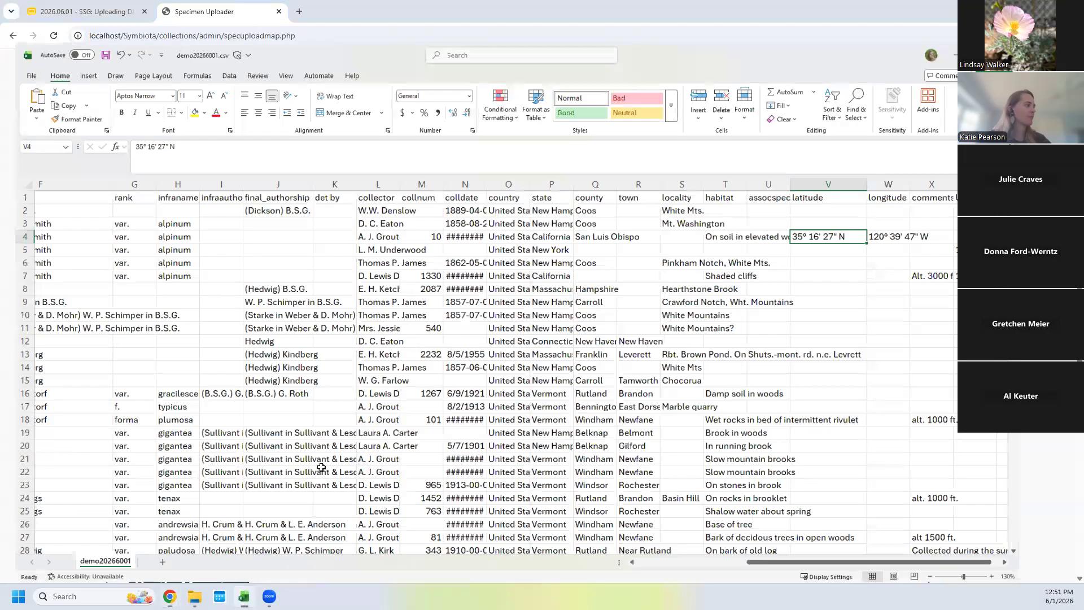
{"action": "left_click", "coordinate": [1069, 563]}
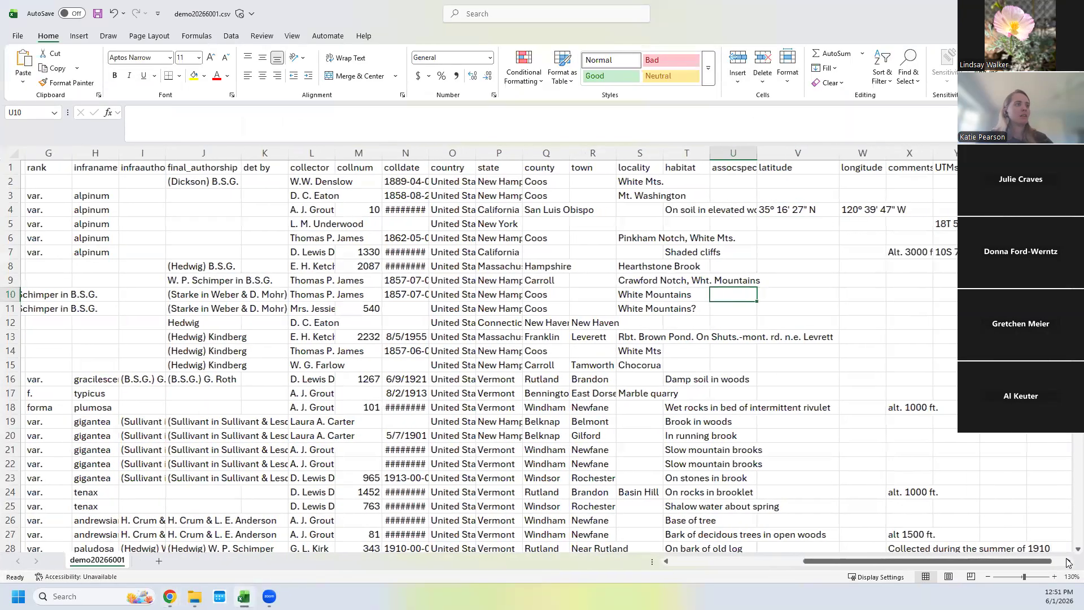
{"action": "left_click", "coordinate": [1069, 563]}
{"action": "left_click", "coordinate": [861, 151]}
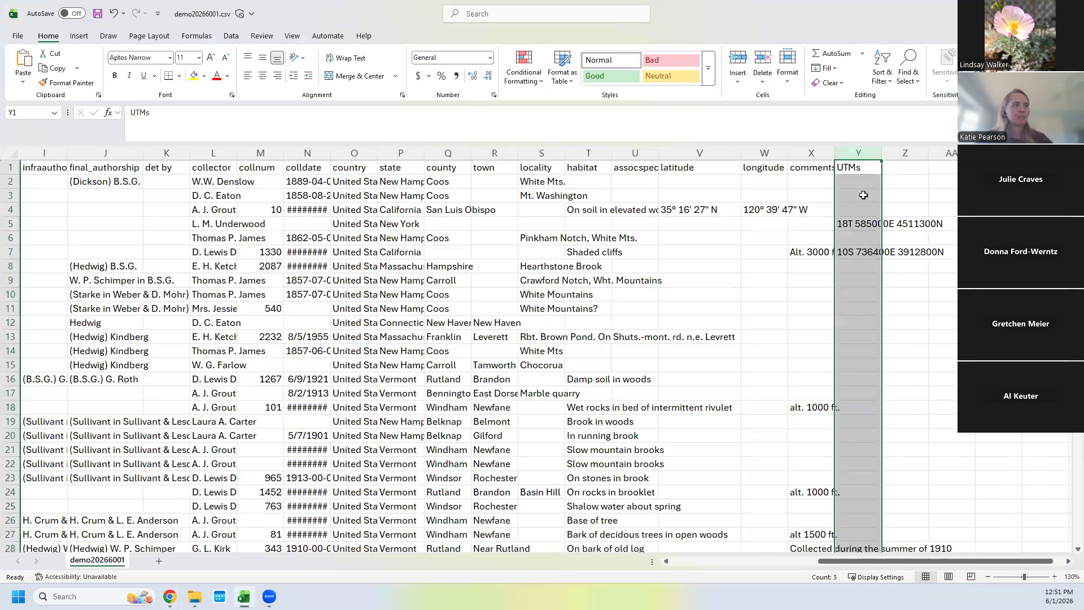
{"action": "scroll", "coordinate": [885, 313], "scroll_direction": "down", "scroll_amount": 9}
{"action": "scroll", "coordinate": [884, 322], "scroll_direction": "up", "scroll_amount": 3}
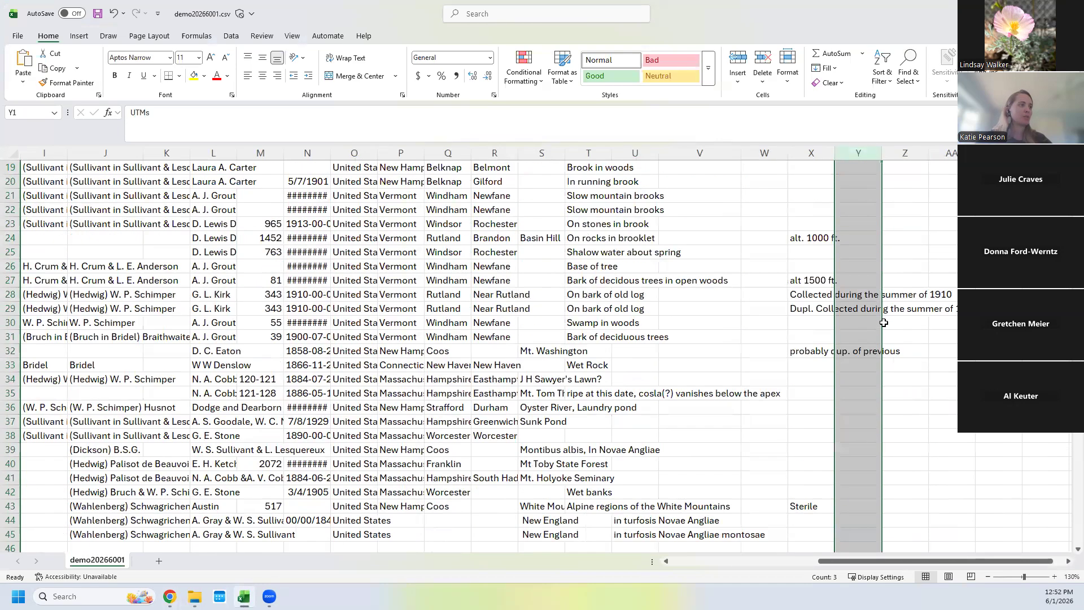
{"action": "scroll", "coordinate": [884, 323], "scroll_direction": "up", "scroll_amount": 6}
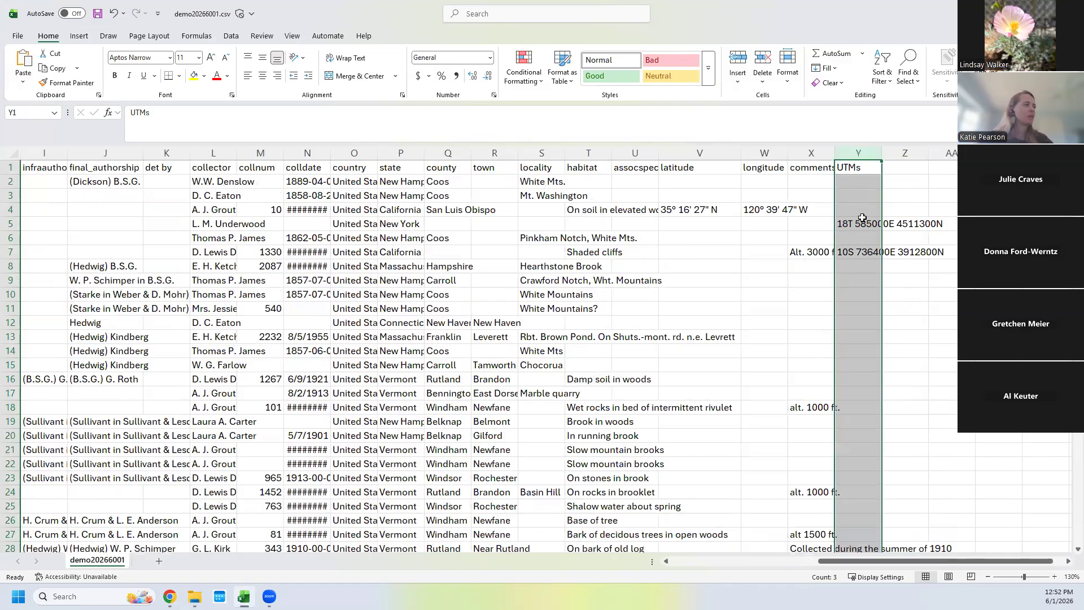
{"action": "left_click", "coordinate": [863, 224]}
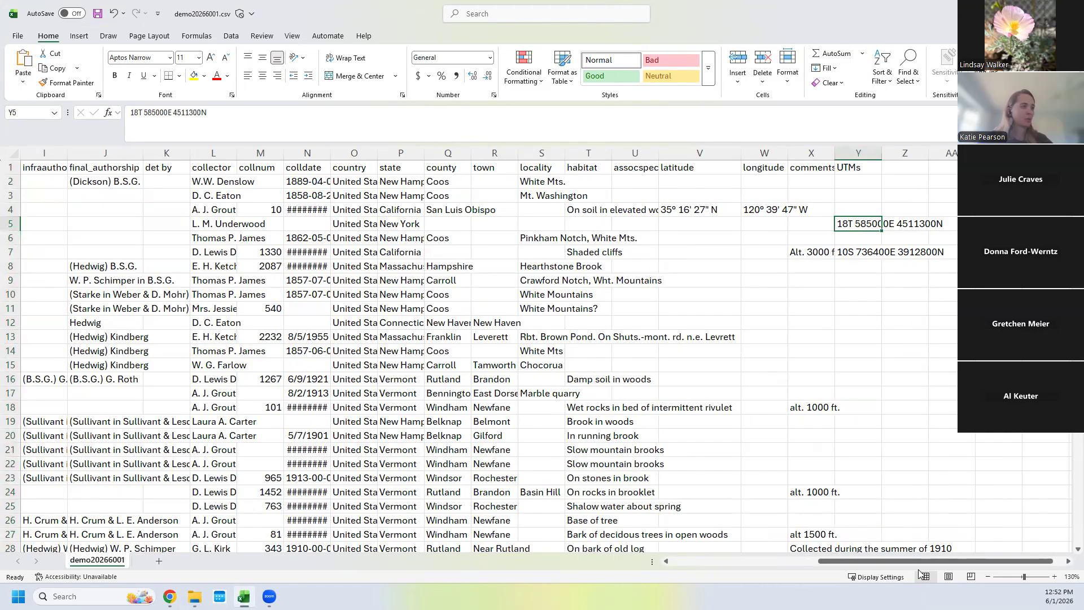
{"action": "scroll", "coordinate": [921, 560], "scroll_direction": "right", "scroll_amount": 2}
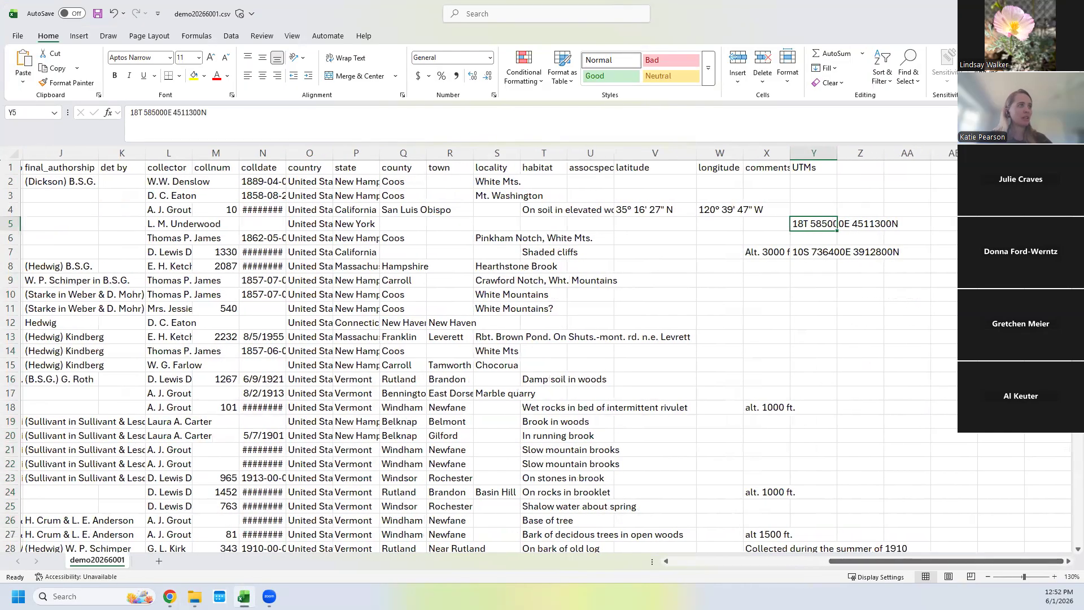
- Switch back to the Specimen Uploader in the browser and map the UTMs source field to verbatimcoordinates
{"action": "key", "text": "alt+Tab"}
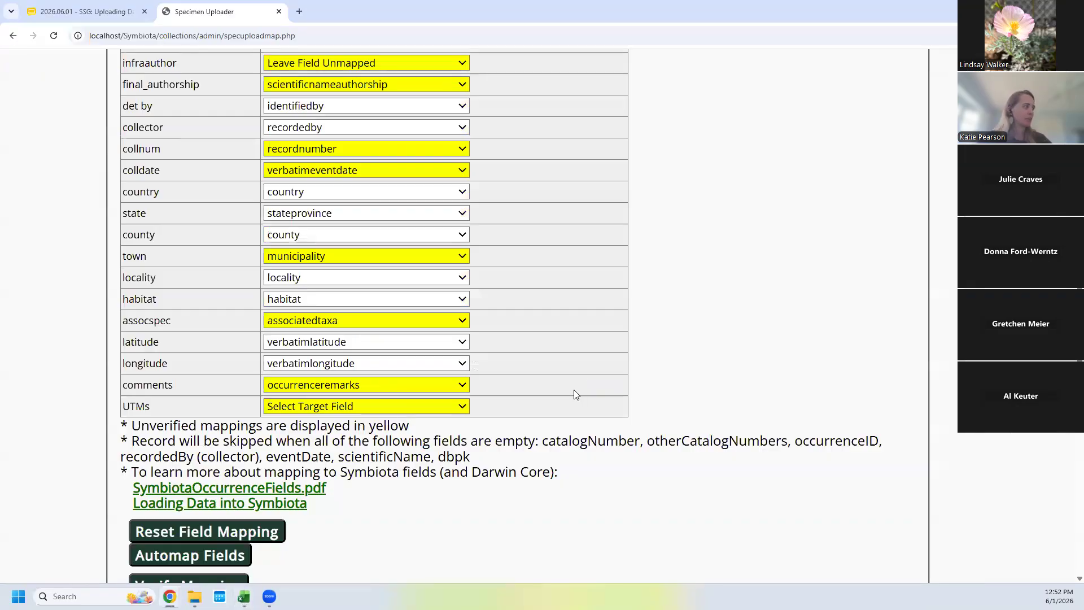
{"action": "left_click", "coordinate": [331, 412]}
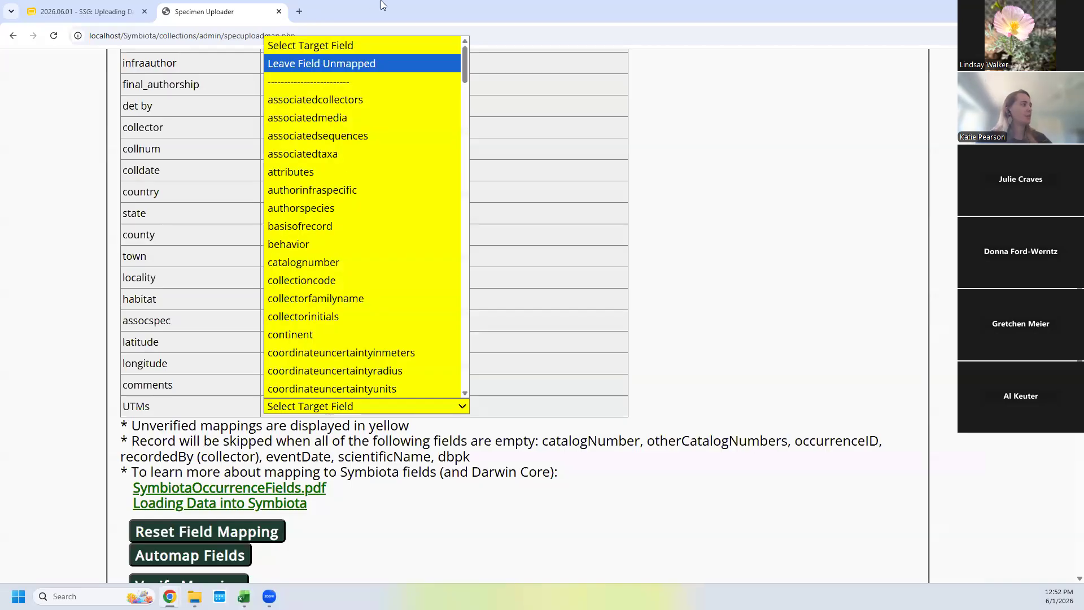
{"action": "left_click_drag", "start_coordinate": [465, 56], "coordinate": [483, 386]}
{"action": "scroll", "coordinate": [420, 332], "scroll_direction": "down", "scroll_amount": 20}
{"action": "scroll", "coordinate": [426, 313], "scroll_direction": "down", "scroll_amount": 15}
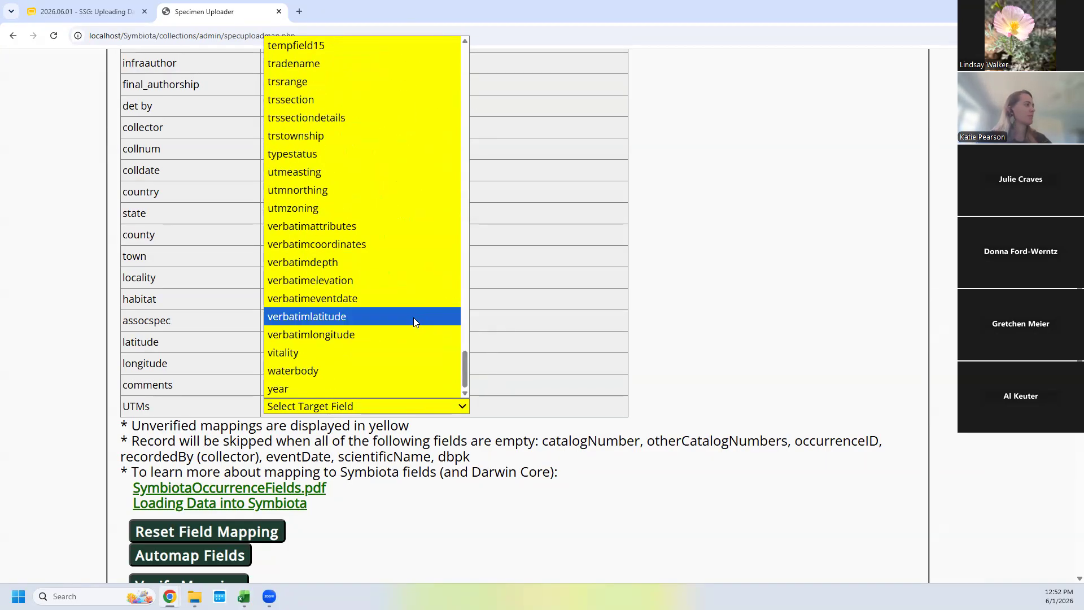
{"action": "left_click", "coordinate": [325, 244]}
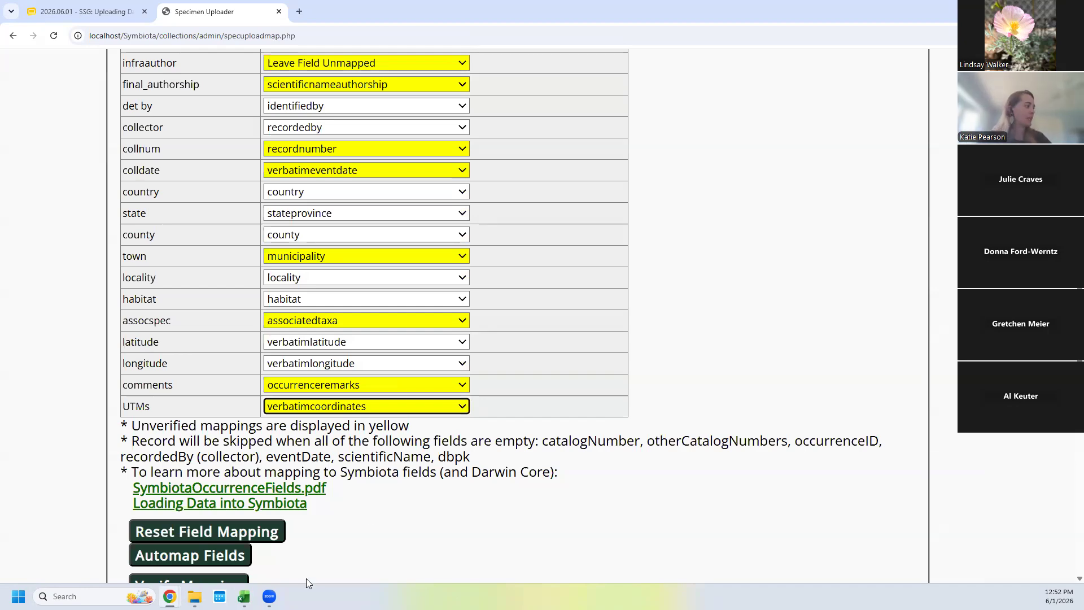
- Switch to demo20266001.csv in Excel and add the column headers UTMzone, UTMnorthing and UTMeasting in cells Z1, AA1 and AB1
{"action": "left_click", "coordinate": [244, 597]}
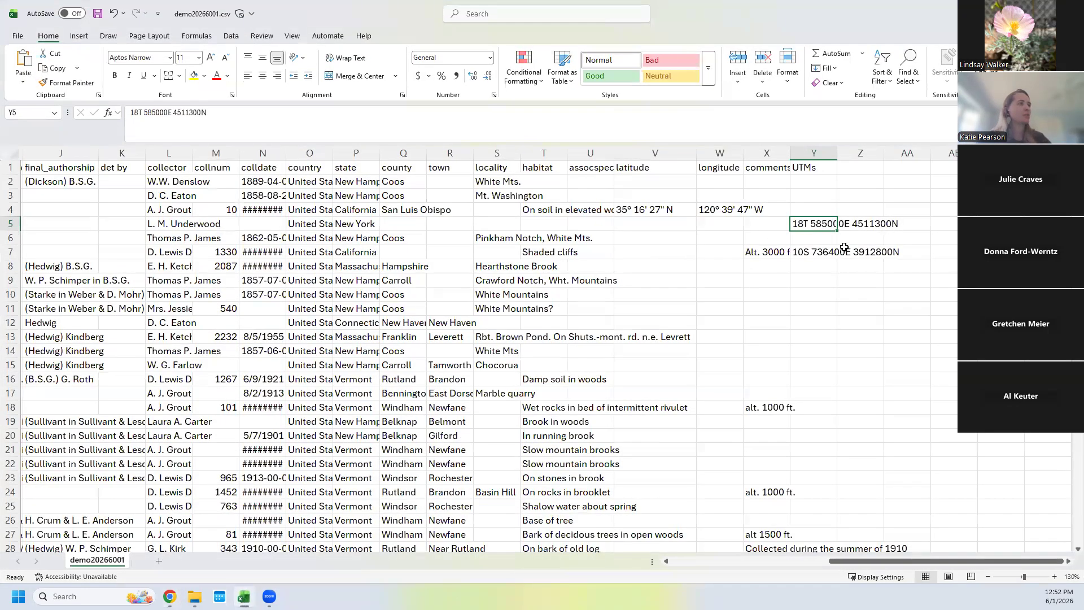
{"action": "left_click", "coordinate": [844, 252]}
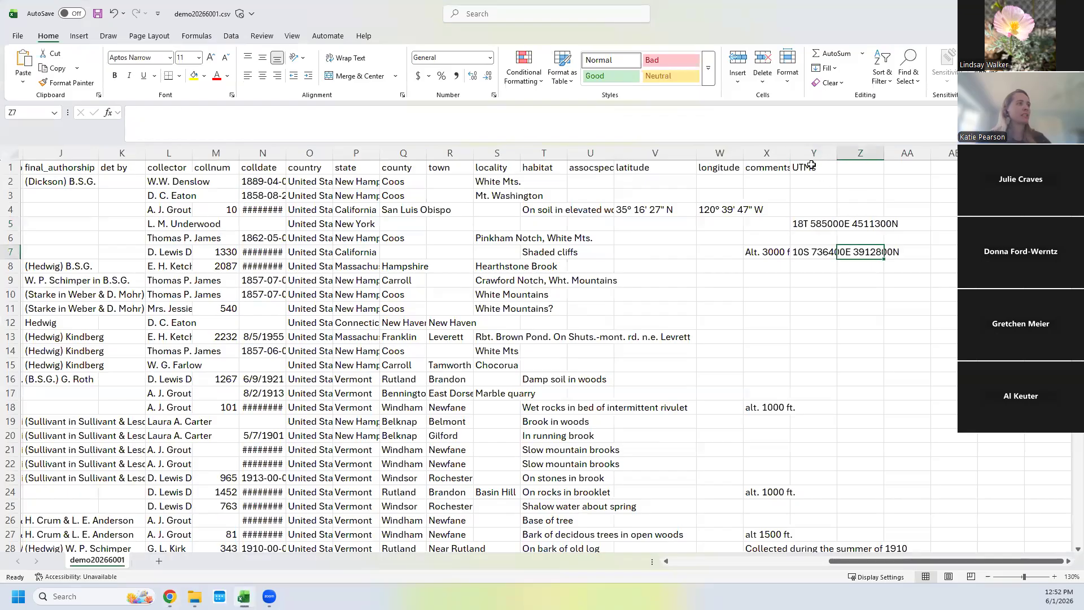
{"action": "left_click", "coordinate": [856, 165]}
{"action": "type", "text": "UTM"}
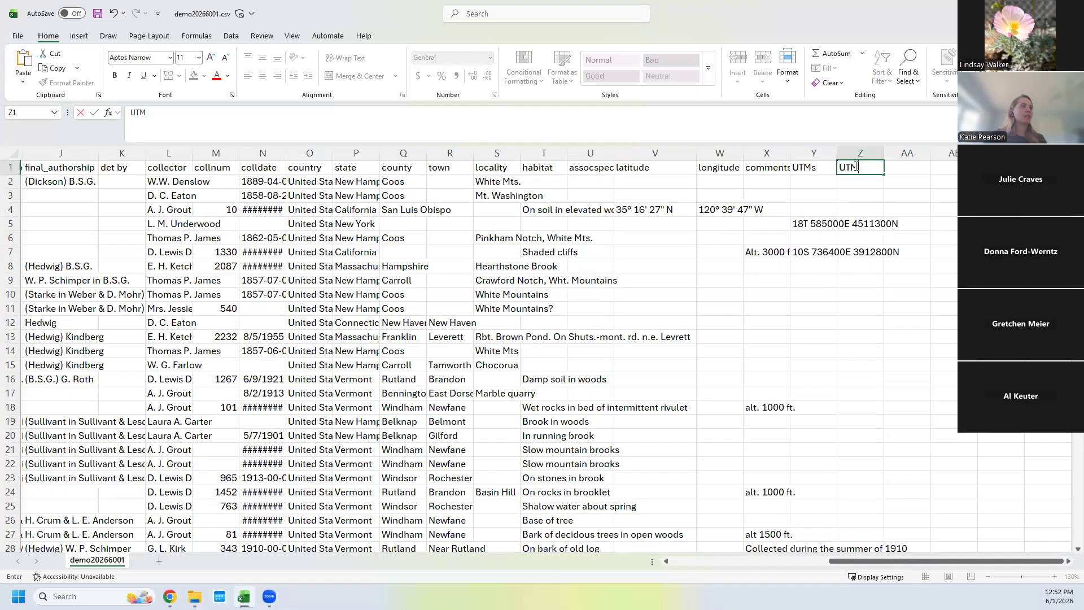
{"action": "type", "text": "no"}
{"action": "key", "text": "BackSpace"}
{"action": "key", "text": "BackSpace"}
{"action": "key", "text": "BackSpace"}
{"action": "type", "text": "z"}
{"action": "type", "text": "zone"}
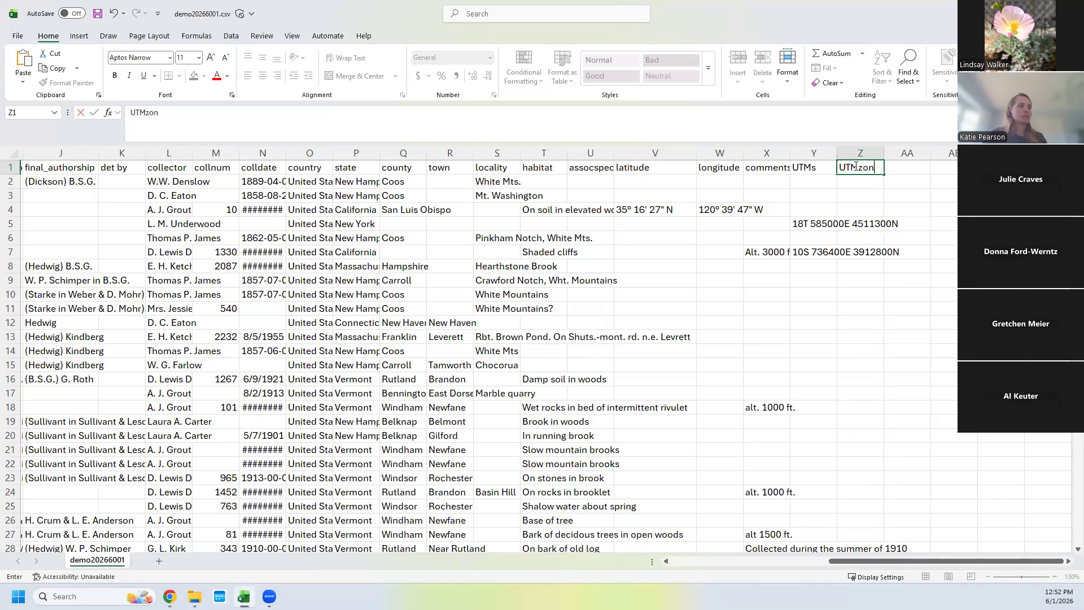
{"action": "key", "text": "Tab"}
{"action": "type", "text": "UTMnorthing"}
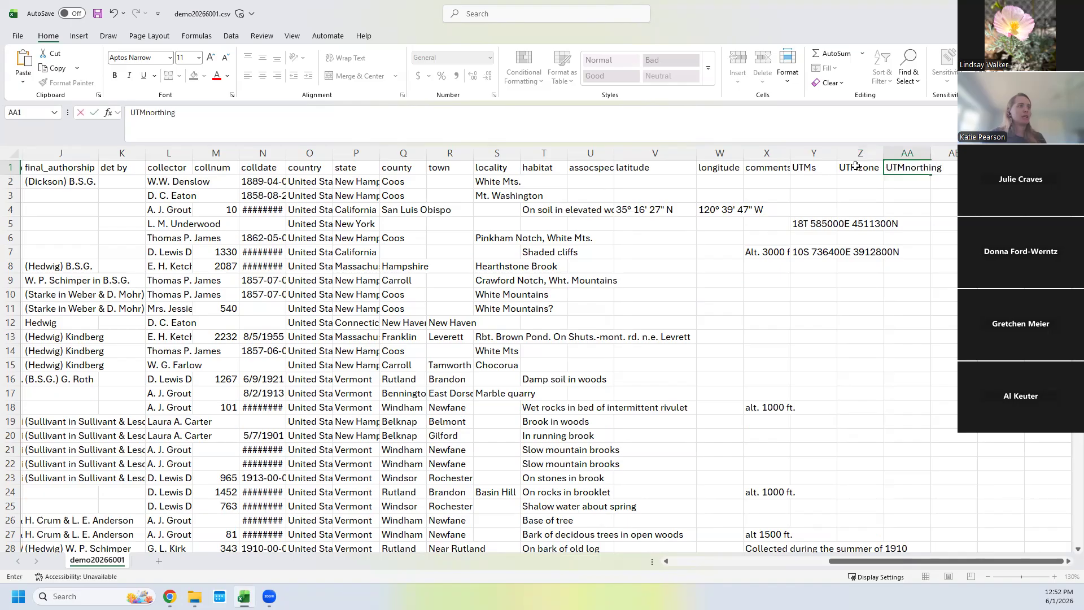
{"action": "key", "text": "Tab"}
{"action": "type", "text": "UTM"}
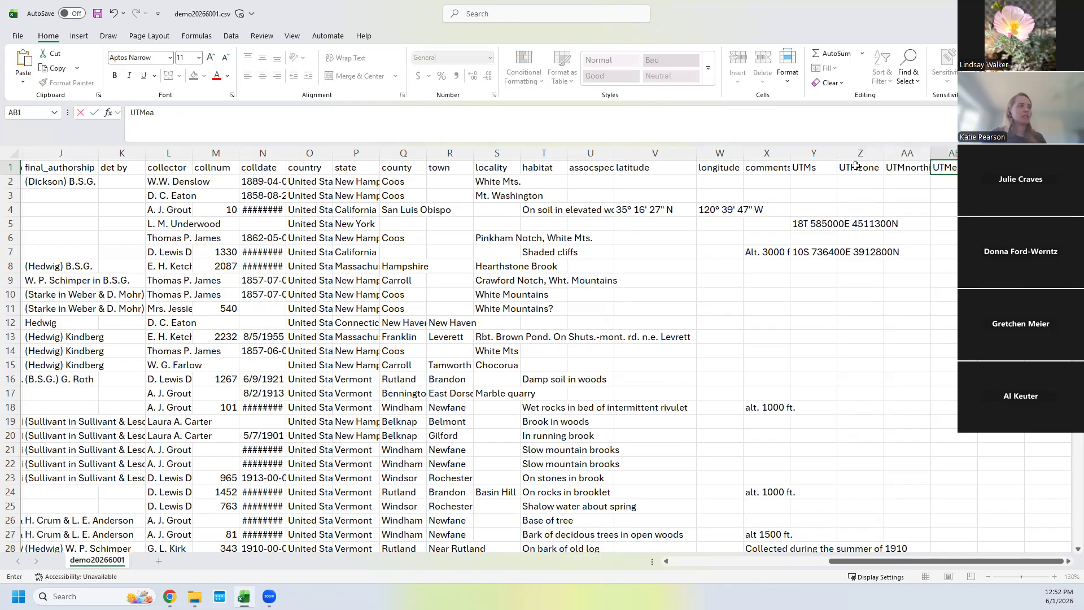
{"action": "type", "text": "easting"}
{"action": "key", "text": "Return"}
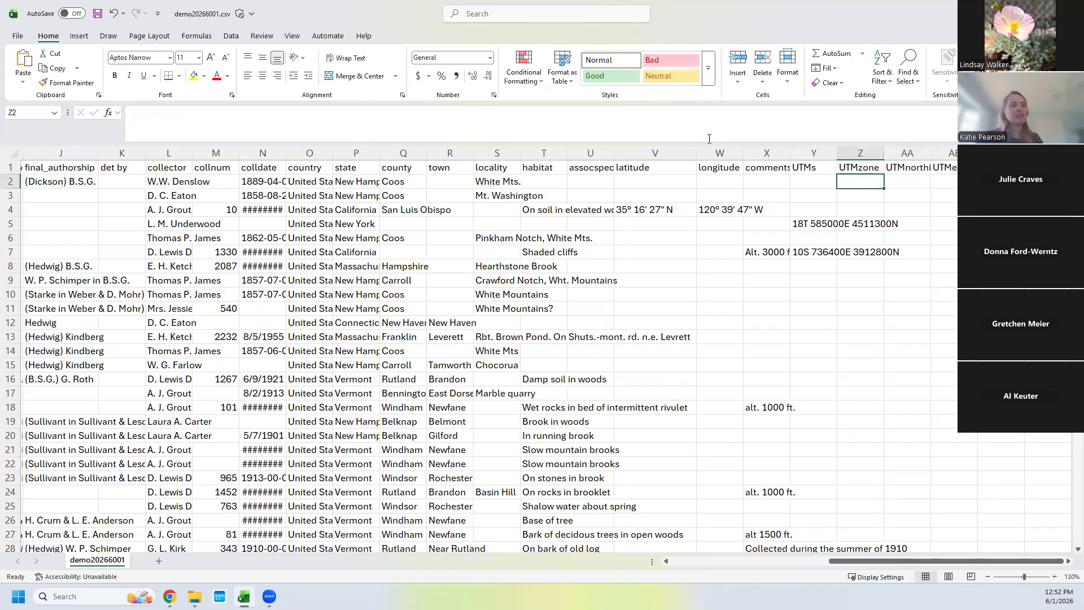
- Copy the northing 4511300N out of the UTMs value in row 5 and paste it into cell AB5
{"action": "left_click", "coordinate": [806, 225]}
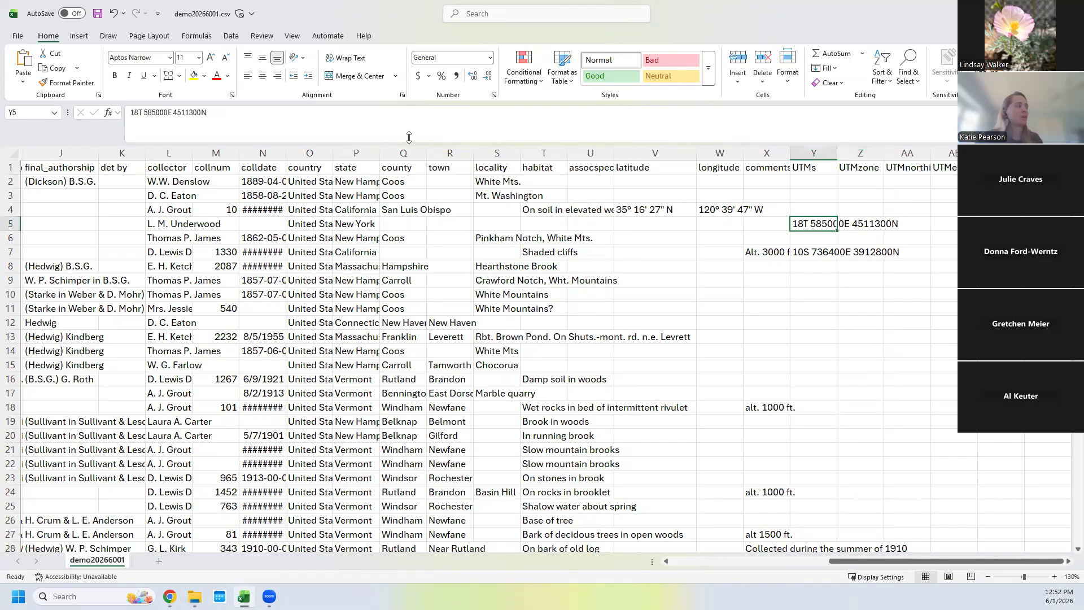
{"action": "left_click_drag", "start_coordinate": [206, 113], "coordinate": [173, 122]}
{"action": "key", "text": "ctrl+c"}
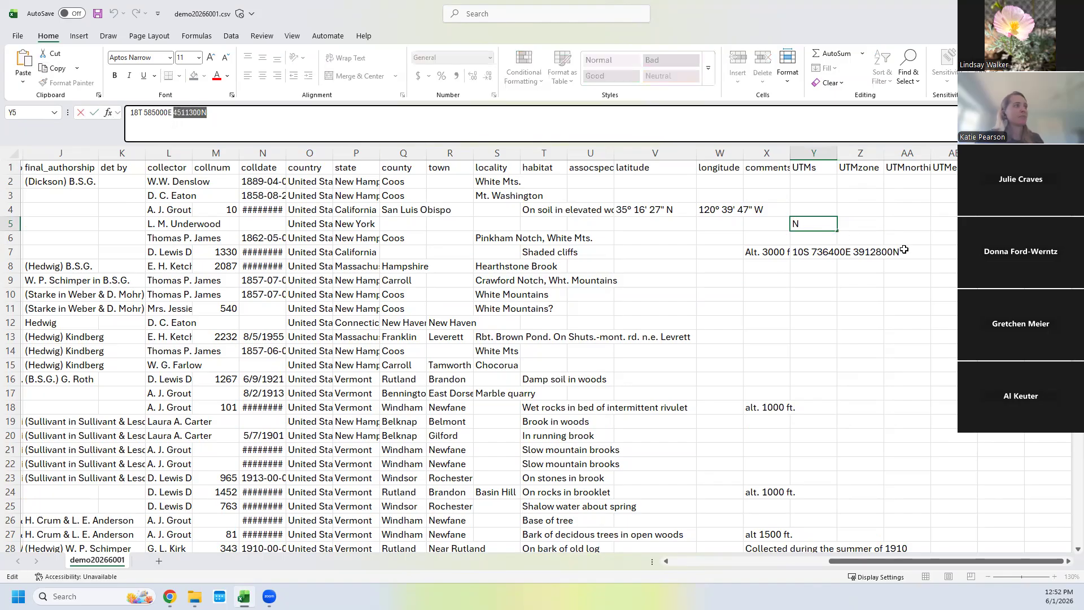
{"action": "left_click", "coordinate": [902, 237]}
{"action": "left_click", "coordinate": [955, 225]}
{"action": "key", "text": "ctrl+v"}
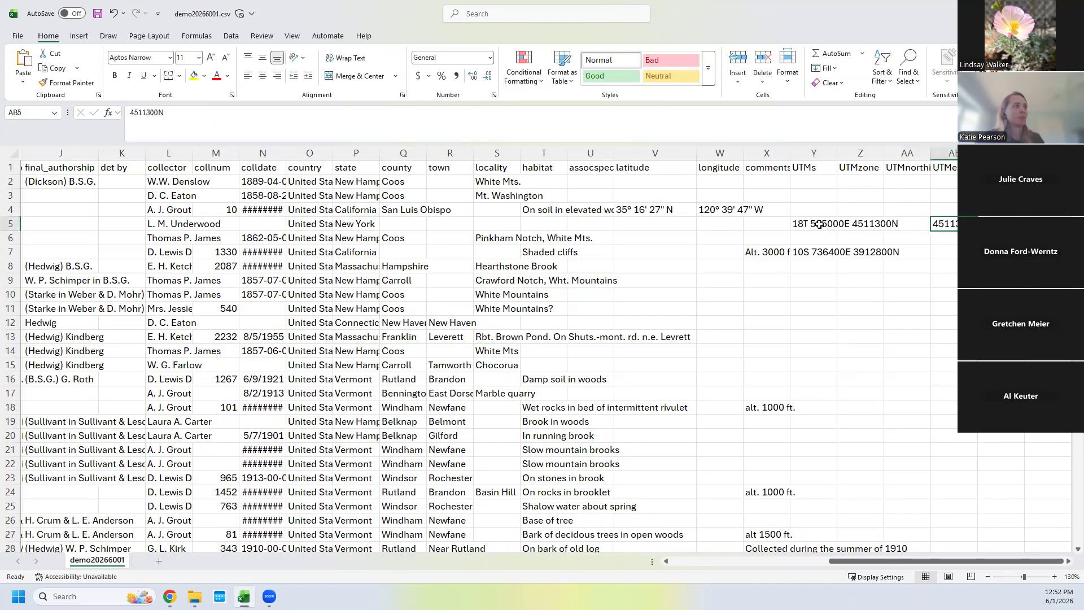
- Copy the easting 585000E out of the row 5 UTMs value and paste it into cell AB6
{"action": "left_click", "coordinate": [819, 224]}
{"action": "left_click_drag", "start_coordinate": [173, 111], "coordinate": [150, 113]}
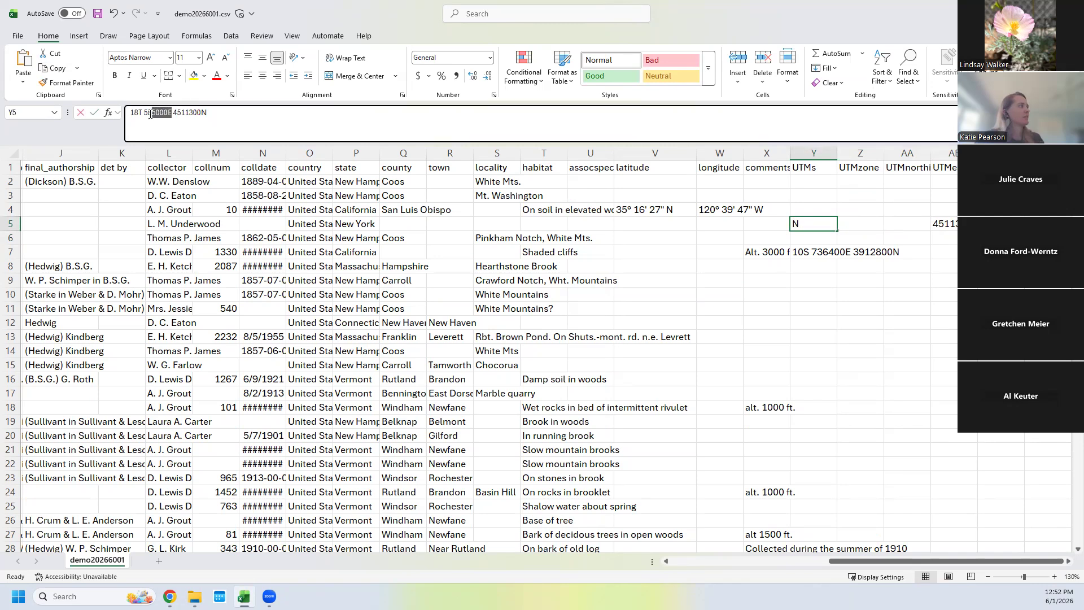
{"action": "left_click", "coordinate": [902, 224]}
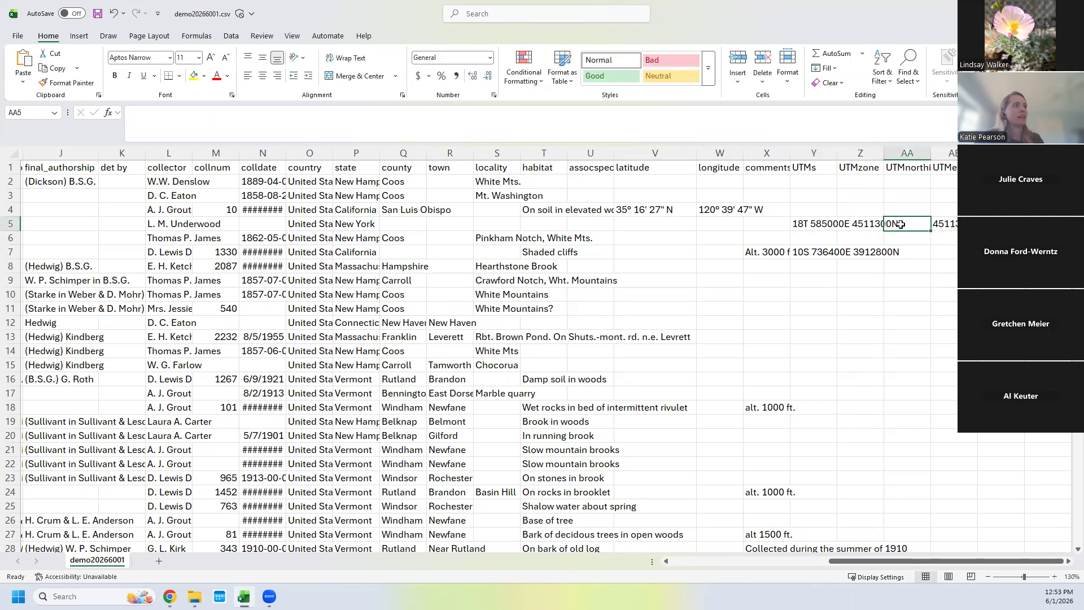
{"action": "left_click", "coordinate": [947, 238]}
{"action": "key", "text": "ctrl+v"}
- Move the northing from AB5 to AA5 and the easting from AB6 to AB5
{"action": "left_click", "coordinate": [945, 225]}
{"action": "key", "text": "ctrl+x"}
{"action": "left_click", "coordinate": [908, 223]}
{"action": "key", "text": "ctrl+v"}
{"action": "left_click", "coordinate": [956, 238]}
{"action": "key", "text": "ctrl+x"}
{"action": "left_click", "coordinate": [953, 226]}
{"action": "key", "text": "ctrl+v"}
- Remove the trailing direction letters from the row 5 northing and easting, leaving only the numbers
{"action": "left_click", "coordinate": [919, 224]}
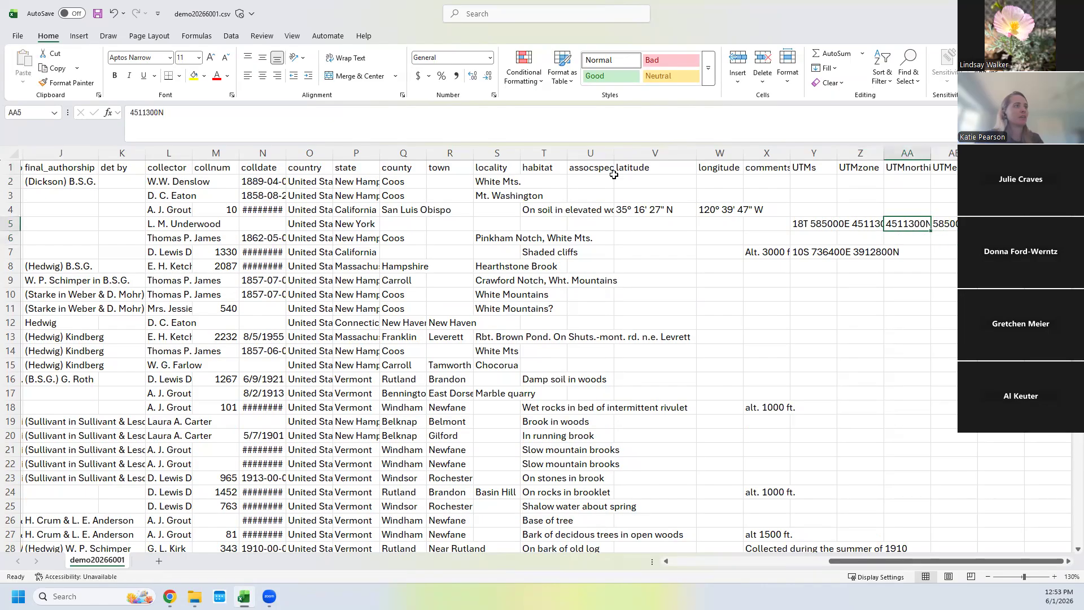
{"action": "left_click", "coordinate": [315, 109]}
{"action": "key", "text": "BackSpace"}
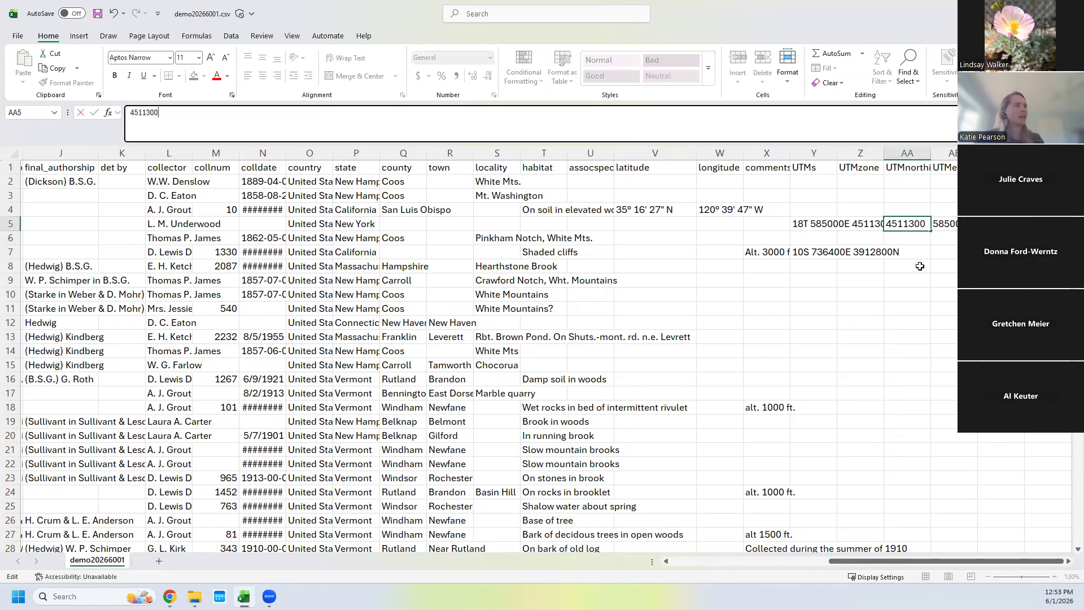
{"action": "left_click", "coordinate": [934, 223]}
{"action": "left_click", "coordinate": [429, 140]}
{"action": "key", "text": "Return"}
- Fill the UTMzone column with 18T in row 5 and 10S in row 7
{"action": "left_click", "coordinate": [871, 224]}
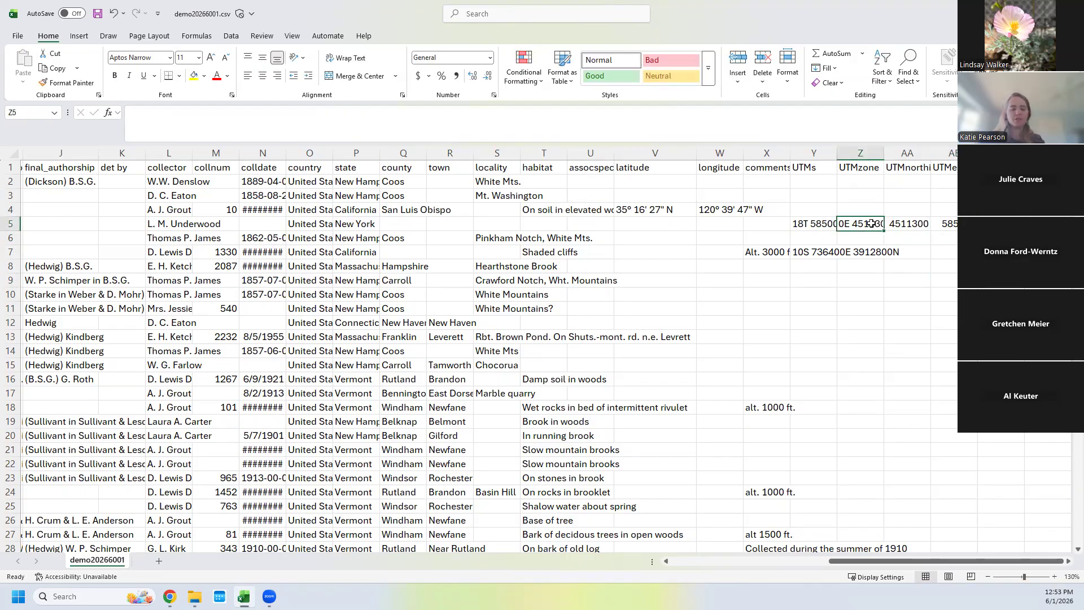
{"action": "type", "text": "18T"}
{"action": "key", "text": "Return"}
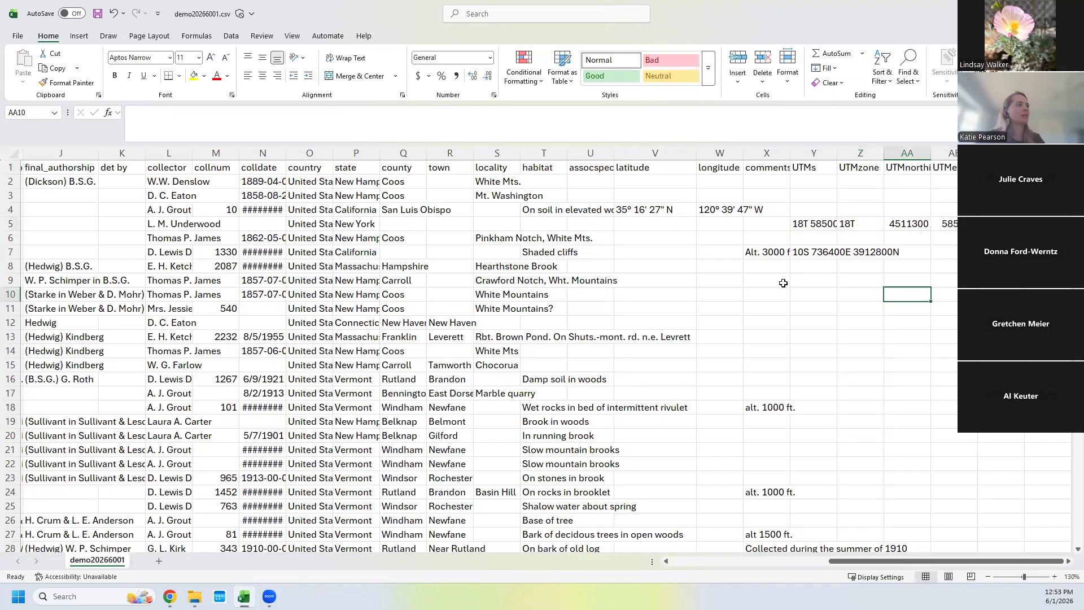
{"action": "left_click", "coordinate": [866, 251]}
{"action": "type", "text": "10S"}
{"action": "key", "text": "Return"}
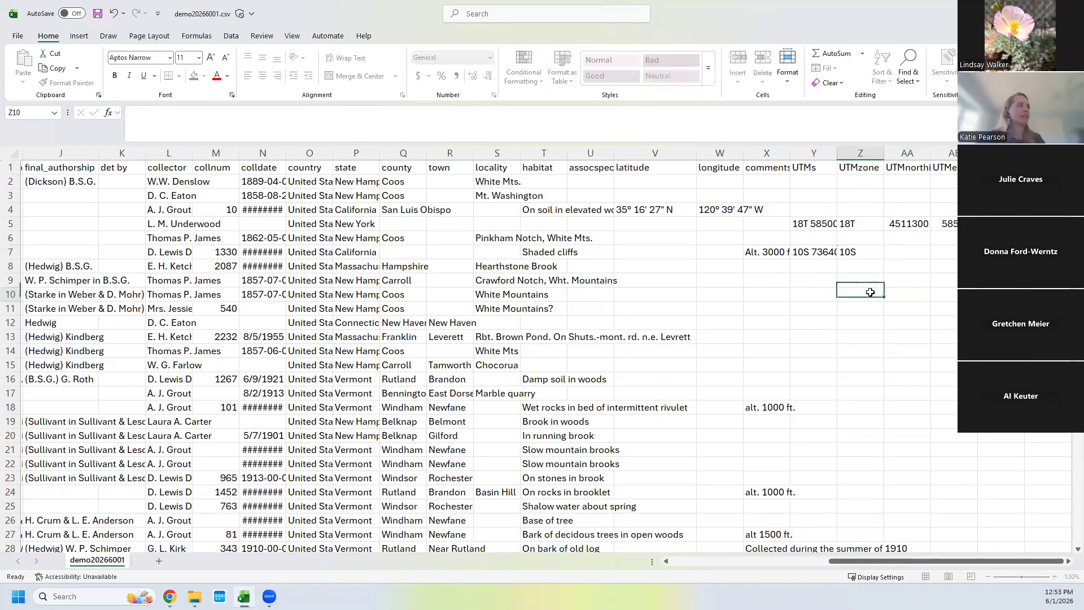
- Copy the easting 736400 from the row 7 UTMs value into the UTMeasting column, cell AB7
{"action": "left_click", "coordinate": [814, 252]}
{"action": "left_click_drag", "start_coordinate": [168, 114], "coordinate": [144, 114]}
{"action": "key", "text": "ctrl+c"}
{"action": "left_click", "coordinate": [945, 252]}
{"action": "key", "text": "ctrl+v"}
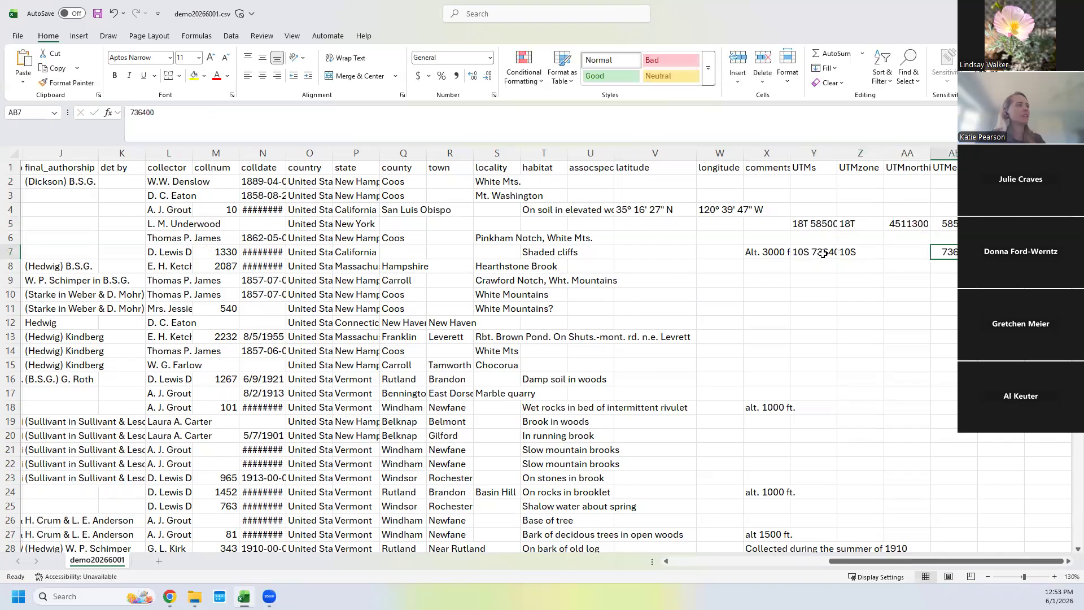
- Copy the northing 3912800 from the row 7 UTMs value into cell AA7 and save the CSV file
{"action": "left_click", "coordinate": [819, 251]}
{"action": "left_click_drag", "start_coordinate": [200, 113], "coordinate": [173, 113]}
{"action": "key", "text": "ctrl+c"}
{"action": "left_click", "coordinate": [915, 252]}
{"action": "key", "text": "ctrl+v"}
{"action": "left_click", "coordinate": [944, 336]}
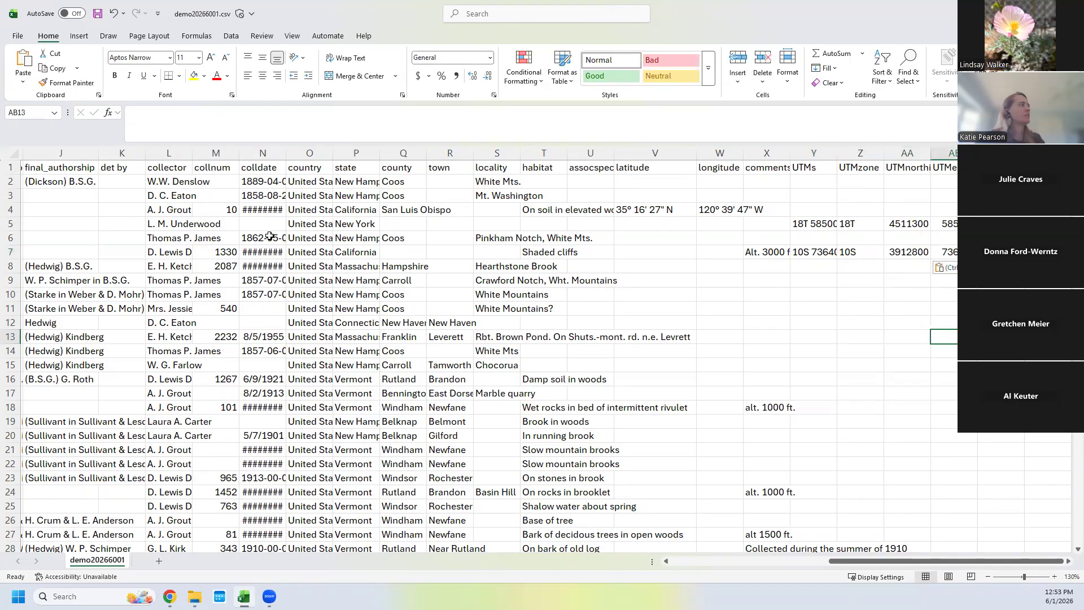
{"action": "left_click", "coordinate": [97, 14]}
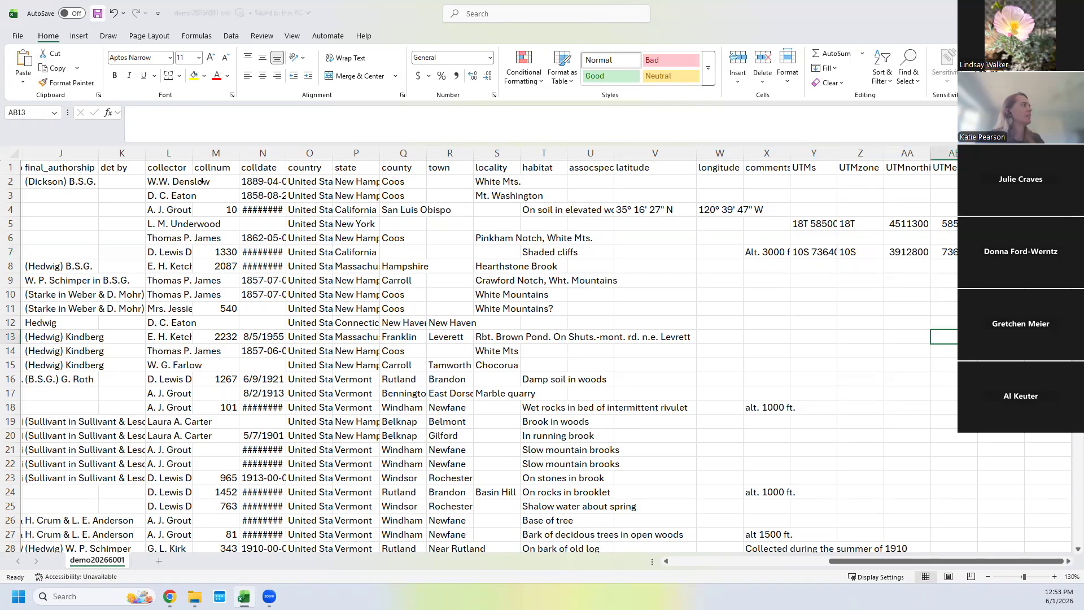
- Switch back to the Specimen Uploader in the browser and save the current field mapping
{"action": "left_click", "coordinate": [170, 597]}
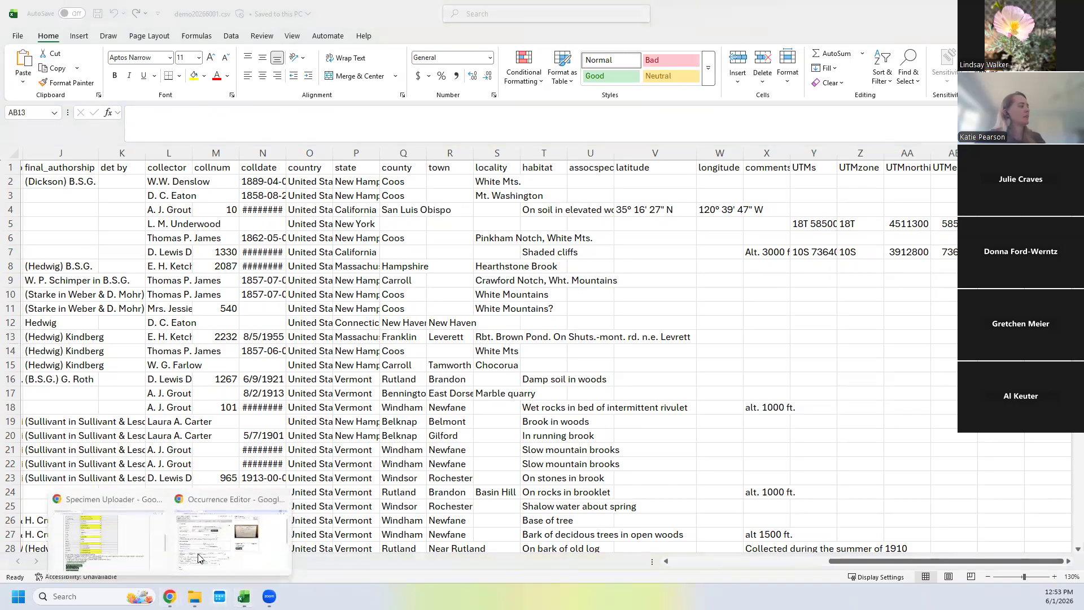
{"action": "left_click", "coordinate": [118, 533]}
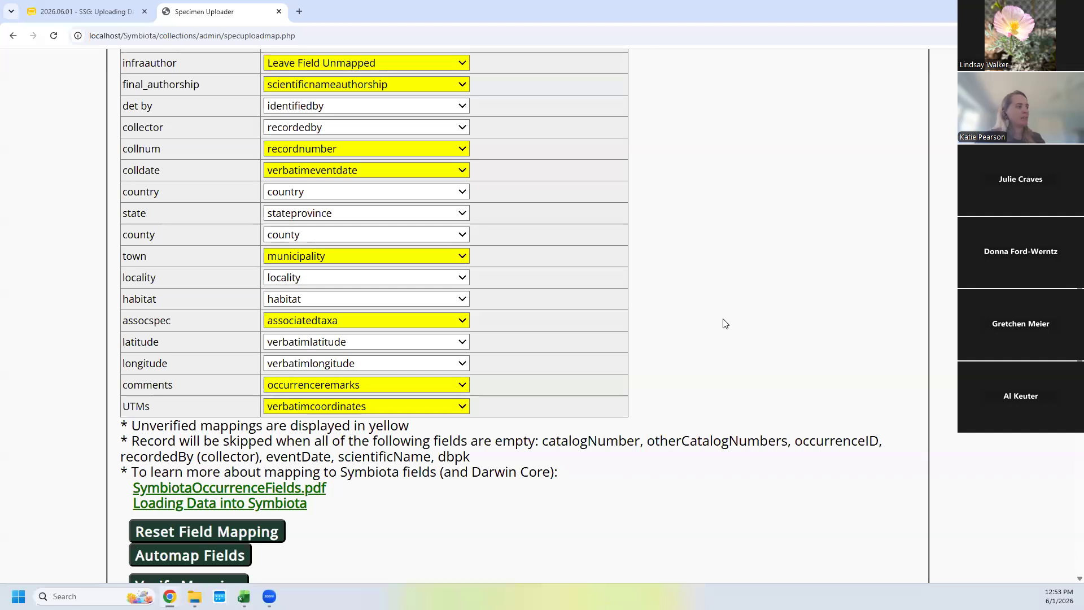
{"action": "scroll", "coordinate": [572, 344], "scroll_direction": "down", "scroll_amount": 3}
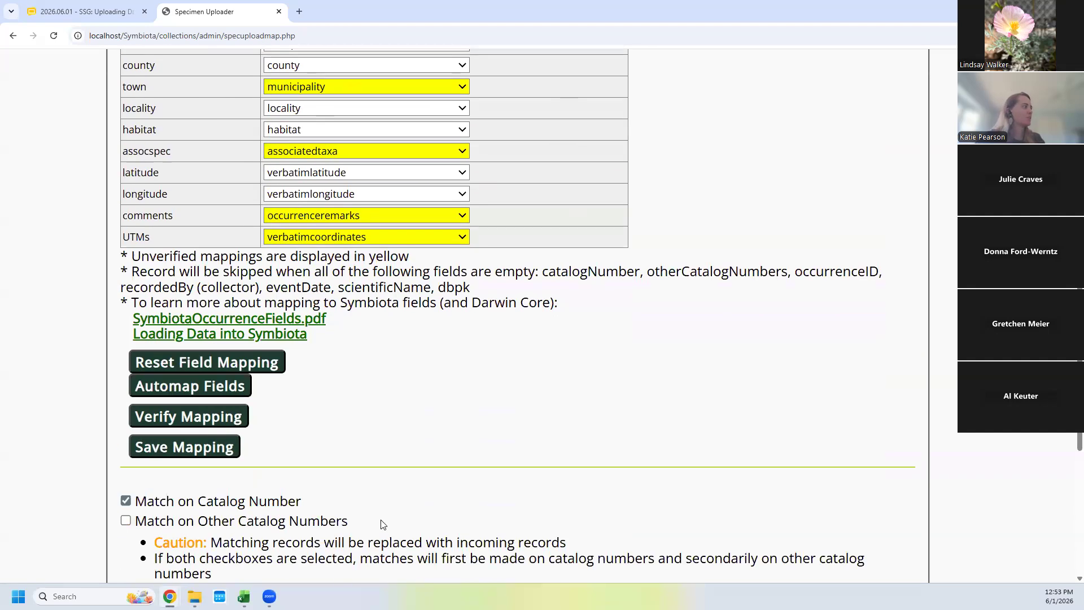
{"action": "left_click", "coordinate": [215, 446]}
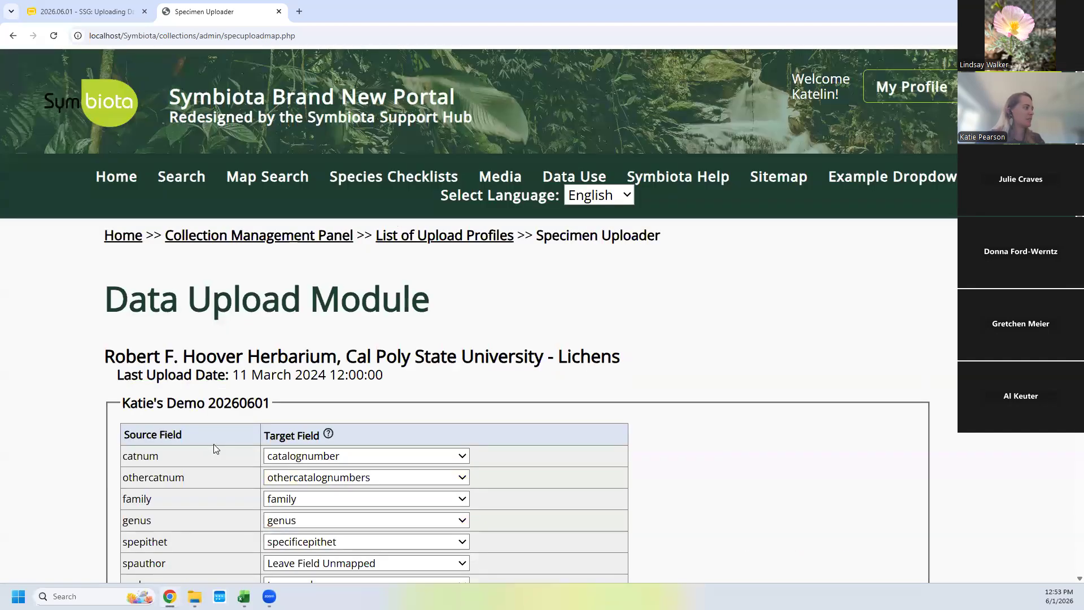
- Initialize the 20260601 demo profile again from the list of upload profiles and analyze the updated demo20266001.csv
{"action": "left_click", "coordinate": [441, 235]}
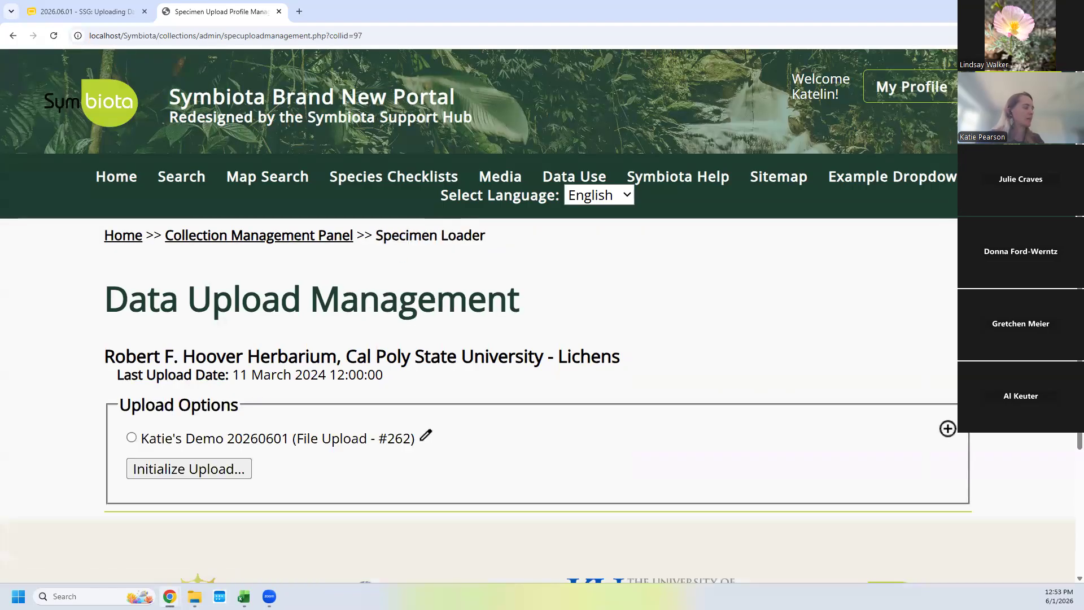
{"action": "left_click", "coordinate": [132, 438]}
{"action": "left_click", "coordinate": [193, 467]}
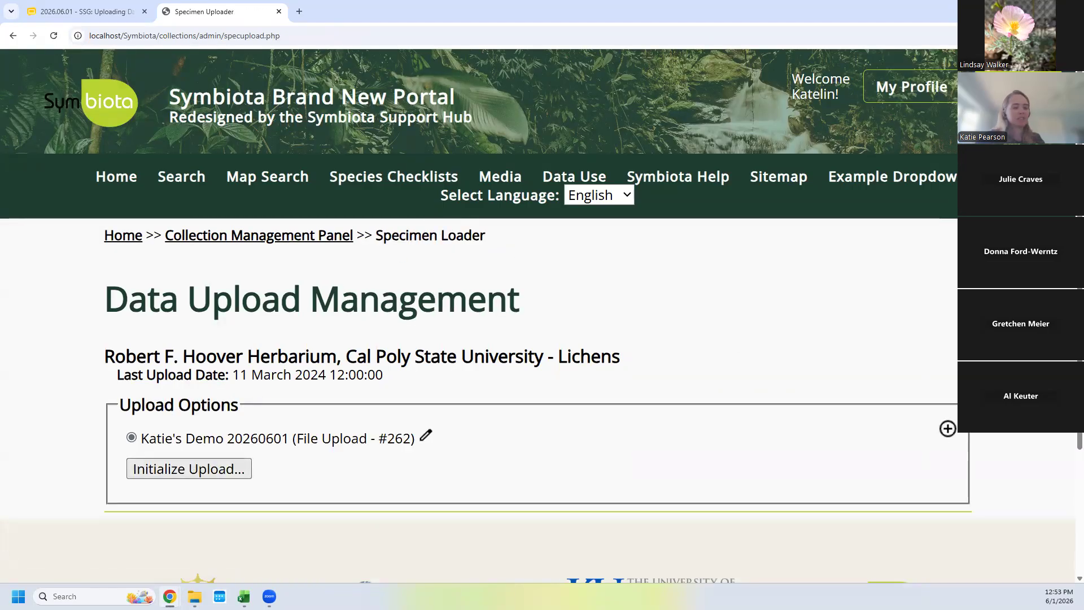
{"action": "left_click_drag", "start_coordinate": [399, 486], "coordinate": [179, 440]}
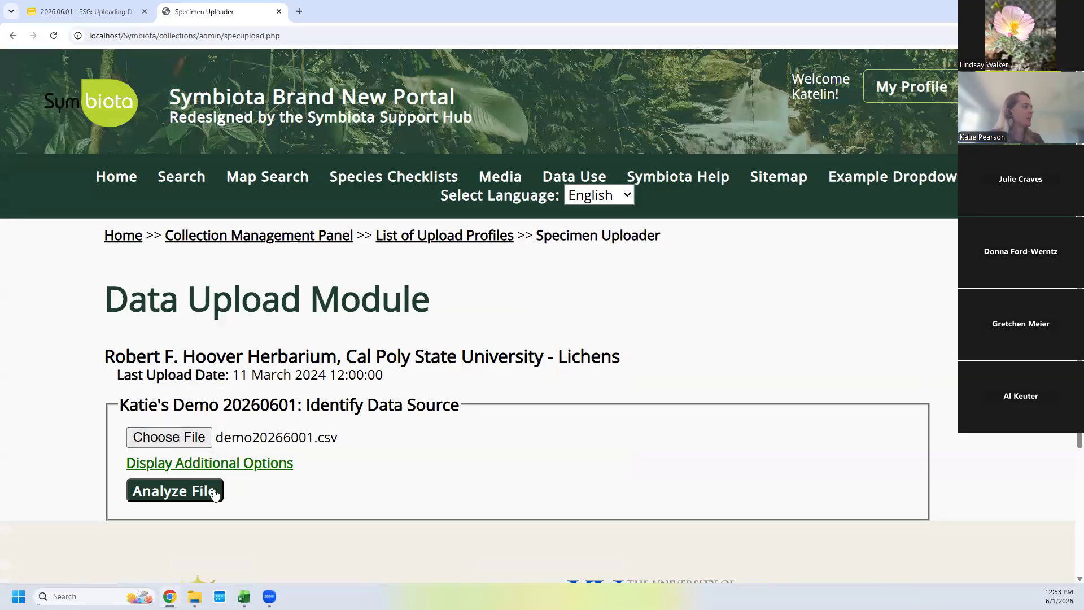
{"action": "left_click", "coordinate": [195, 493]}
- Set the UTMs source field to Leave Field Unmapped
{"action": "scroll", "coordinate": [687, 334], "scroll_direction": "down", "scroll_amount": 2}
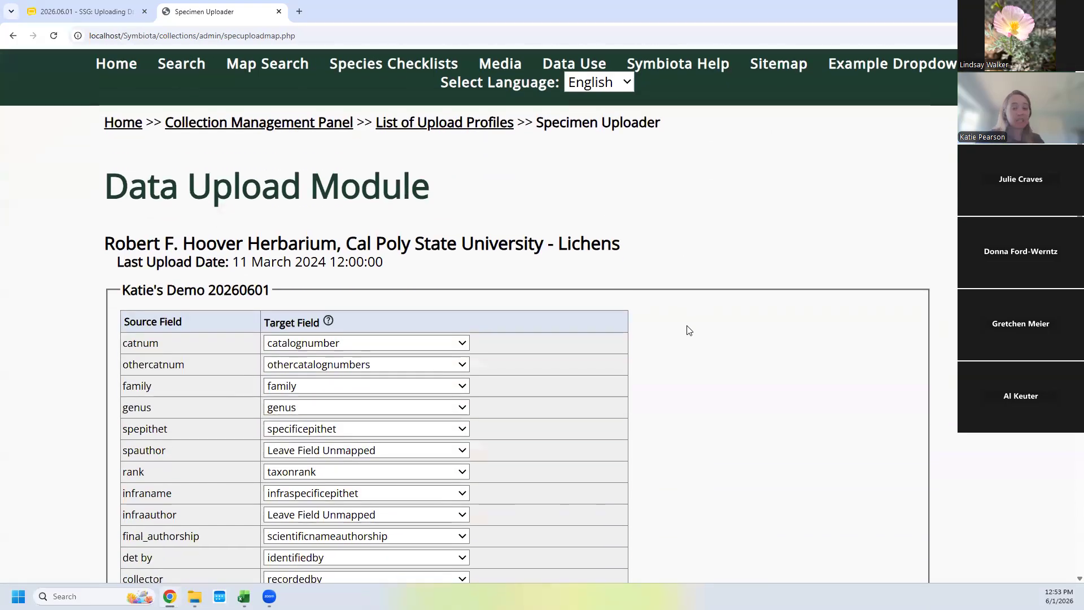
{"action": "scroll", "coordinate": [682, 292], "scroll_direction": "down", "scroll_amount": 1}
{"action": "scroll", "coordinate": [682, 292], "scroll_direction": "down", "scroll_amount": 8}
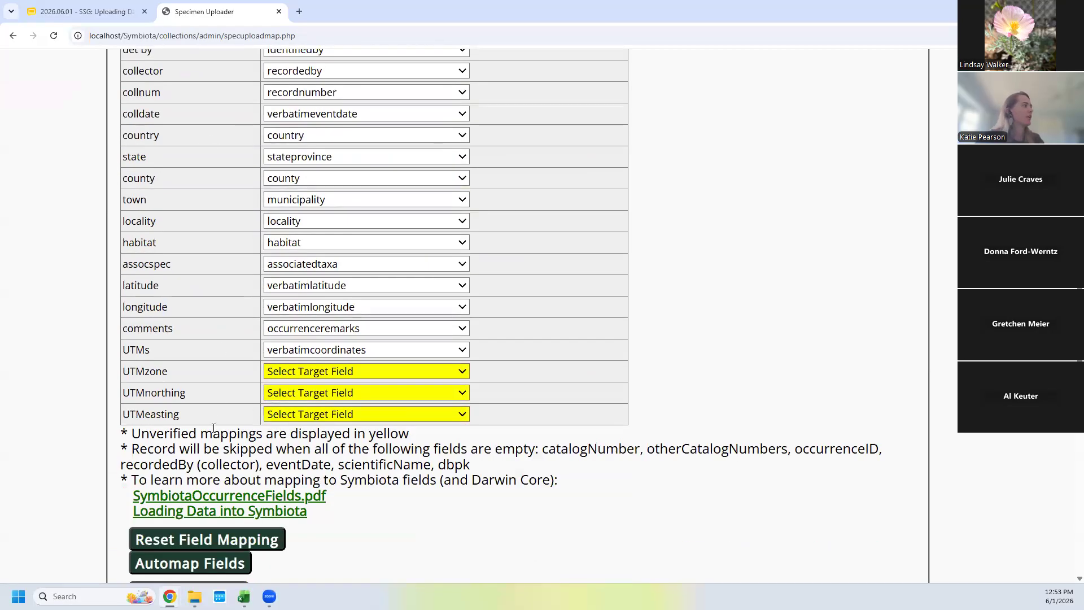
{"action": "left_click", "coordinate": [332, 352]}
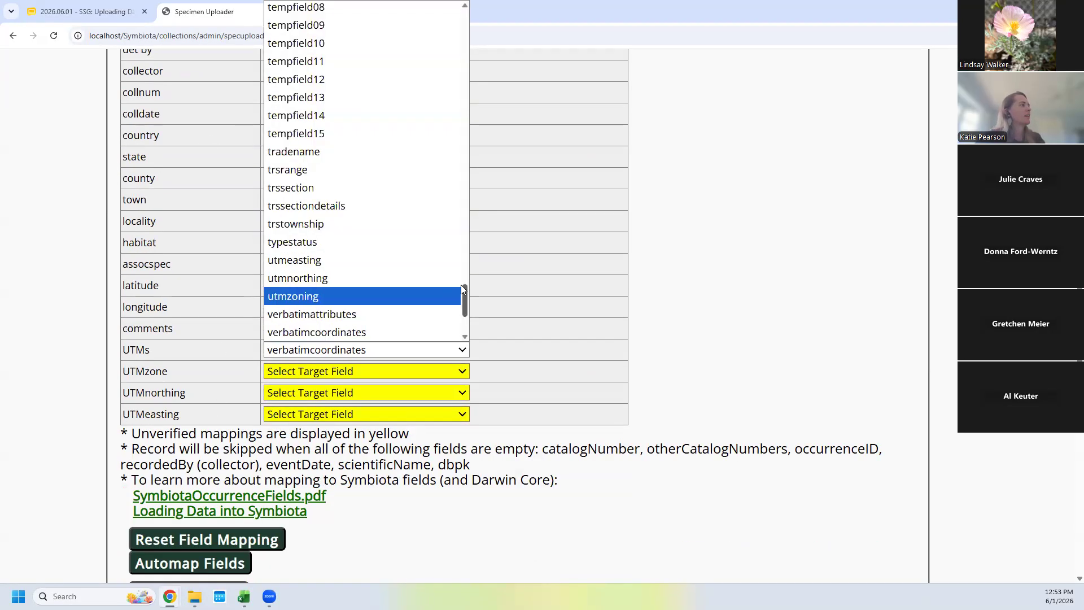
{"action": "left_click_drag", "start_coordinate": [461, 285], "coordinate": [445, 22]}
{"action": "left_click", "coordinate": [364, 24]}
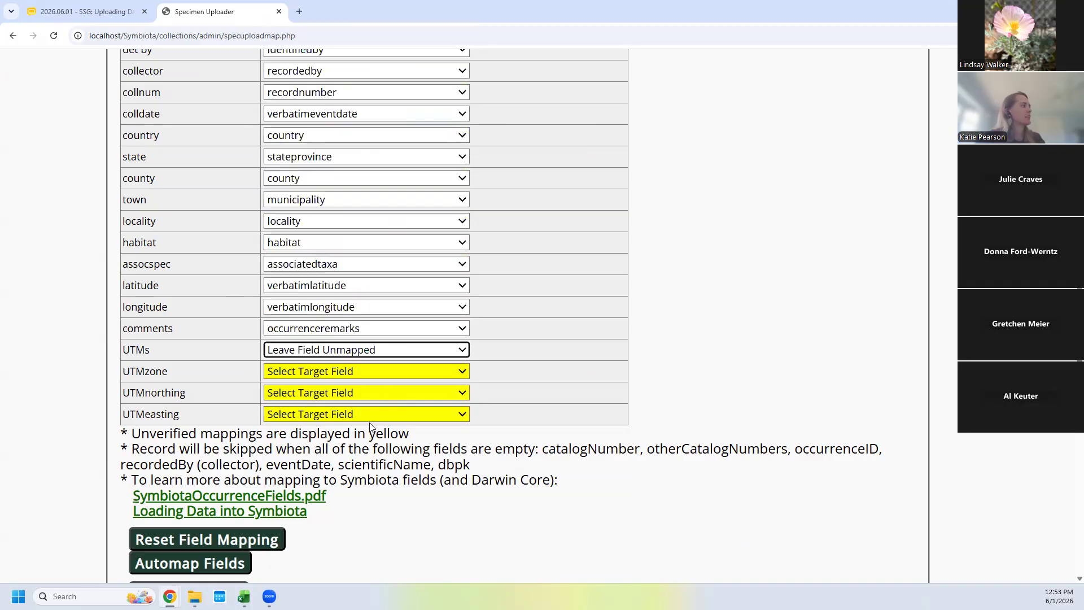
- Map UTMzone to utmzoning, UTMnorthing to utmnorthing and UTMeasting to utmeasting
{"action": "left_click", "coordinate": [335, 375]}
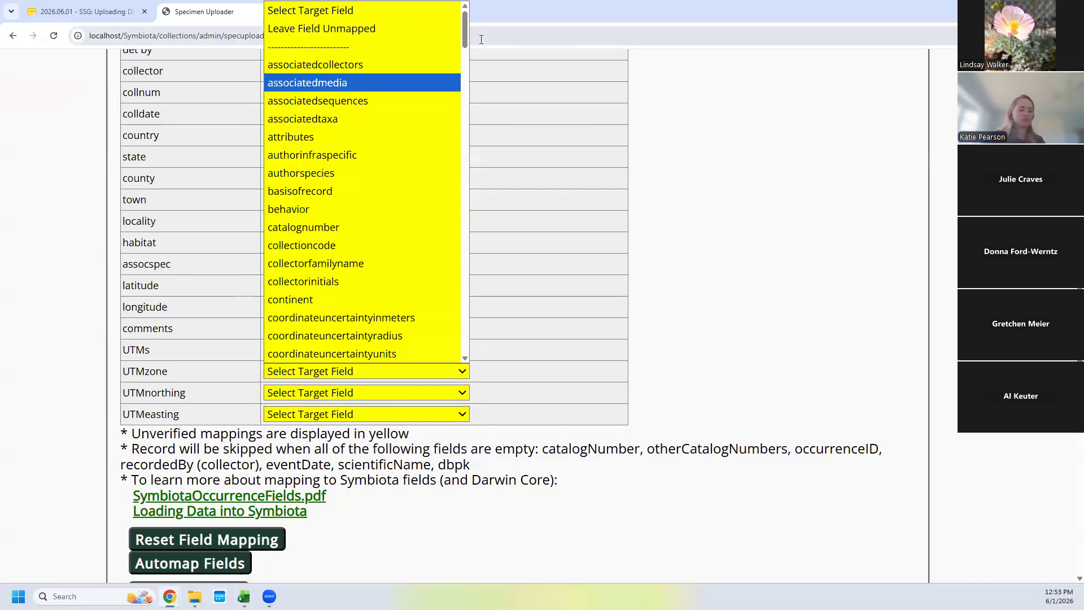
{"action": "type", "text": "utmzoning"}
{"action": "key", "text": "Down"}
{"action": "key", "text": "Up"}
{"action": "key", "text": "Return"}
{"action": "key", "text": "Tab"}
{"action": "type", "text": "utmn"}
{"action": "key", "text": "Tab"}
{"action": "type", "text": "utme"}
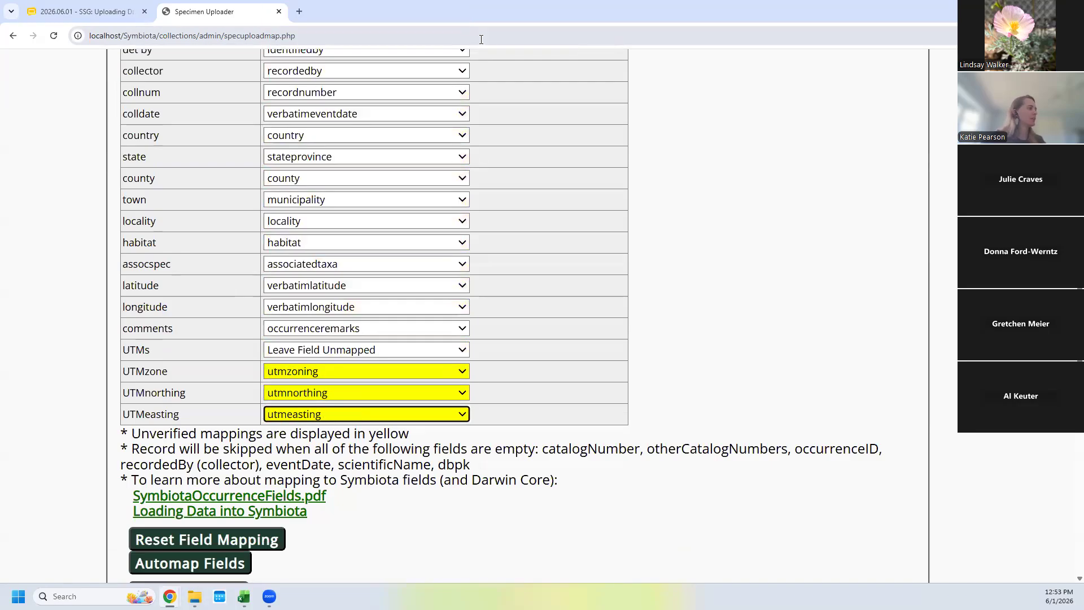
- Save the field mapping with the new UTM fields and go to the upload settings
{"action": "scroll", "coordinate": [568, 245], "scroll_direction": "down", "scroll_amount": 4}
{"action": "left_click", "coordinate": [196, 407]}
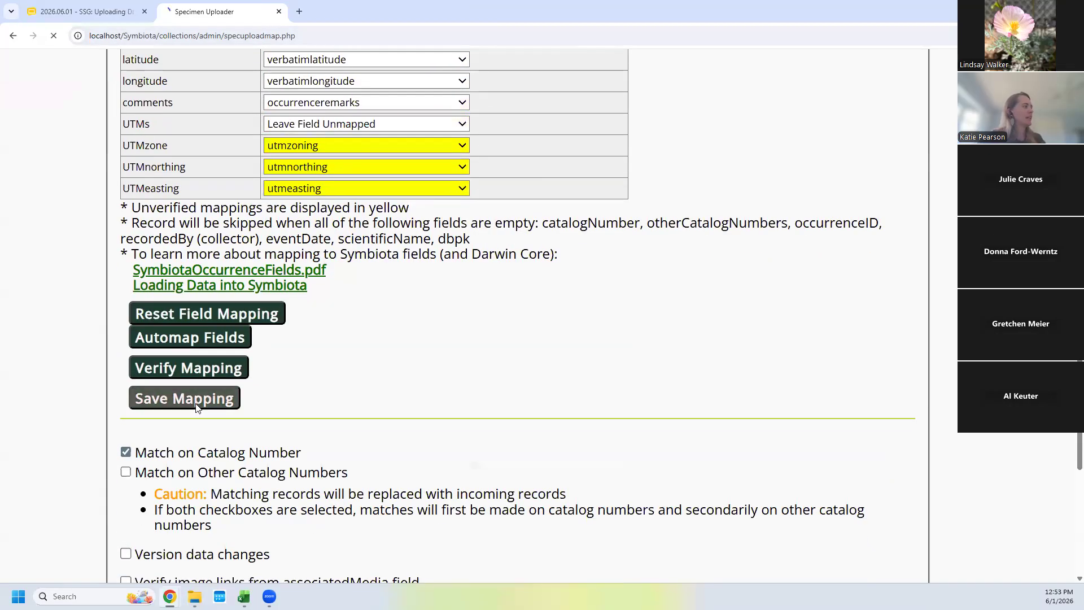
{"action": "scroll", "coordinate": [770, 356], "scroll_direction": "down", "scroll_amount": 20}
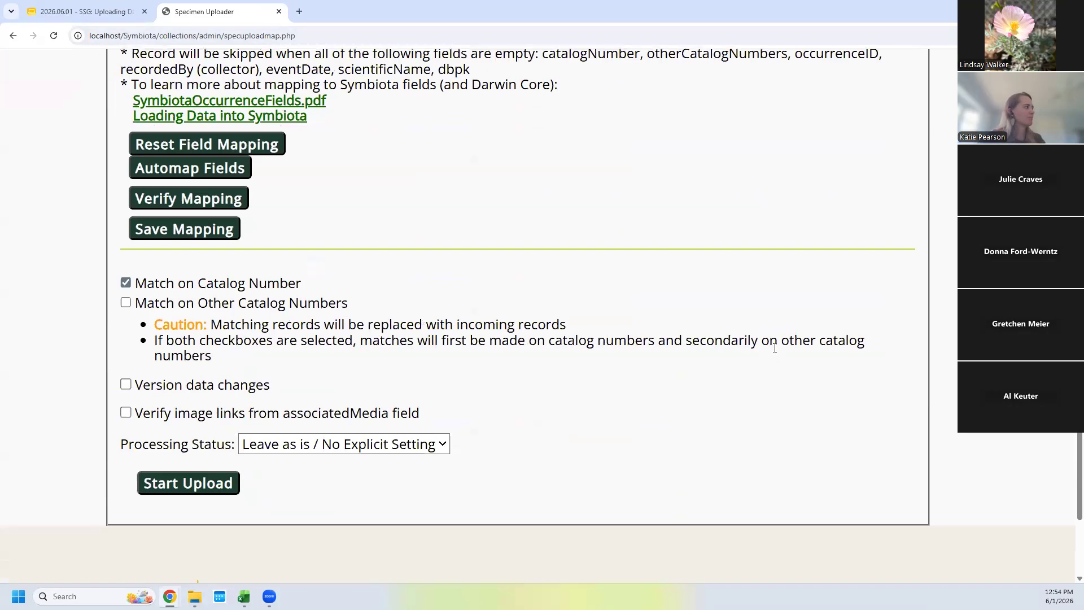
- Start the upload of demo20266001.csv to the temporary table and bring up its pending data transfer report
{"action": "left_click", "coordinate": [188, 484]}
{"action": "scroll", "coordinate": [703, 430], "scroll_direction": "down", "scroll_amount": 6}
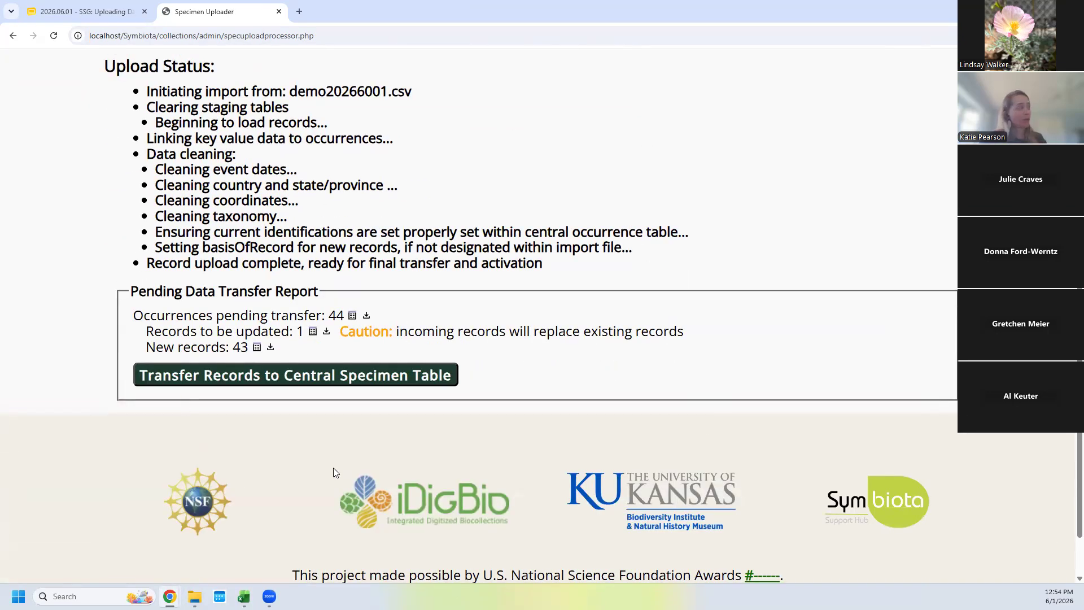
- Consult the Review Preliminary Table slide in the Uploading Data presentation and return to the Specimen Uploader
{"action": "left_click", "coordinate": [57, 12]}
{"action": "scroll", "coordinate": [93, 435], "scroll_direction": "down", "scroll_amount": 4}
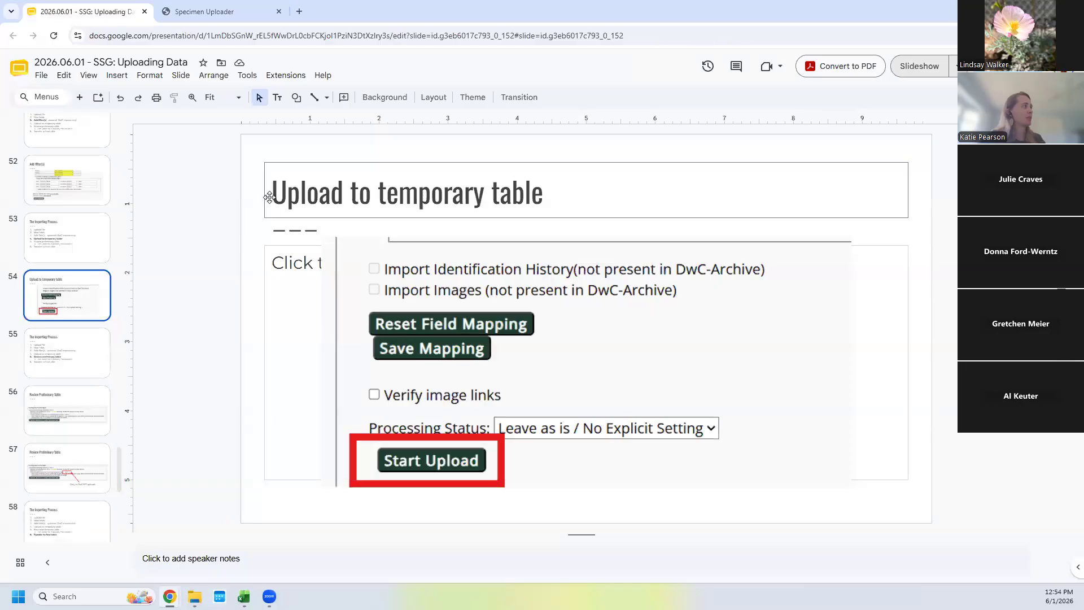
{"action": "left_click", "coordinate": [72, 427]}
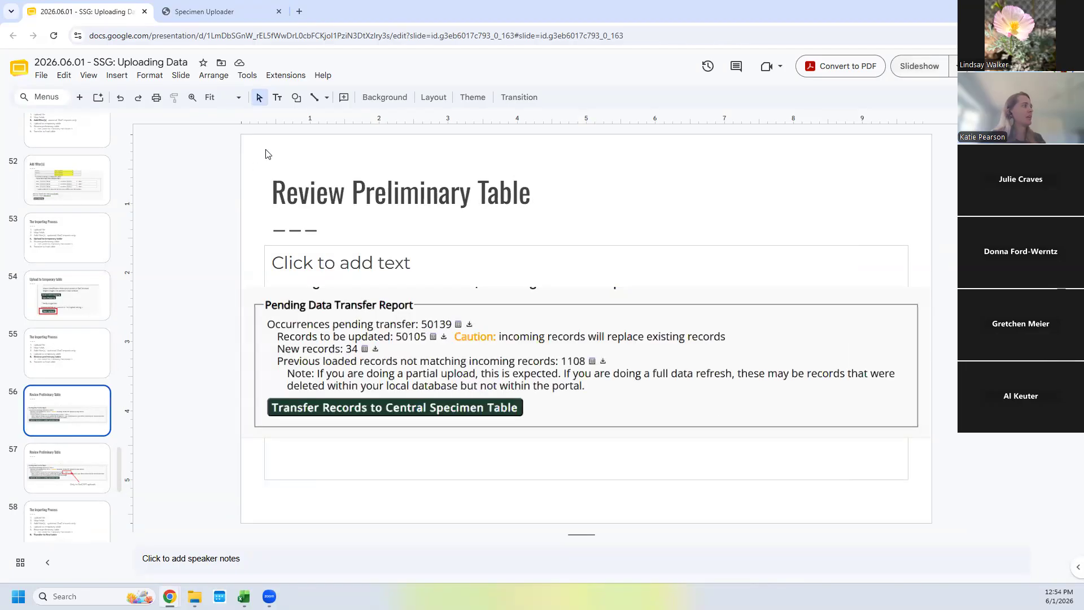
{"action": "left_click", "coordinate": [184, 12]}
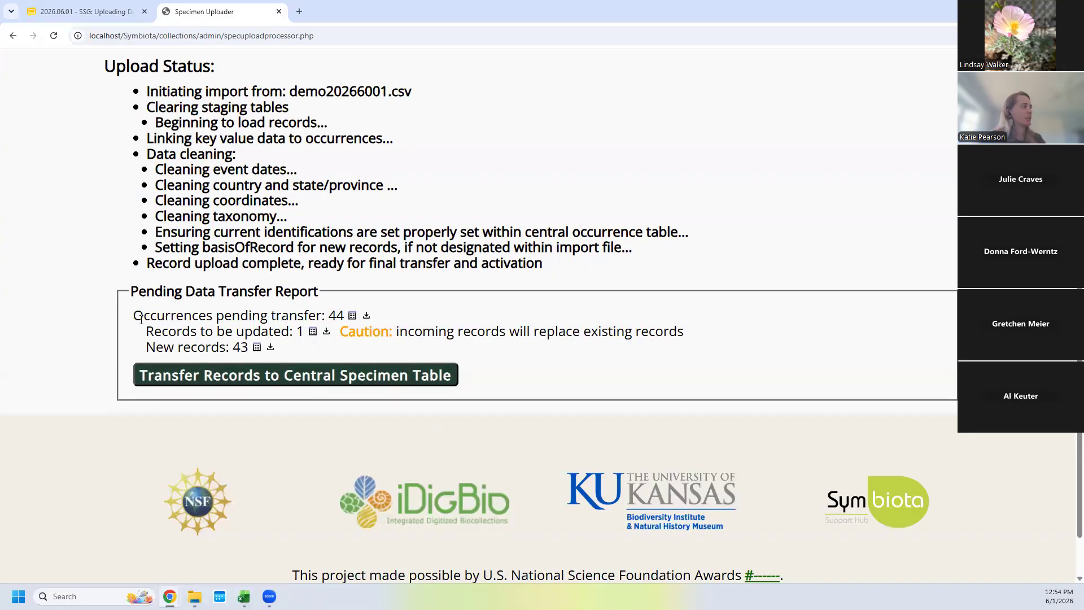
- Read the pending transfer report's replacement caution and check the catalog number in the preview of records to be updated
{"action": "left_click_drag", "start_coordinate": [151, 349], "coordinate": [304, 334]}
{"action": "left_click_drag", "start_coordinate": [397, 333], "coordinate": [678, 327]}
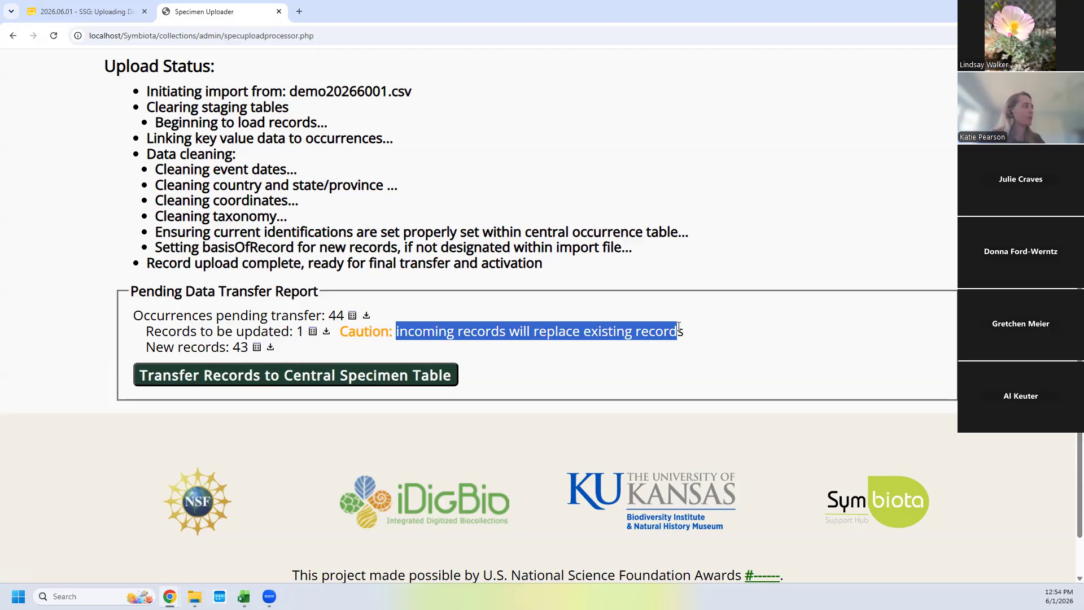
{"action": "left_click", "coordinate": [389, 331]}
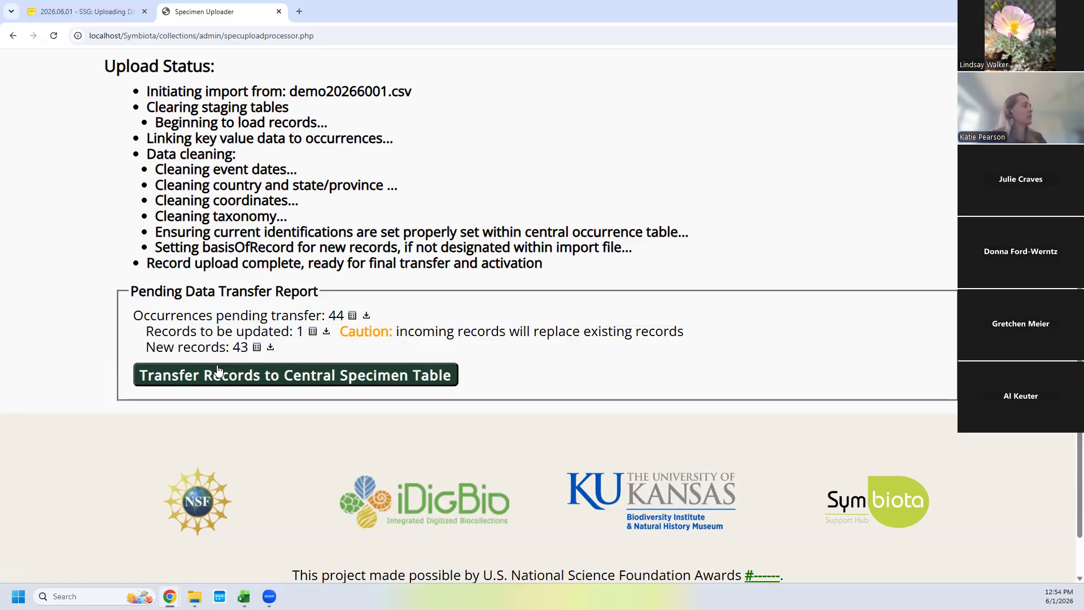
{"action": "left_click", "coordinate": [311, 333]}
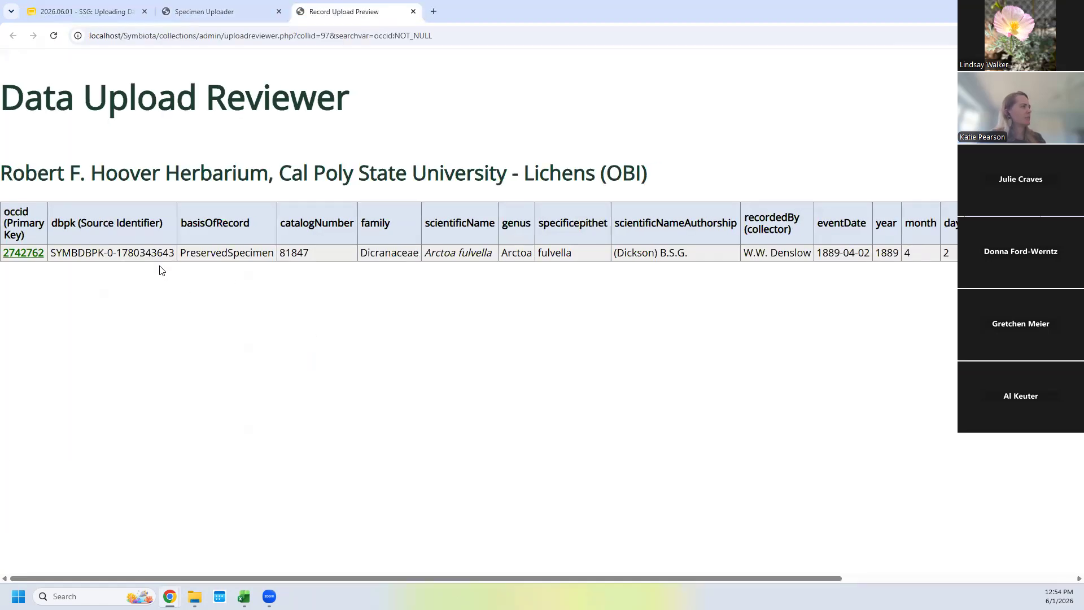
{"action": "double_click", "coordinate": [301, 254]}
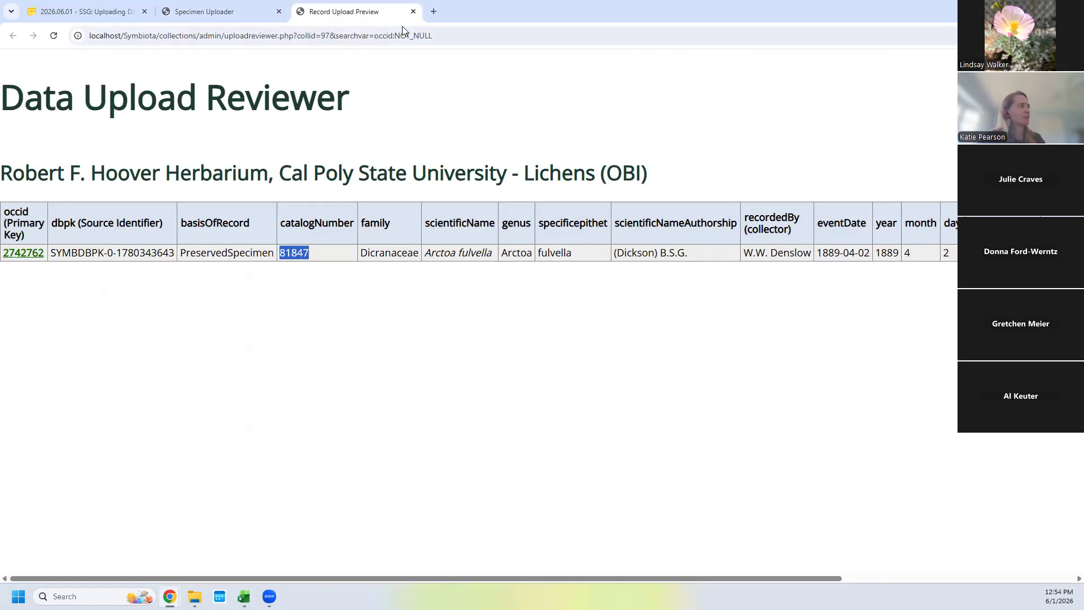
{"action": "left_click", "coordinate": [414, 11]}
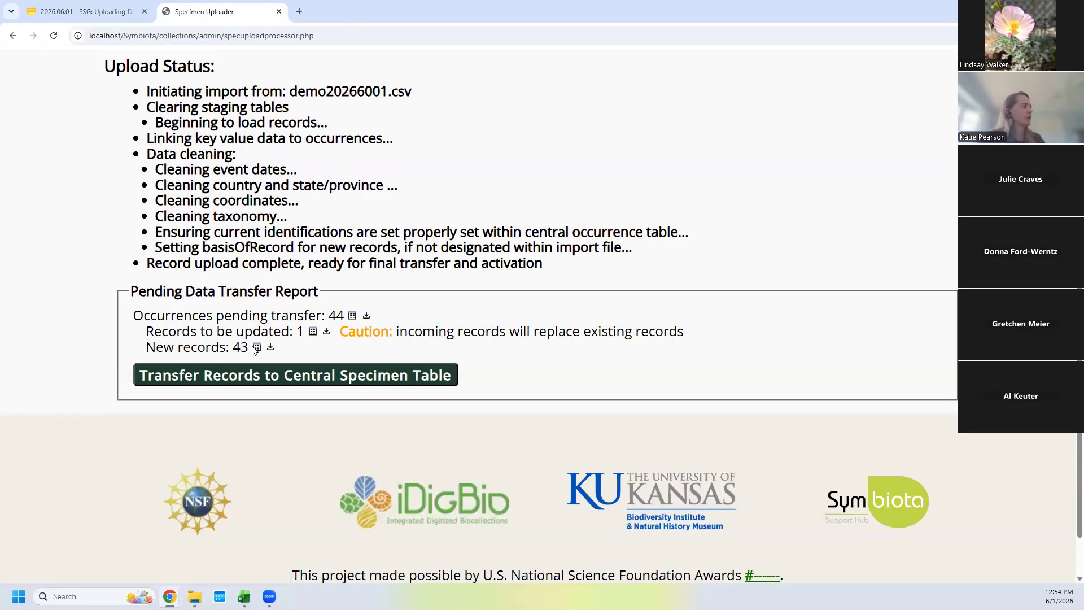
- Preview the new records pending transfer and examine the first record's scientific name
{"action": "left_click", "coordinate": [256, 347]}
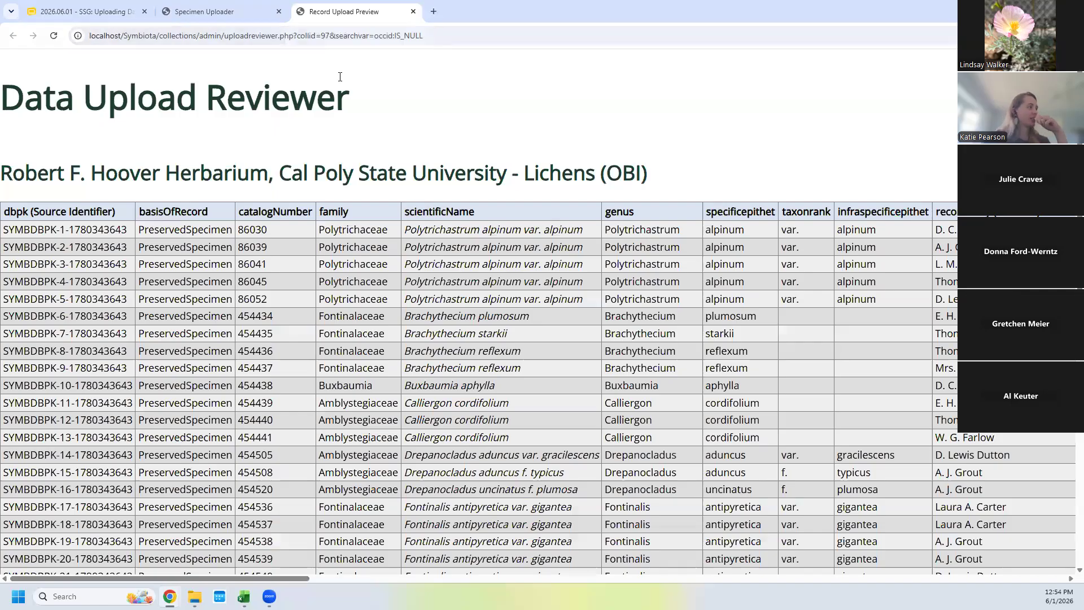
{"action": "left_click", "coordinate": [240, 17]}
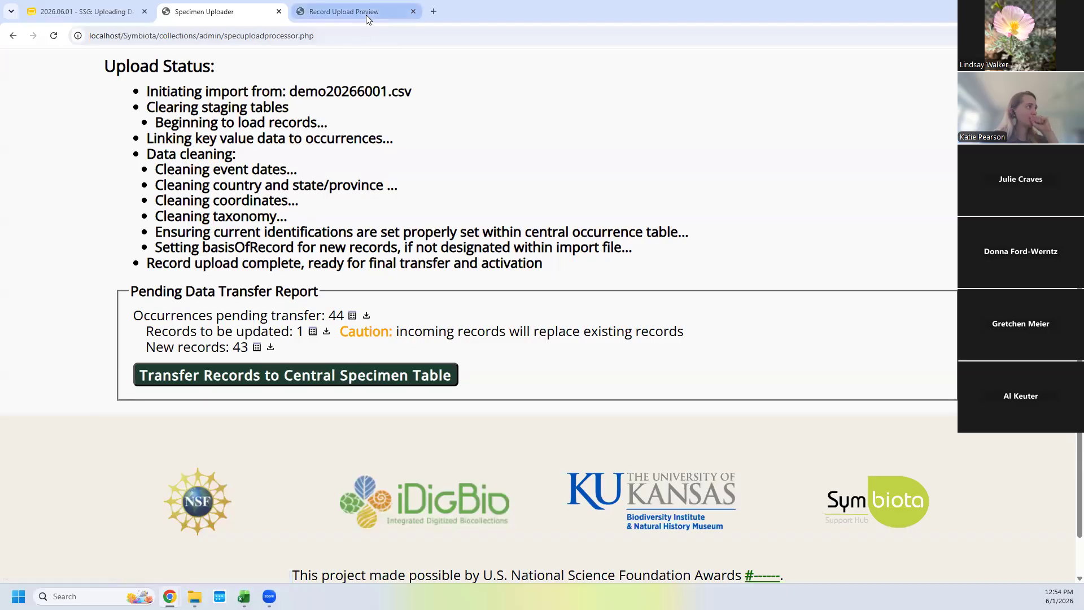
{"action": "left_click", "coordinate": [272, 348]}
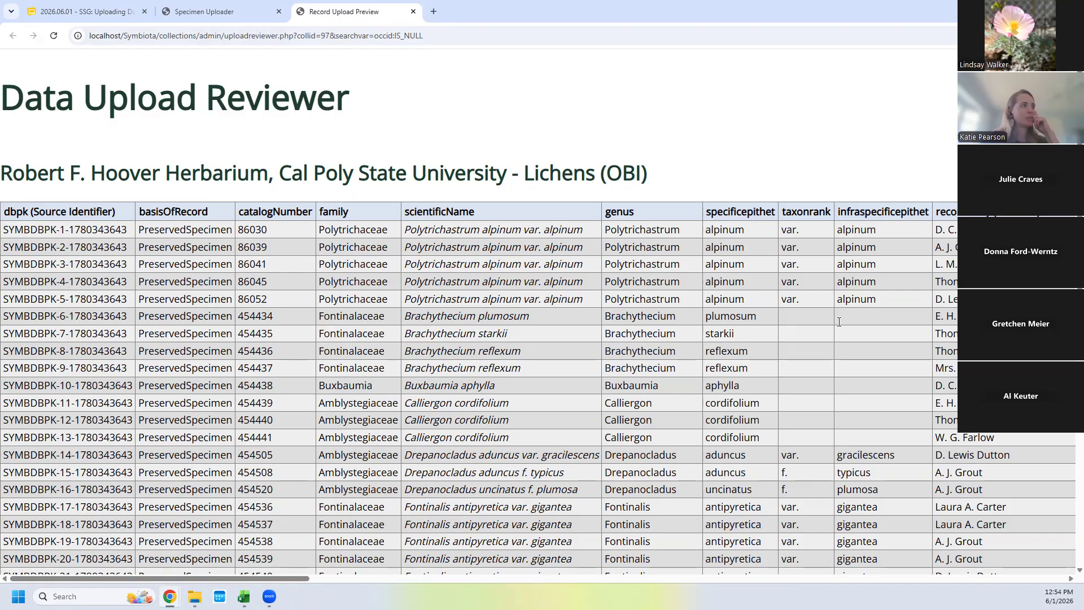
{"action": "left_click_drag", "start_coordinate": [404, 229], "coordinate": [589, 238]}
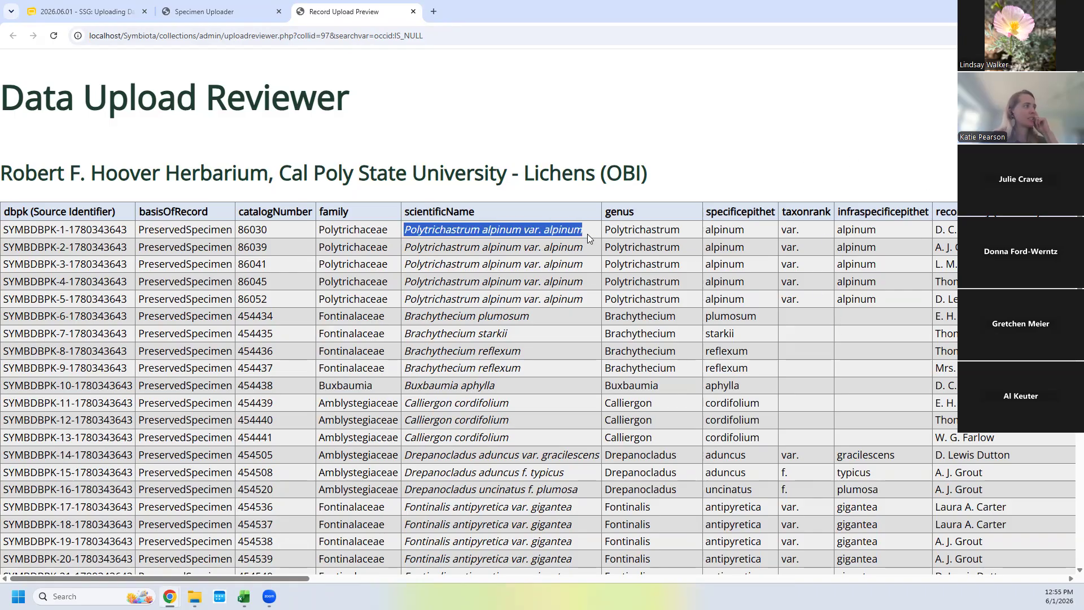
- Compare the UTM northing, easting and zoning of catalog number 86041 with its decimal coordinates, and close the new records preview
{"action": "left_click_drag", "start_coordinate": [290, 579], "coordinate": [883, 579]}
{"action": "scroll", "coordinate": [615, 347], "scroll_direction": "right", "scroll_amount": 4}
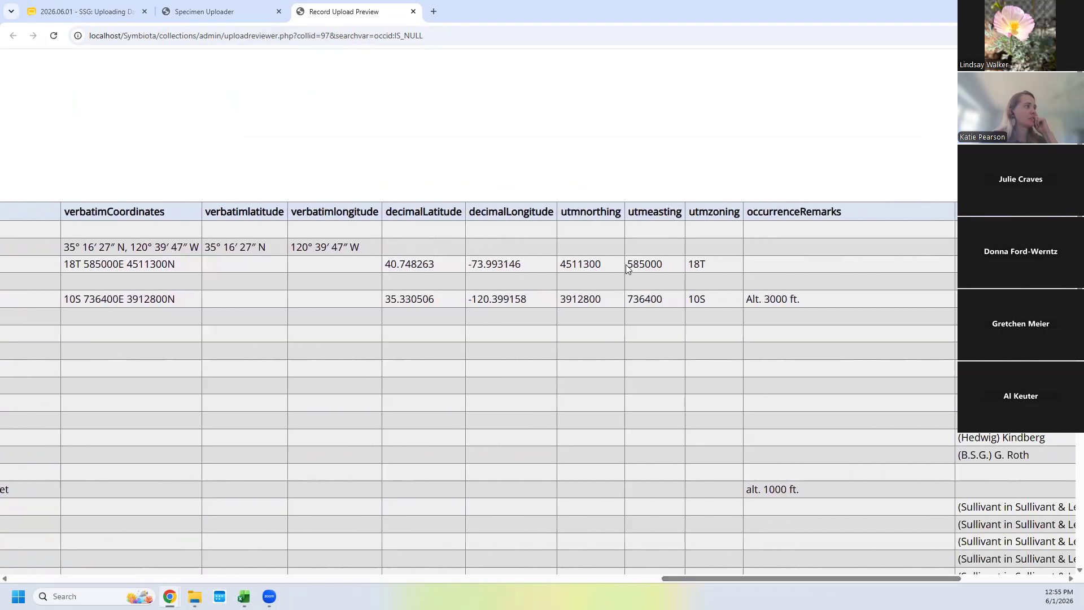
{"action": "left_click_drag", "start_coordinate": [569, 266], "coordinate": [696, 262]}
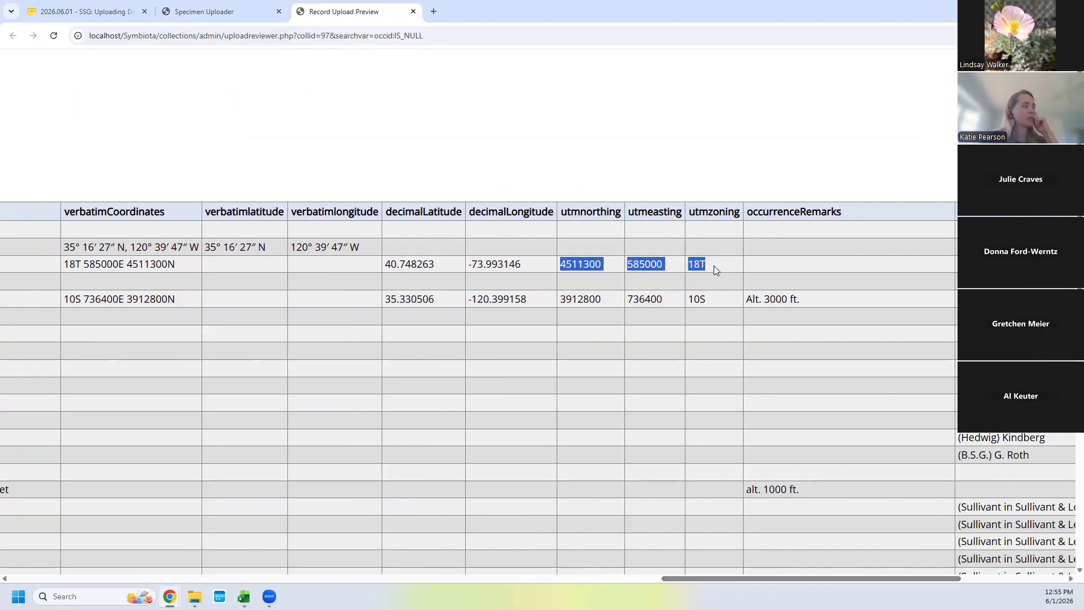
{"action": "double_click", "coordinate": [420, 264]}
{"action": "double_click", "coordinate": [497, 264]}
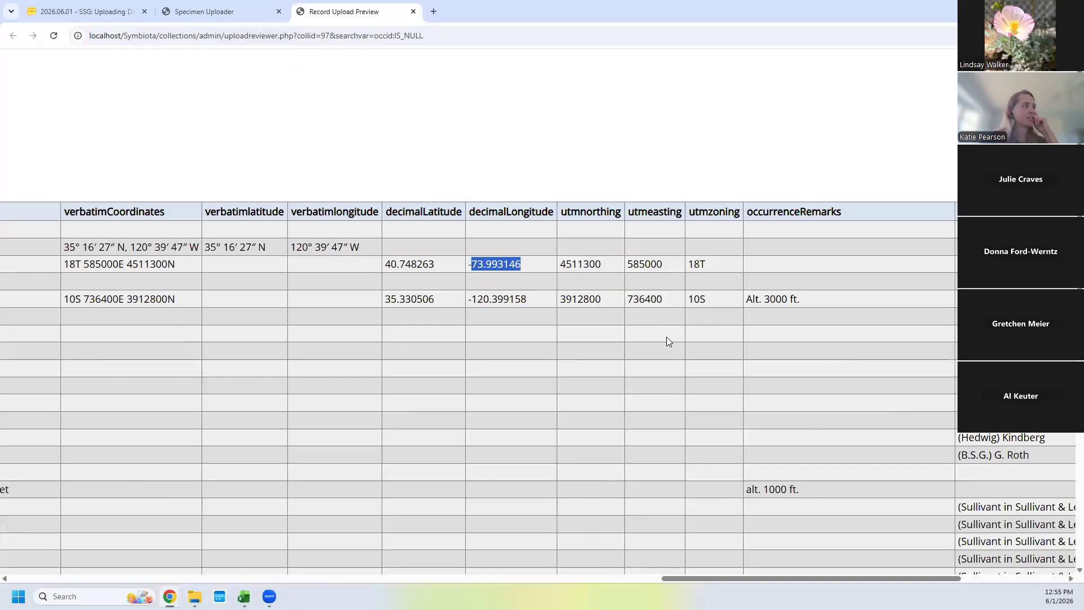
{"action": "left_click_drag", "start_coordinate": [795, 577], "coordinate": [95, 580]}
{"action": "left_click", "coordinate": [413, 11]}
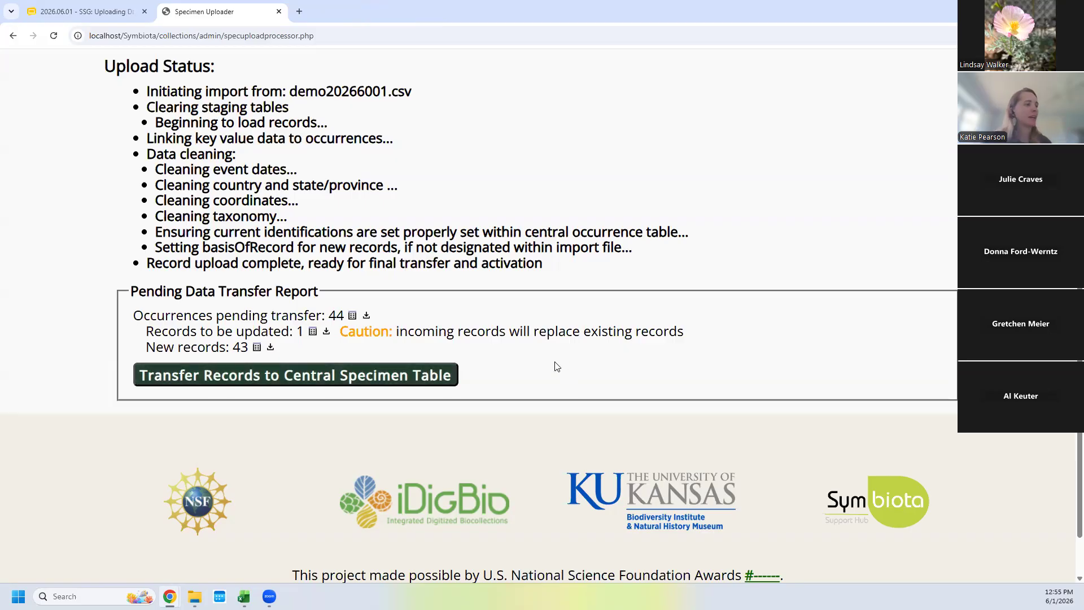
- Present the Uploading Data slides from Review Preliminary Table through the Transfer to final table stage of The Importing Process
{"action": "scroll", "coordinate": [573, 409], "scroll_direction": "up", "scroll_amount": 7}
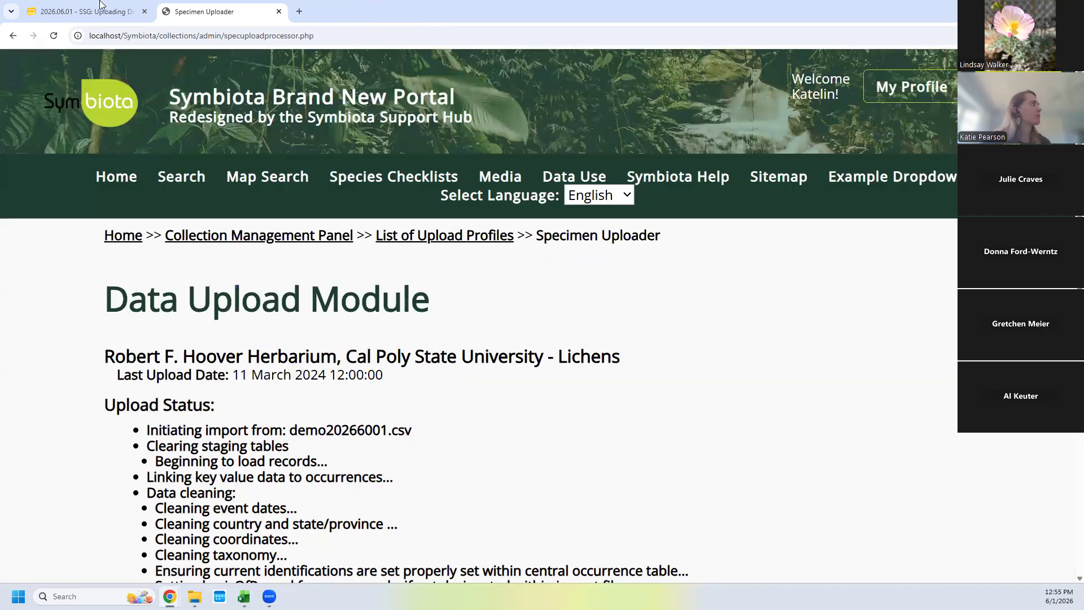
{"action": "left_click", "coordinate": [65, 12]}
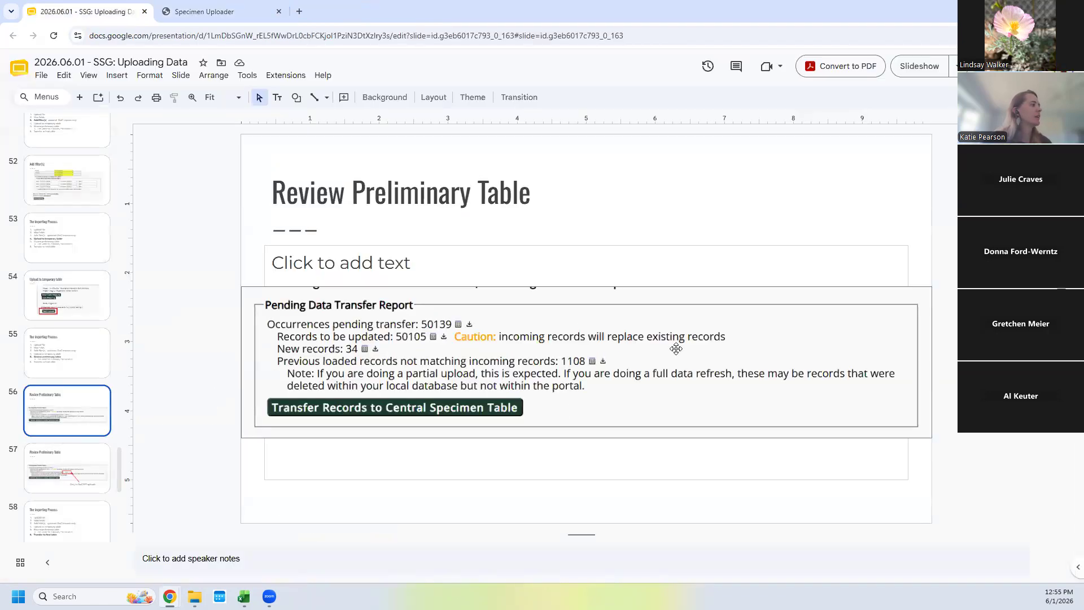
{"action": "left_click", "coordinate": [916, 69]}
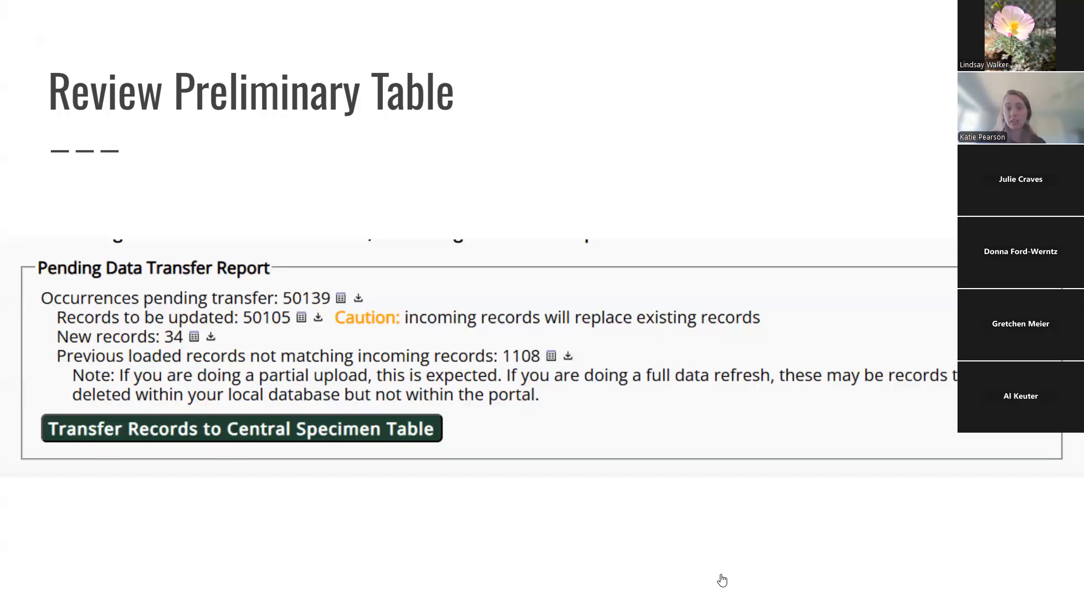
{"action": "left_click", "coordinate": [382, 513]}
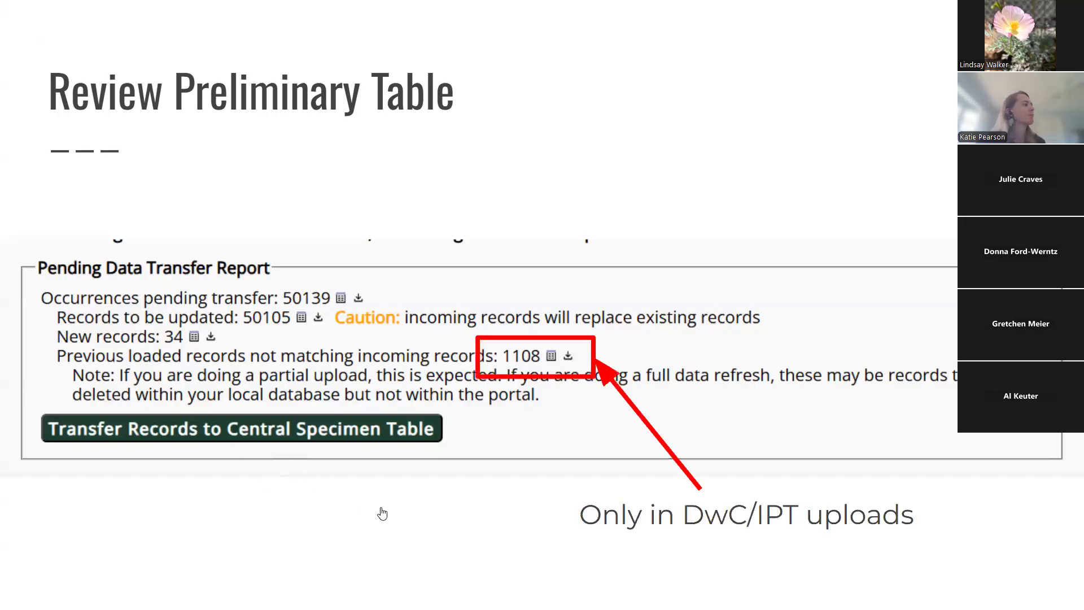
{"action": "left_click", "coordinate": [802, 573]}
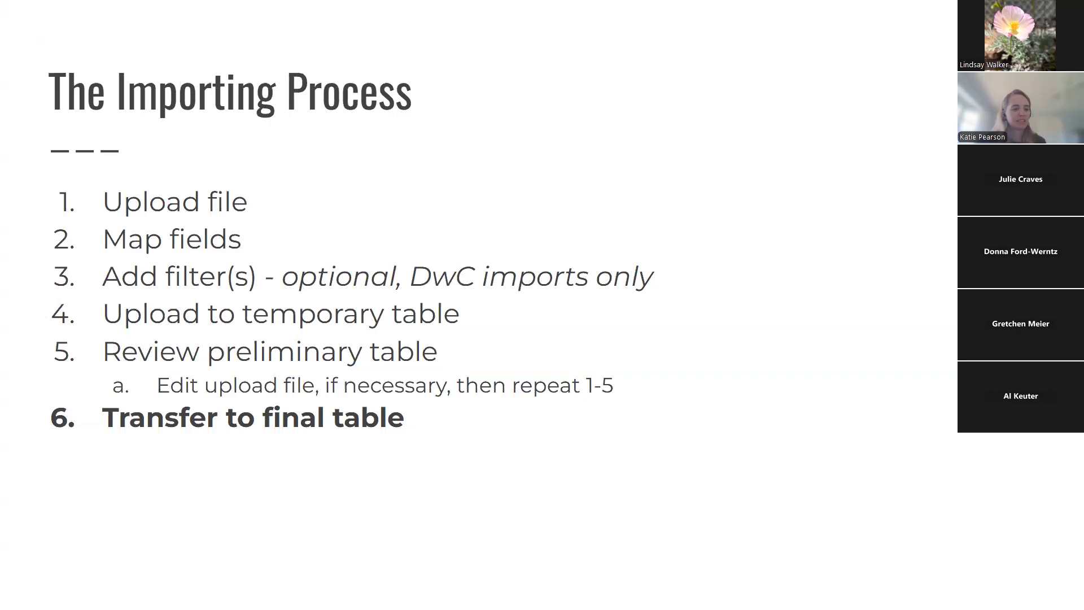
- Advance the slideshow to the Transfer to final table slide and return to the Specimen Uploader's pending data transfer report
{"action": "left_click_drag", "start_coordinate": [587, 362], "coordinate": [586, 214]}
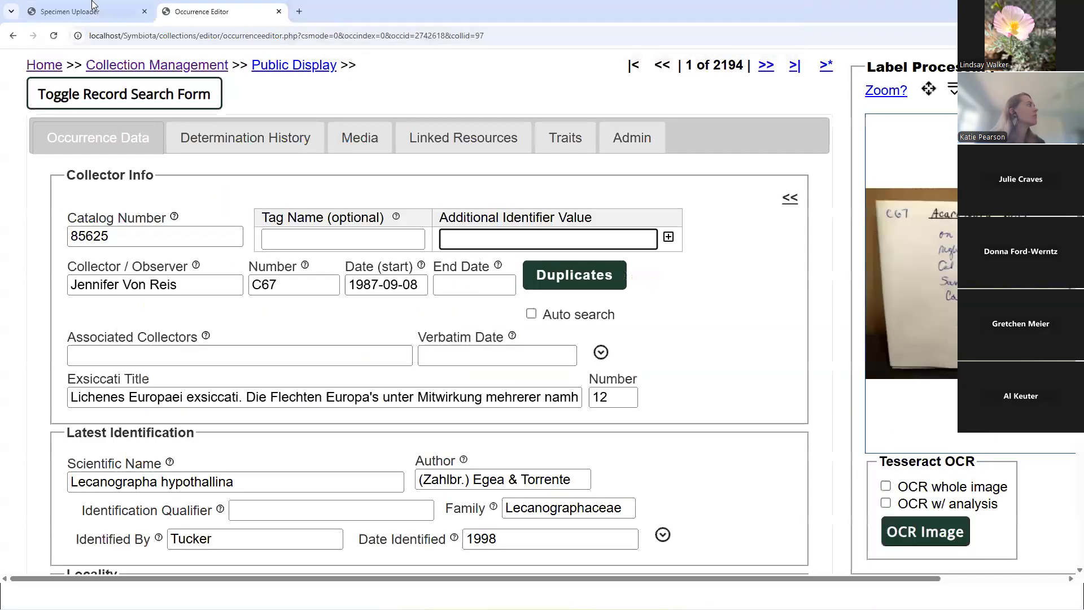
{"action": "left_click", "coordinate": [70, 12]}
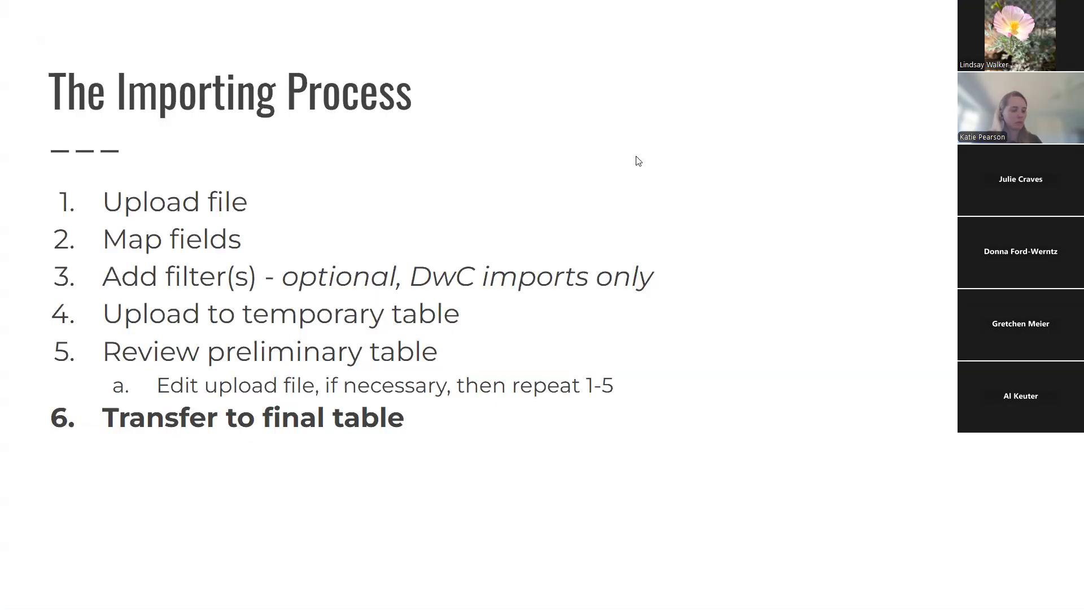
{"action": "key", "text": "Right"}
{"action": "key", "text": "Escape"}
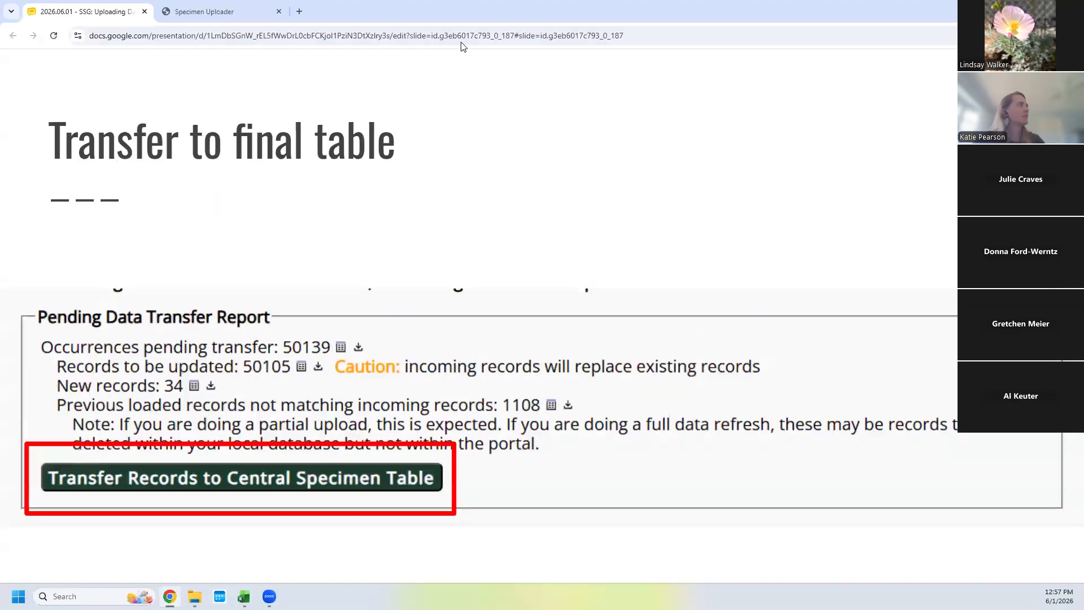
{"action": "left_click", "coordinate": [220, 10]}
{"action": "scroll", "coordinate": [395, 406], "scroll_direction": "down", "scroll_amount": 7}
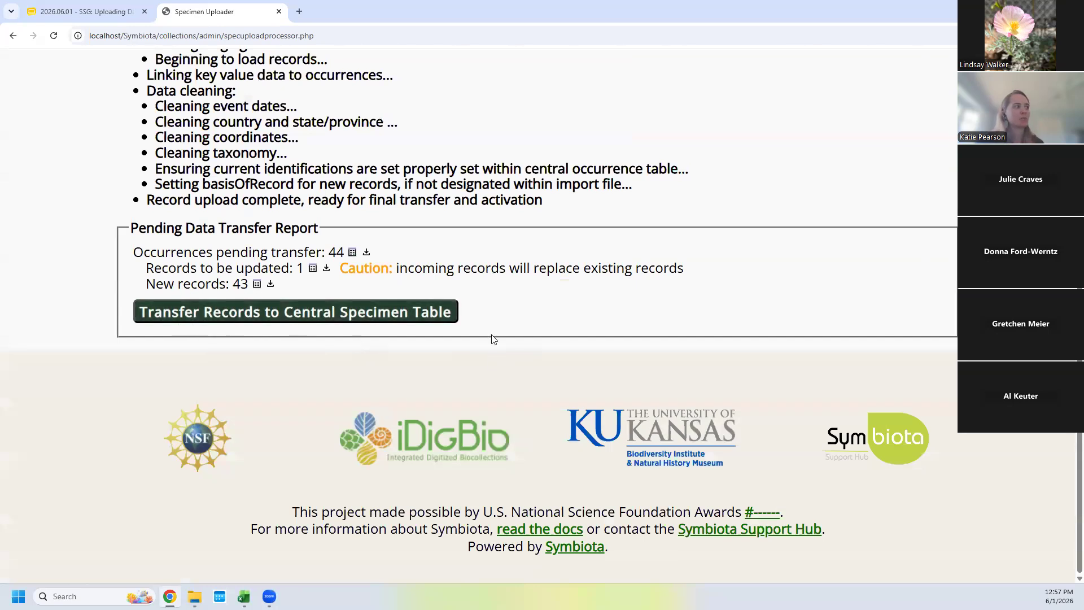
- Present the Saved Import Profiles slides up to the bullet on pre-set filters and stored procedures
{"action": "left_click", "coordinate": [61, 11]}
{"action": "scroll", "coordinate": [81, 380], "scroll_direction": "down", "scroll_amount": 3}
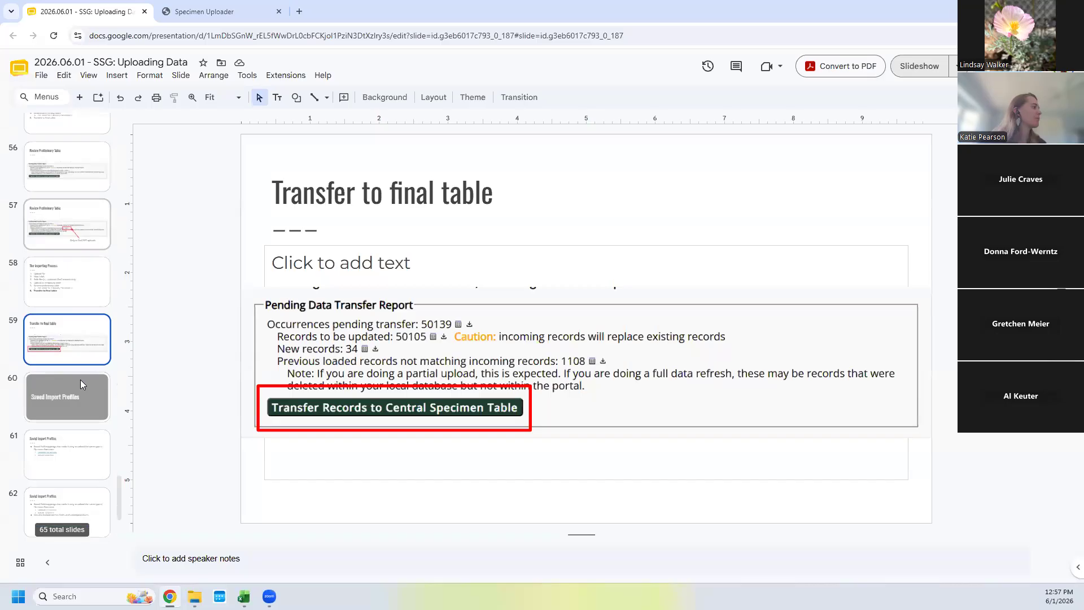
{"action": "left_click", "coordinate": [904, 71]}
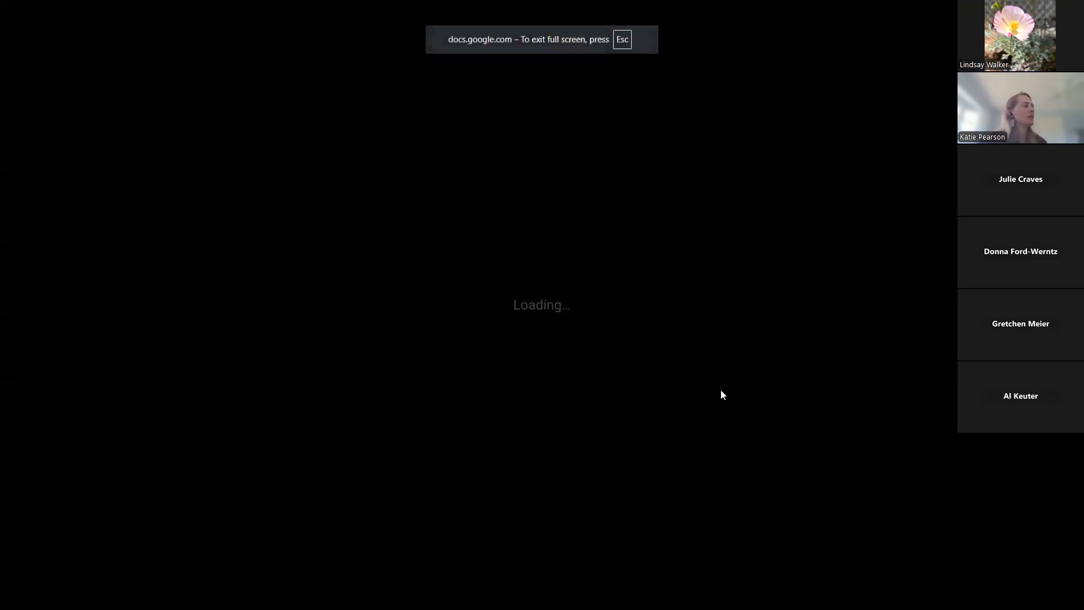
{"action": "left_click", "coordinate": [716, 455]}
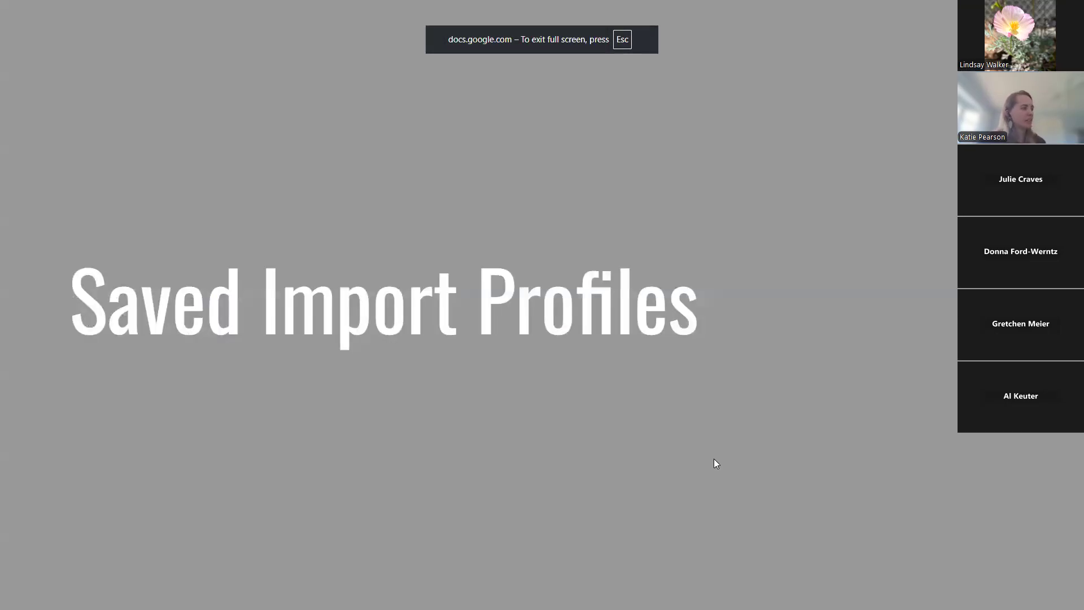
{"action": "left_click", "coordinate": [714, 459]}
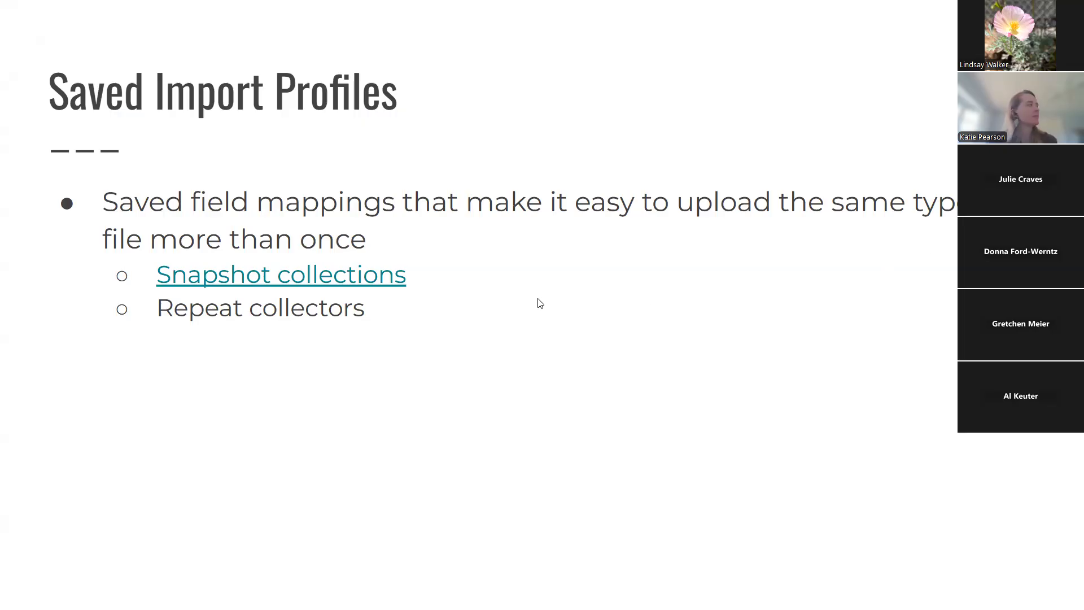
{"action": "key", "text": "Right"}
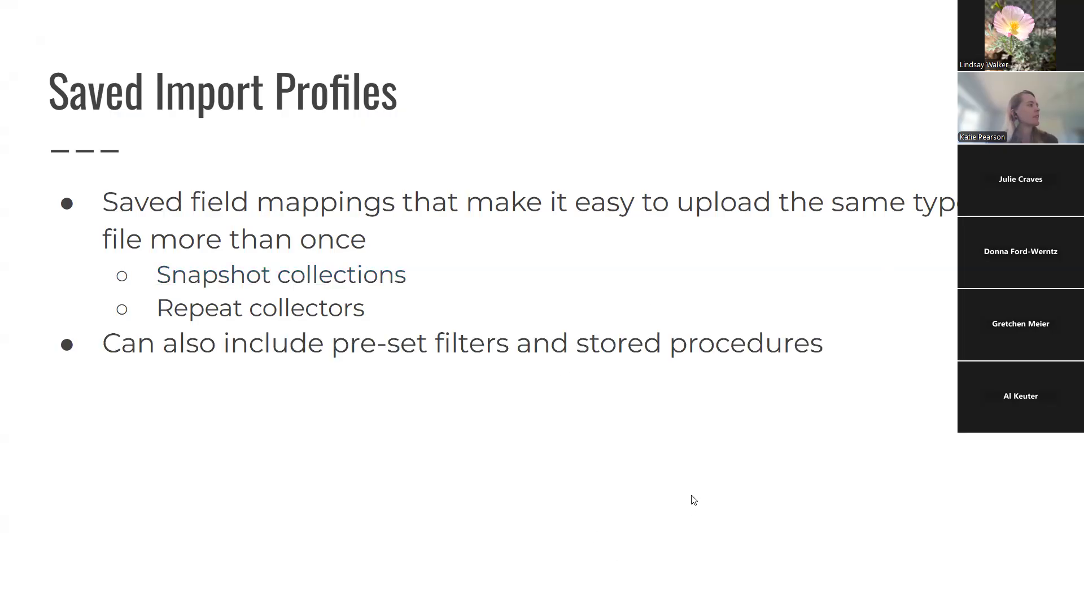